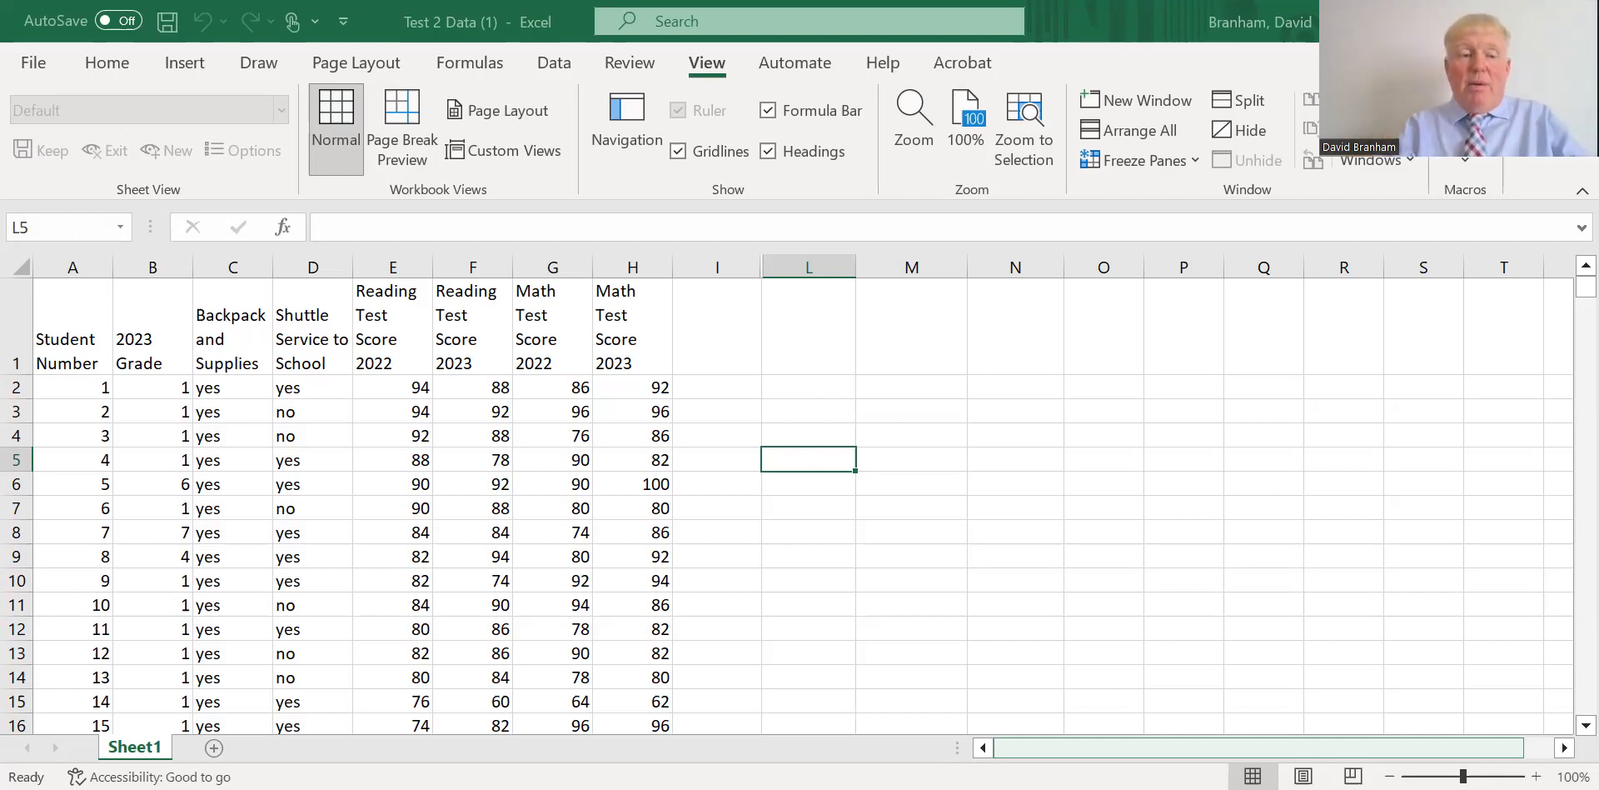
left_click(1499, 656)
left_click_drag(1193, 750, 1164, 750)
left_click_drag(1580, 289, 1566, 770)
left_click_drag(1566, 704, 1555, 285)
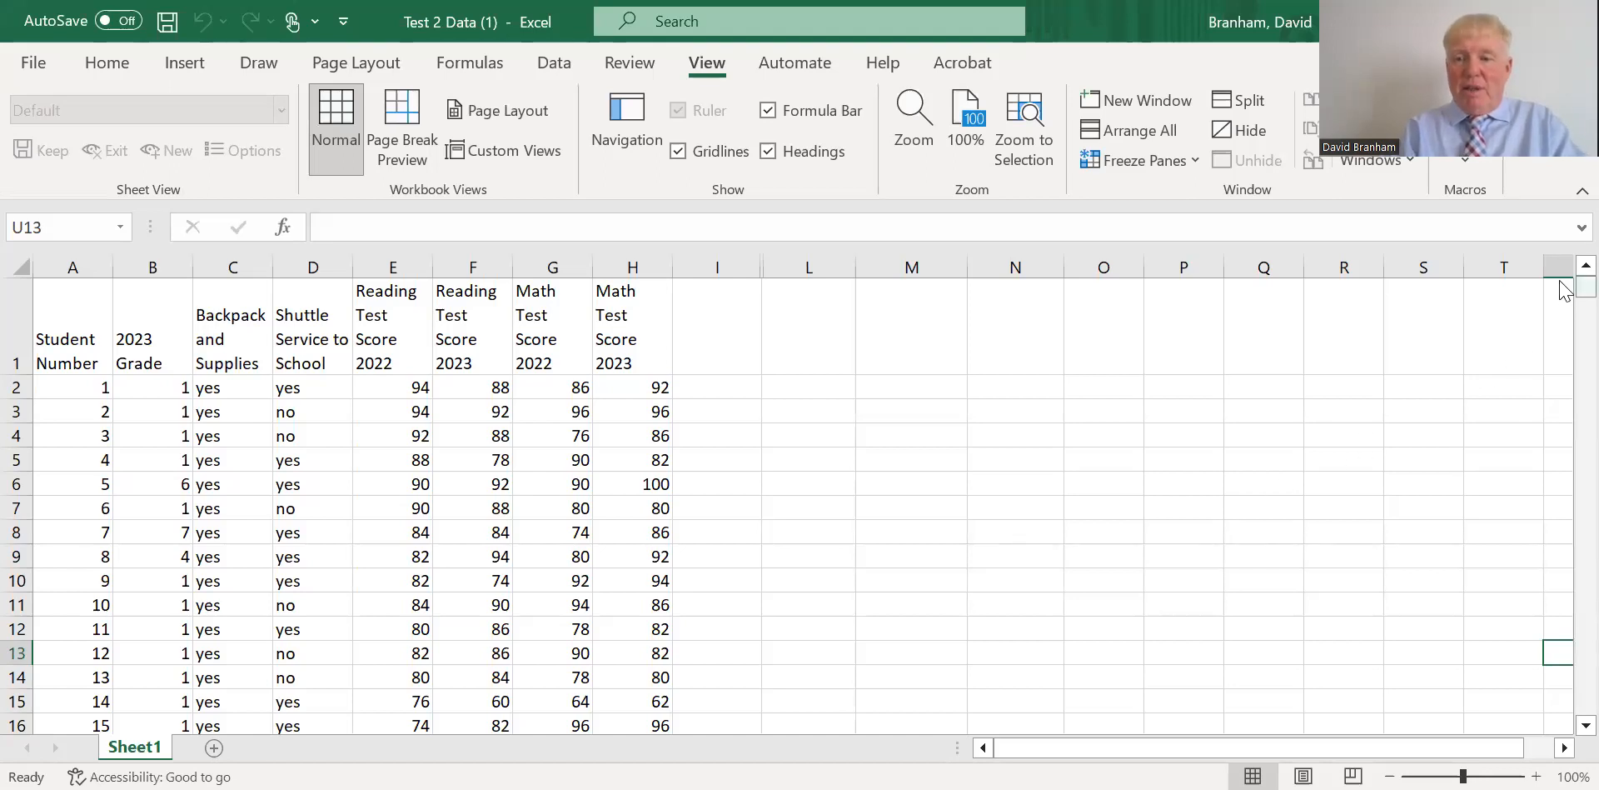
mouse_move(1584, 286)
left_mouse_down()
mouse_move(1561, 704)
mouse_move(1563, 290)
left_mouse_up()
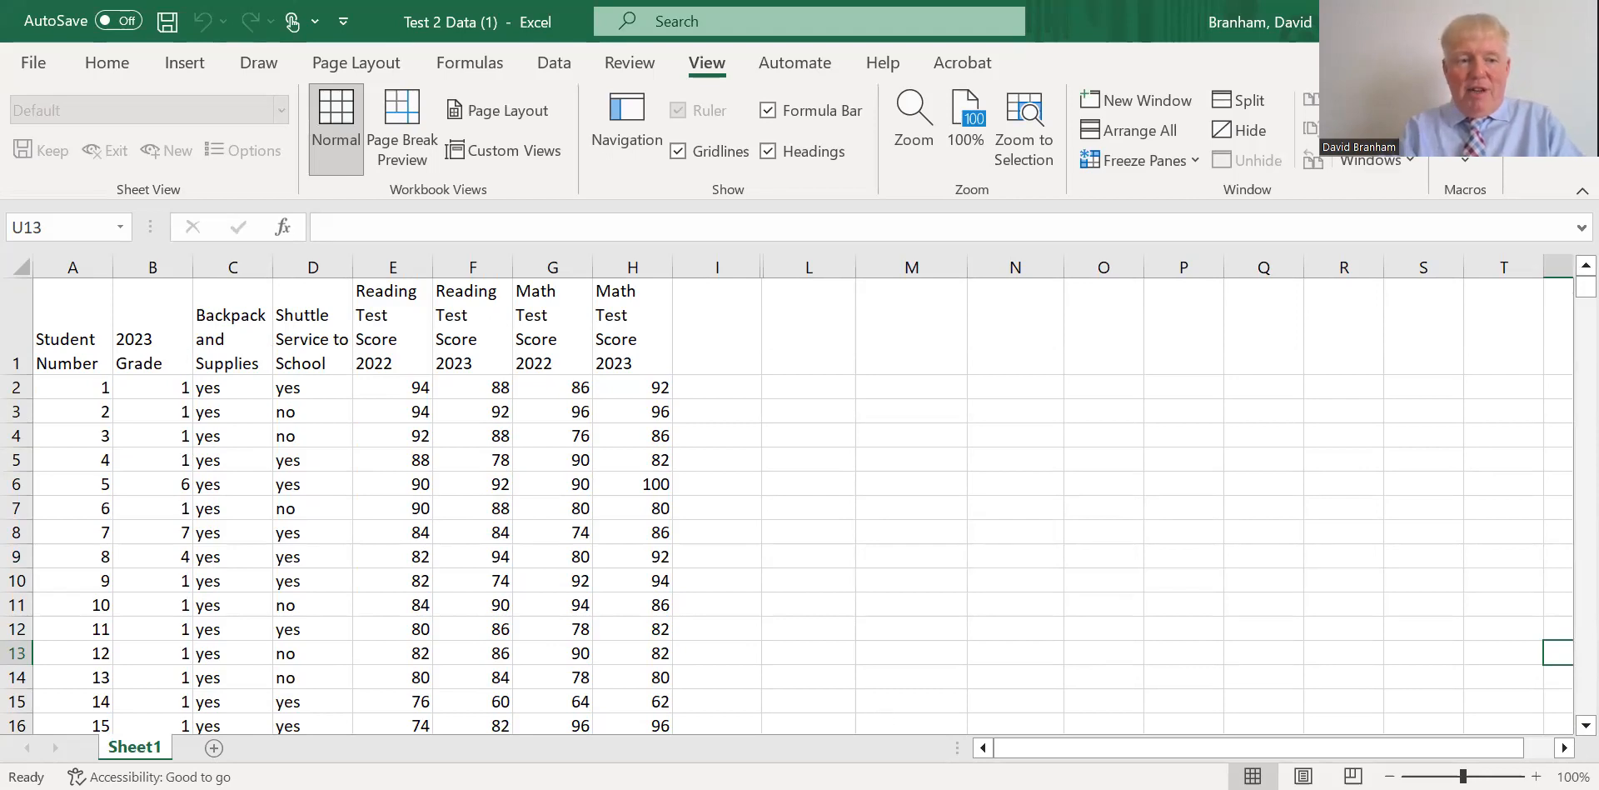
Count the student numbers in A2:A401 and review the statistics options available for the status bar.
left_click_drag(65, 384, 43, 682)
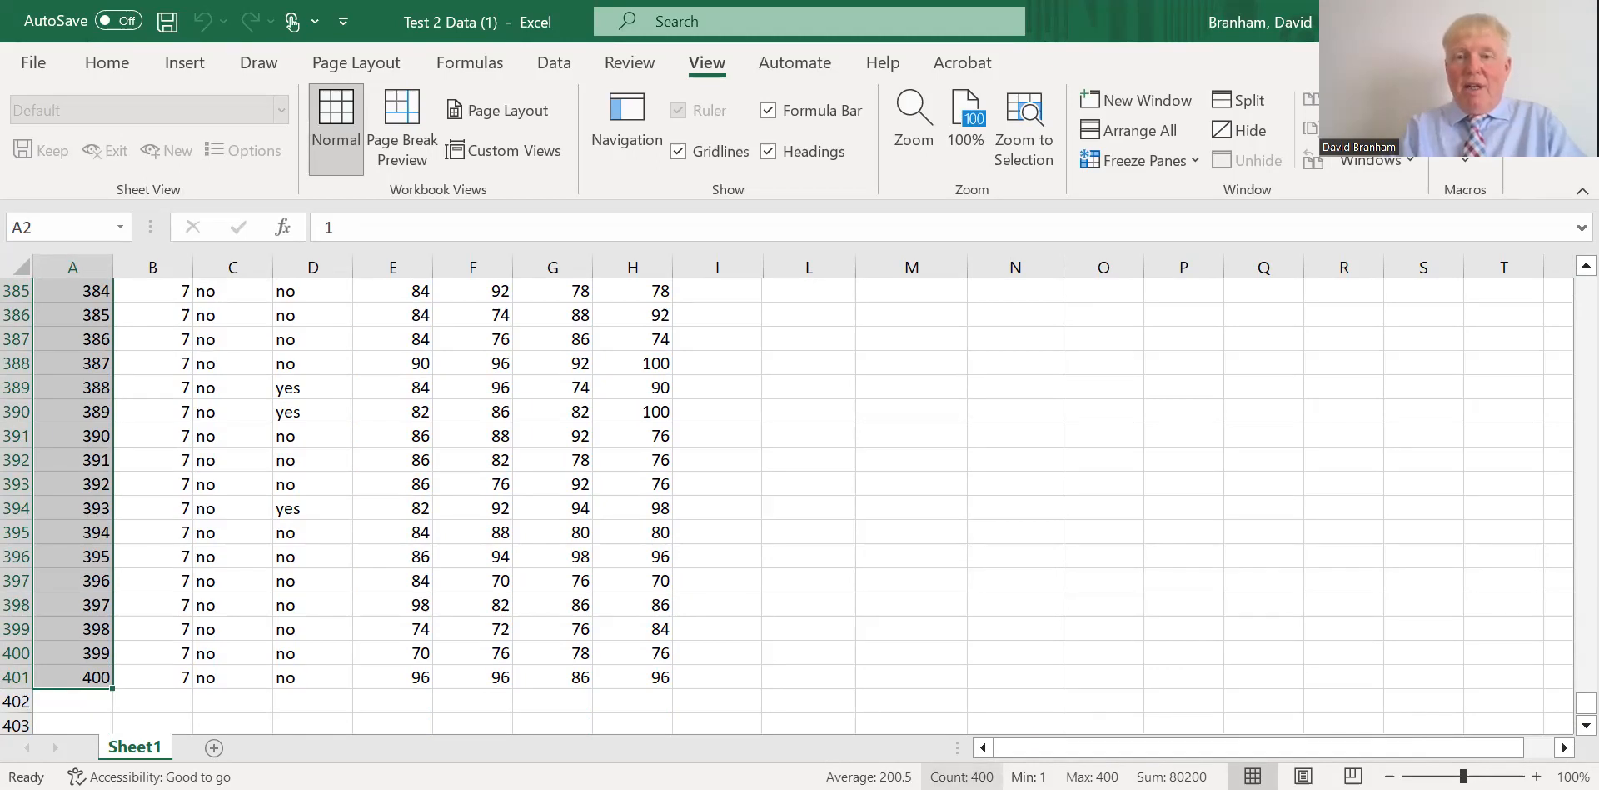
right_click(991, 777)
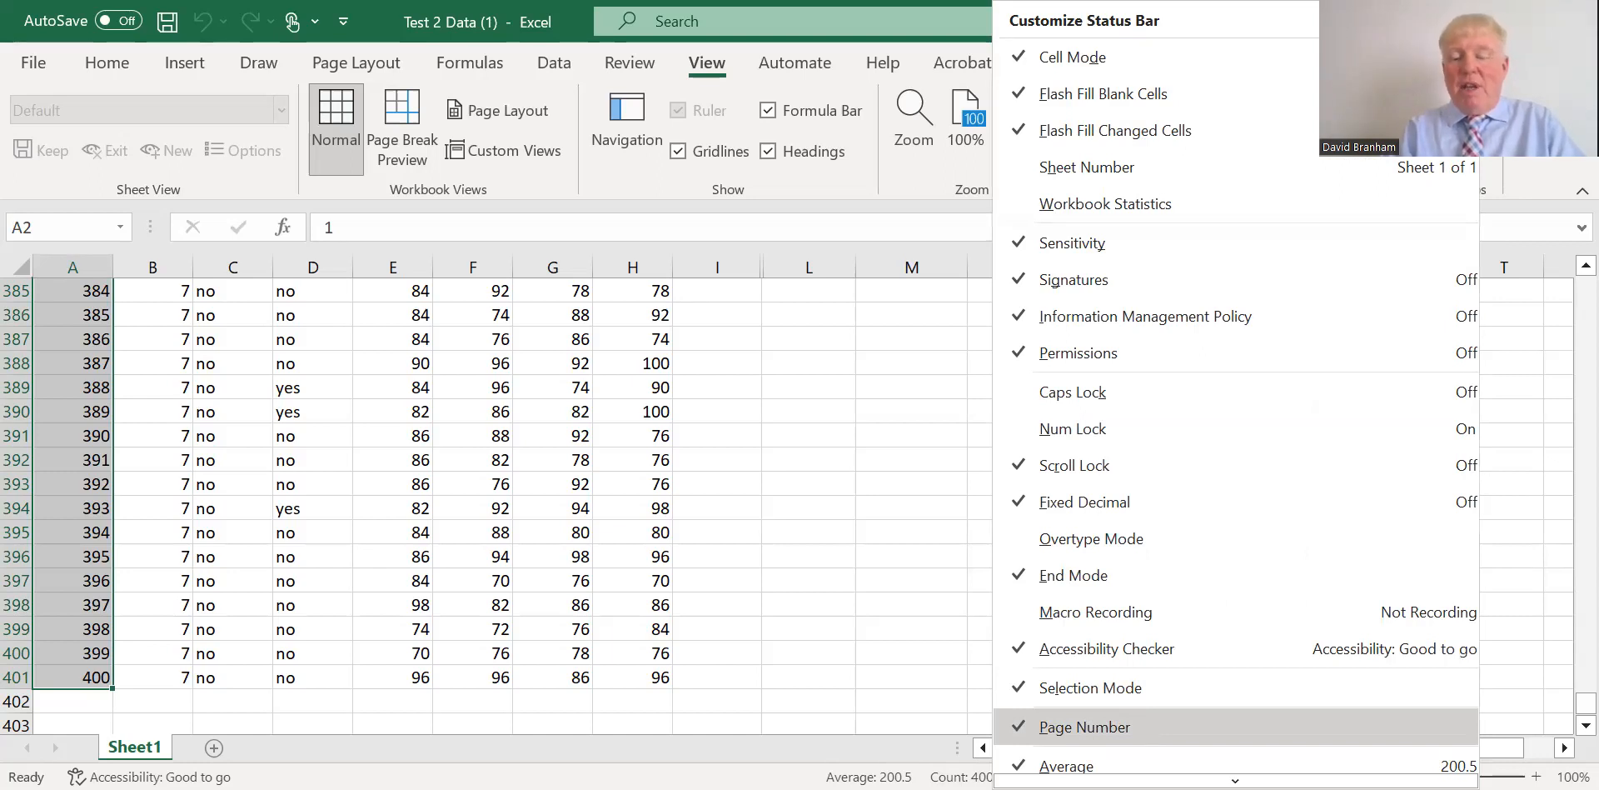
left_click(962, 776)
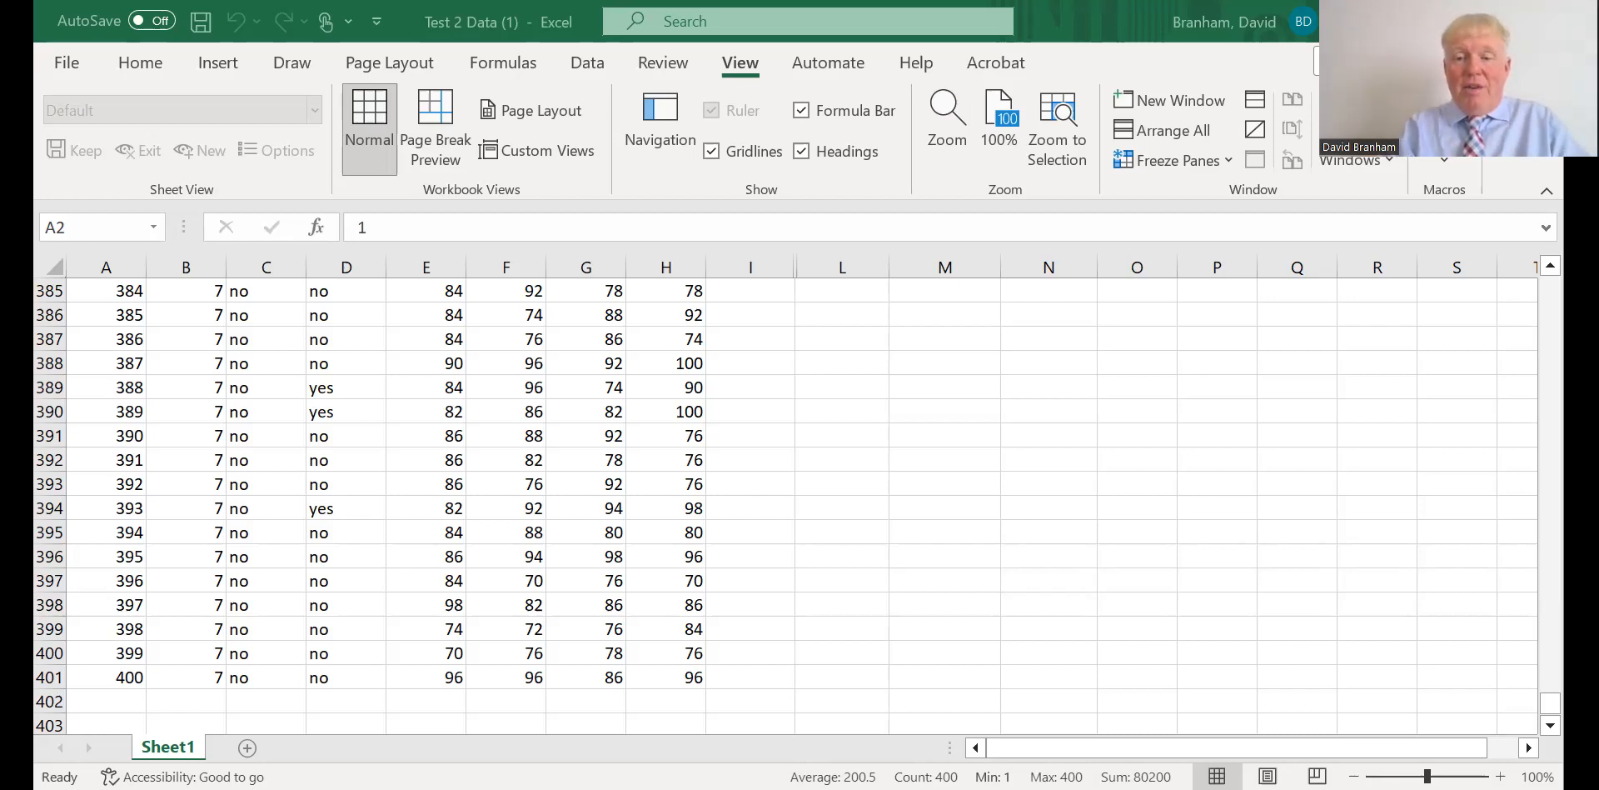
left_click(1459, 608)
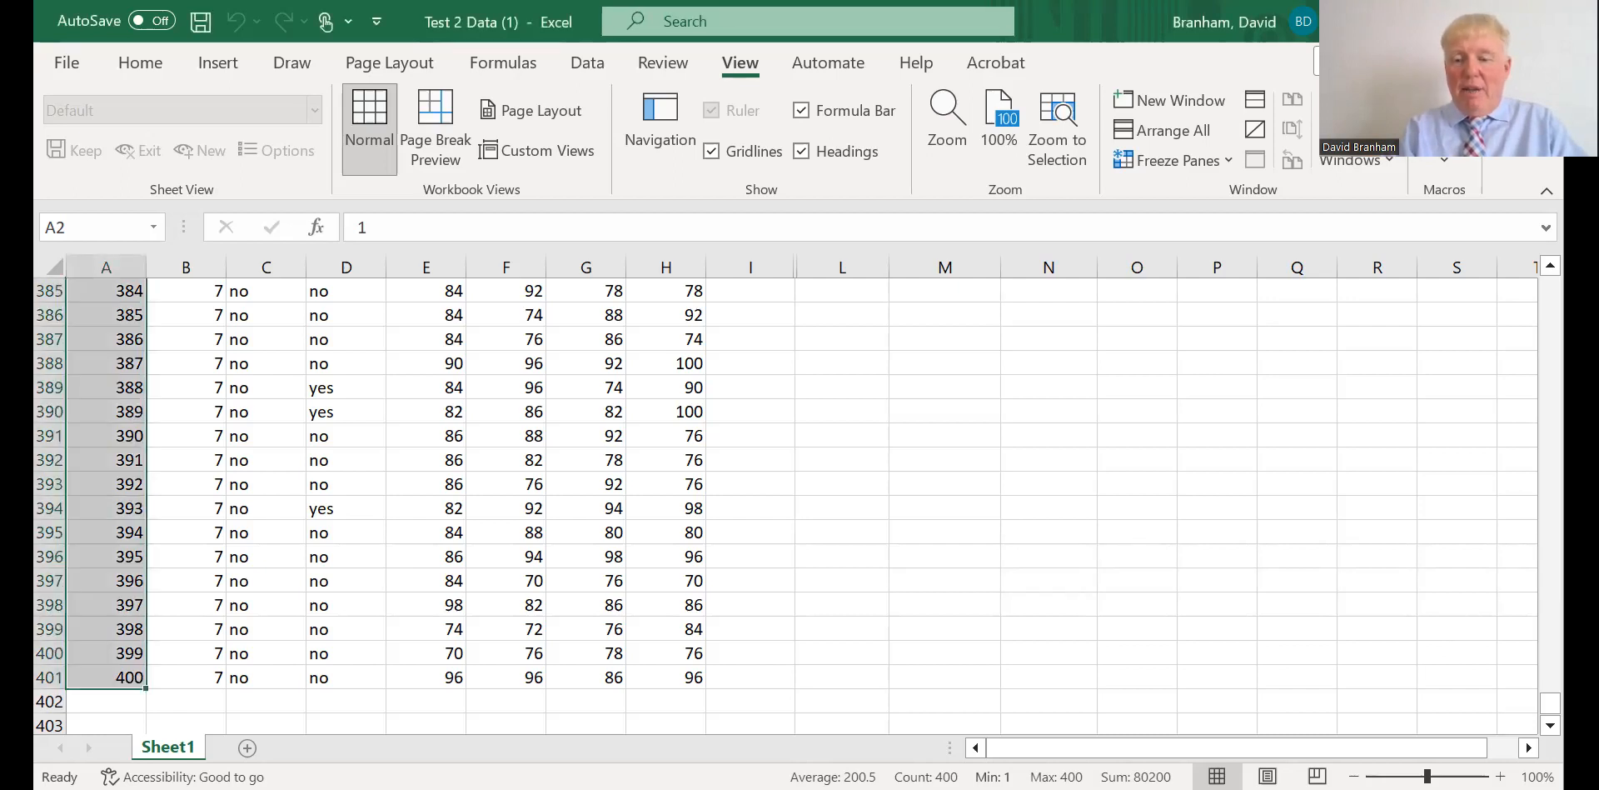
Freeze the top row of Sheet1 so the column headings stay visible while scrolling.
left_click_drag(1550, 704, 1550, 283)
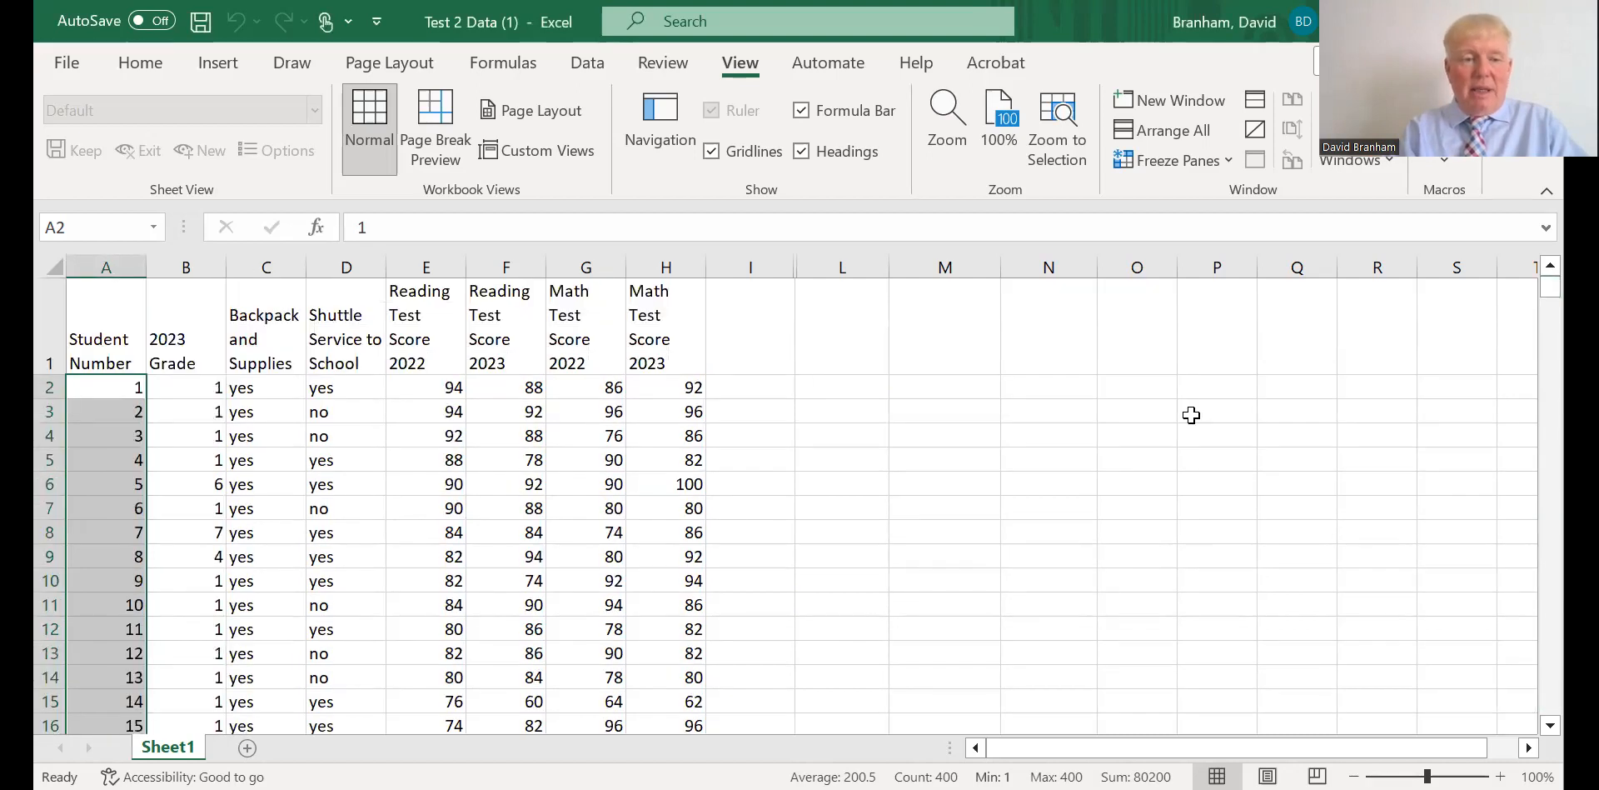
left_click(50, 385)
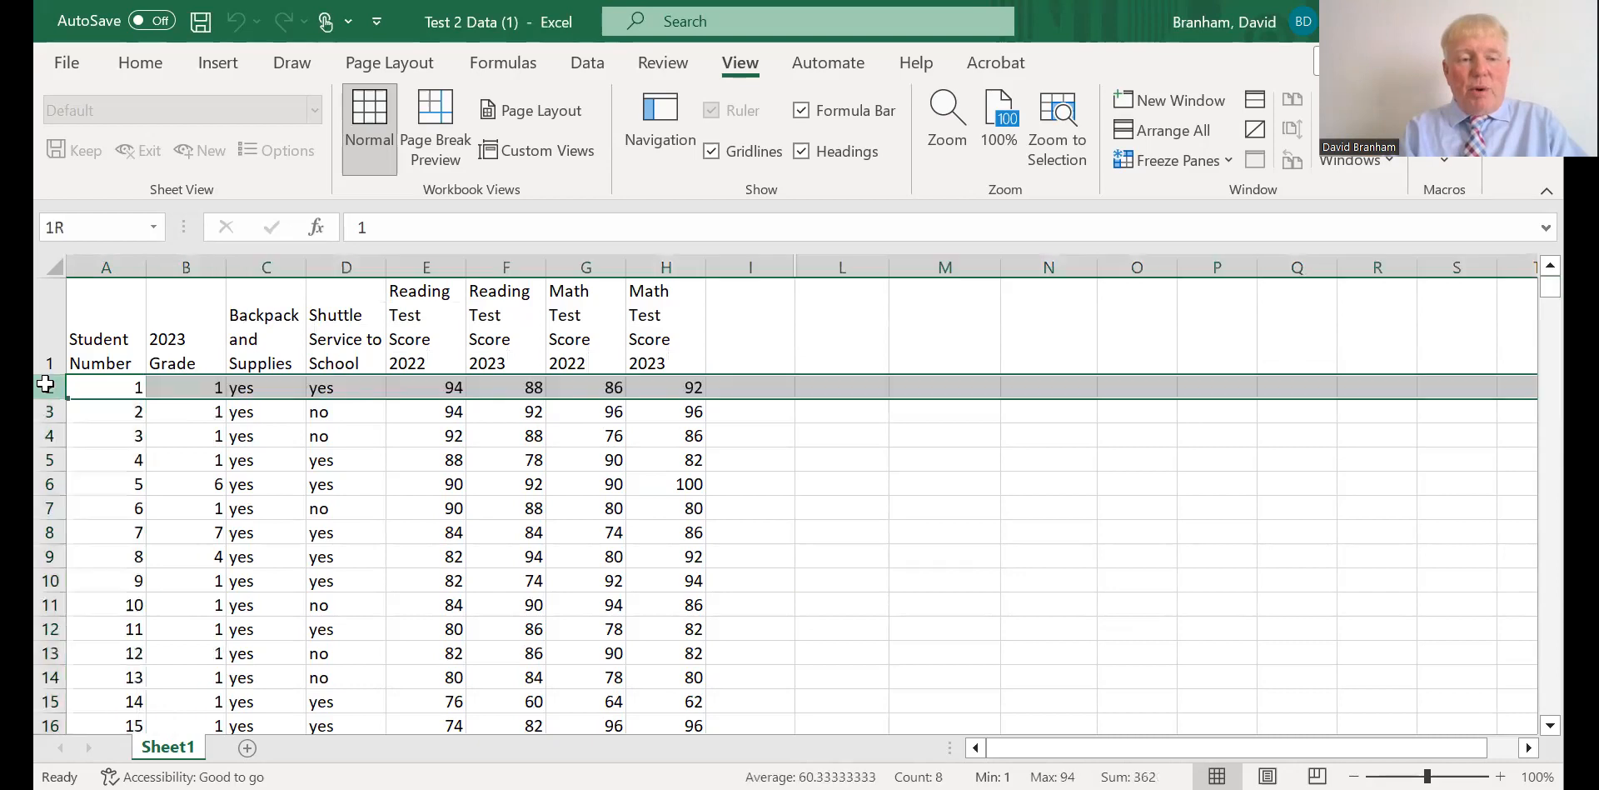
left_click(50, 337)
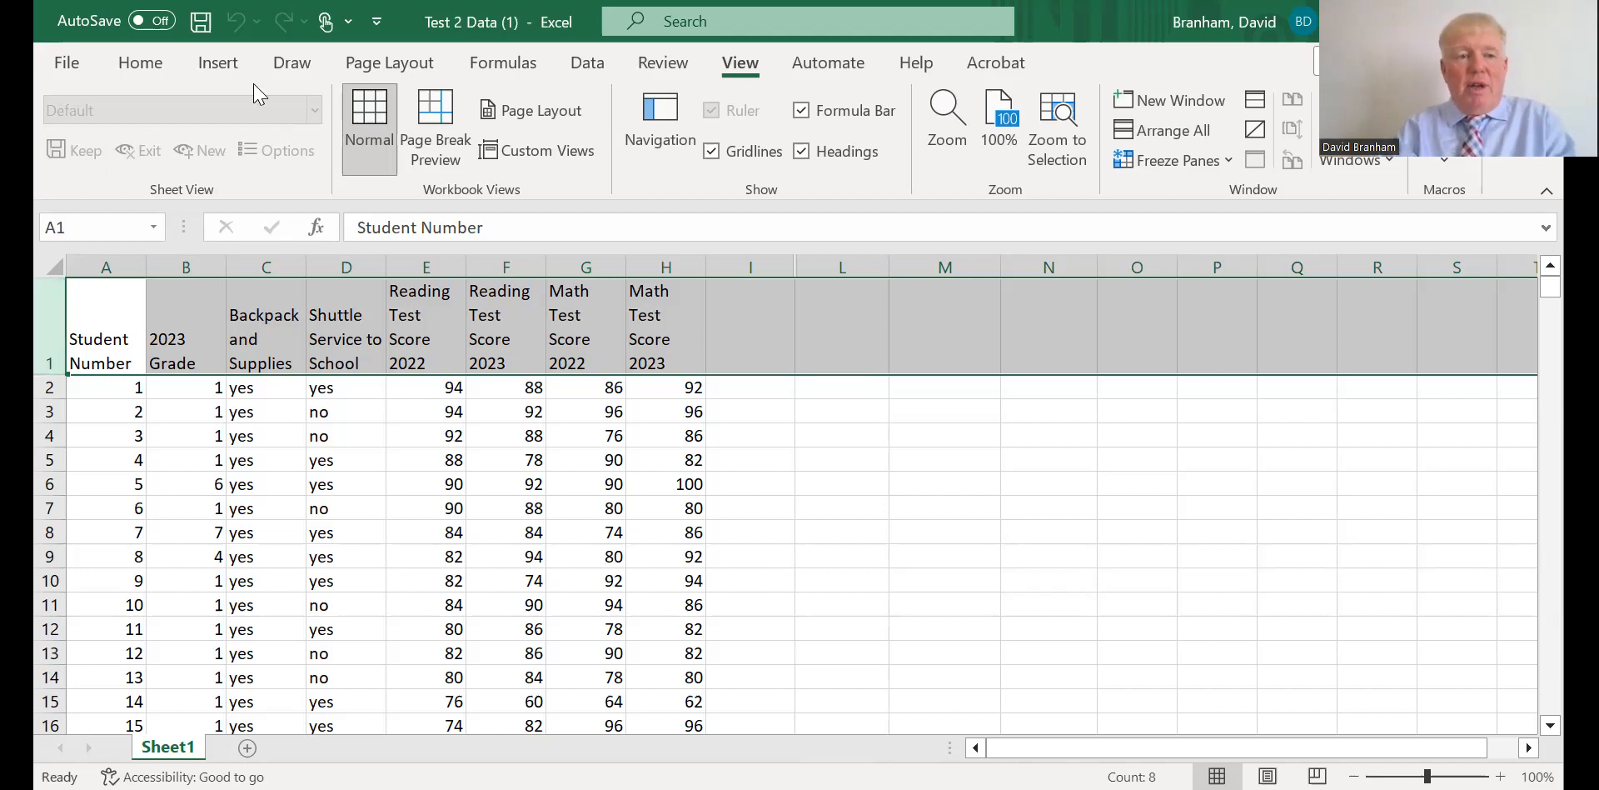
left_click(1176, 167)
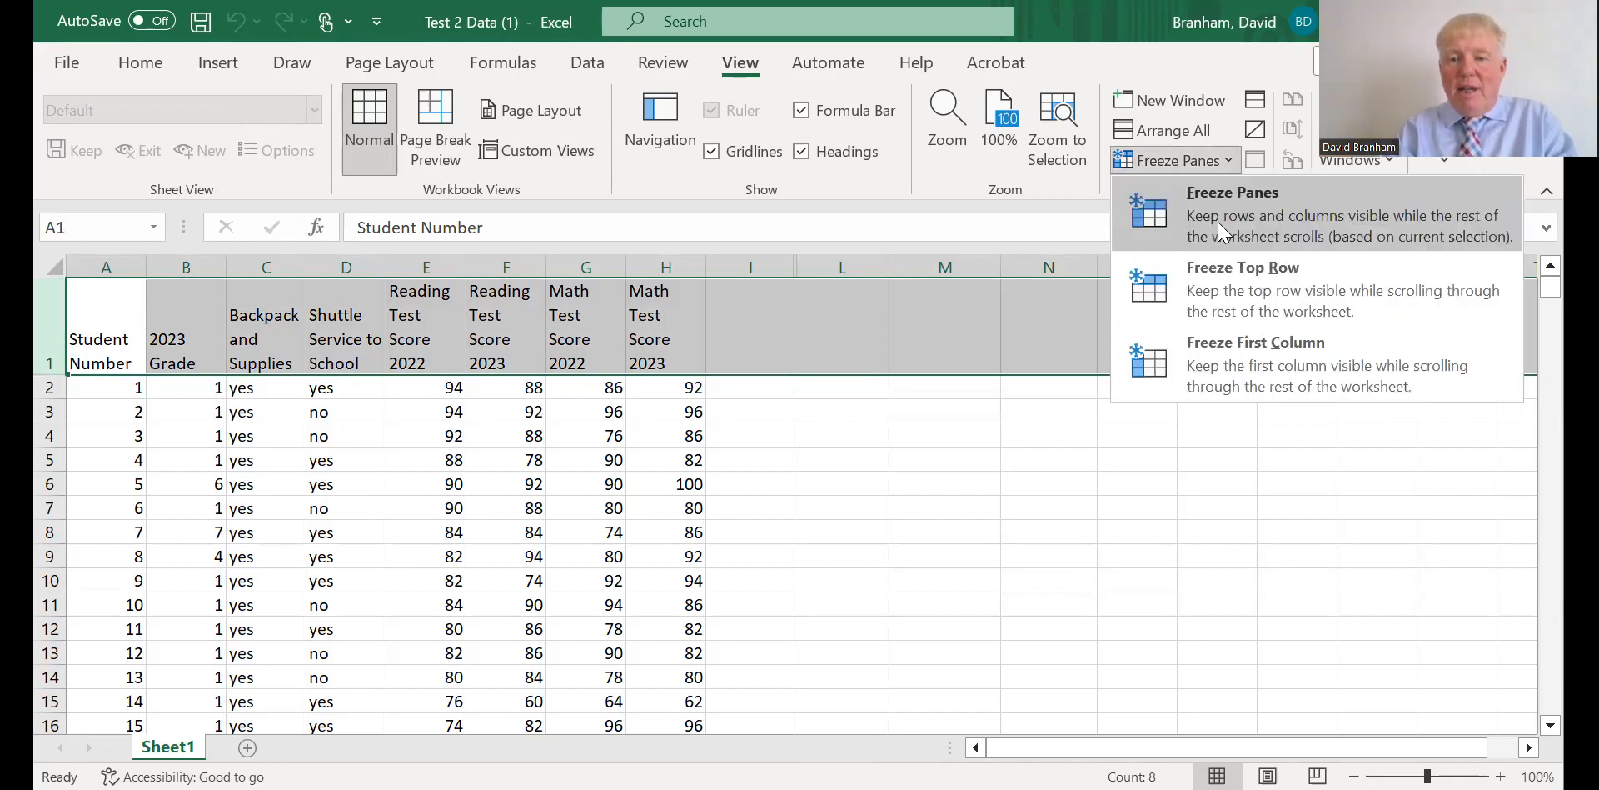
left_click(1232, 288)
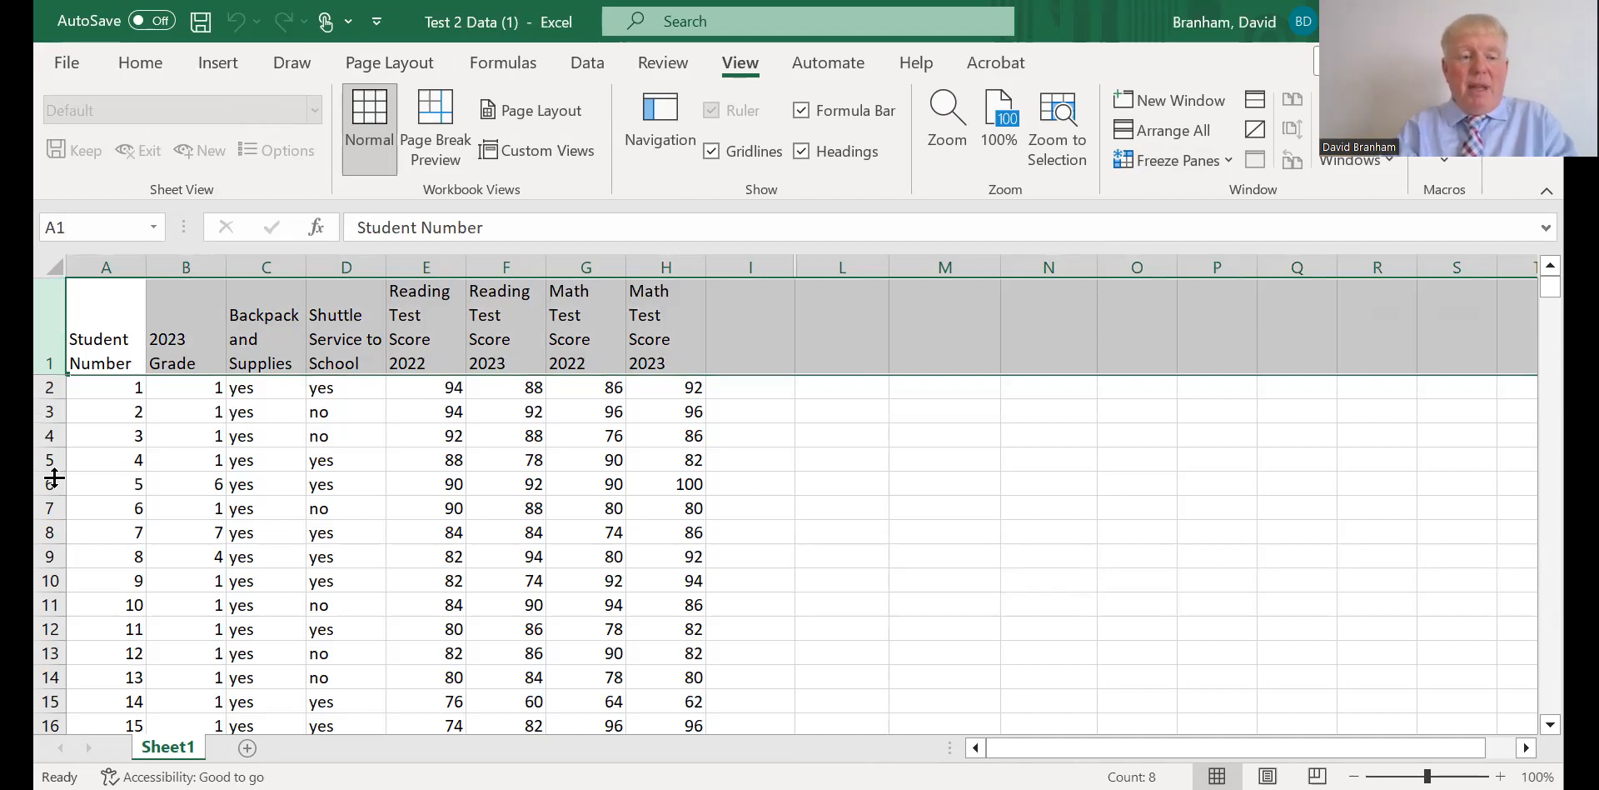
mouse_move(1550, 286)
left_mouse_down()
mouse_move(1551, 576)
mouse_move(1540, 268)
left_mouse_up()
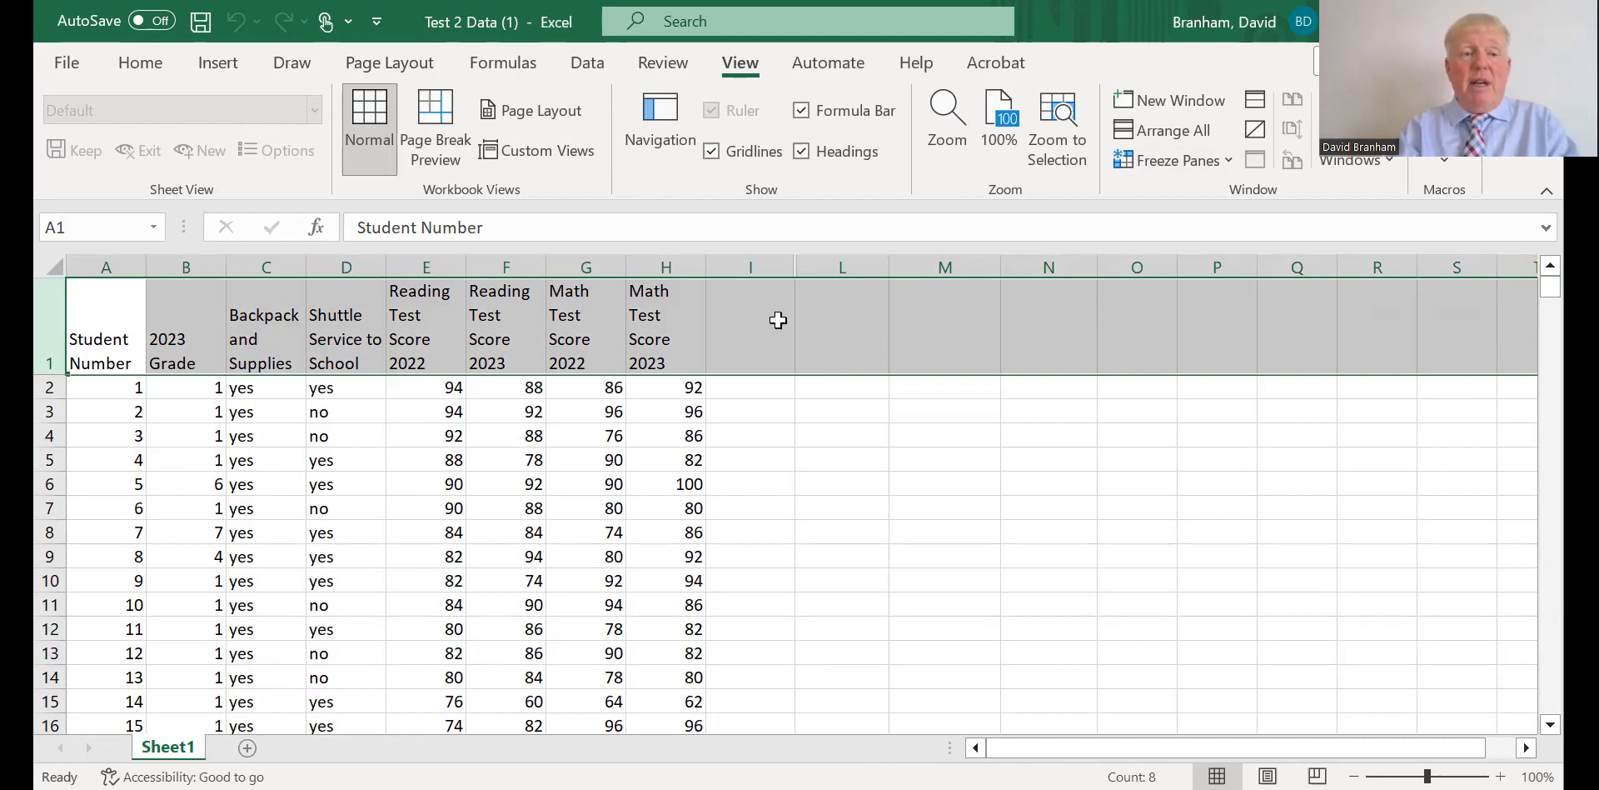
Sort rows 2 through 401 by Column C (Backpack and Supplies), on cell values from A to Z.
left_click(149, 65)
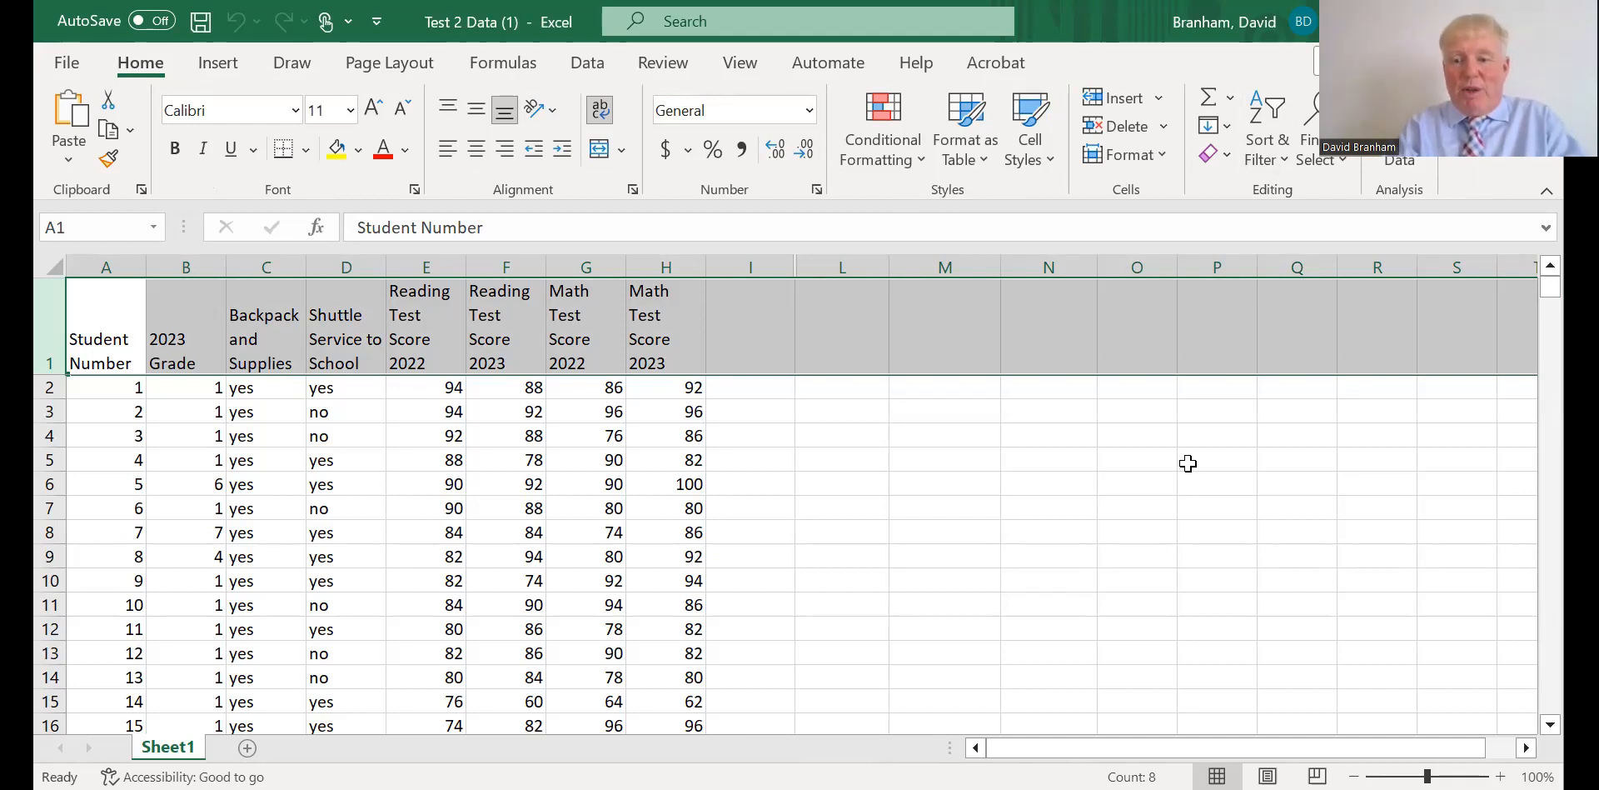
left_click(1550, 727)
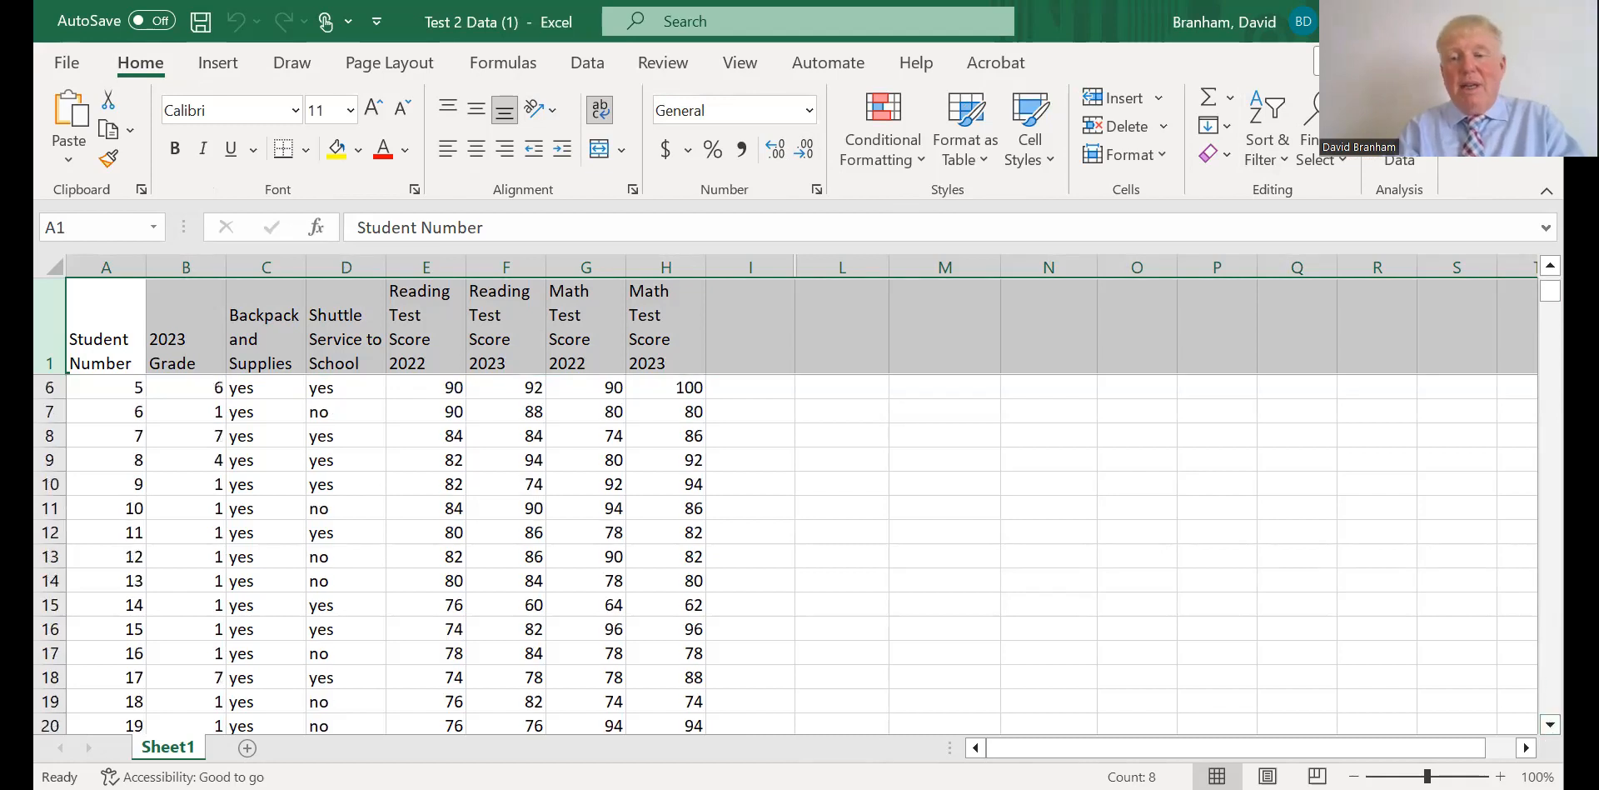
left_click(1550, 265)
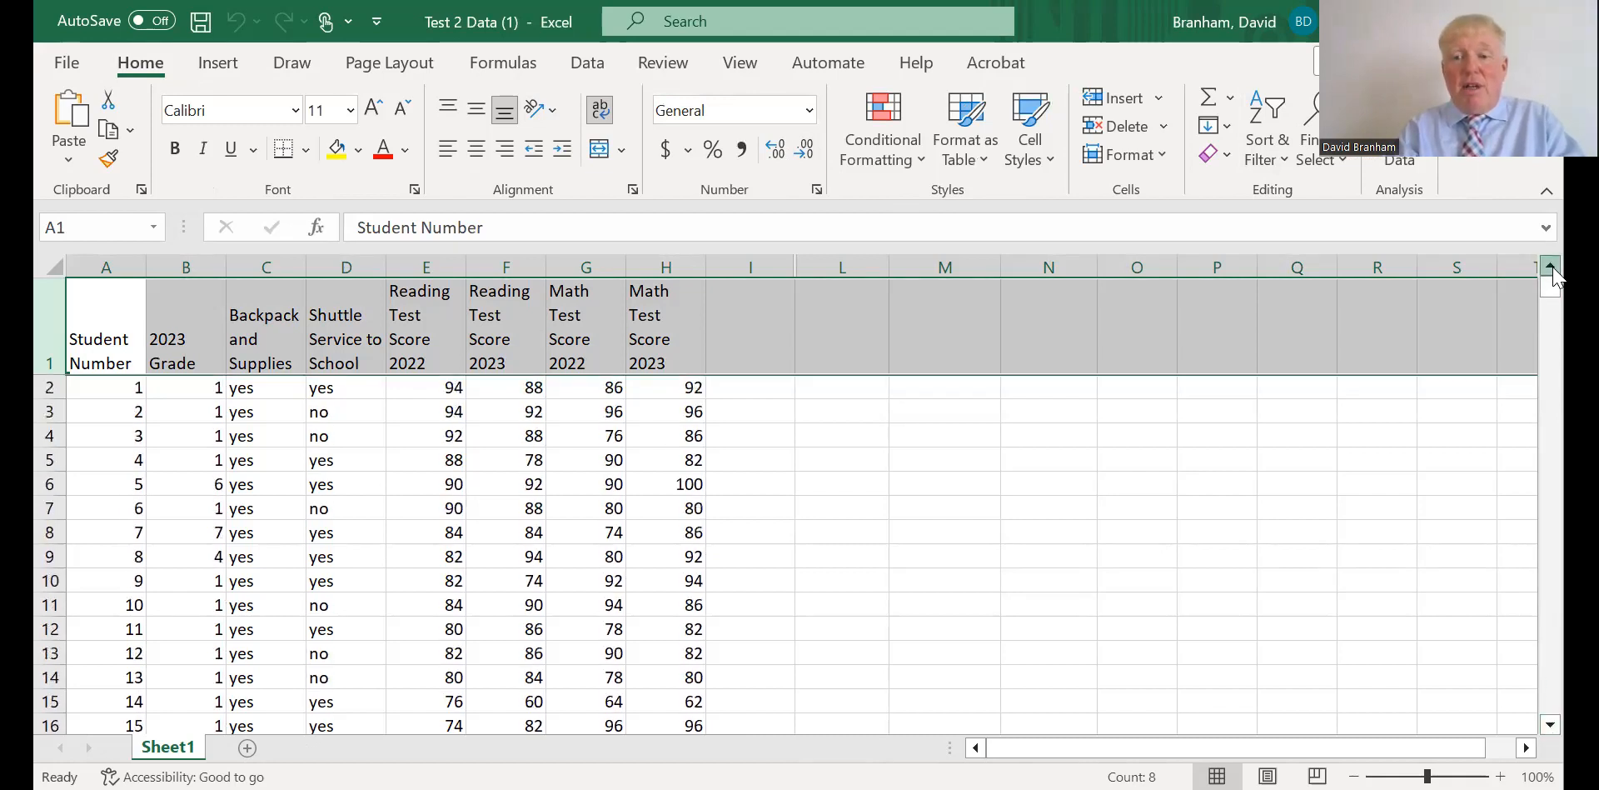
left_click(42, 389)
left_click_drag(42, 389, 41, 413)
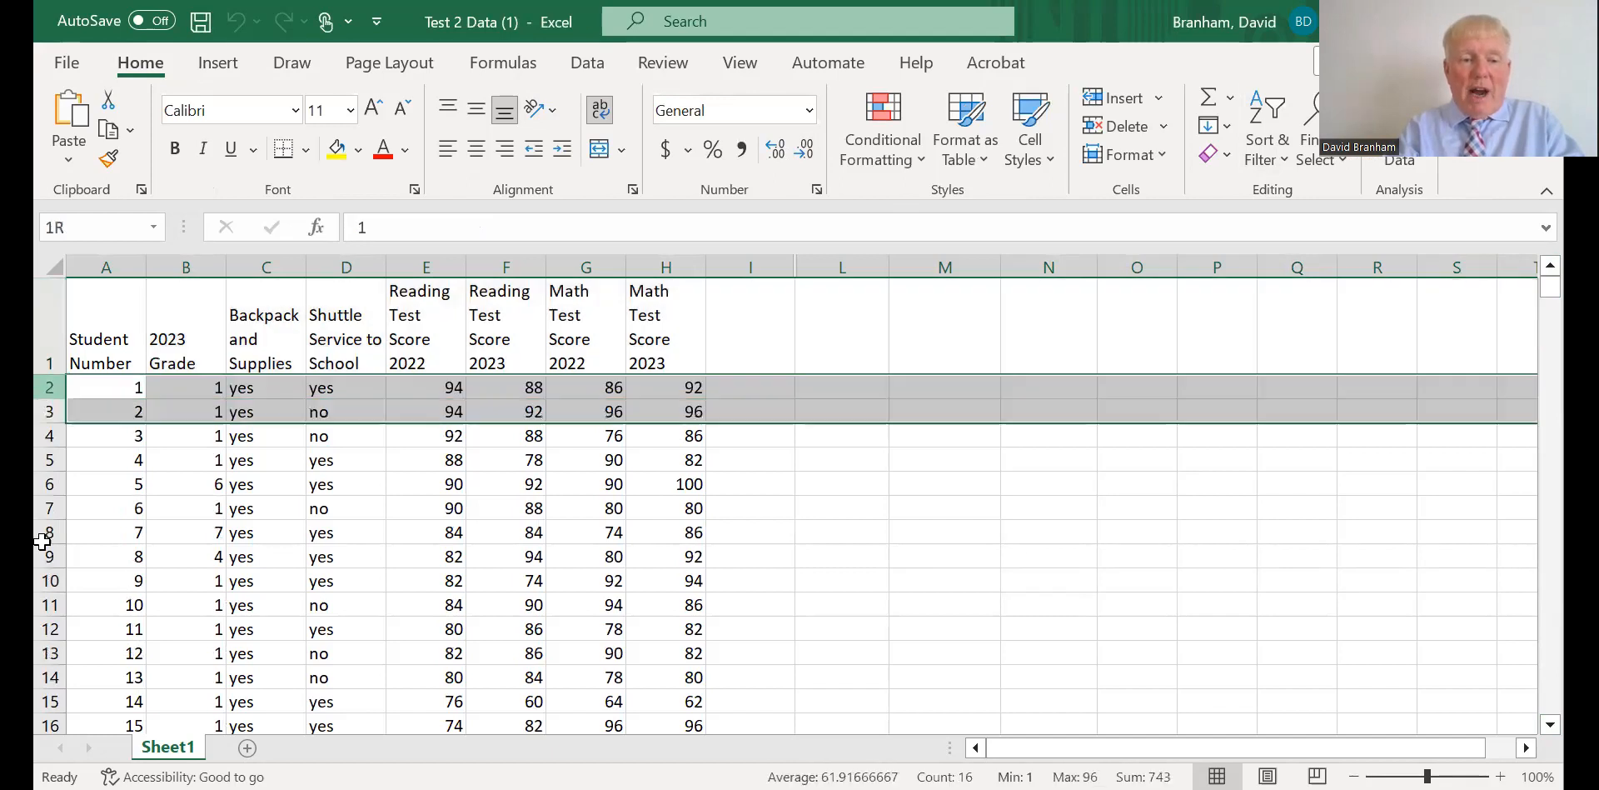
left_click_drag(42, 413, 50, 676)
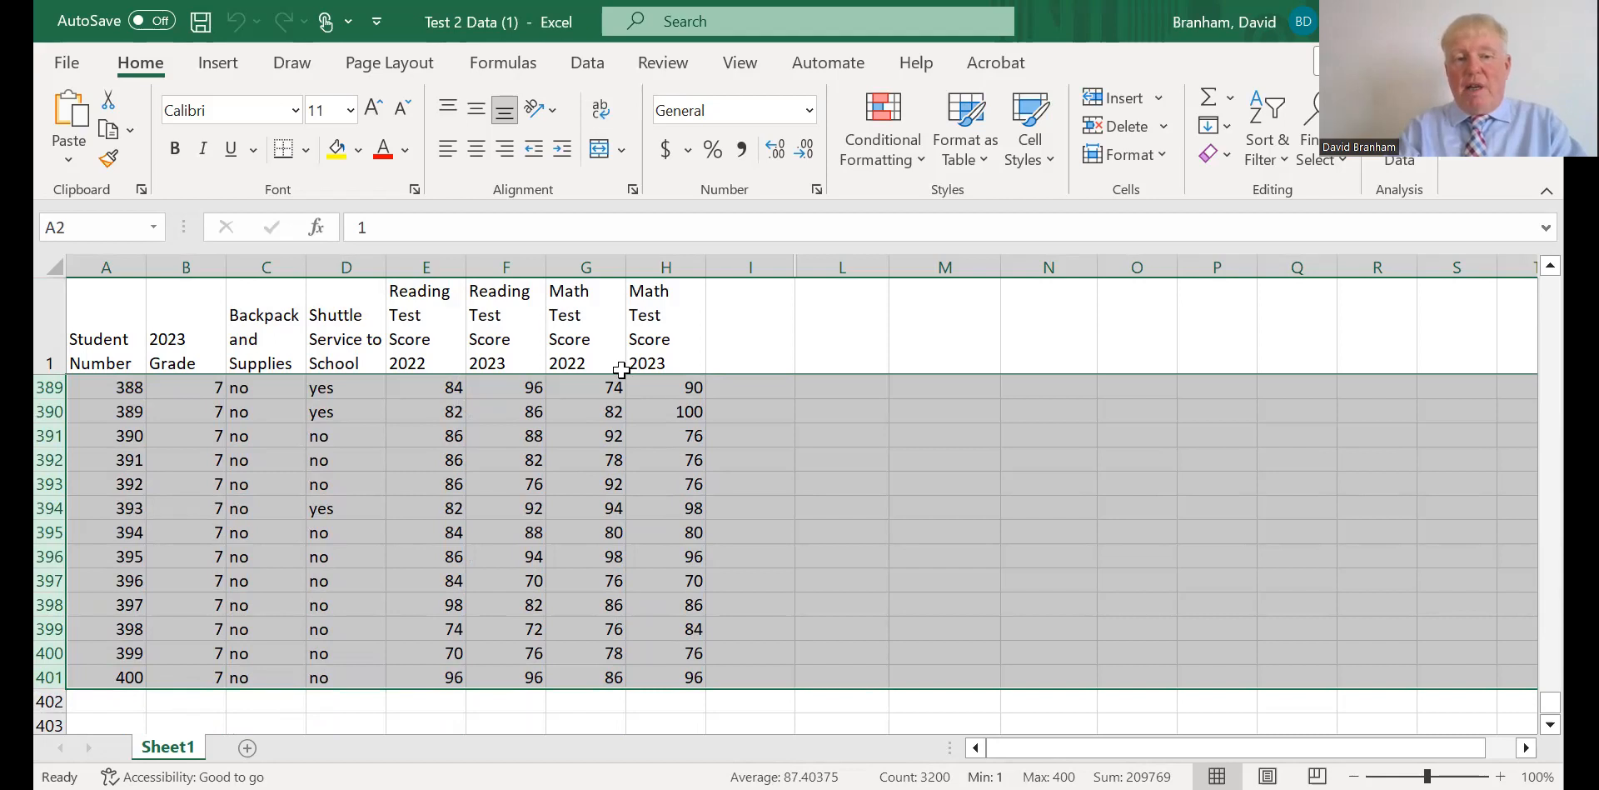
left_click(1268, 158)
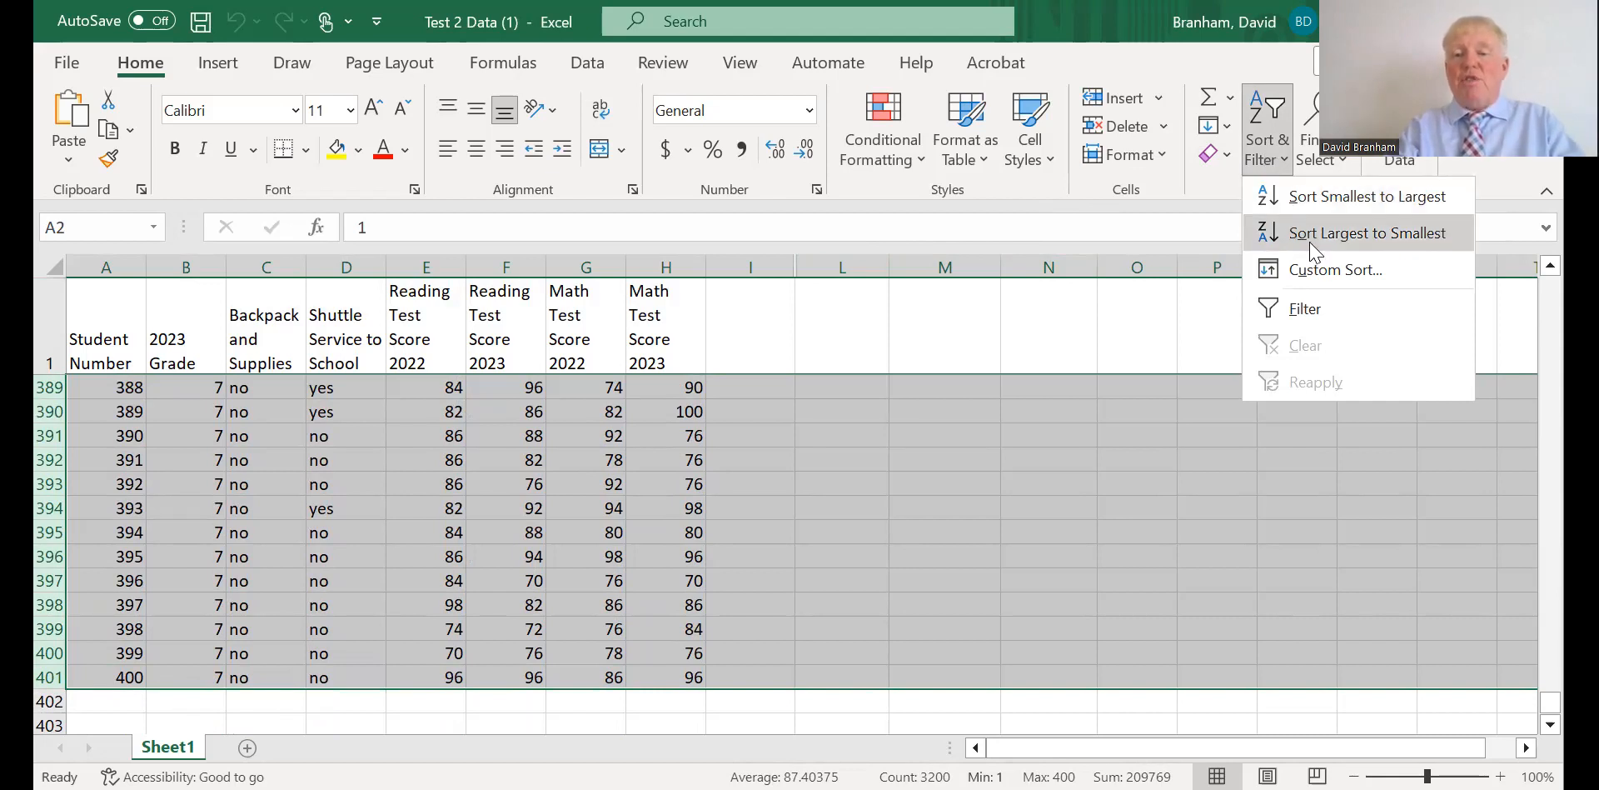
left_click(1327, 270)
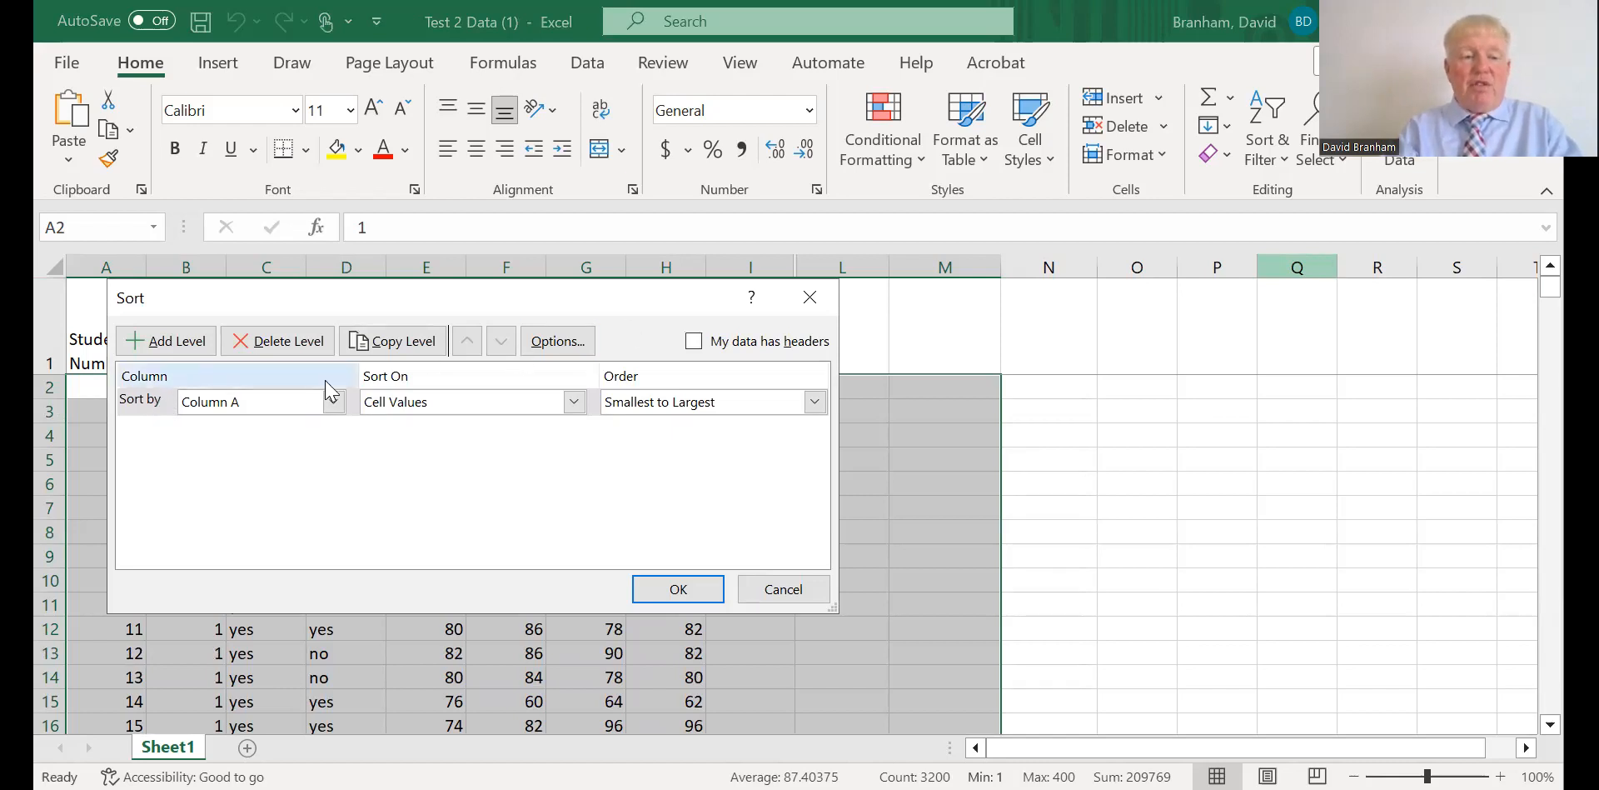
left_click(333, 401)
left_click(262, 461)
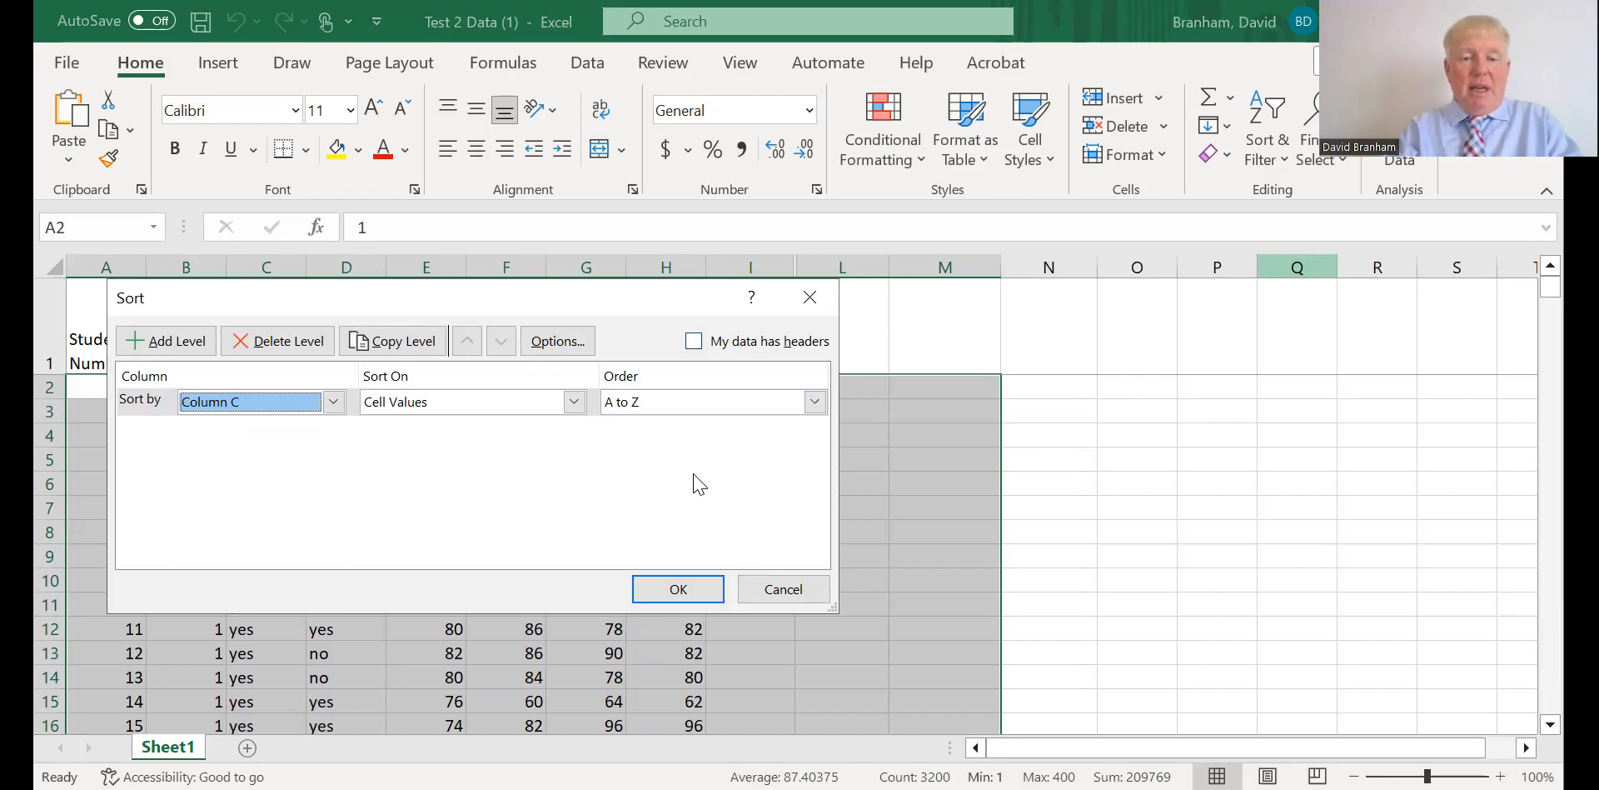
left_click(679, 589)
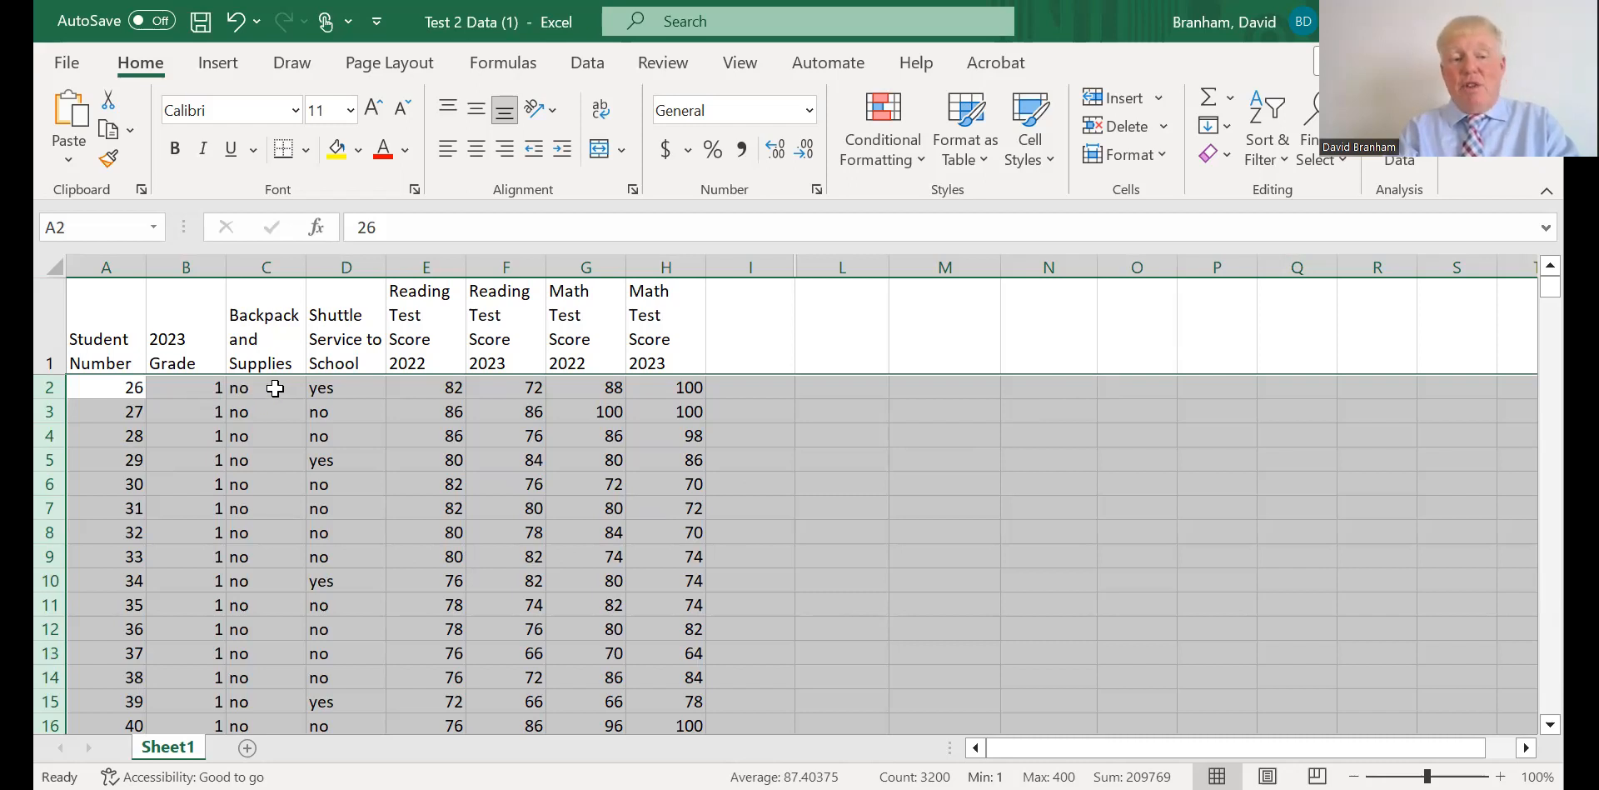
Count the "yes" entries in C227:C401 and the "no" entries in C2:C226 of the Backpack and Supplies column.
left_click_drag(1550, 286, 1550, 519)
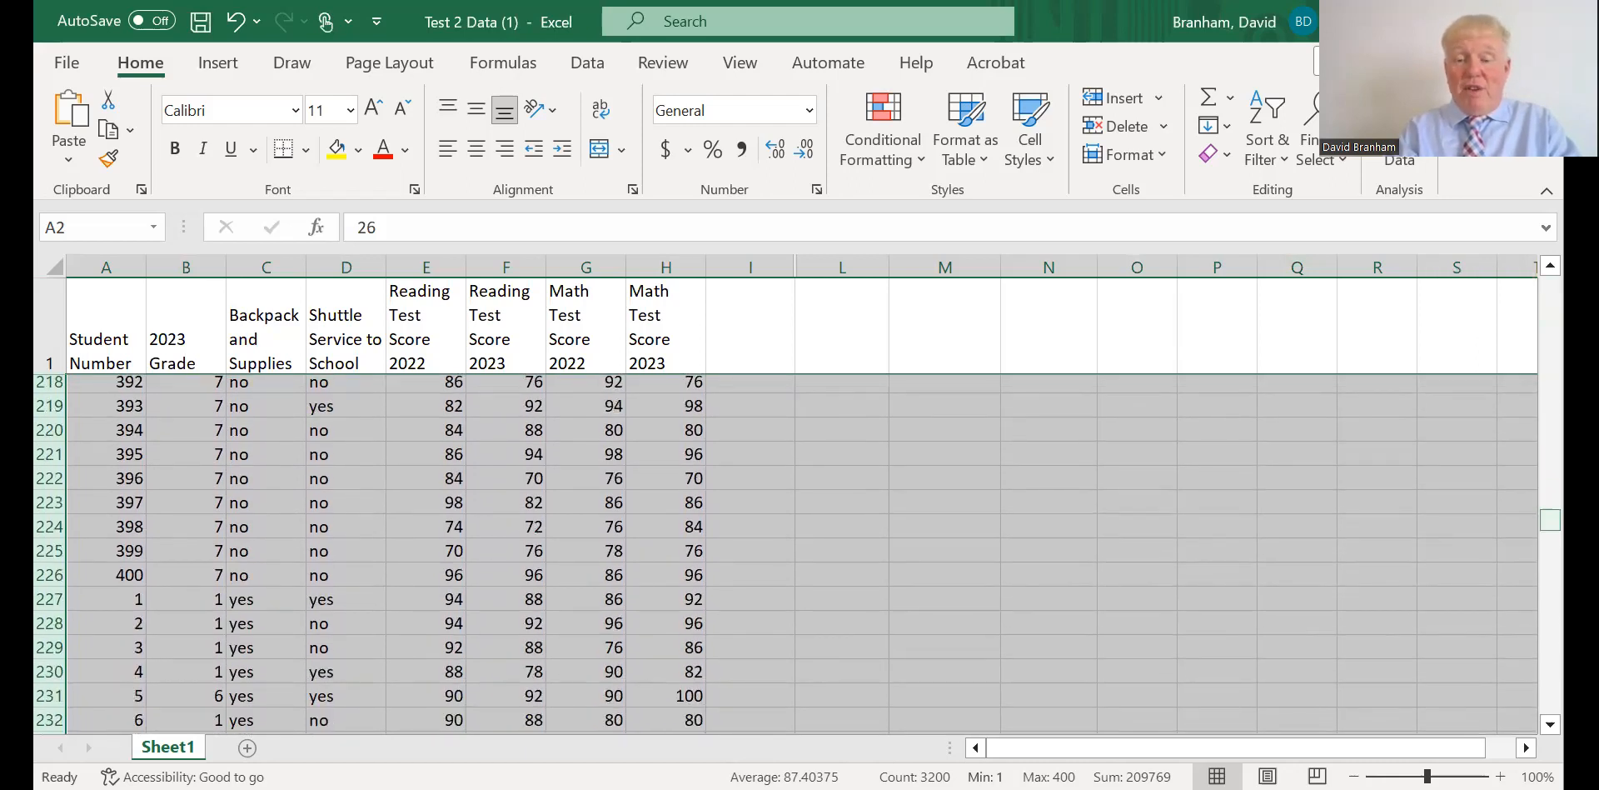
left_click_drag(1550, 520, 1550, 702)
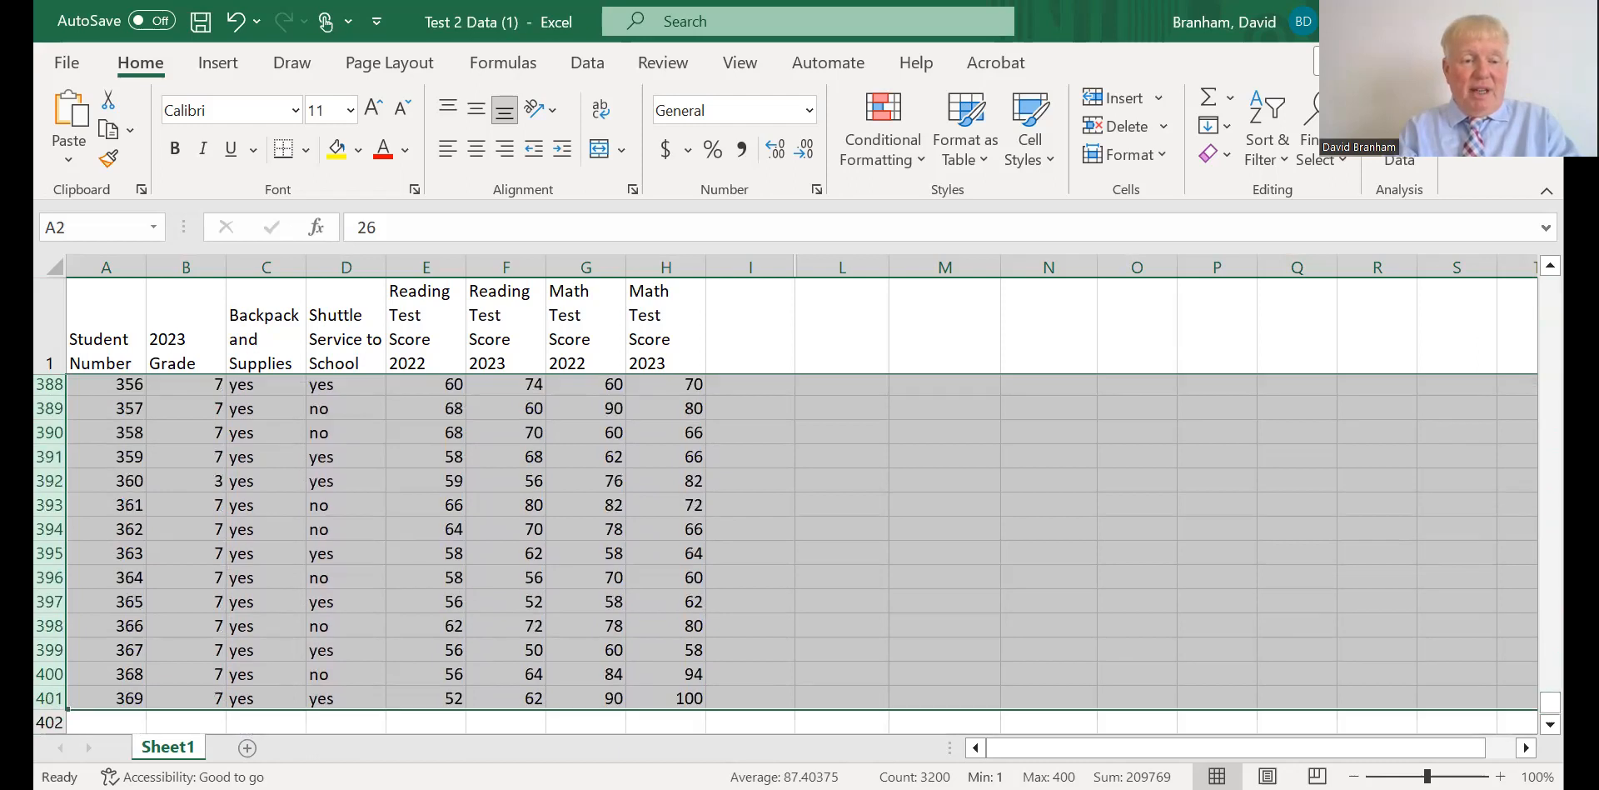
left_click(254, 698)
left_click_drag(253, 698, 263, 325)
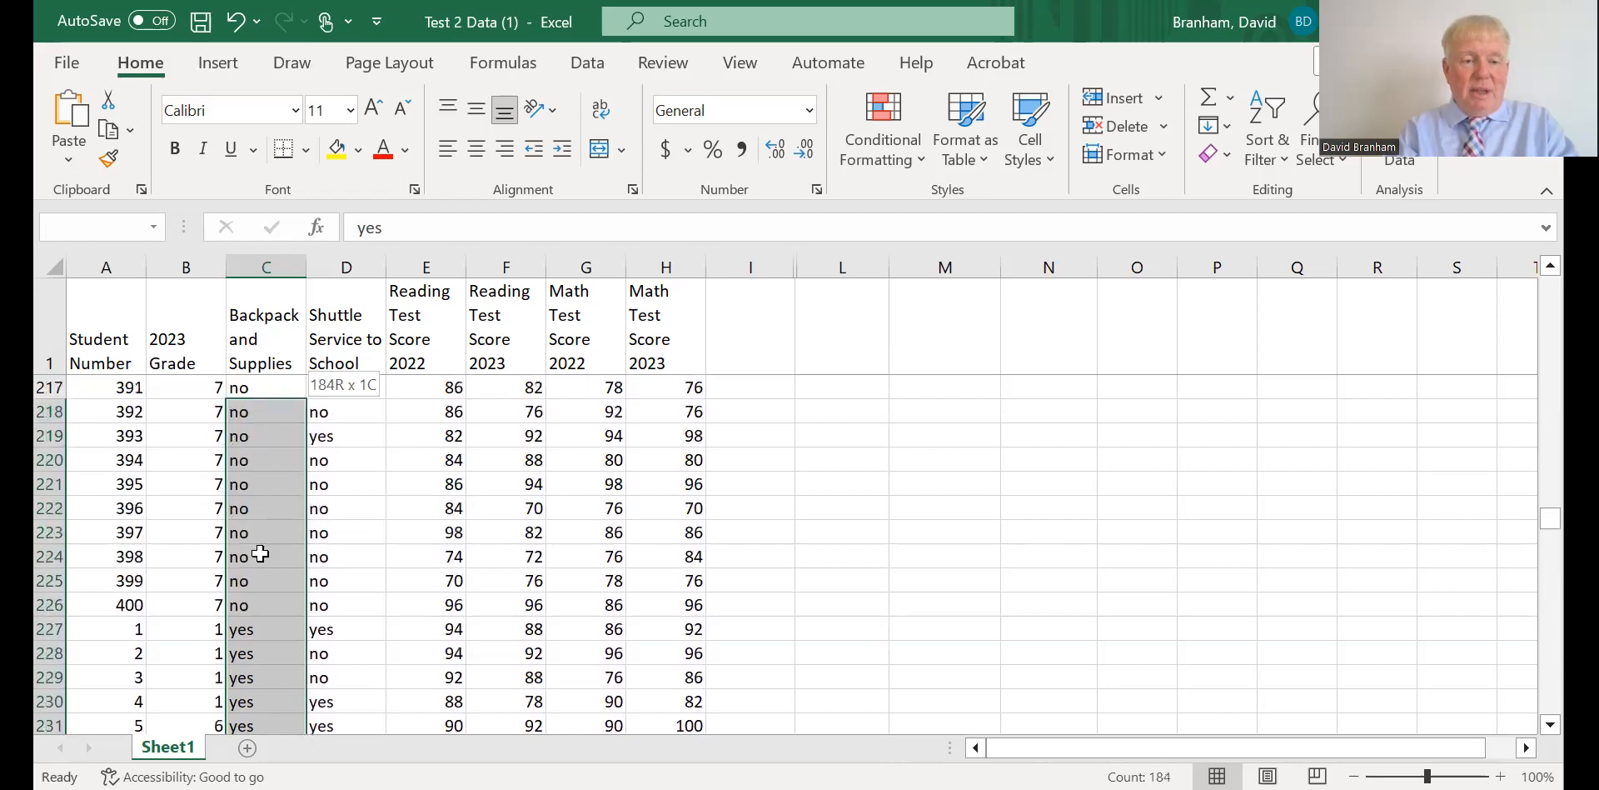
left_click_drag(252, 631, 252, 631)
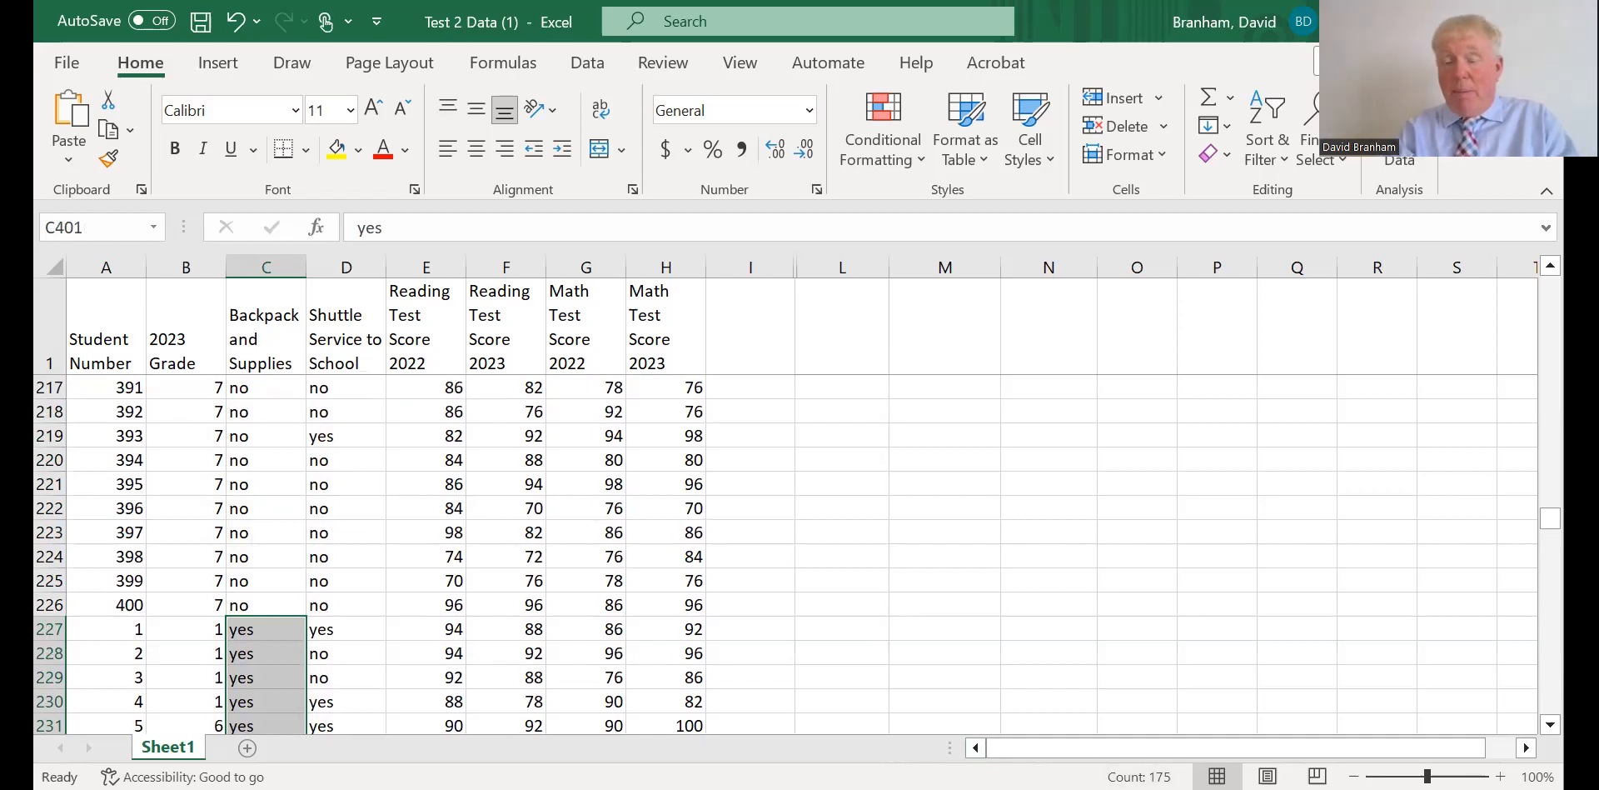
left_click_drag(250, 605, 251, 392)
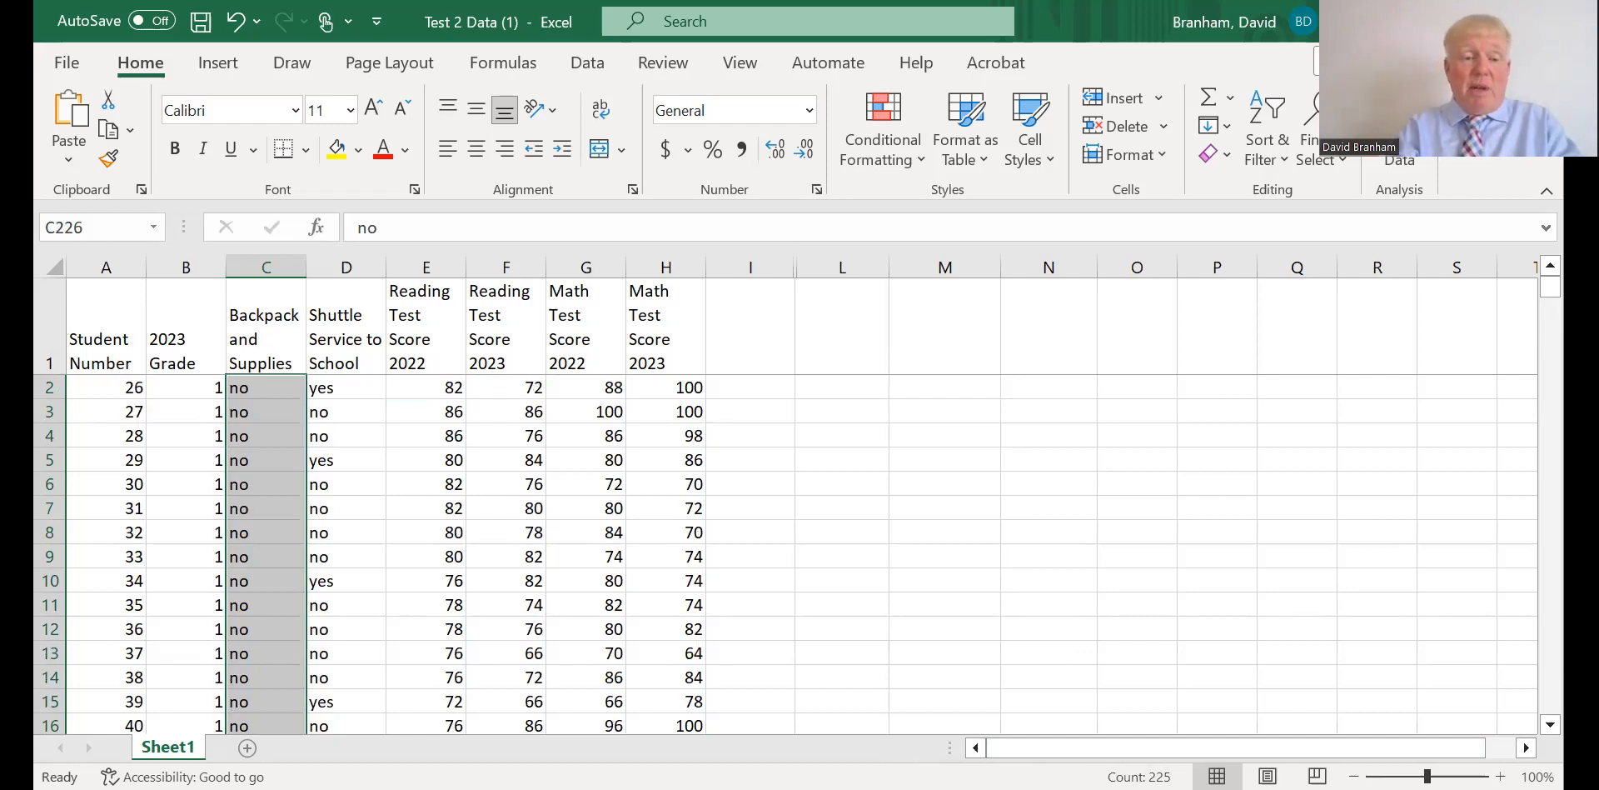
Sort rows 2 through 401 by Column D (Shuttle Service to School), on cell values from A to Z.
left_click(50, 388)
left_click_drag(47, 659, 51, 556)
left_click_drag(47, 724, 47, 678)
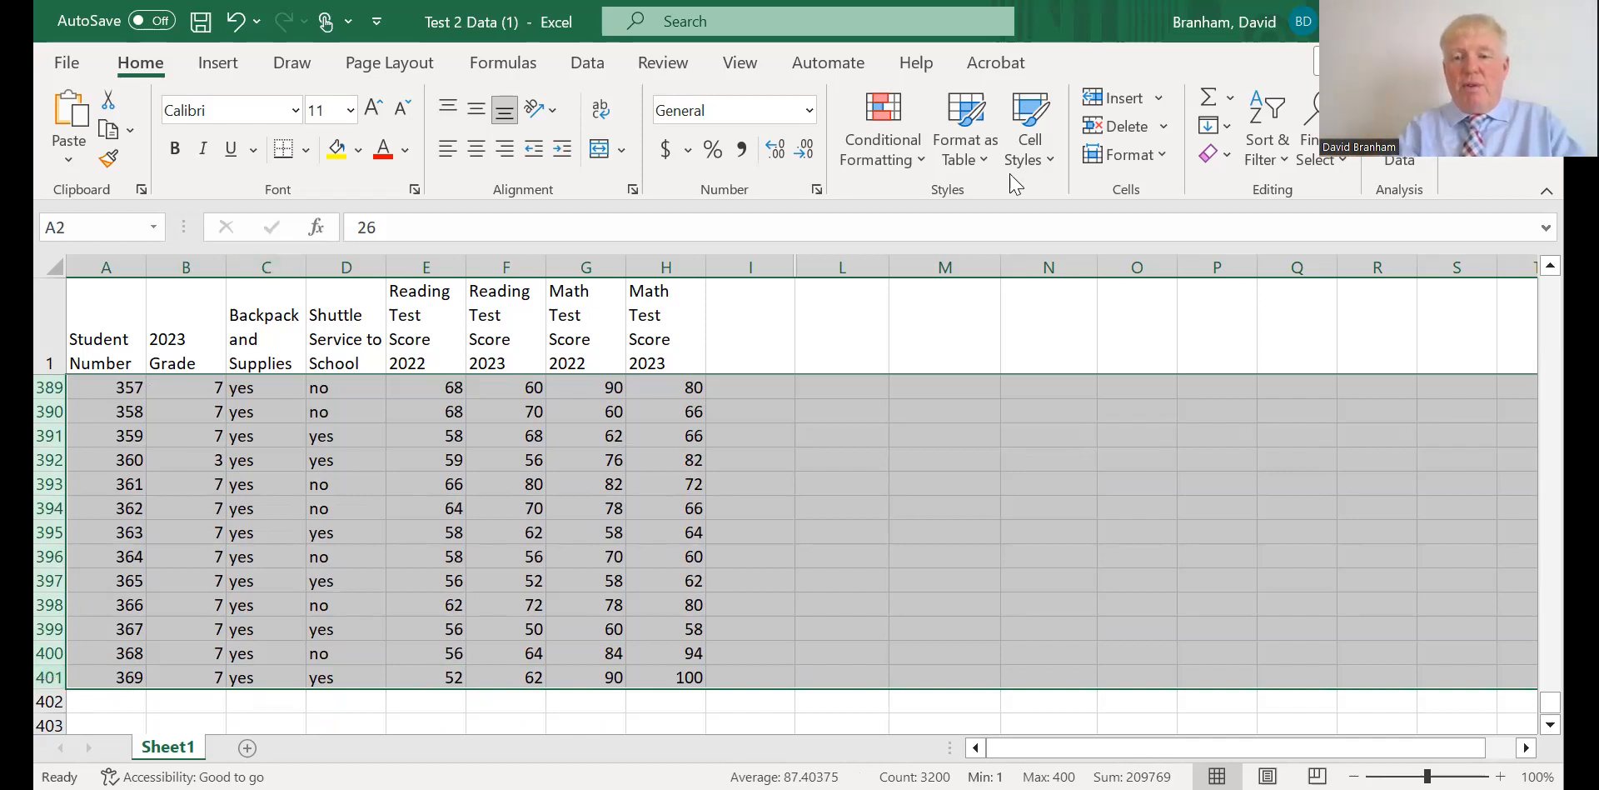
left_click(1274, 166)
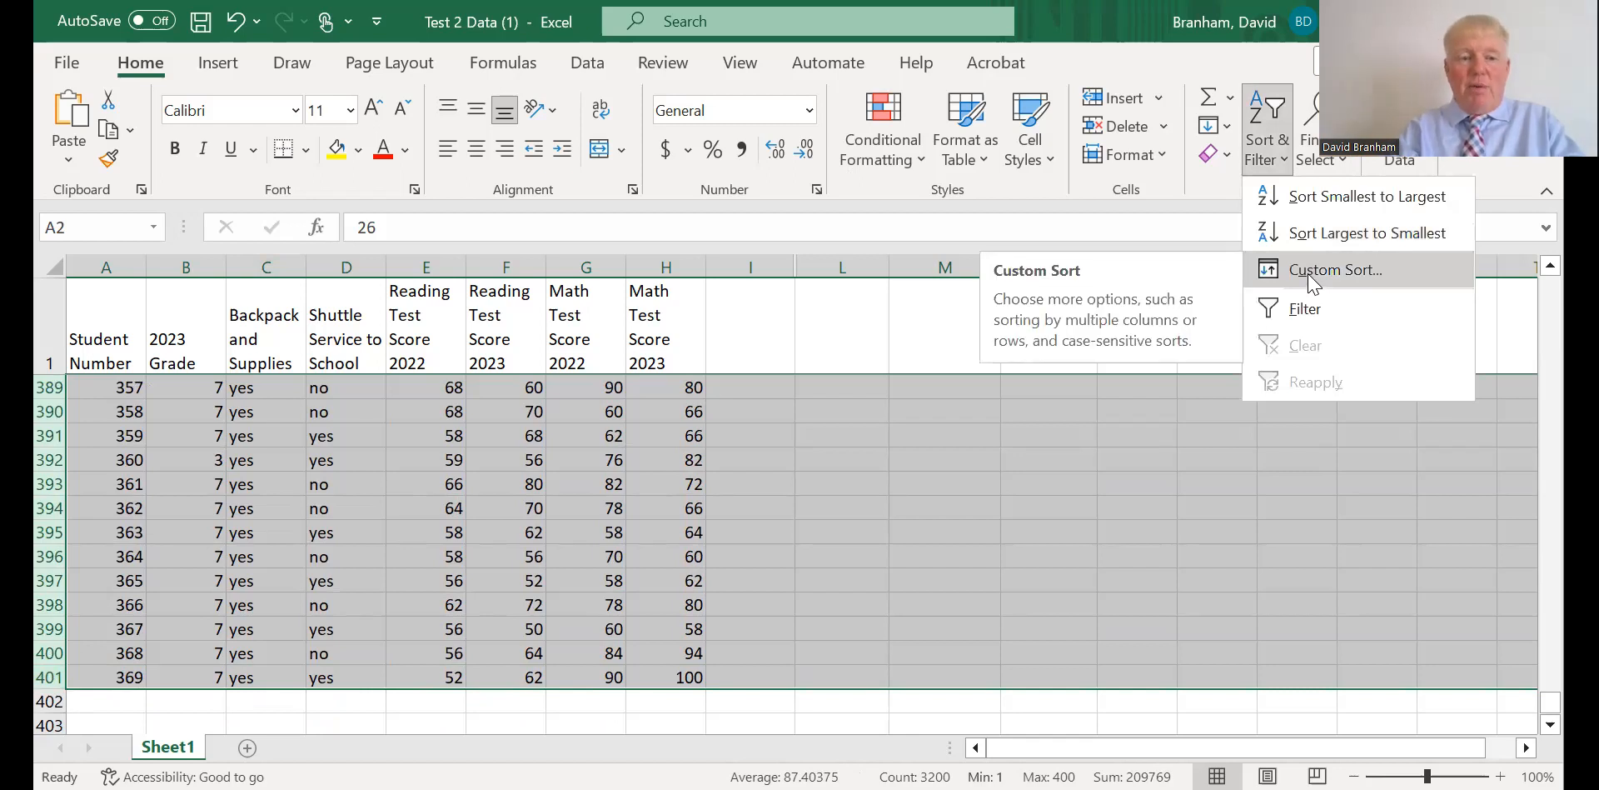
left_click(1311, 277)
left_click(333, 401)
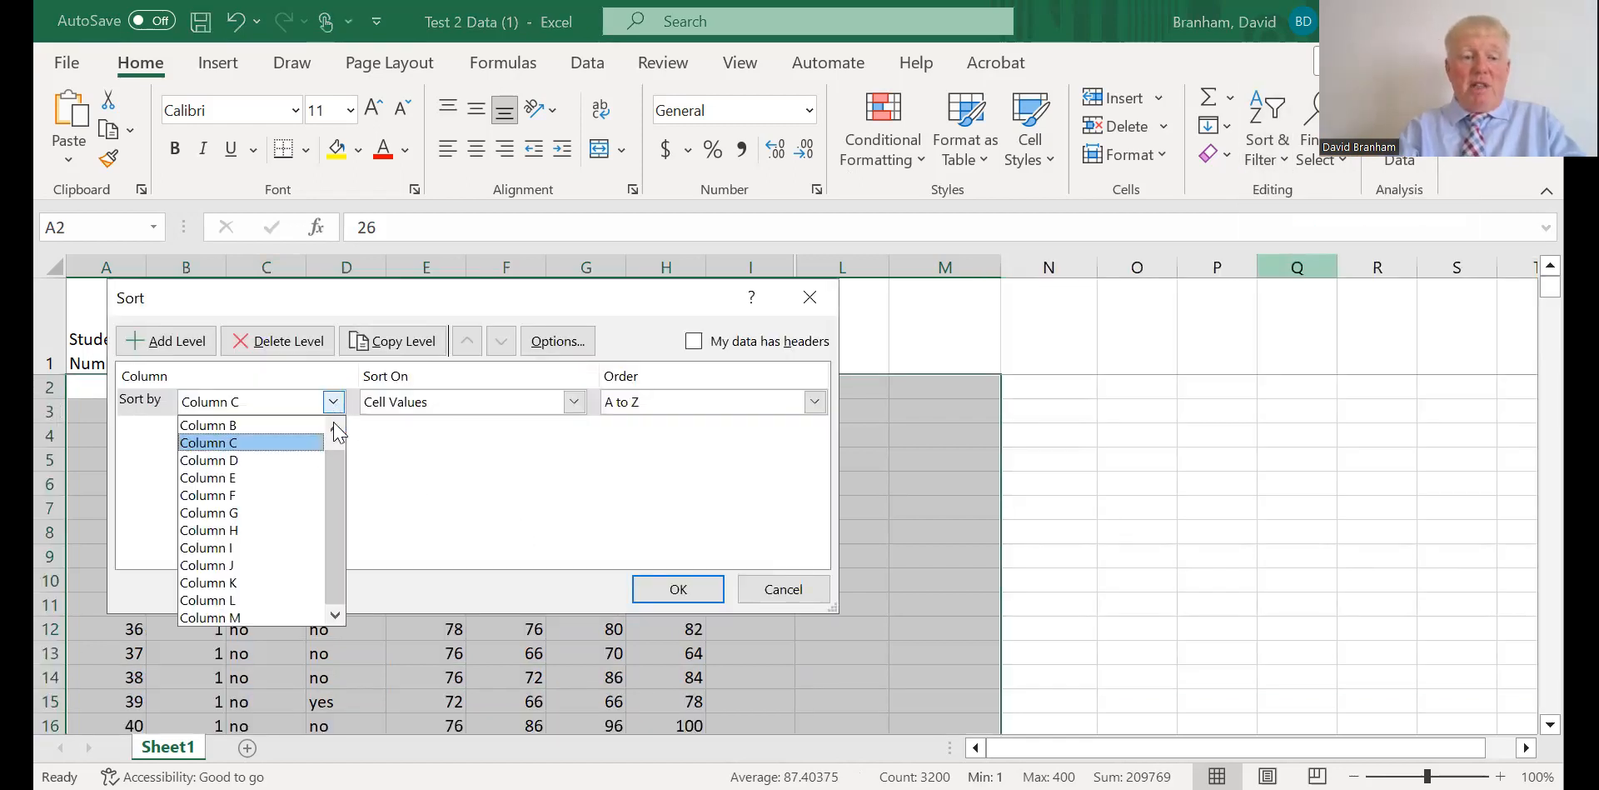
left_click(298, 461)
left_click(675, 588)
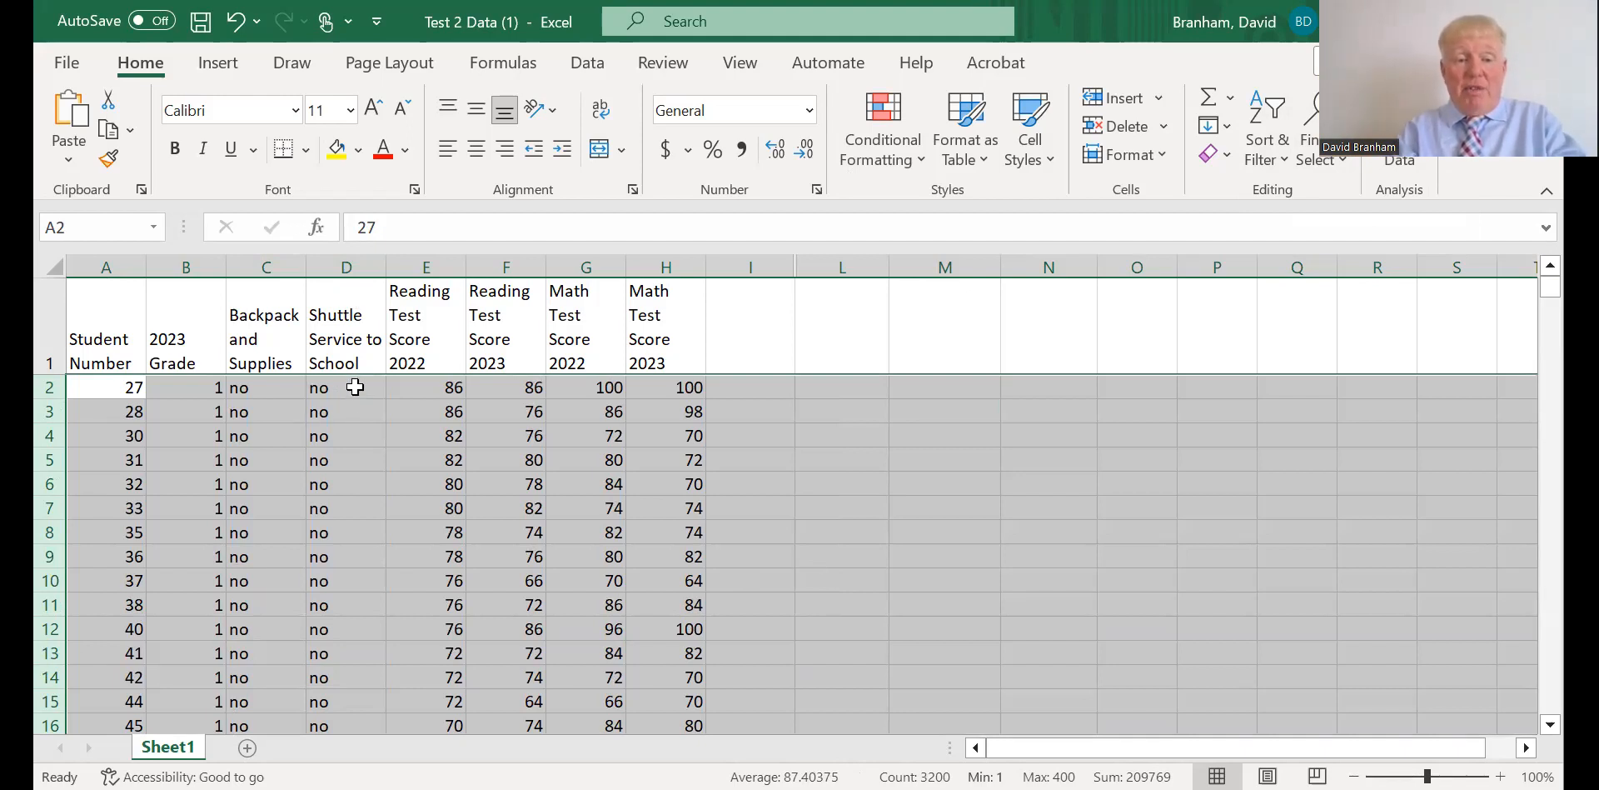
Count the shuttle service "no" entries in D2:D257 and "yes" entries in D258:D401, and check the status bar's statistics options.
left_click_drag(355, 387, 337, 733)
left_click_drag(337, 332, 337, 332)
left_click_drag(343, 533, 340, 558)
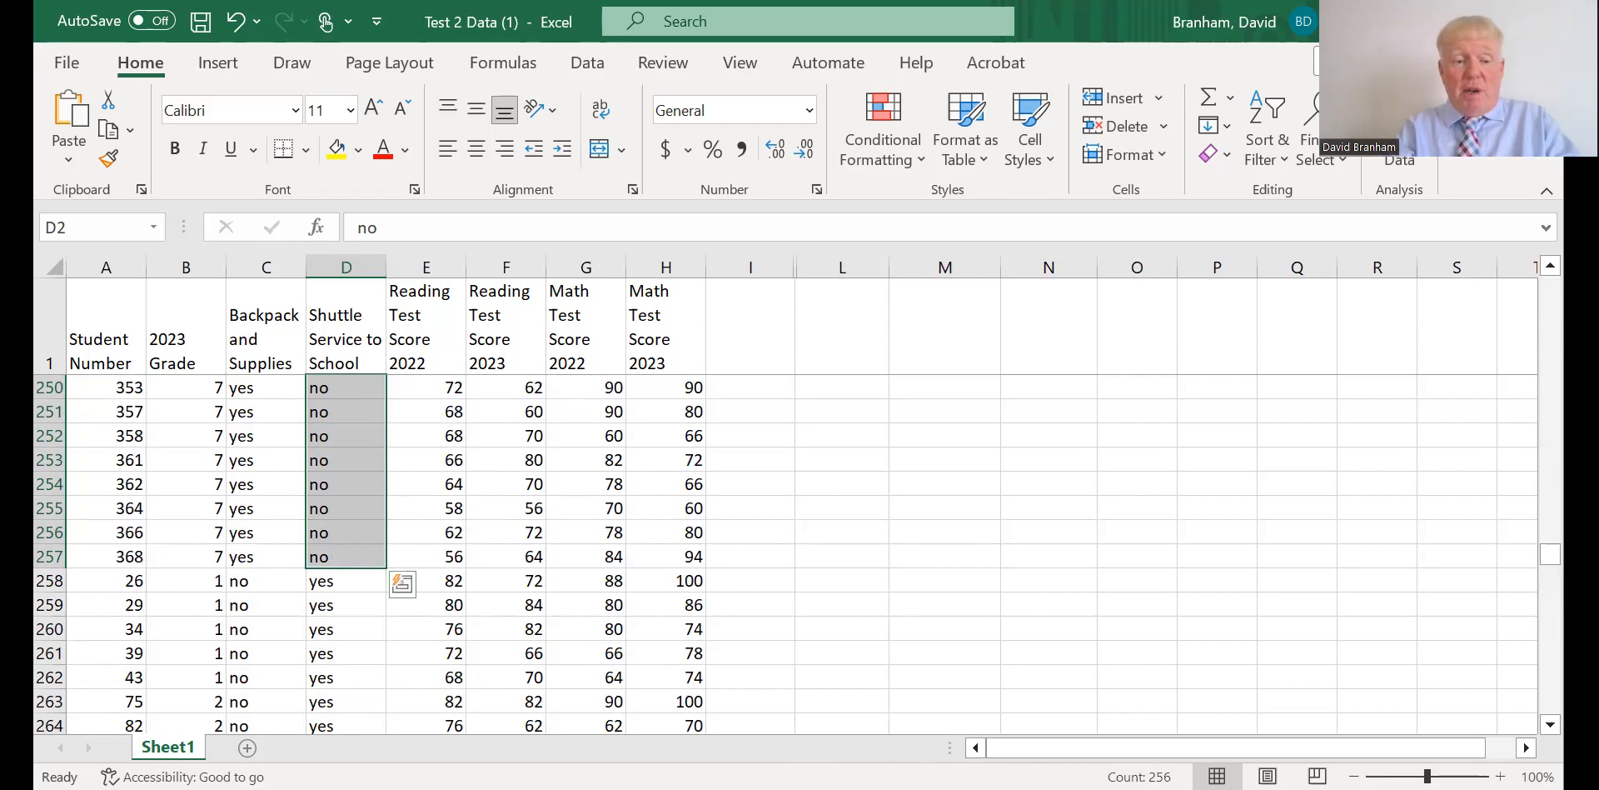
left_click_drag(343, 581, 341, 678)
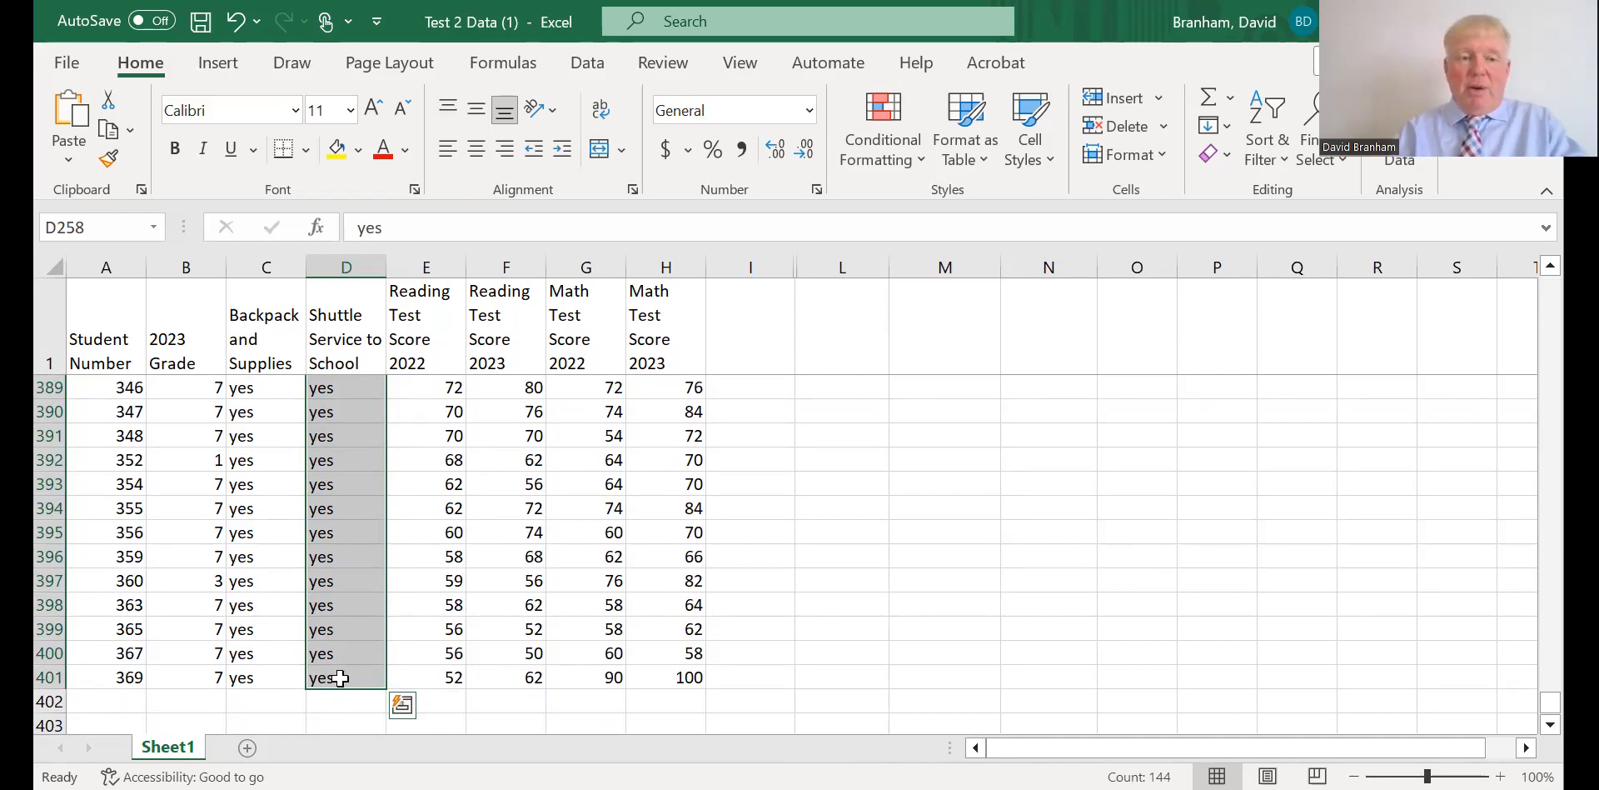
left_click(790, 580)
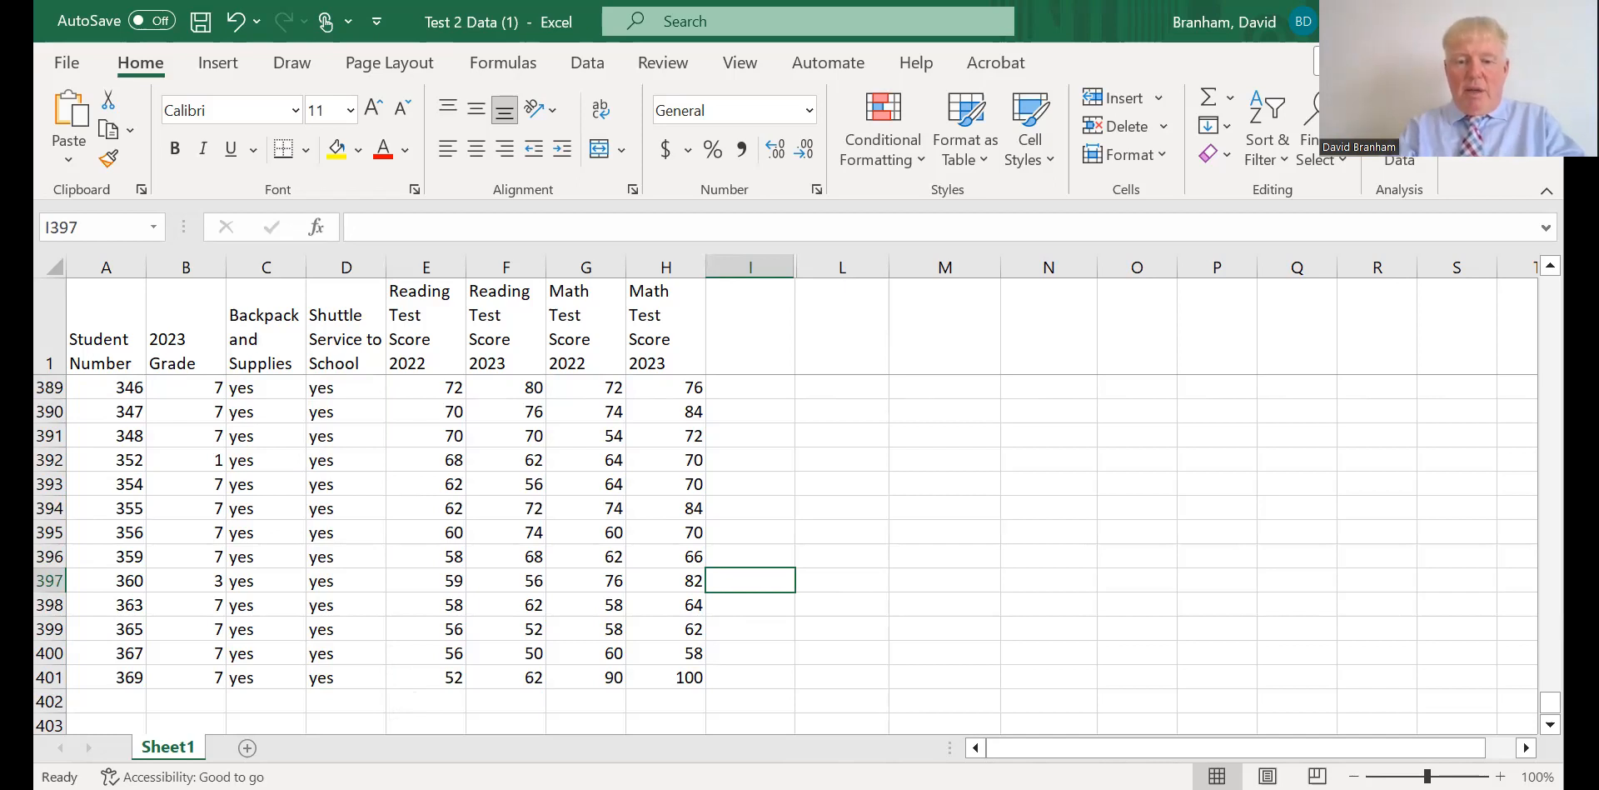
right_click(1037, 776)
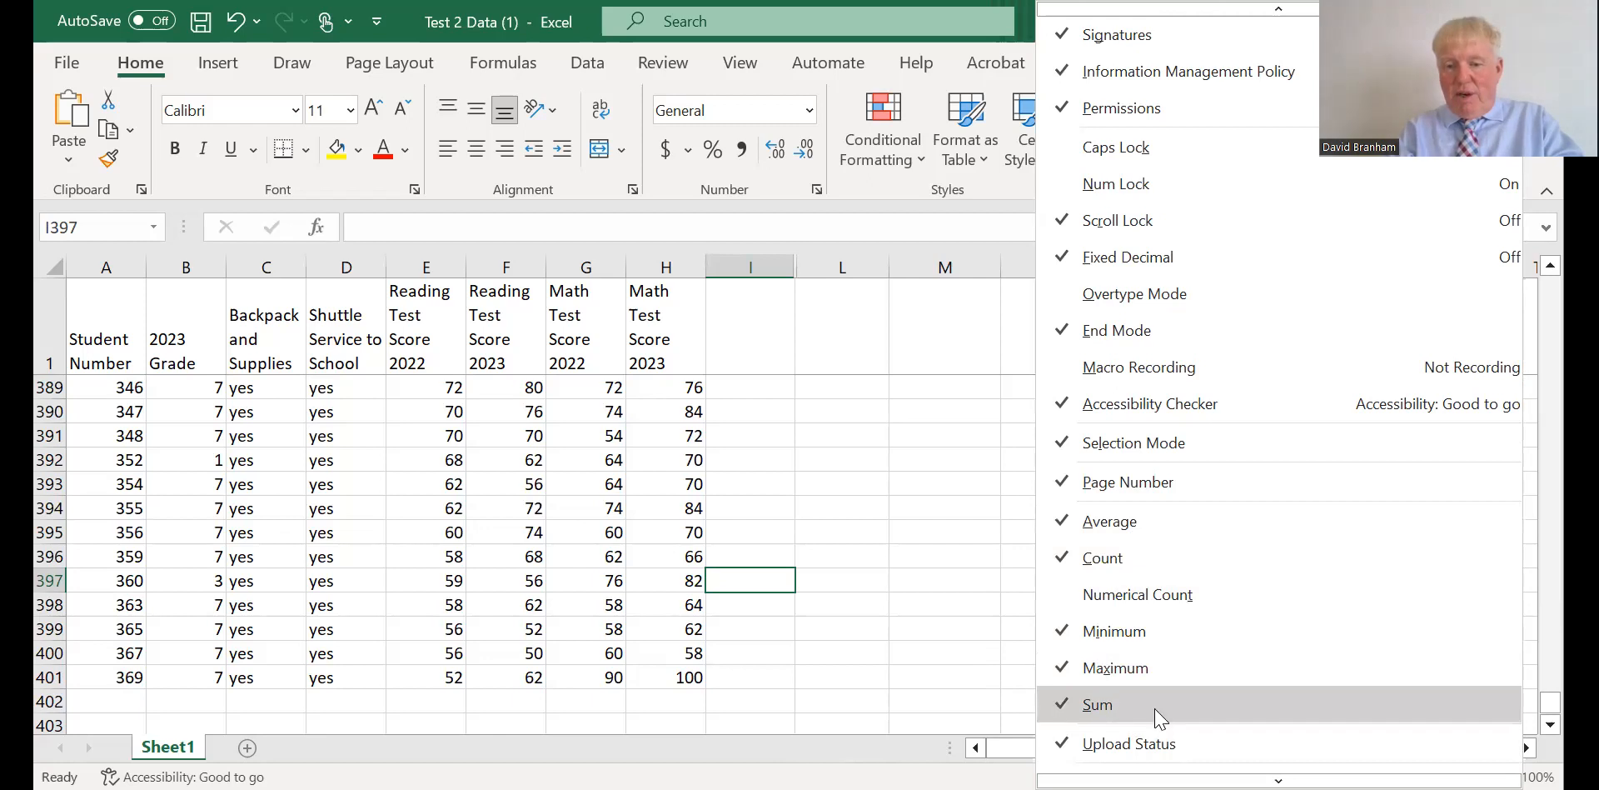
left_click(923, 620)
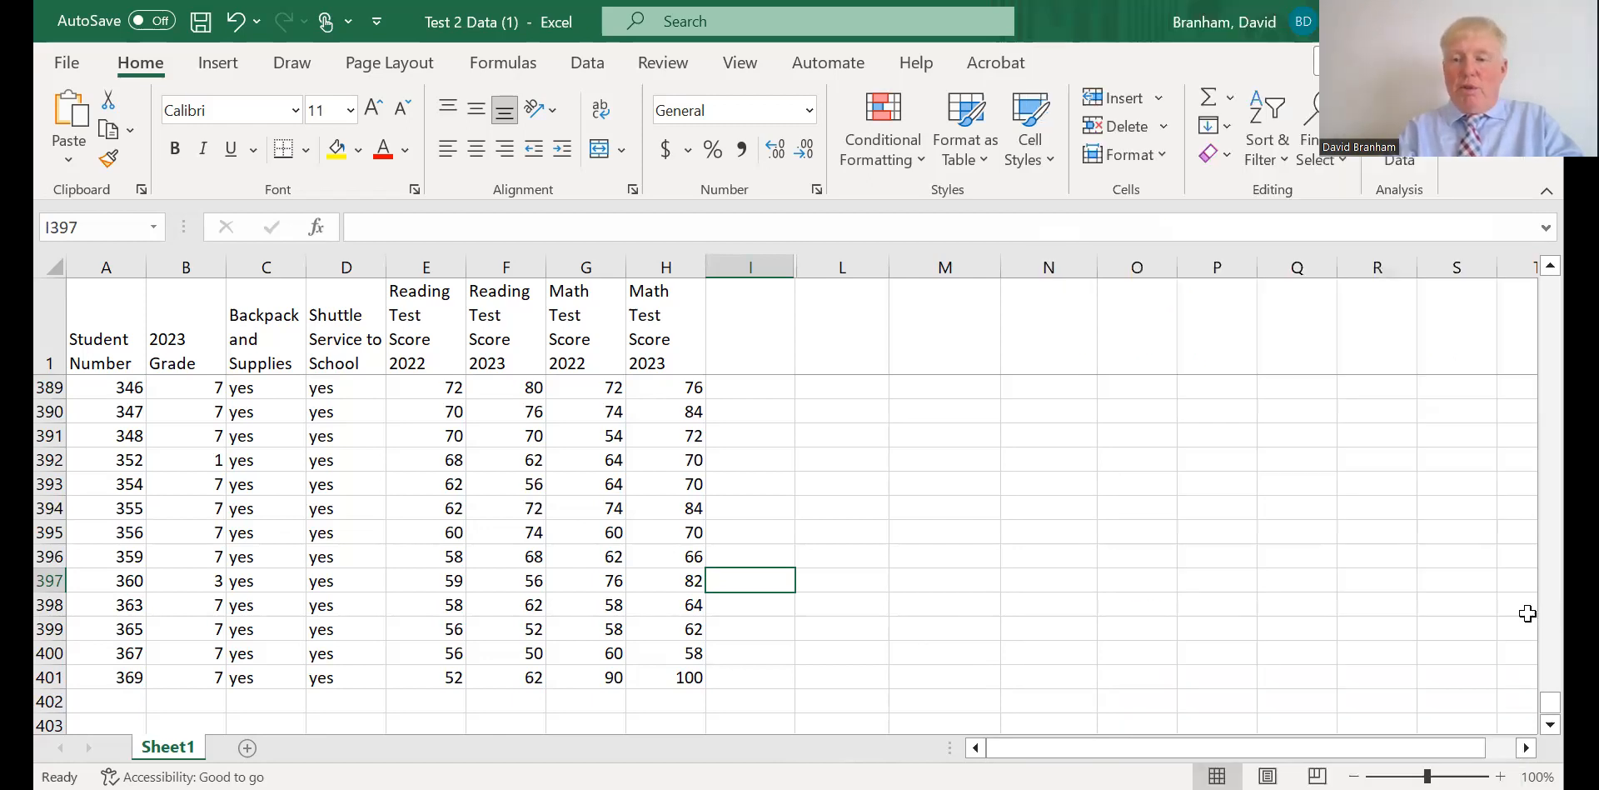
Check the status bar average for the Reading Test Score 2022 values in E2:E401.
left_click_drag(1551, 716, 1550, 283)
left_click_drag(421, 389, 429, 556)
left_click_drag(428, 750, 429, 677)
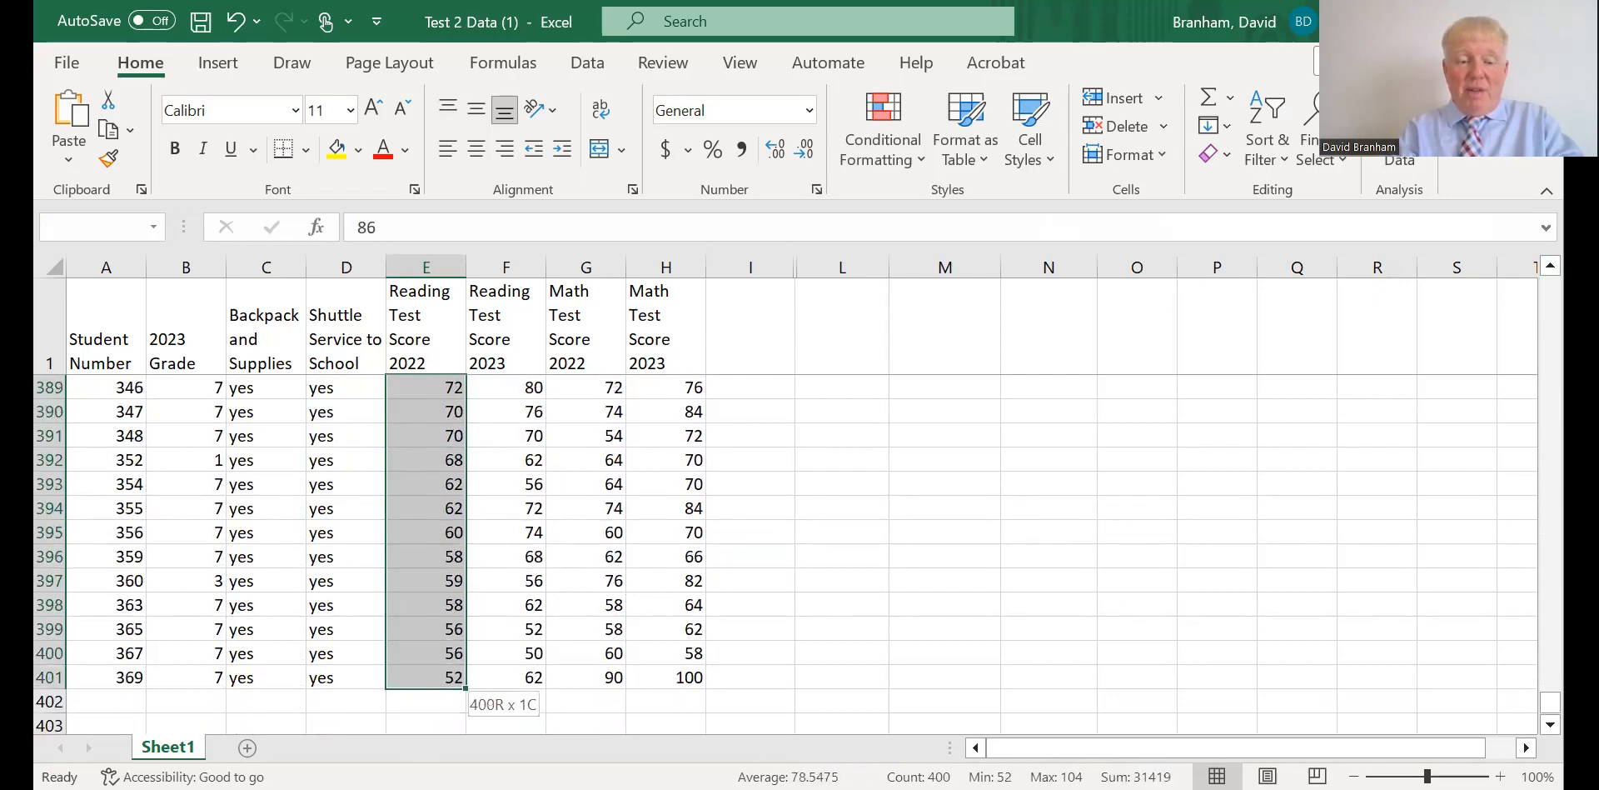
left_click_drag(438, 745, 440, 683)
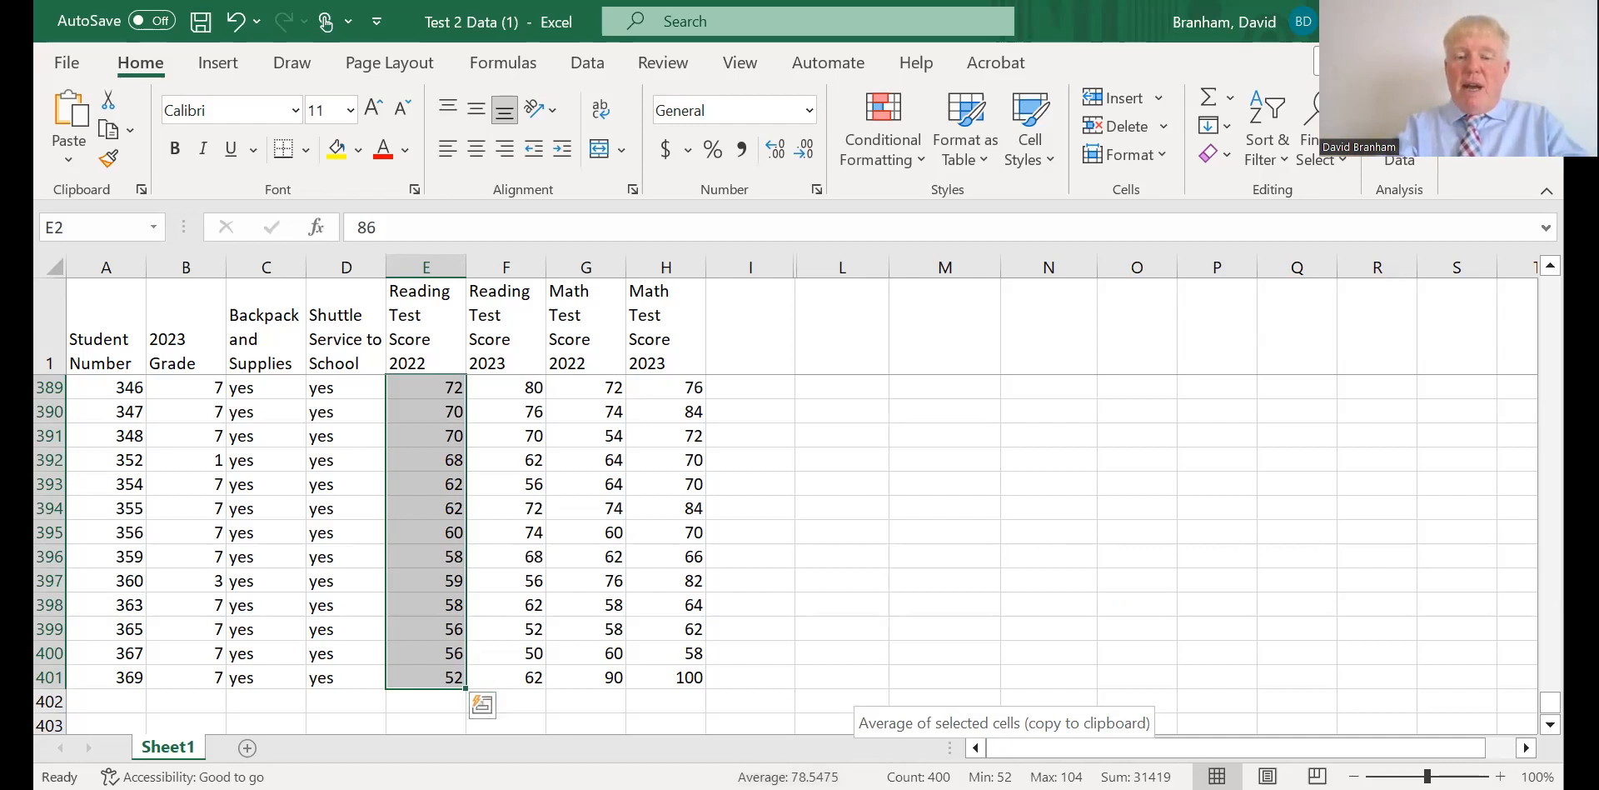
left_click(813, 537)
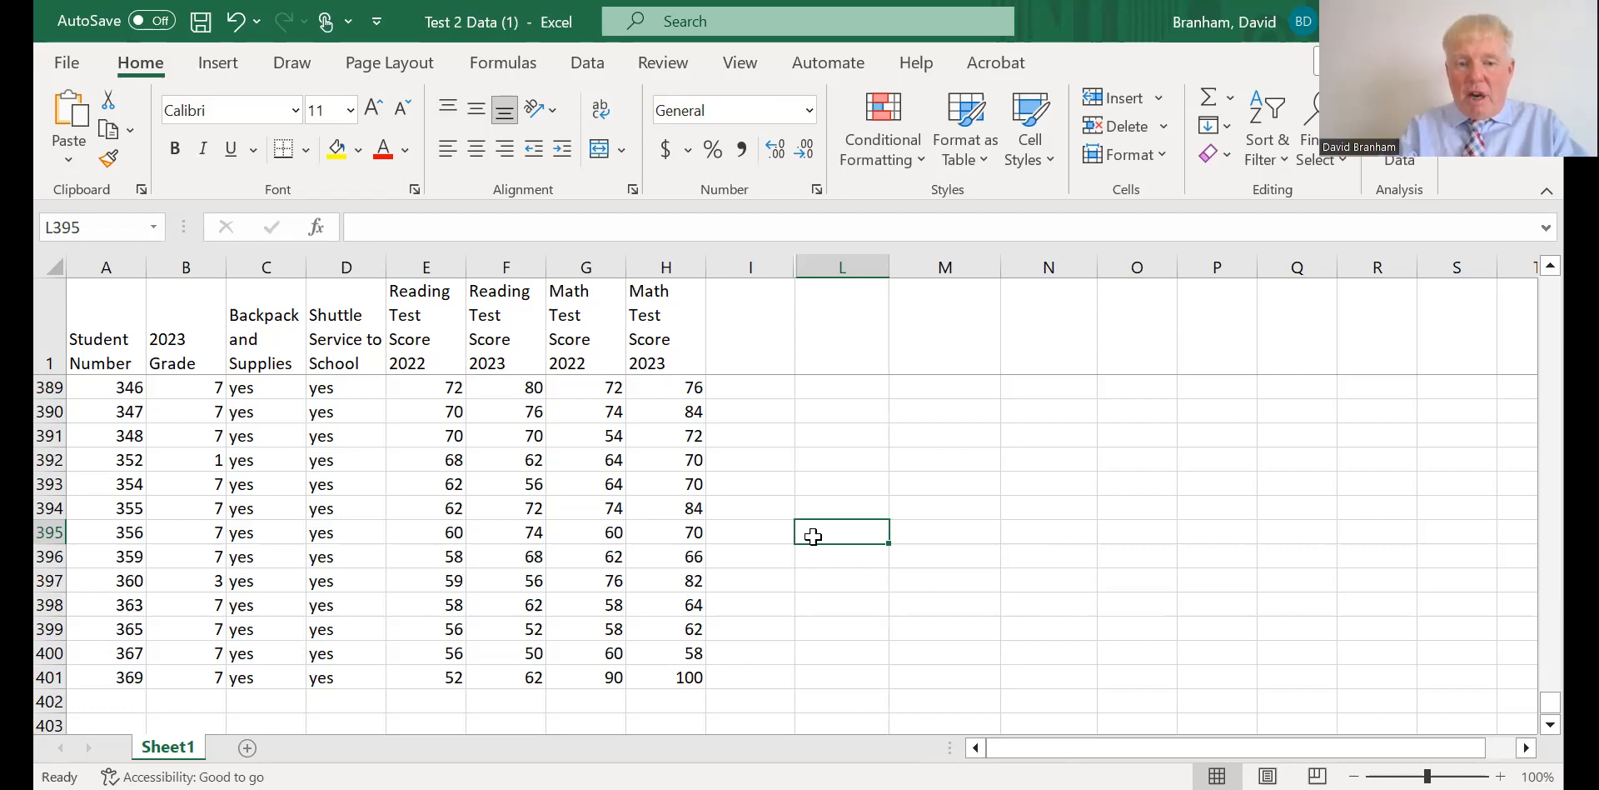
left_click(924, 387)
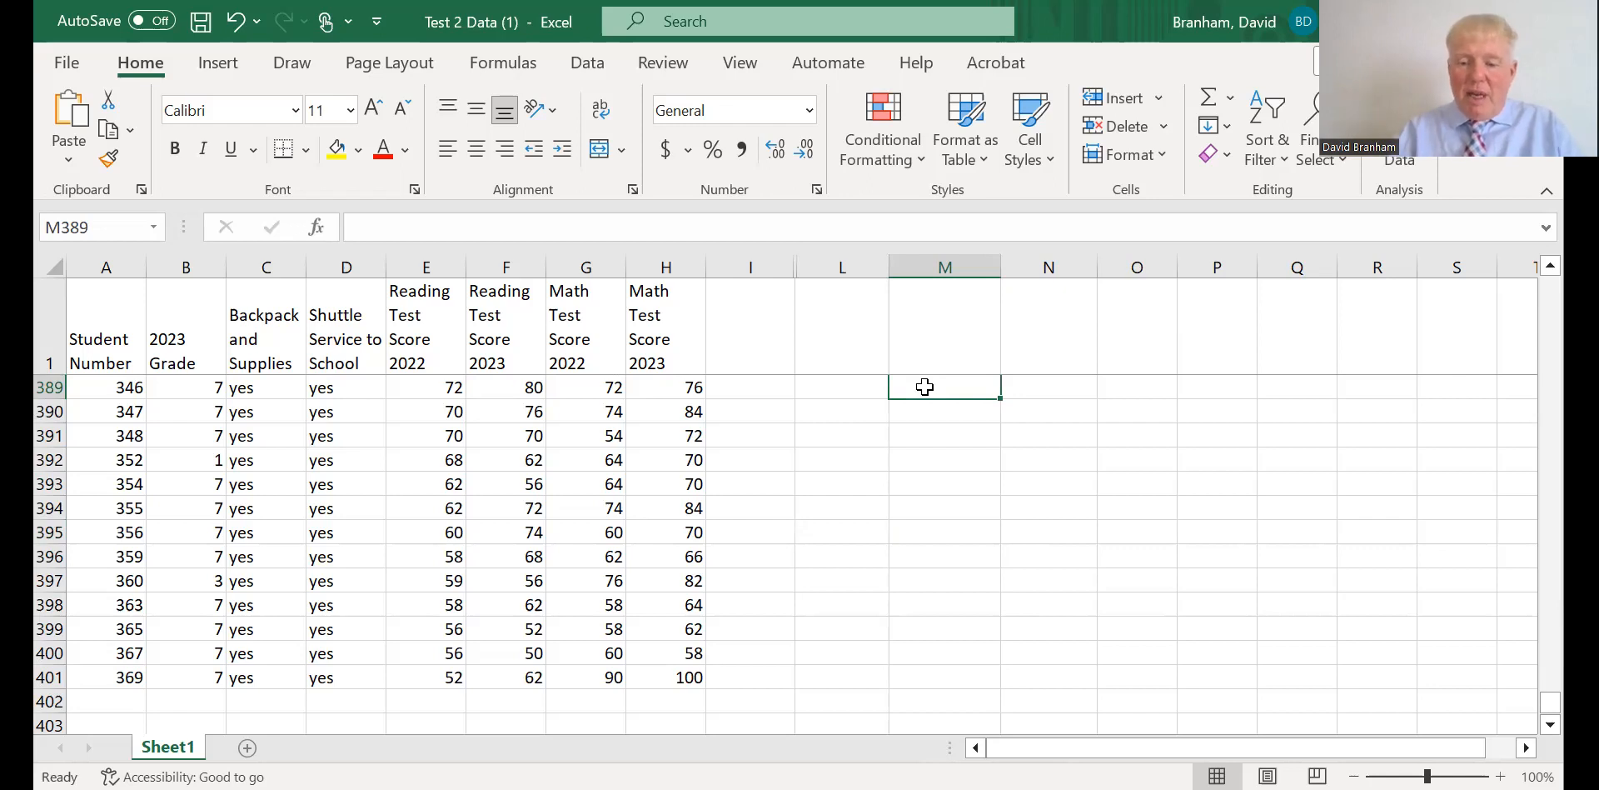
type("=")
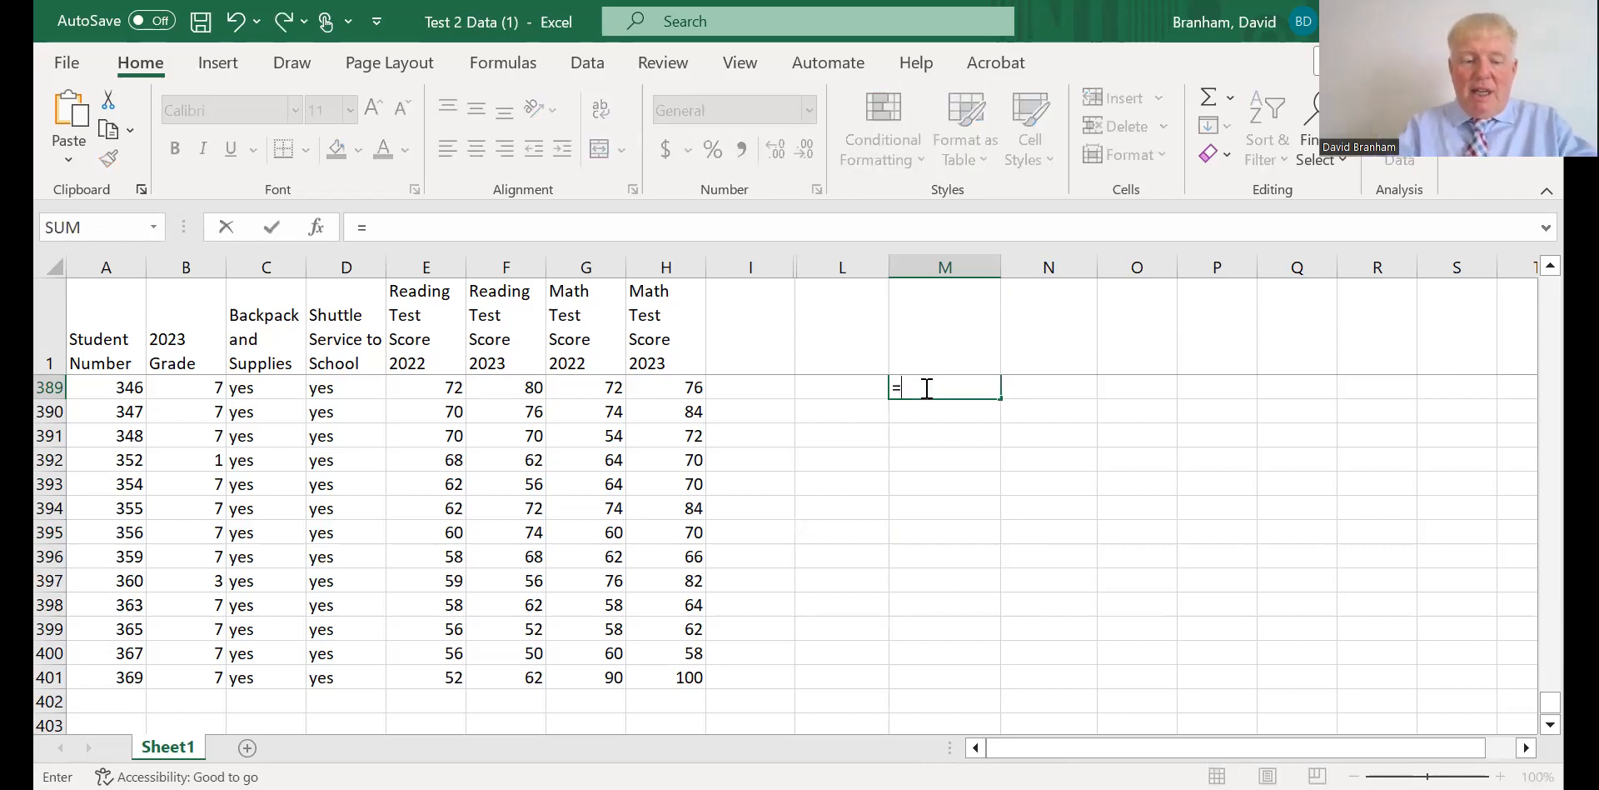
type("ST")
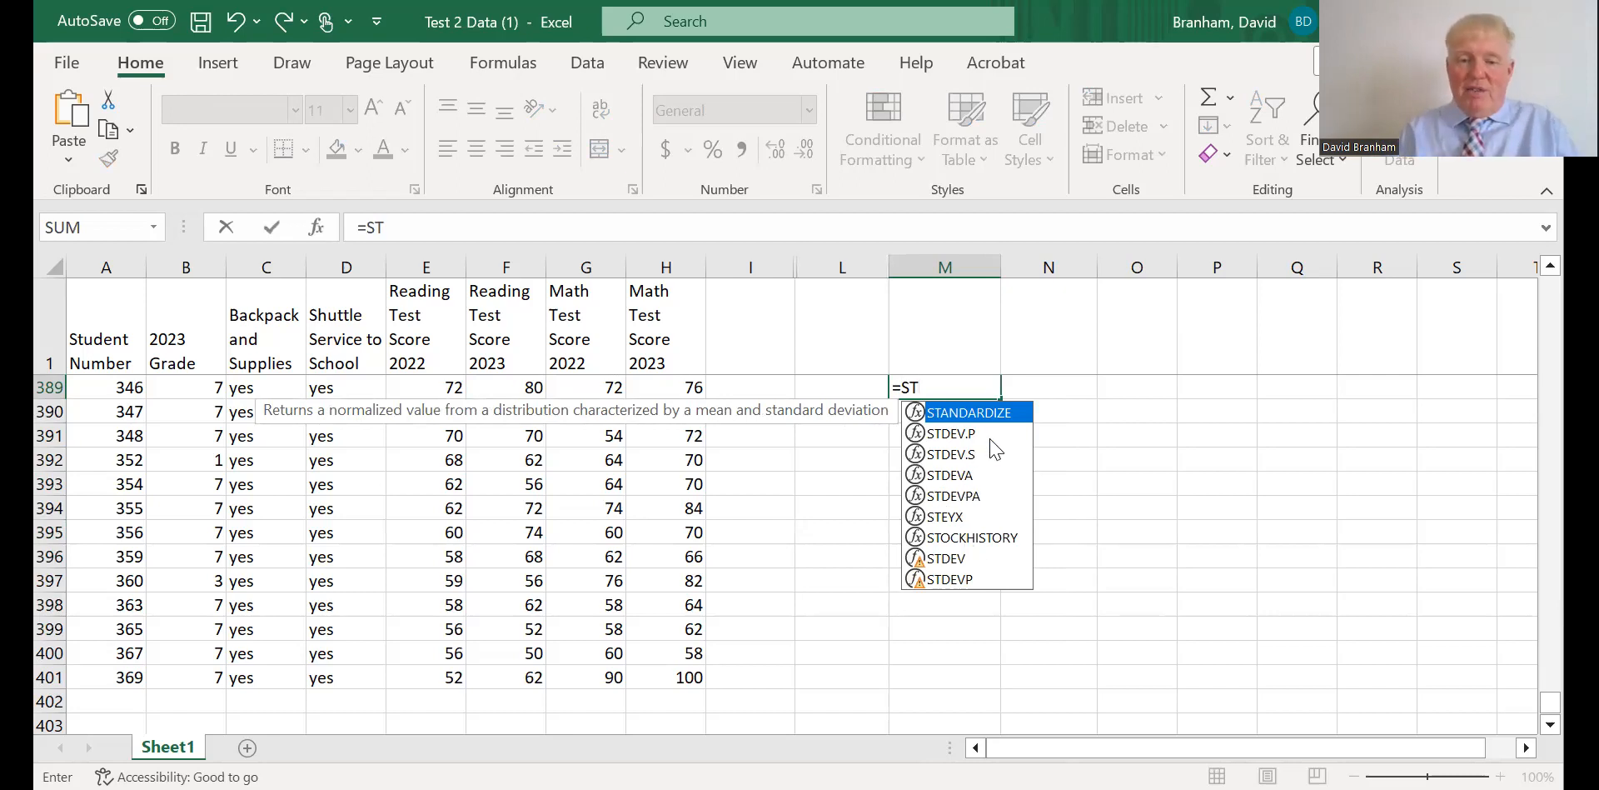
left_click(926, 435)
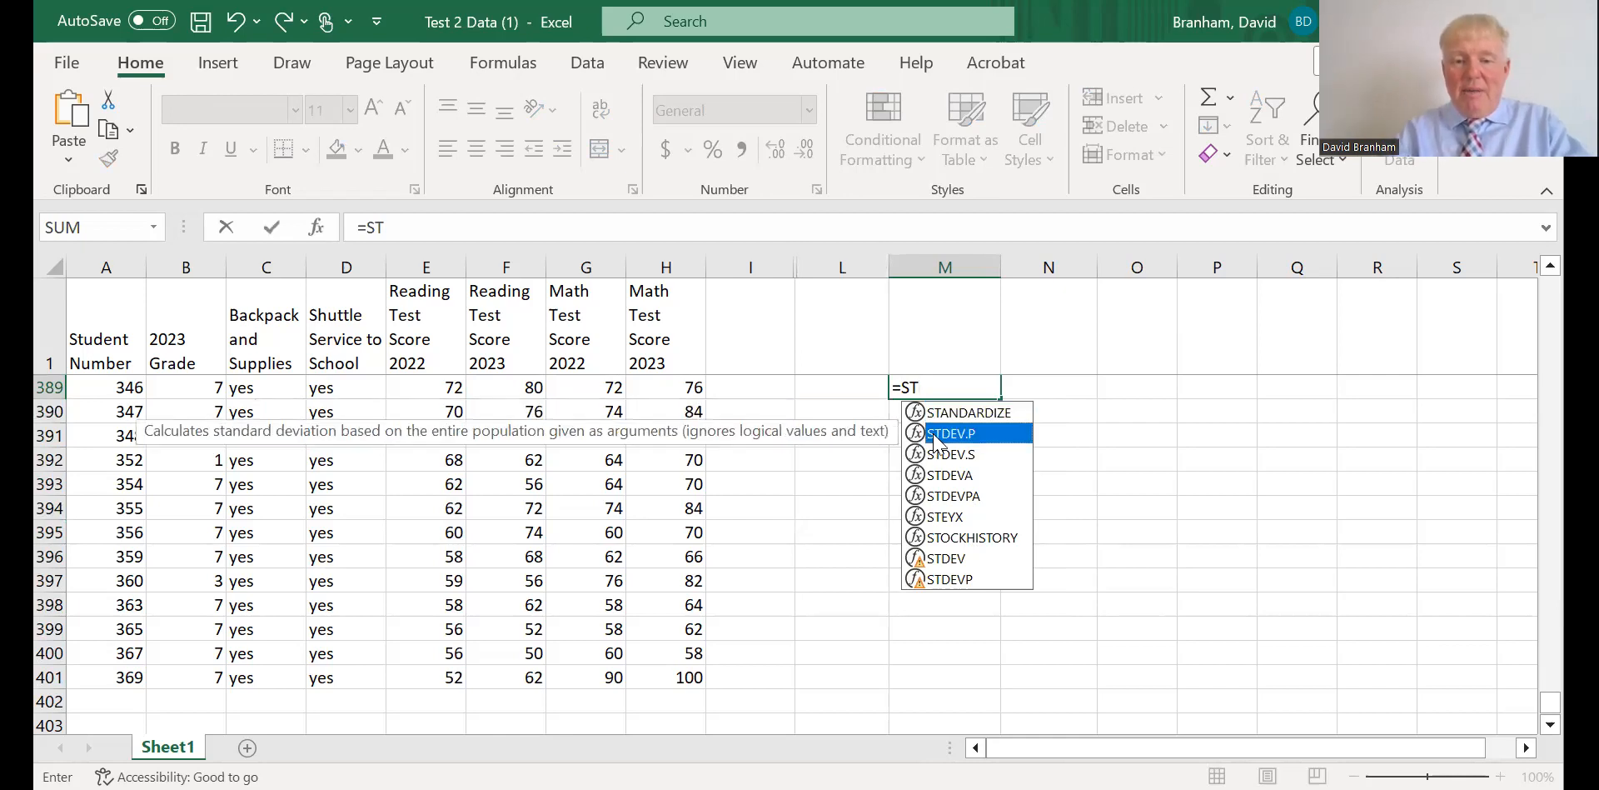
double_click(934, 434)
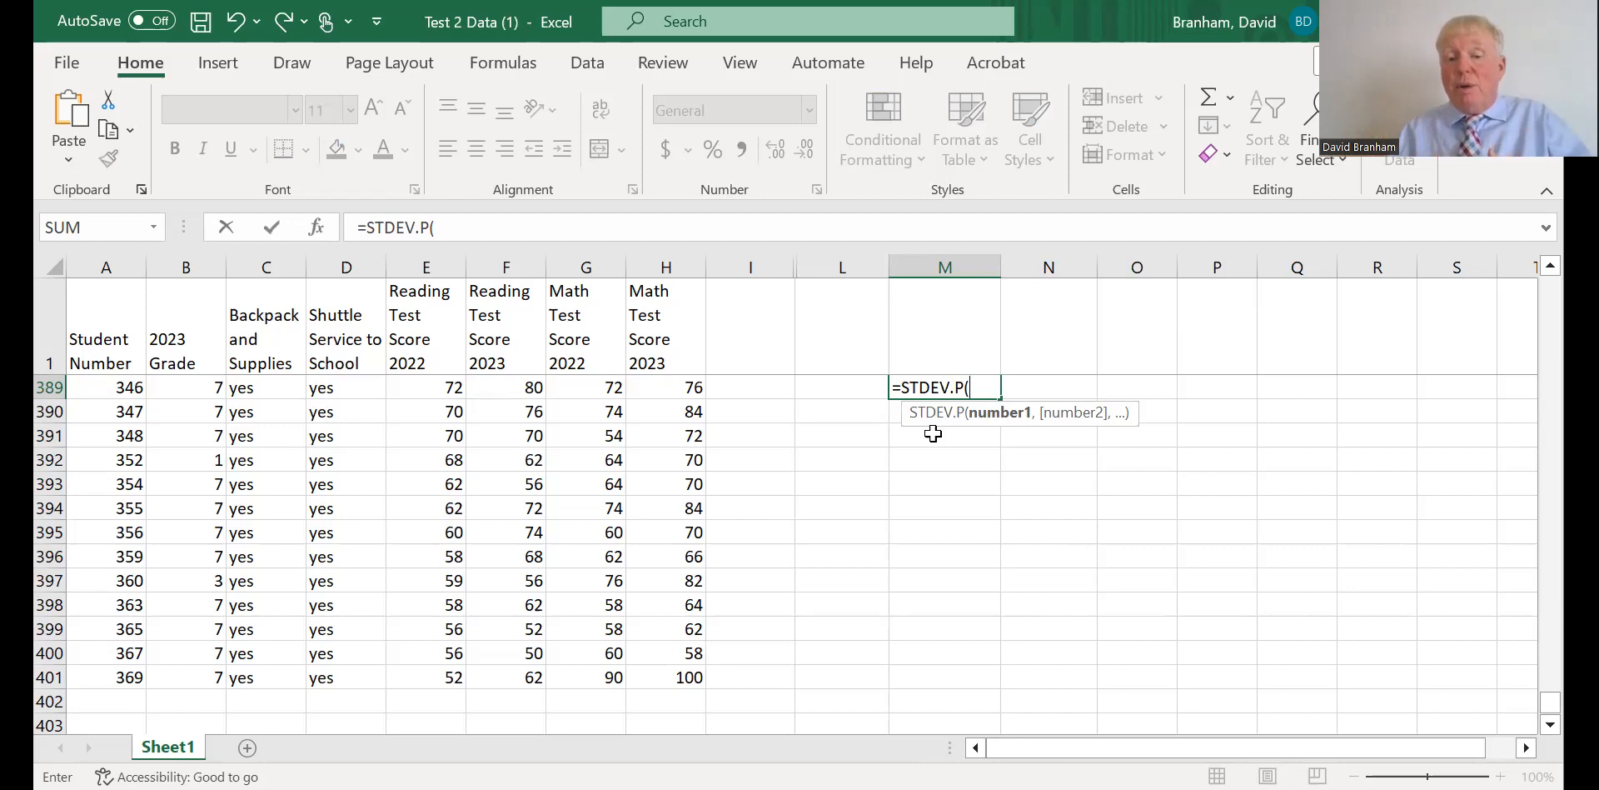
left_click(932, 435)
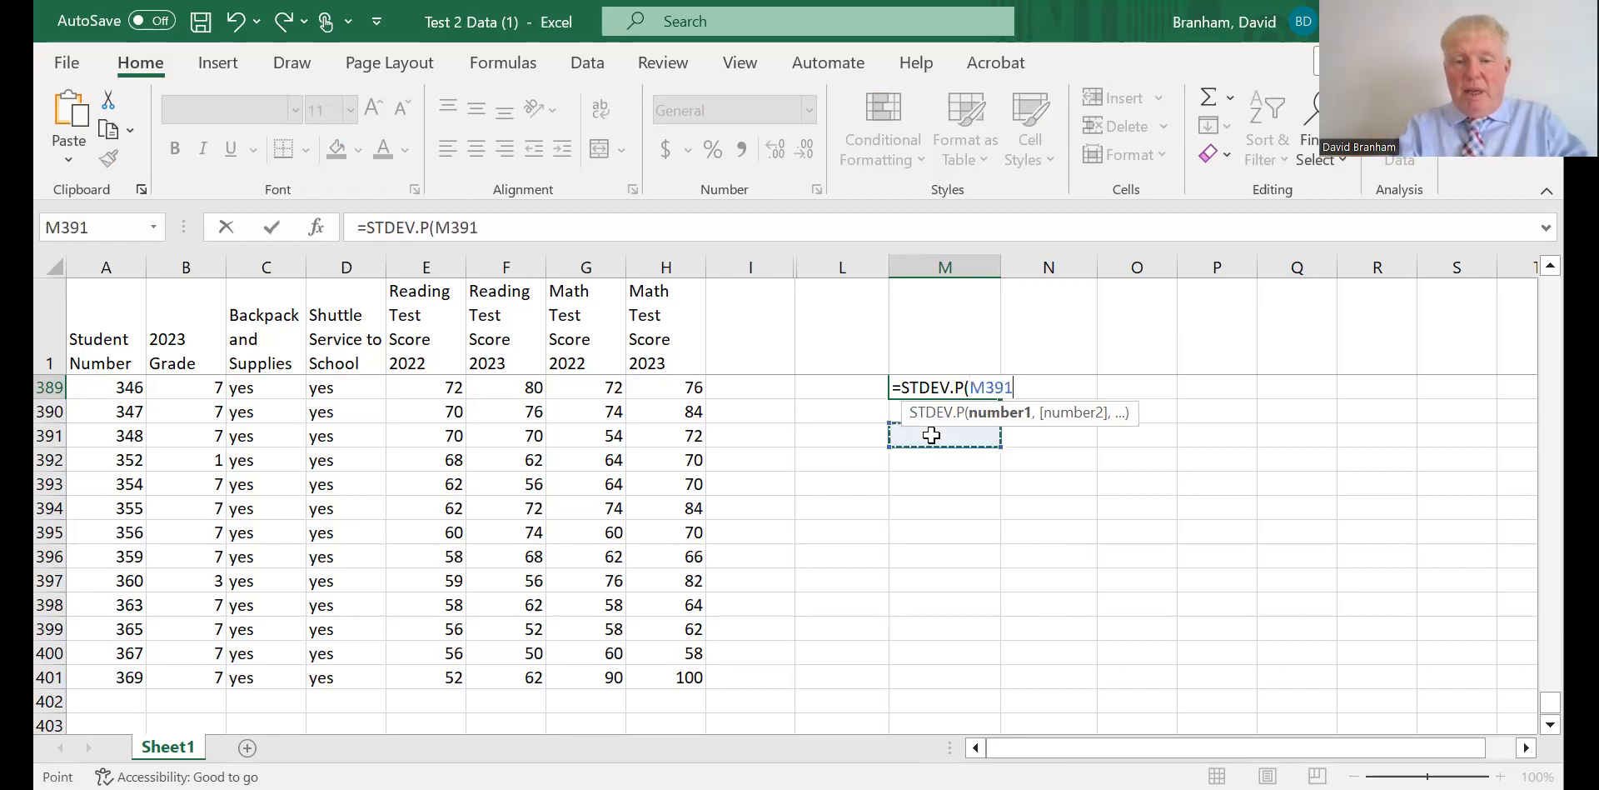
key("BackSpace")
key("BackSpace")
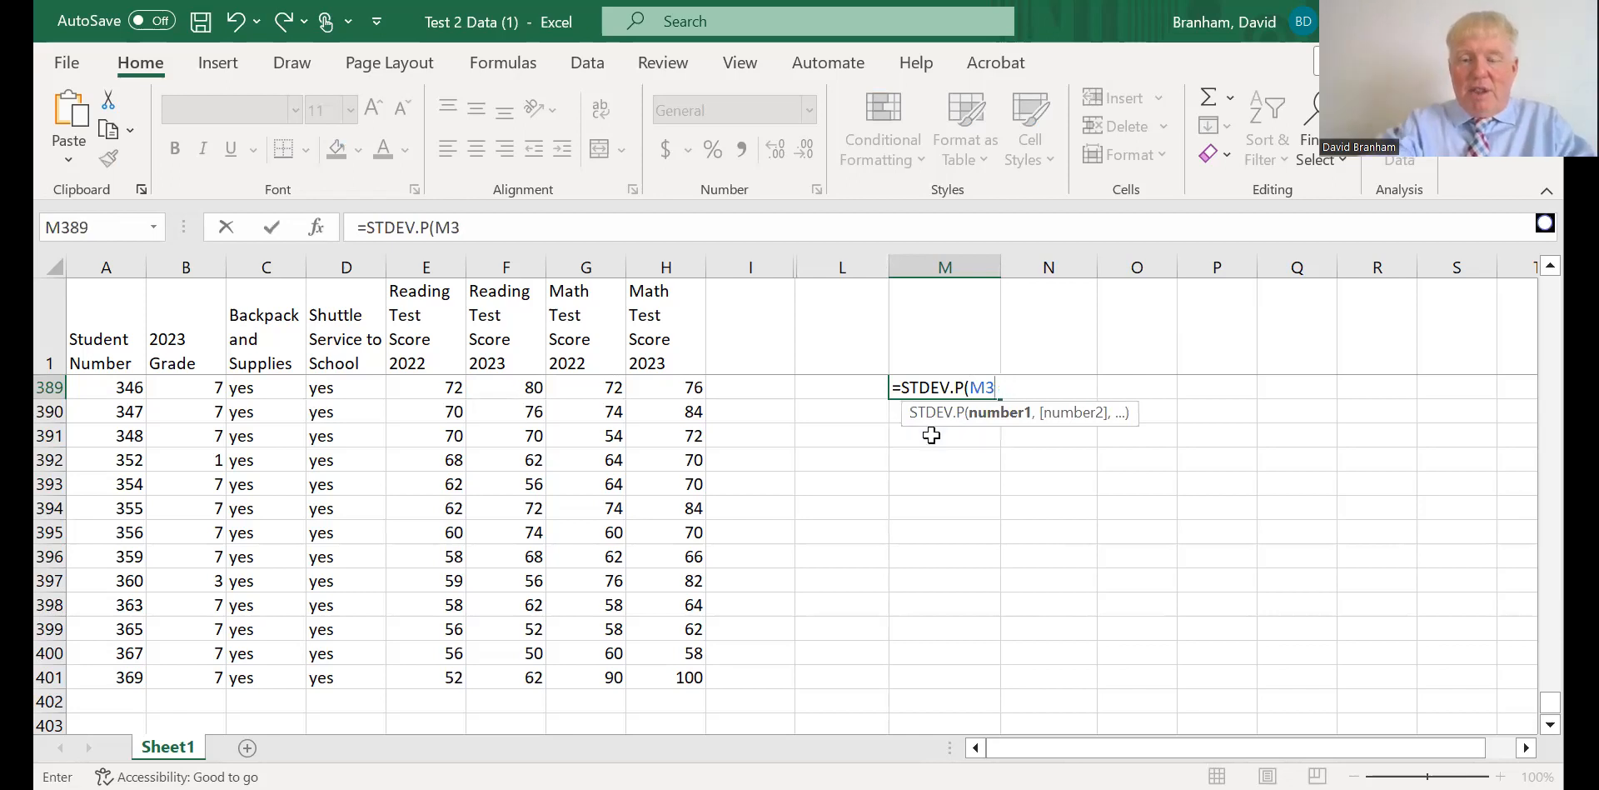
key("BackSpace")
key("BackSpace")
key("BackSpace")
key("BackSpace")
key("BackSpace")
key("BackSpace")
key("BackSpace")
key("BackSpace")
key("BackSpace")
key("BackSpace")
key("BackSpace")
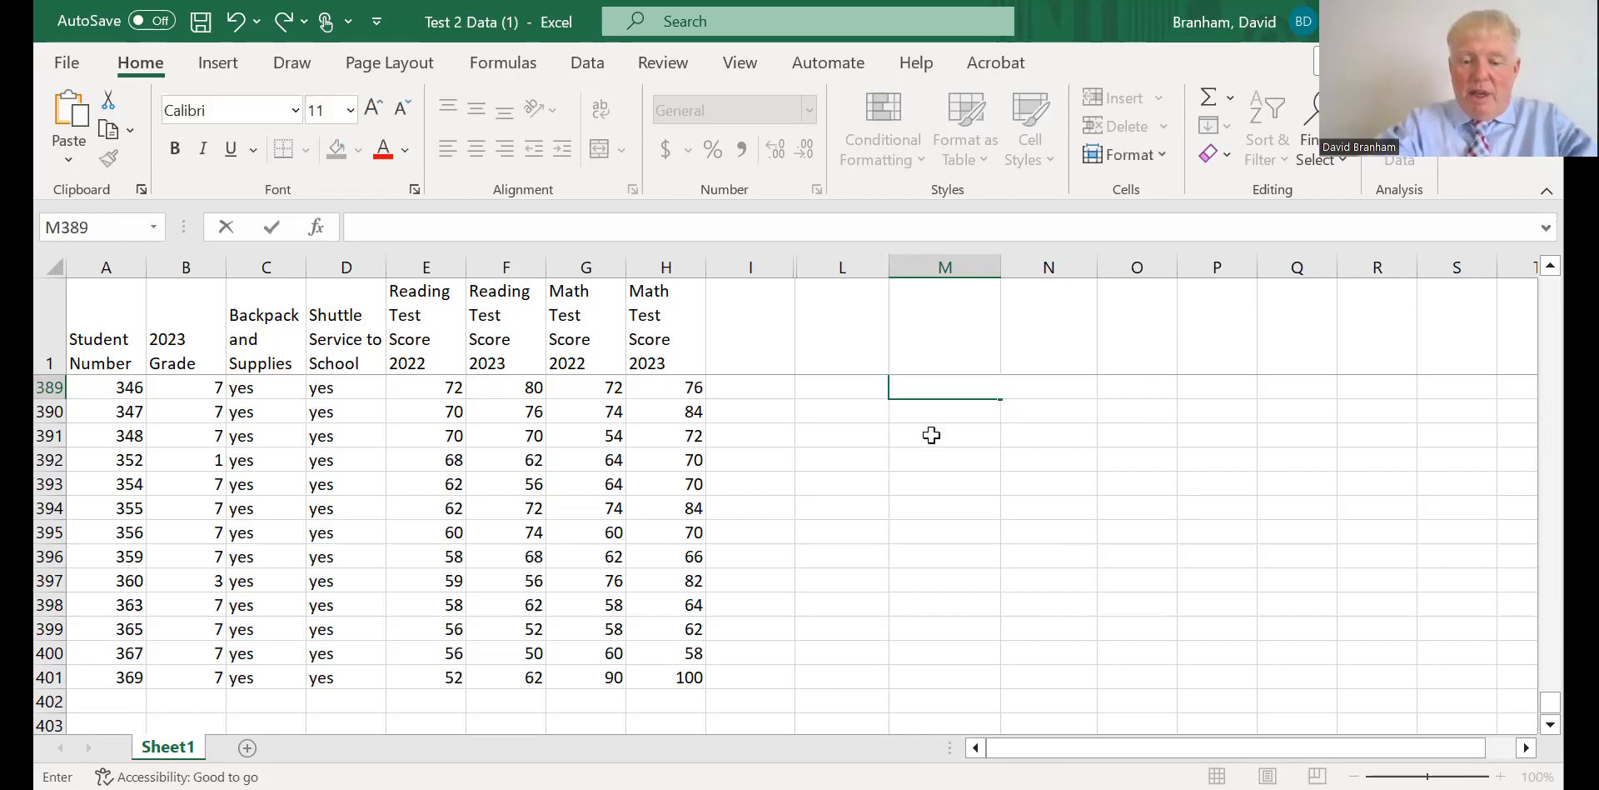
type("=")
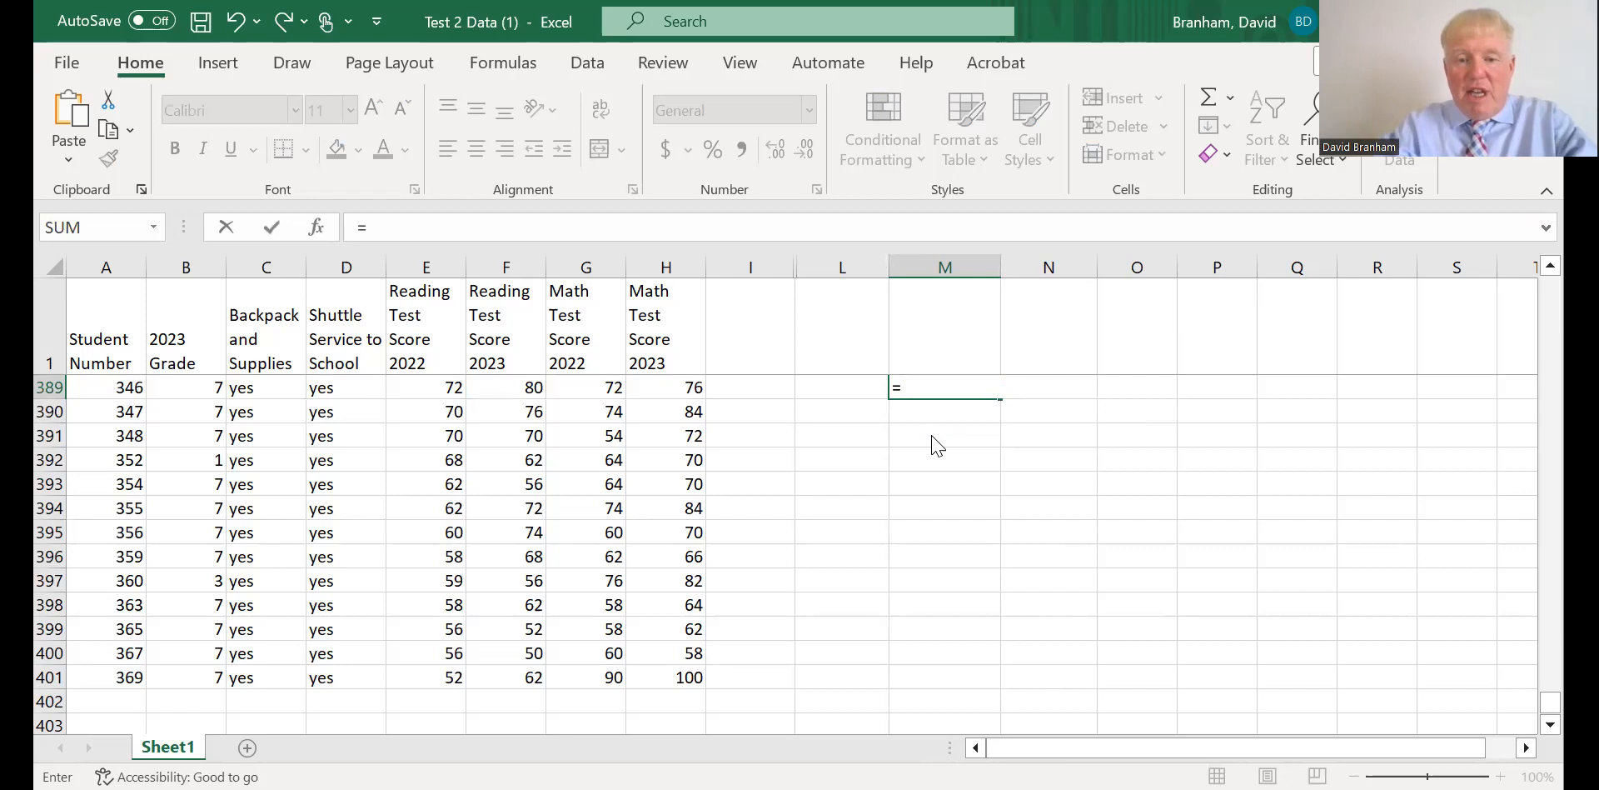
type("std")
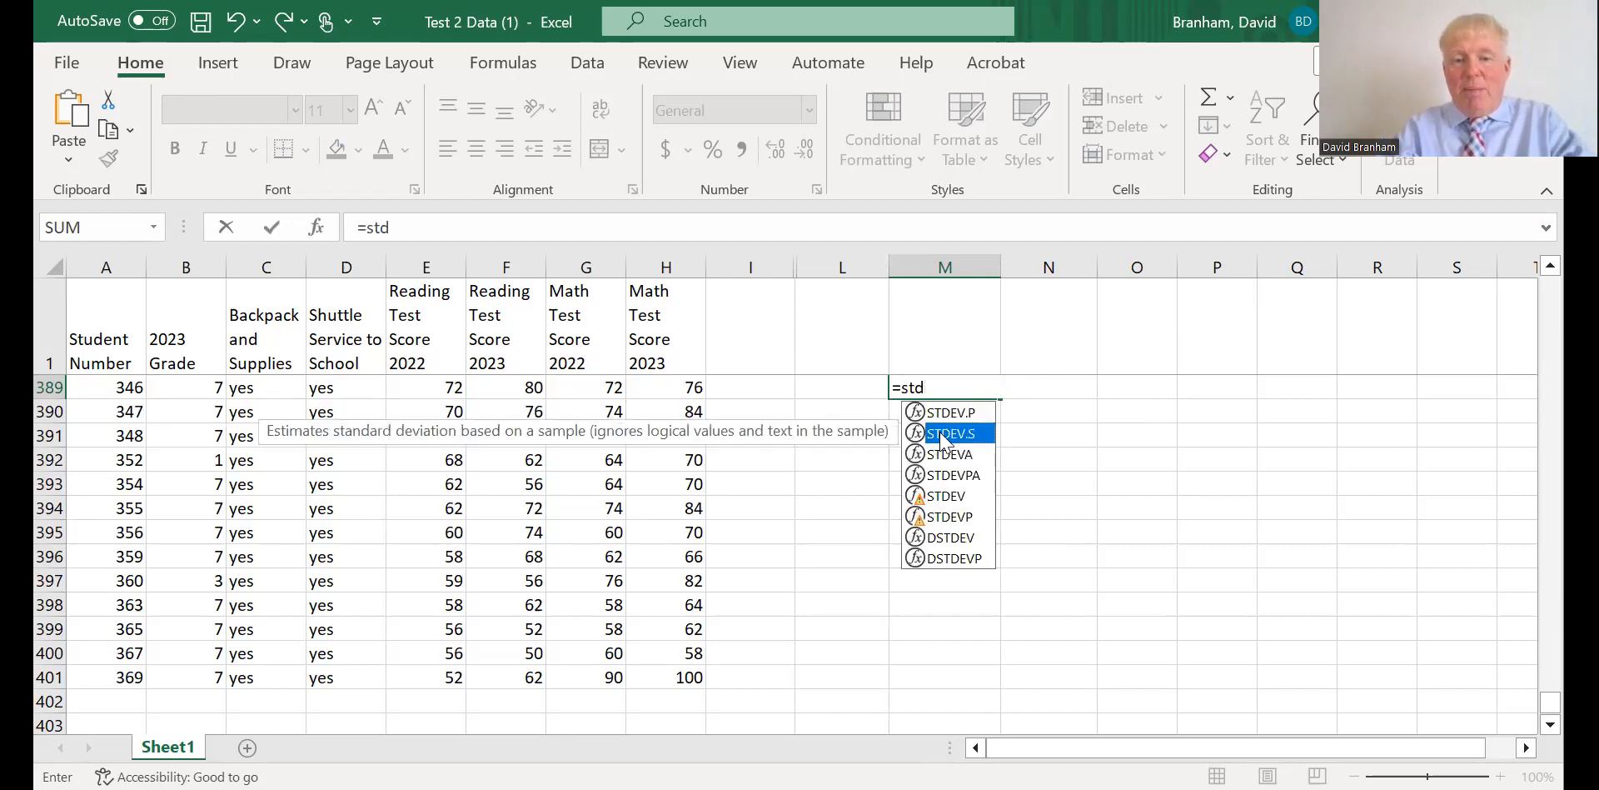
double_click(944, 433)
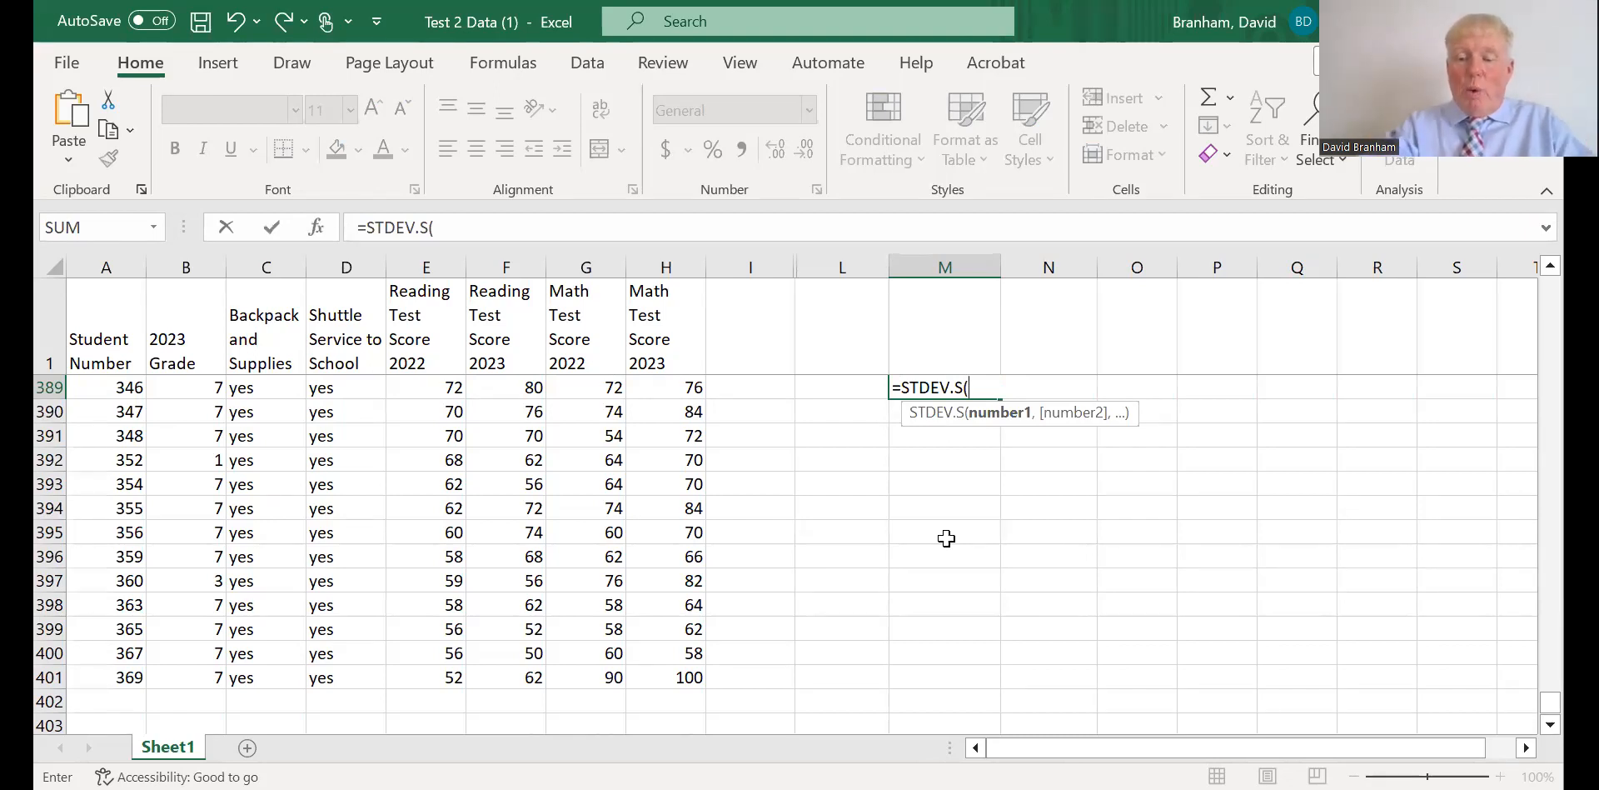
key("BackSpace")
key("BackSpace")
key("BackSpace")
key("BackSpace")
key("BackSpace")
key("BackSpace")
key("BackSpace")
key("BackSpace")
key("BackSpace")
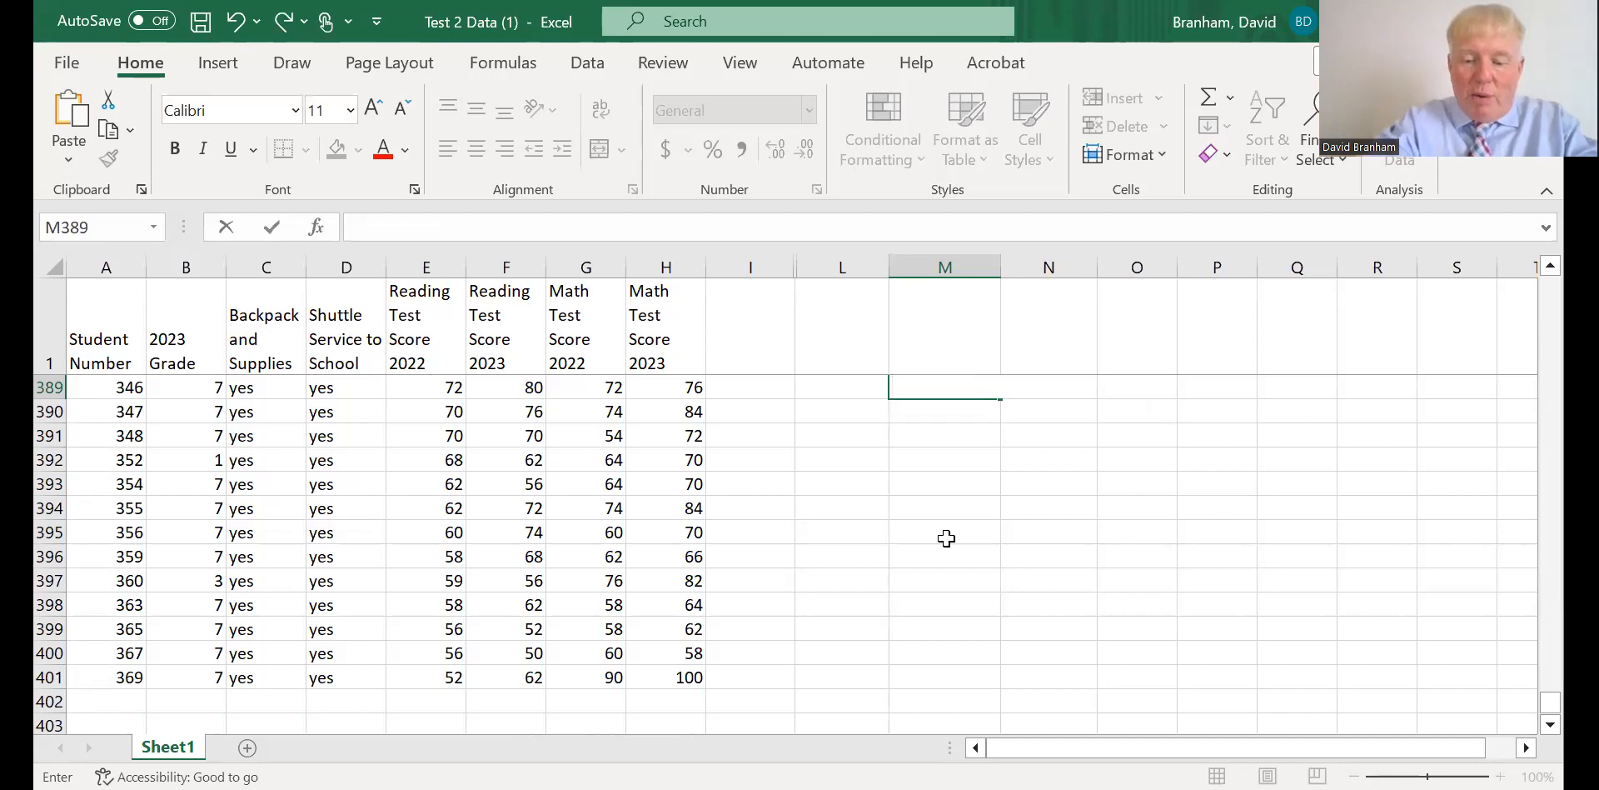
Try to calculate the population standard deviation of the 2022 reading scores, E2:E401, in M389 with STDEV.P.
type("=")
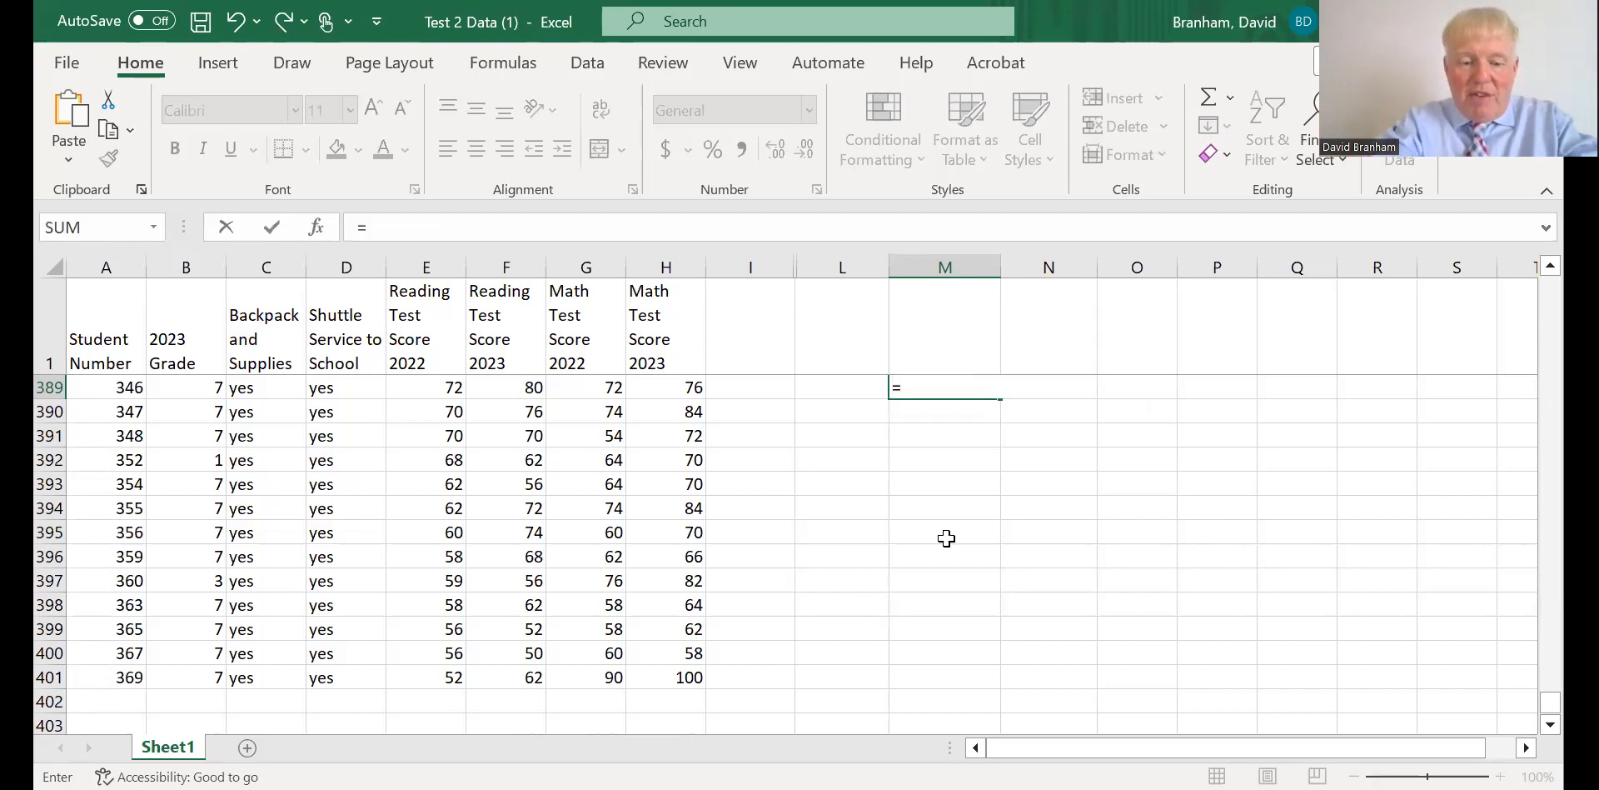
type("st")
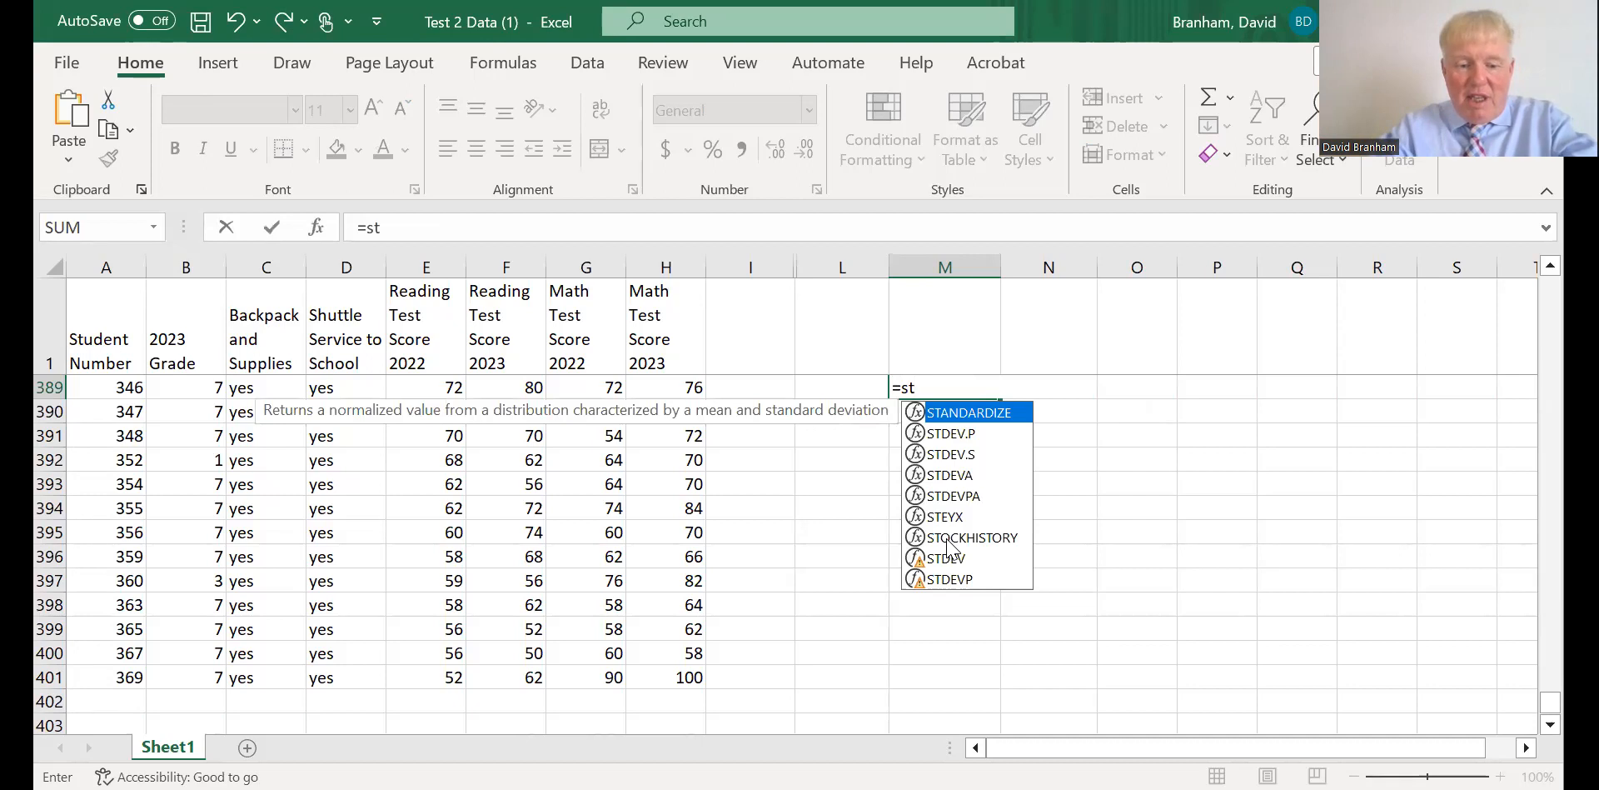
type("d")
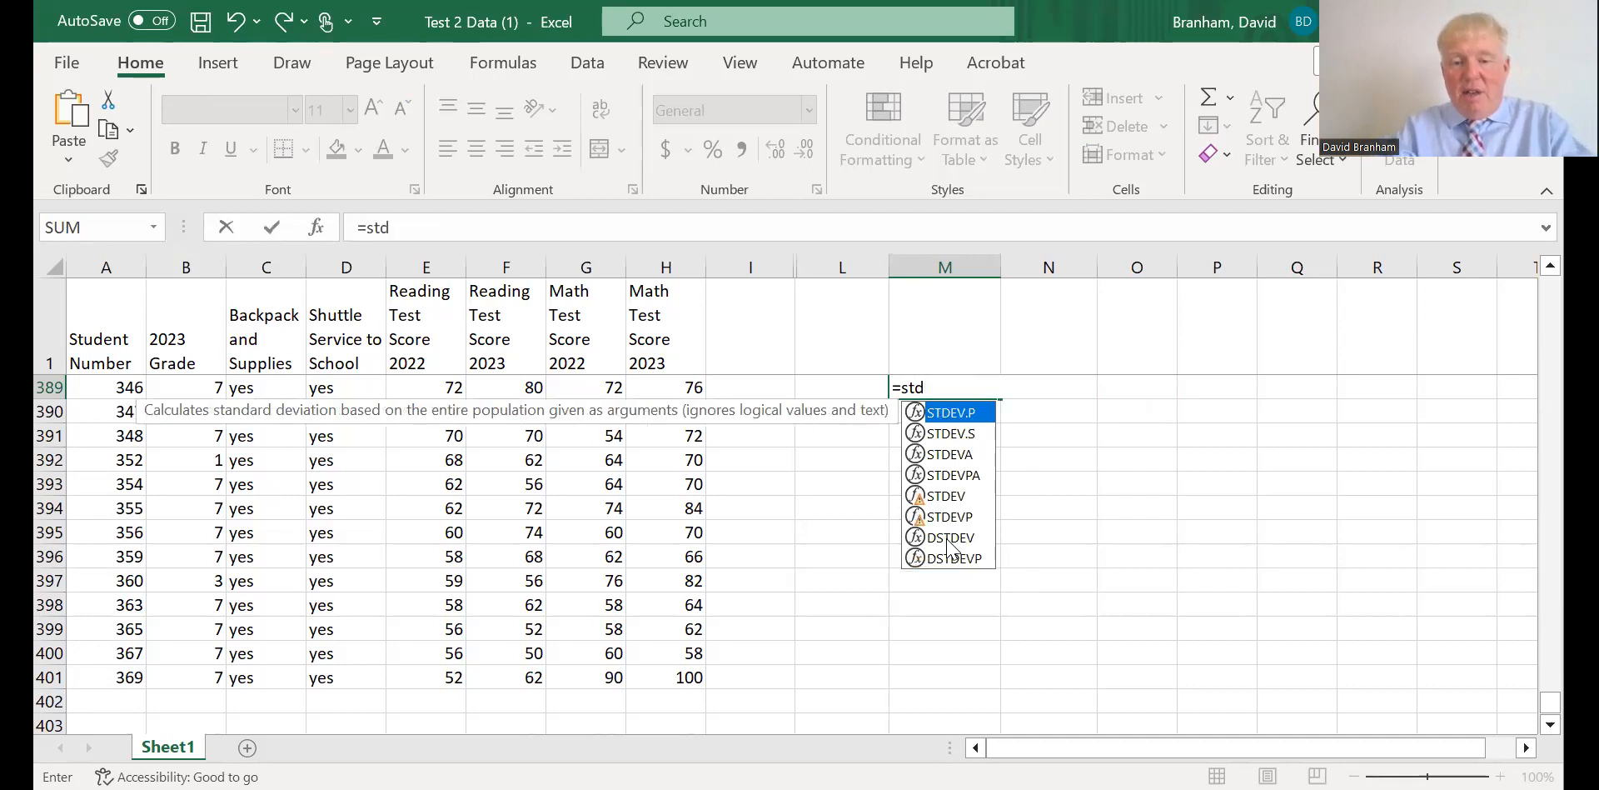
double_click(930, 415)
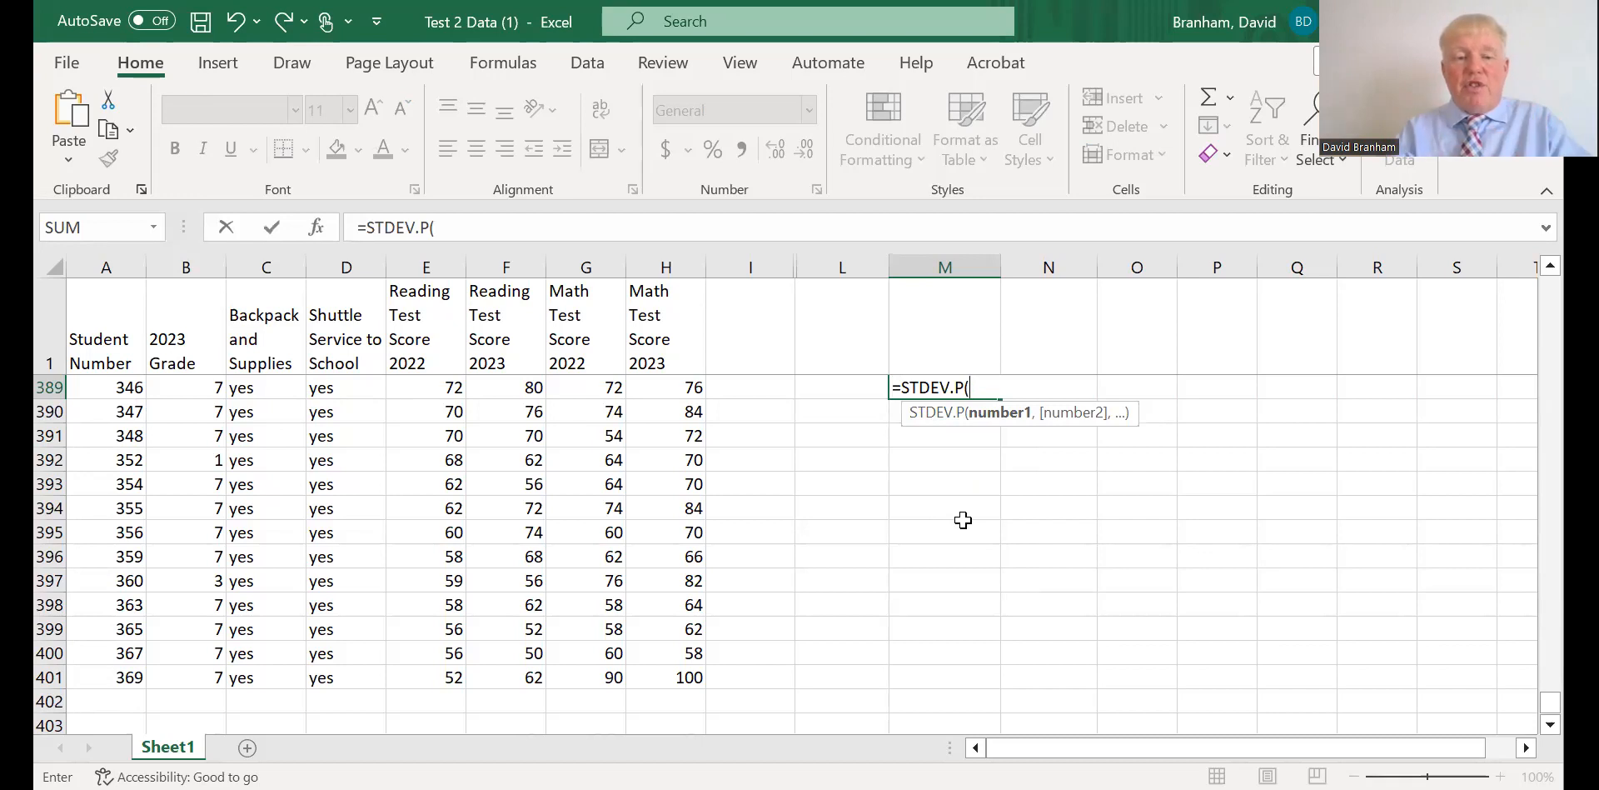
left_click(421, 389)
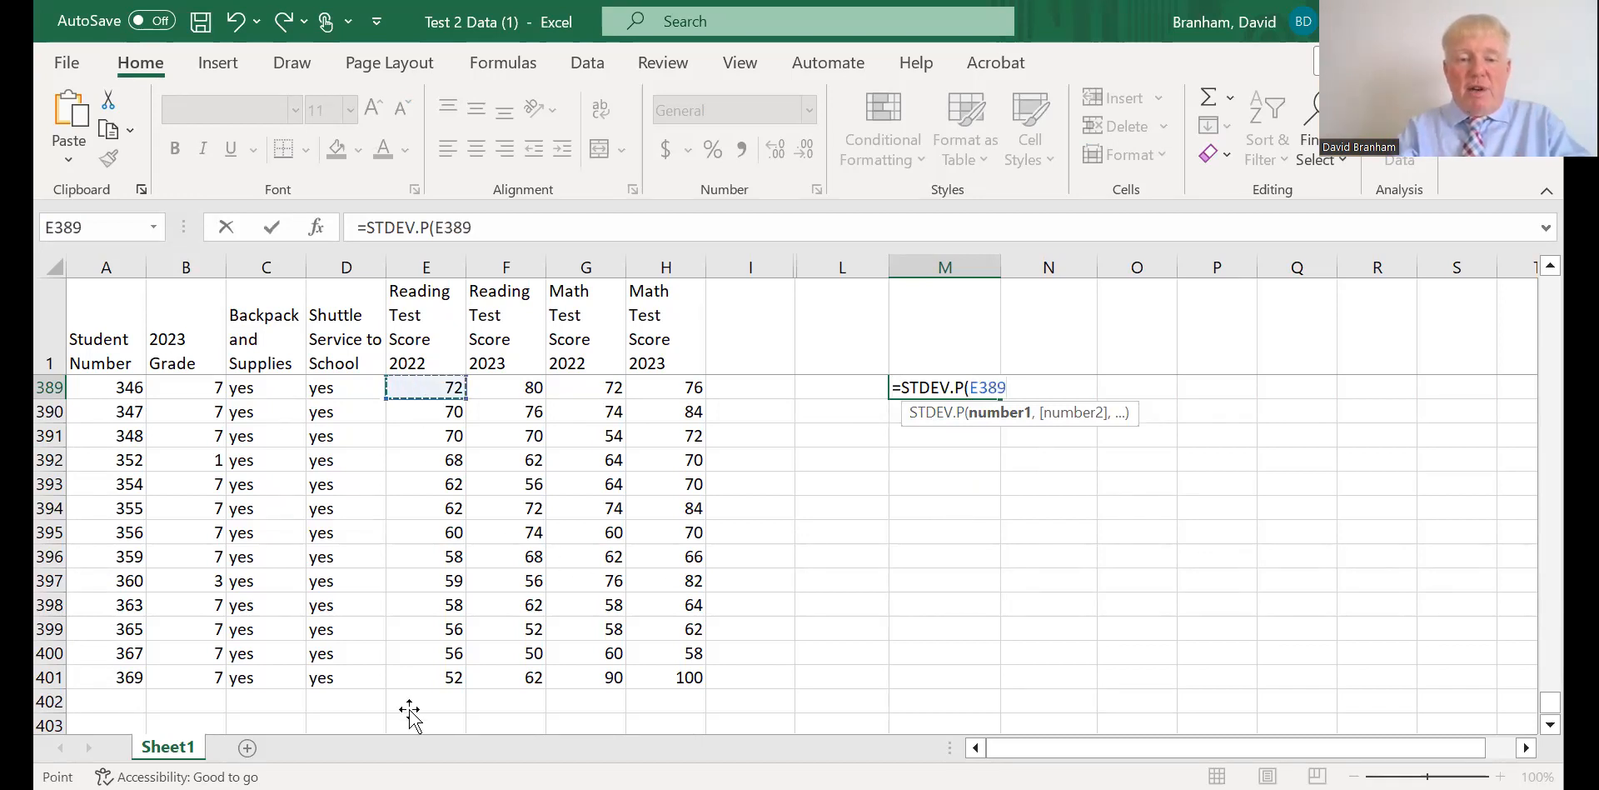
scroll(560, 646, "down", 2)
left_click(560, 646)
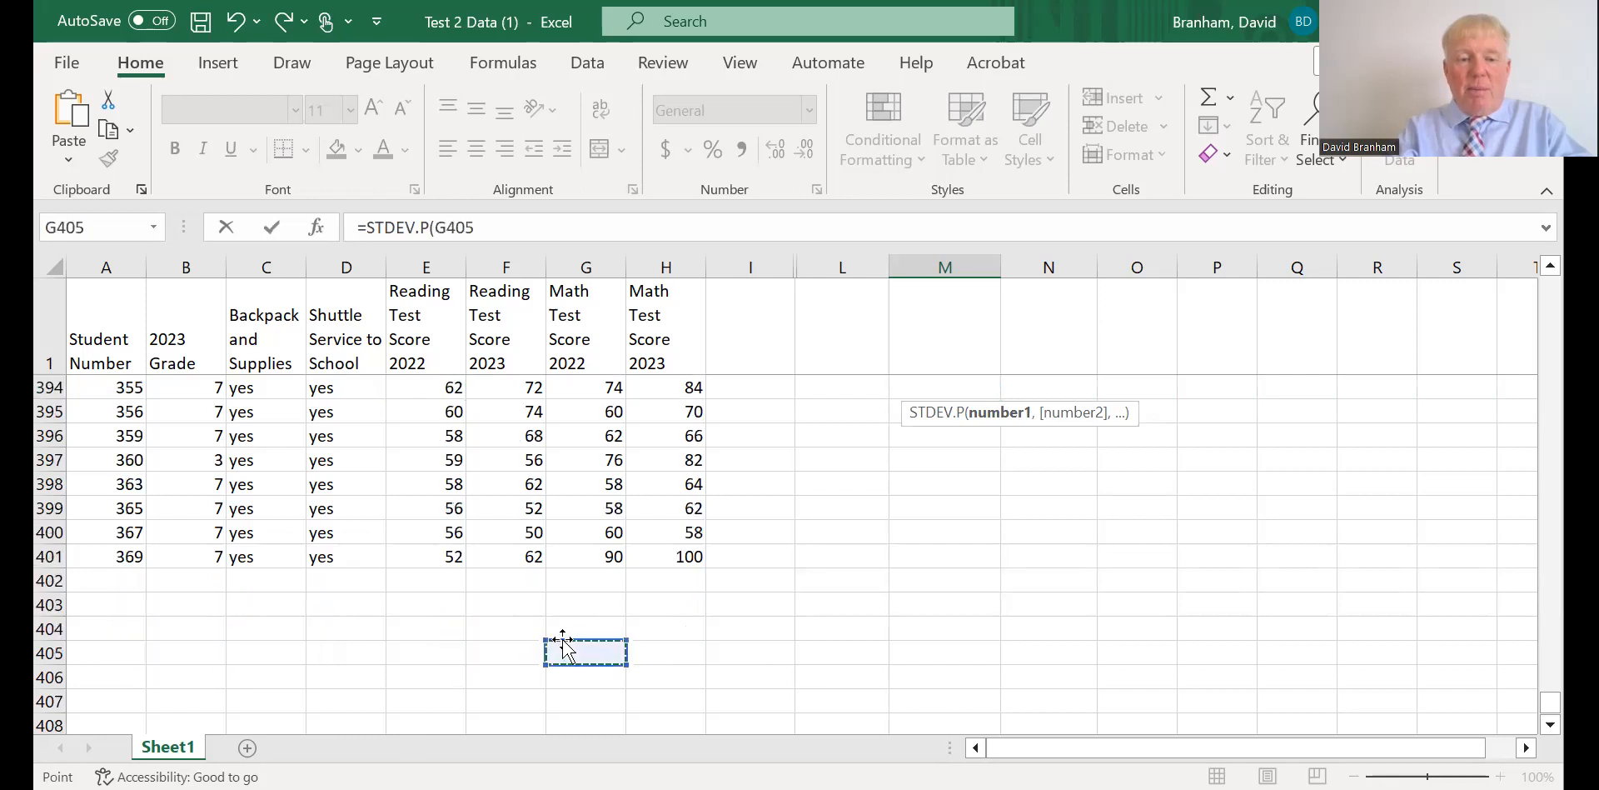
left_click(420, 559)
left_click_drag(420, 559, 404, 391)
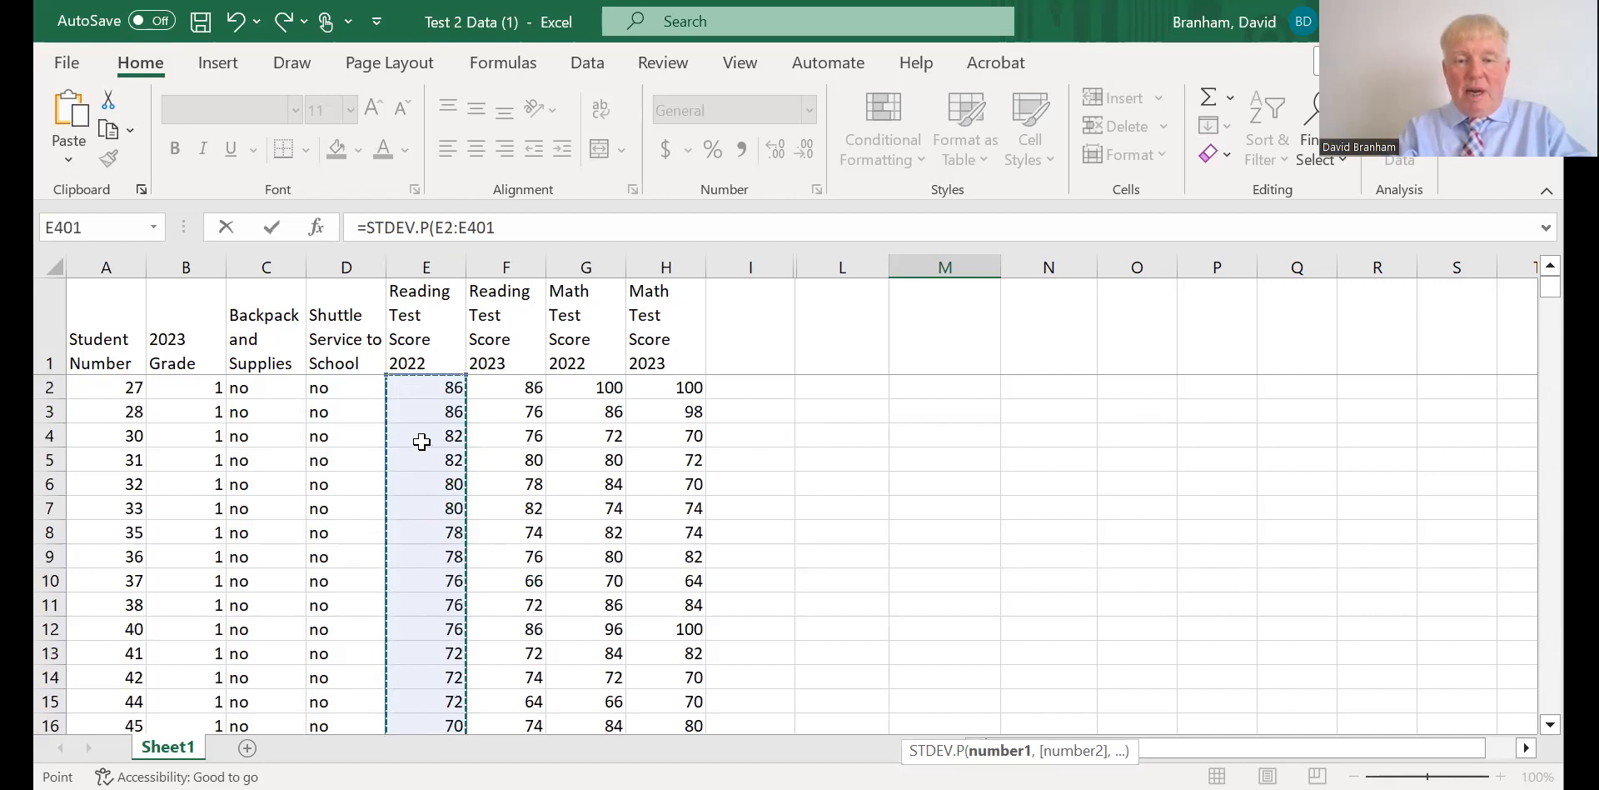
Replace the formula's range with M2, append =STDEV.P(M2, try to enter it, and decline the proposed correction.
left_click(801, 408)
left_click(905, 387)
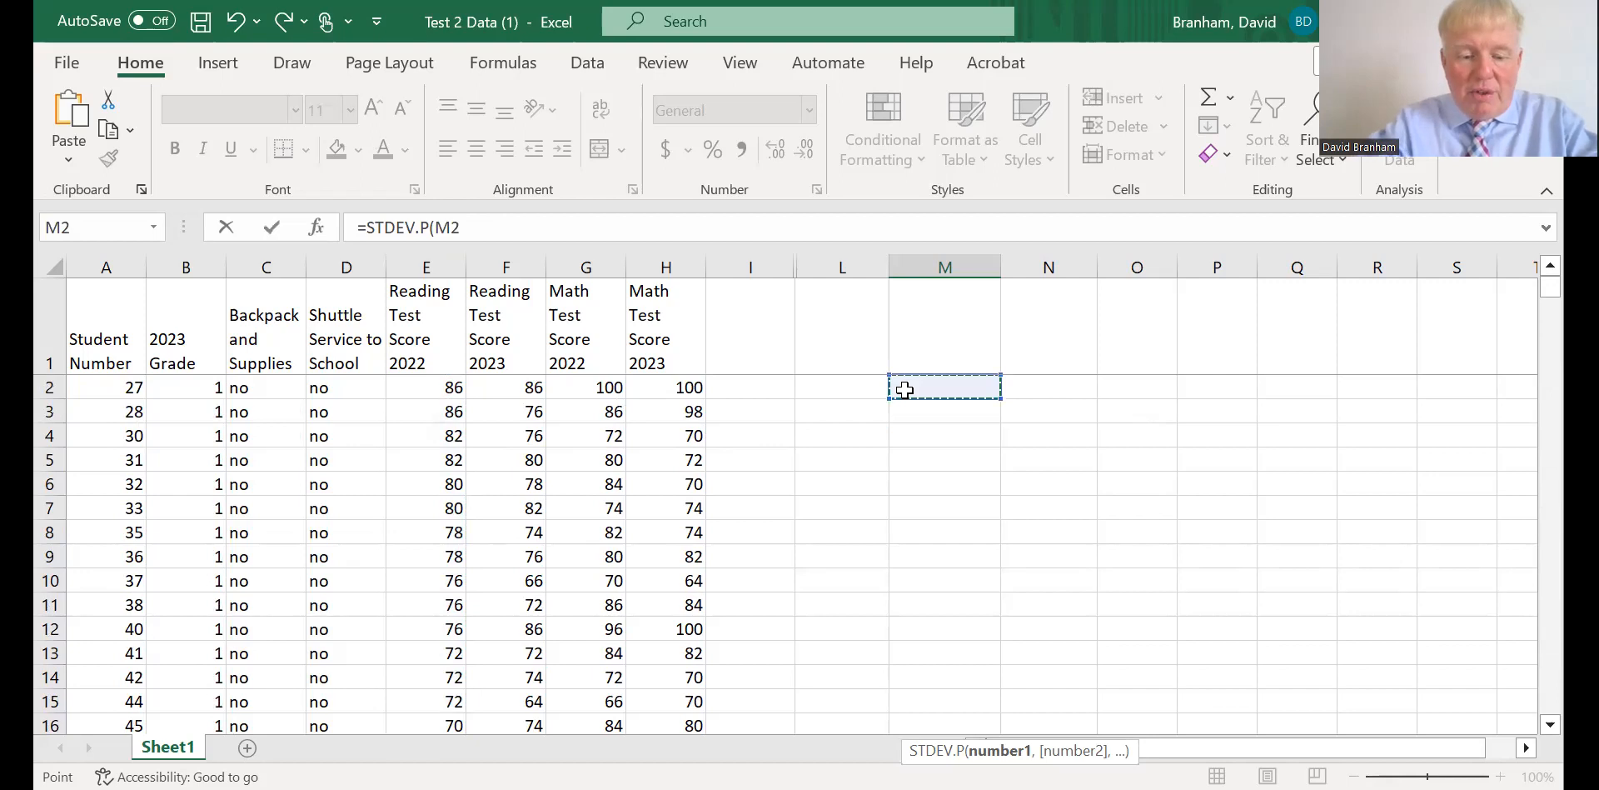
type("=std")
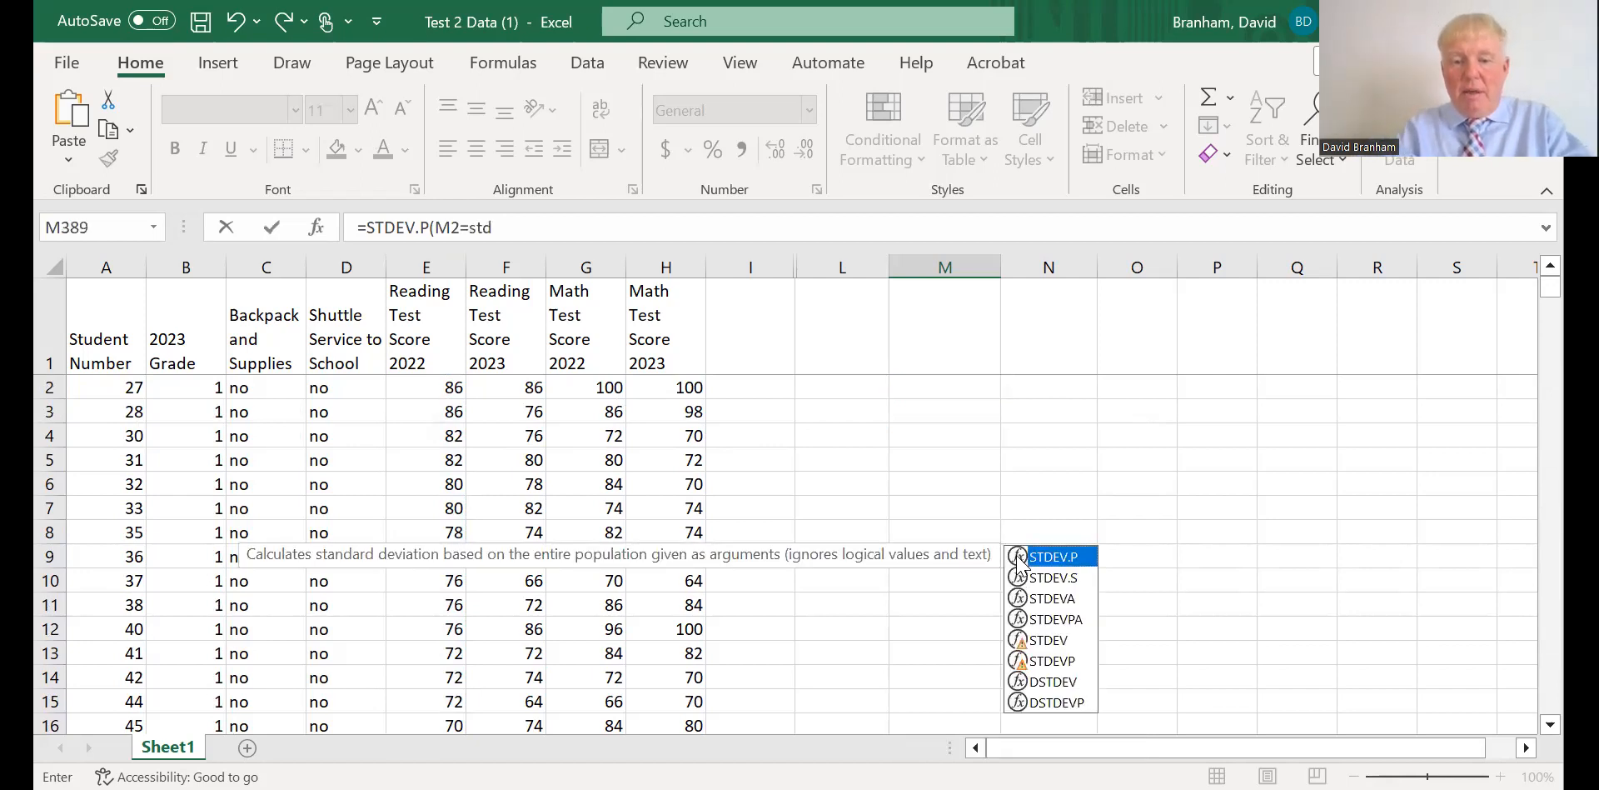
double_click(1022, 559)
left_click(939, 385)
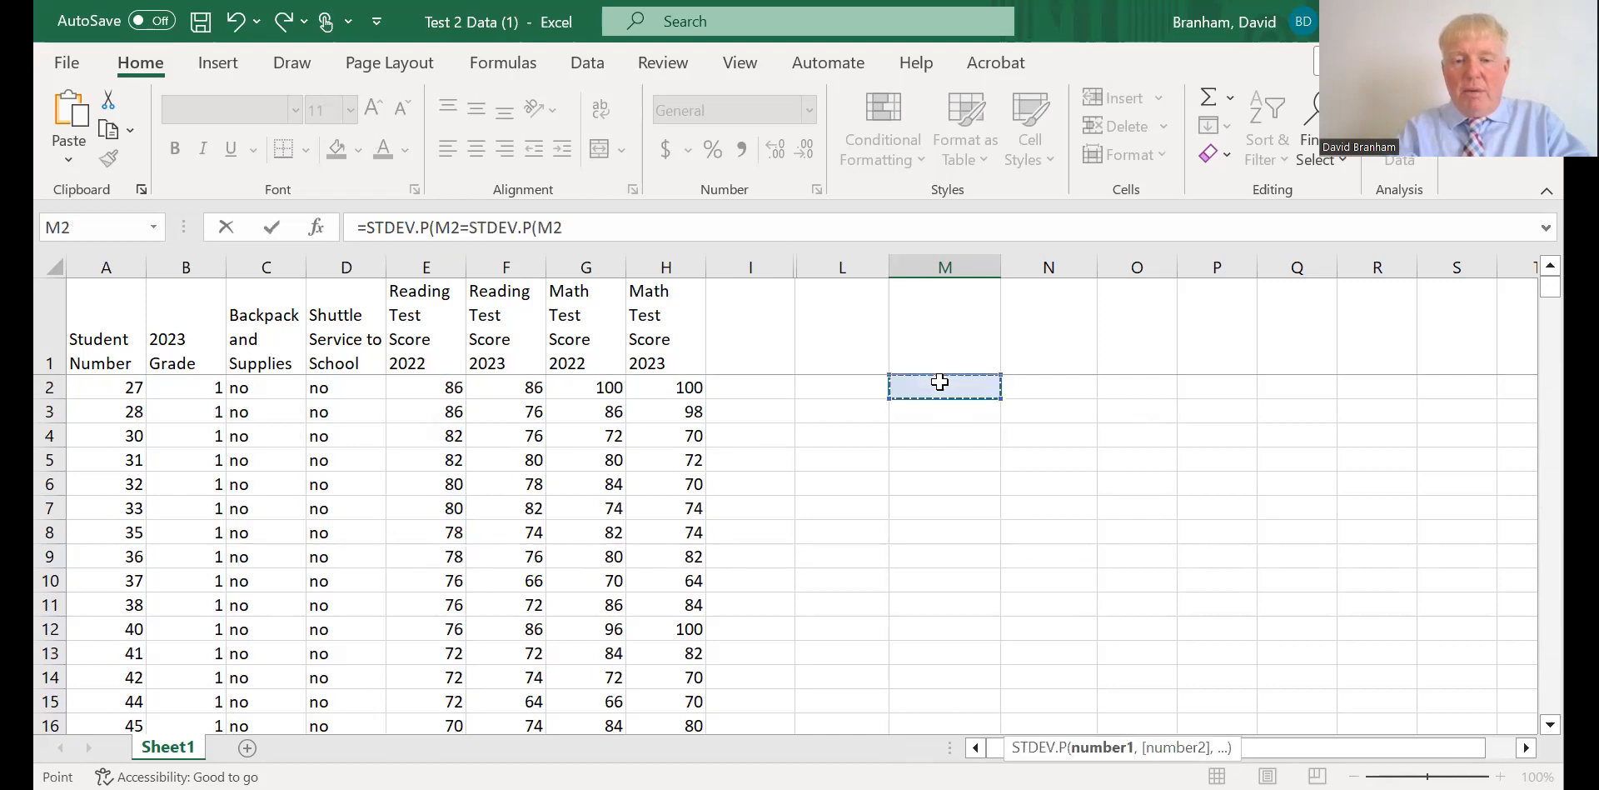
key("Return")
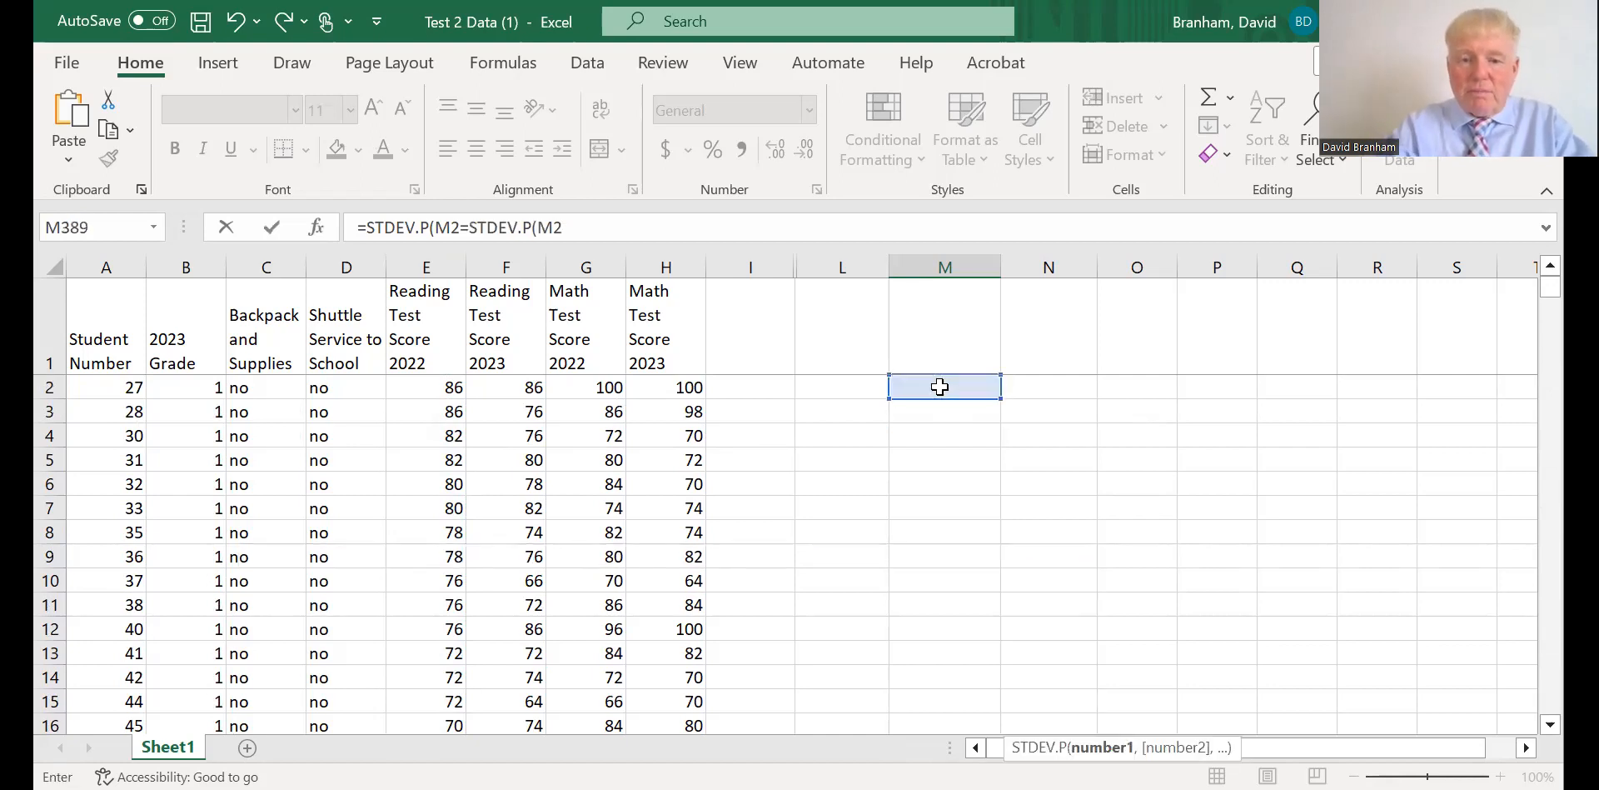
left_click(921, 427)
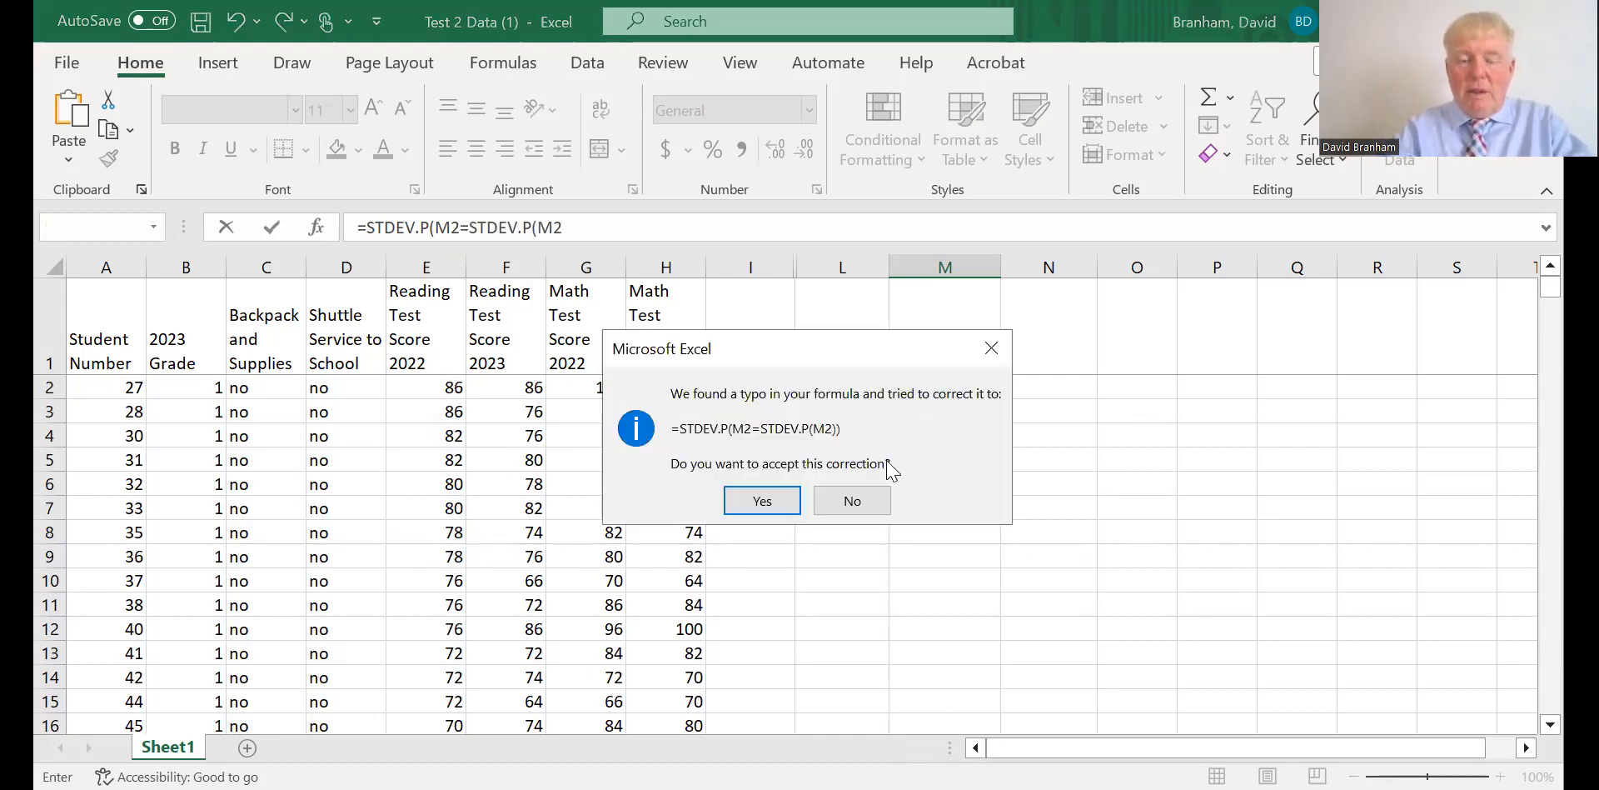
left_click(870, 503)
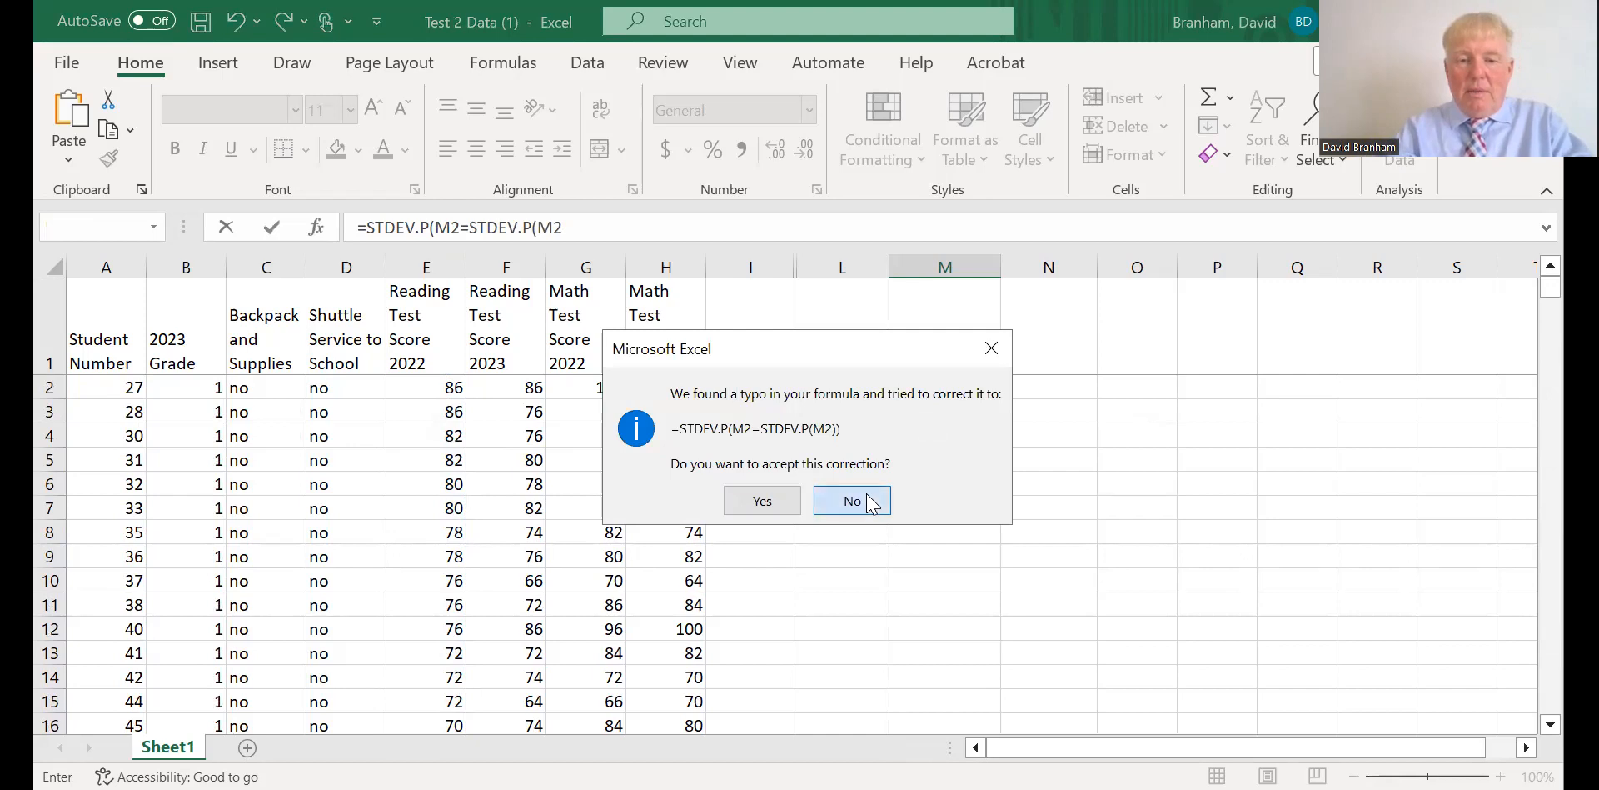
left_click(821, 481)
Change the nested argument to M5=O10 and accept the corrected formula =STDEV.P(M2=STDEV.P(M5=O10)) in M389.
left_click(933, 413)
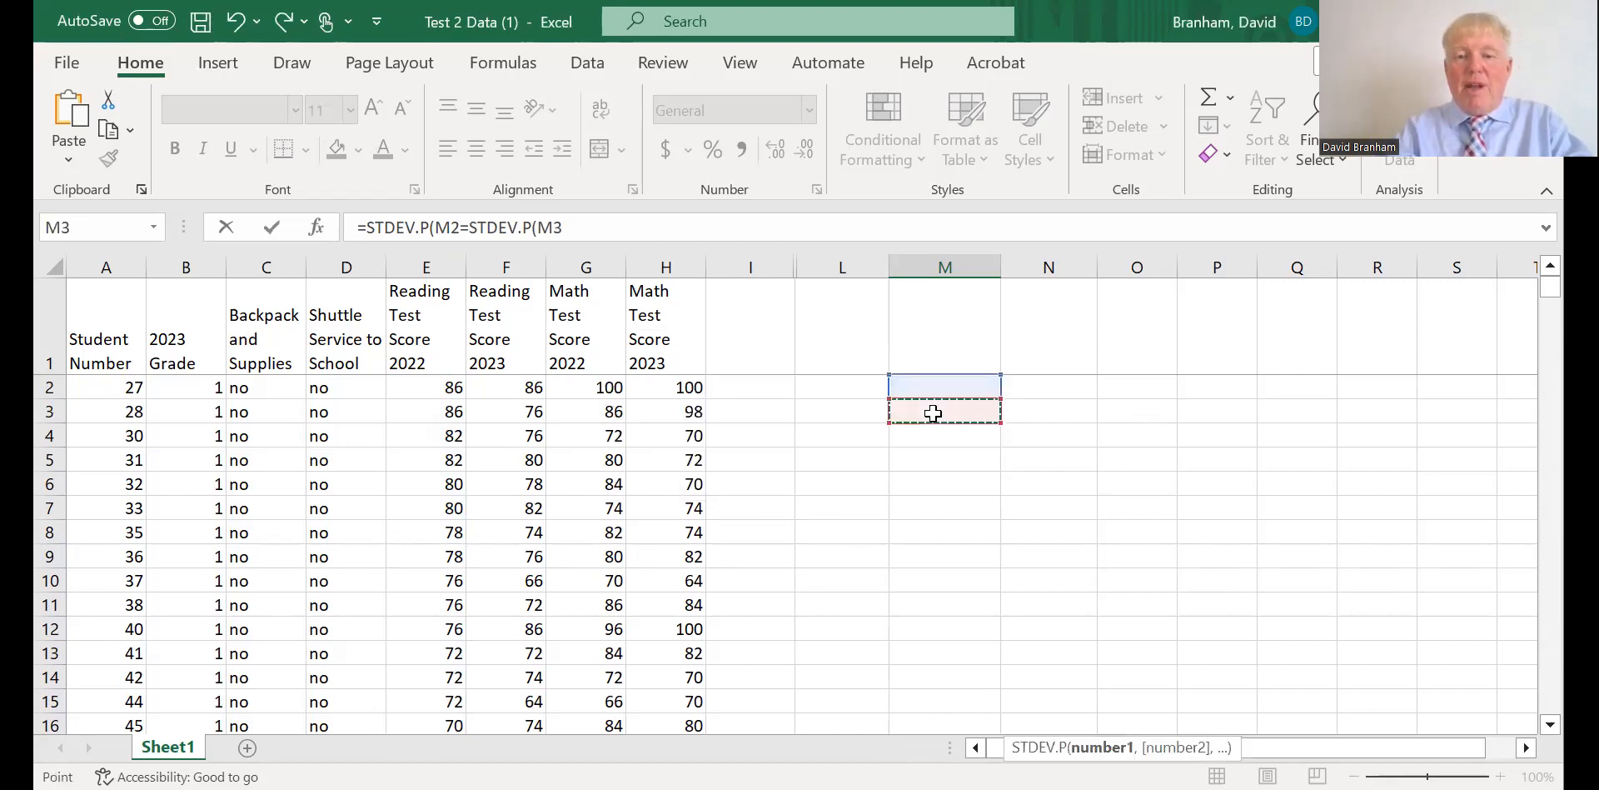
left_click(921, 460)
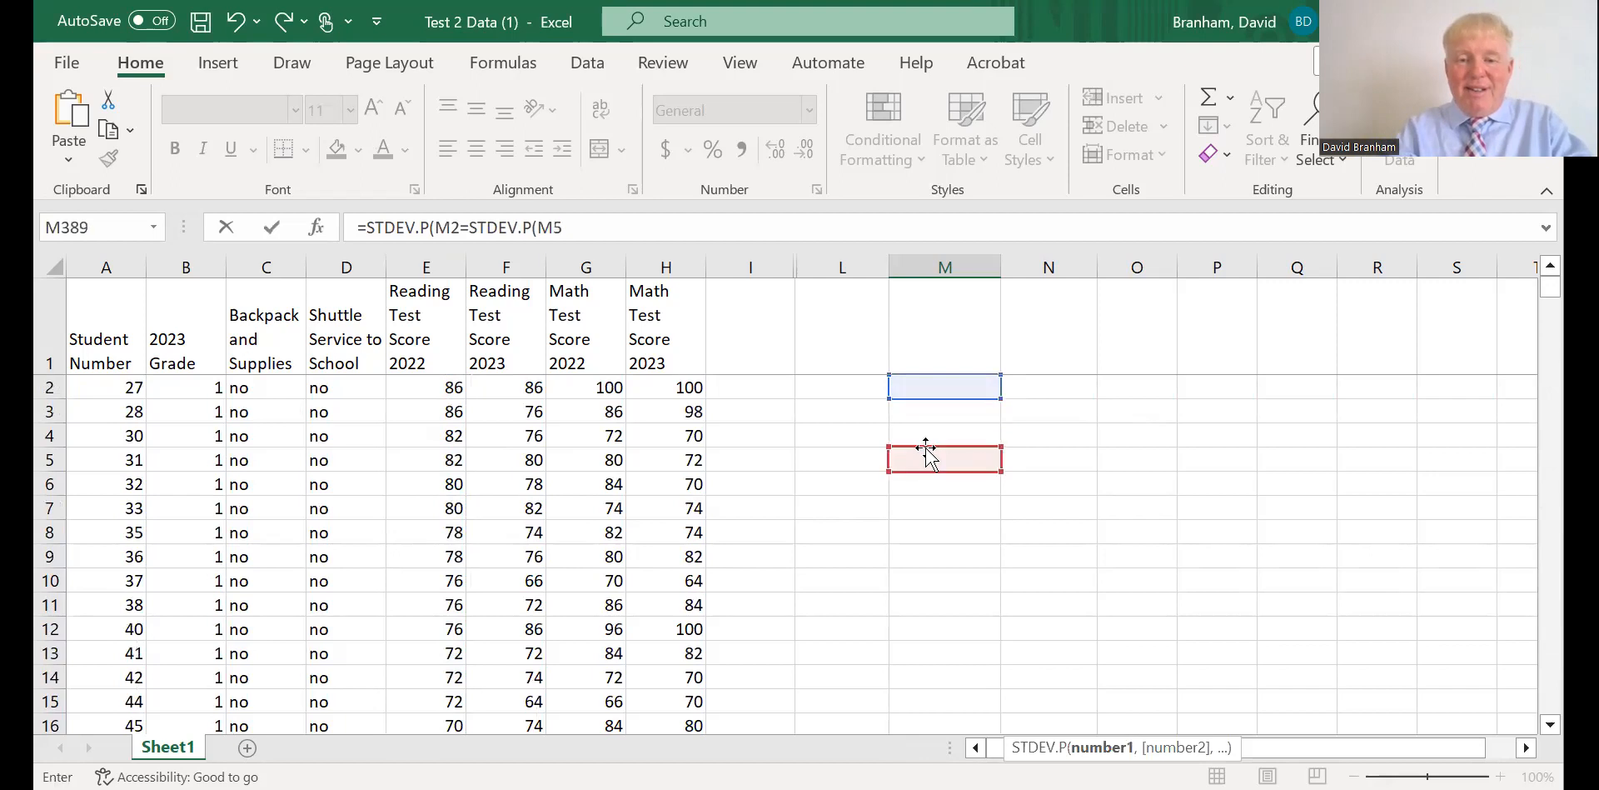
type("=")
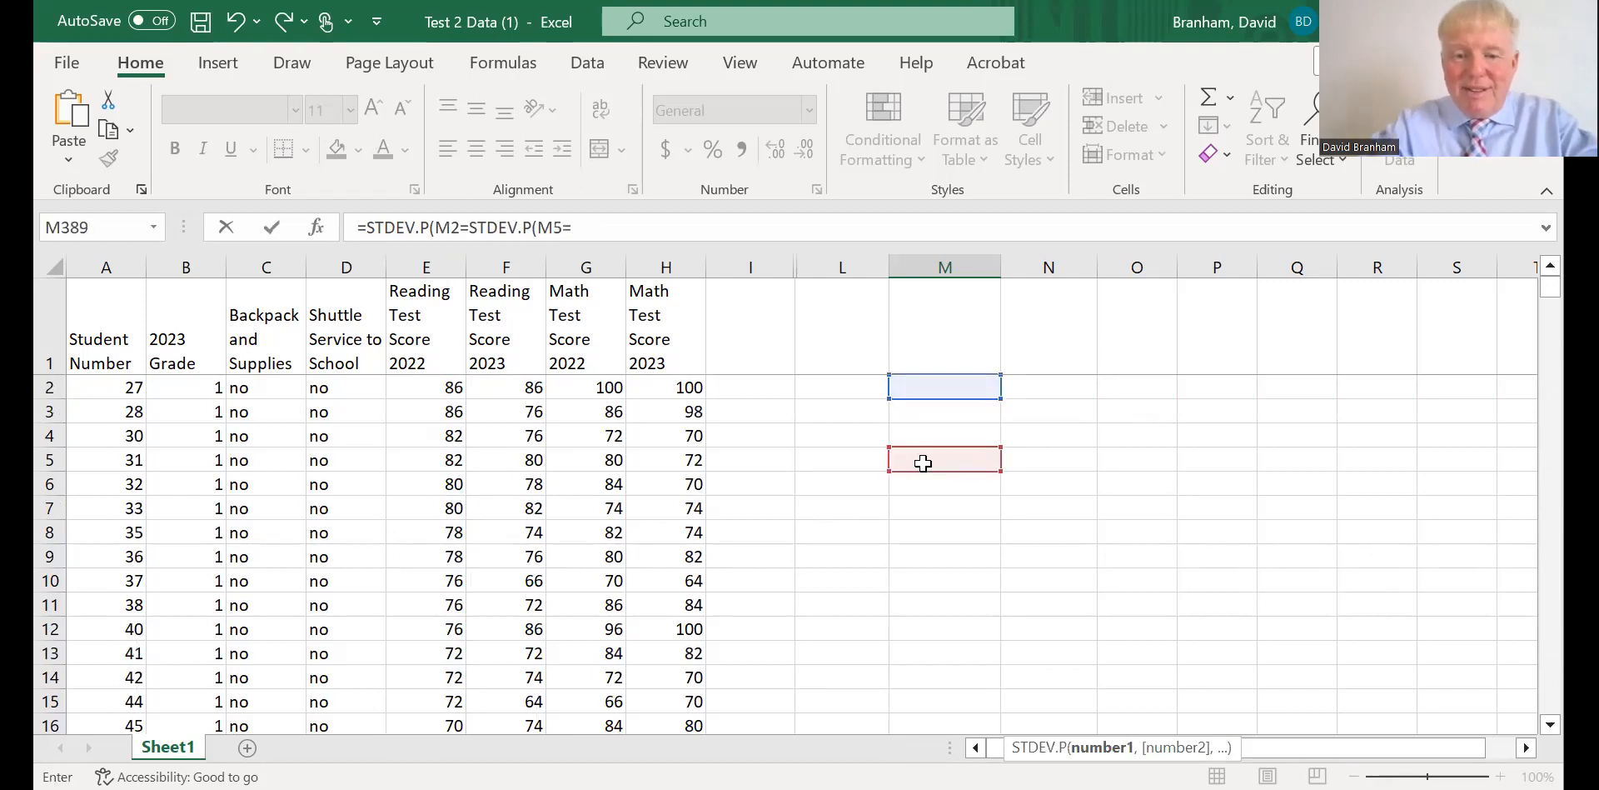
left_click(848, 389)
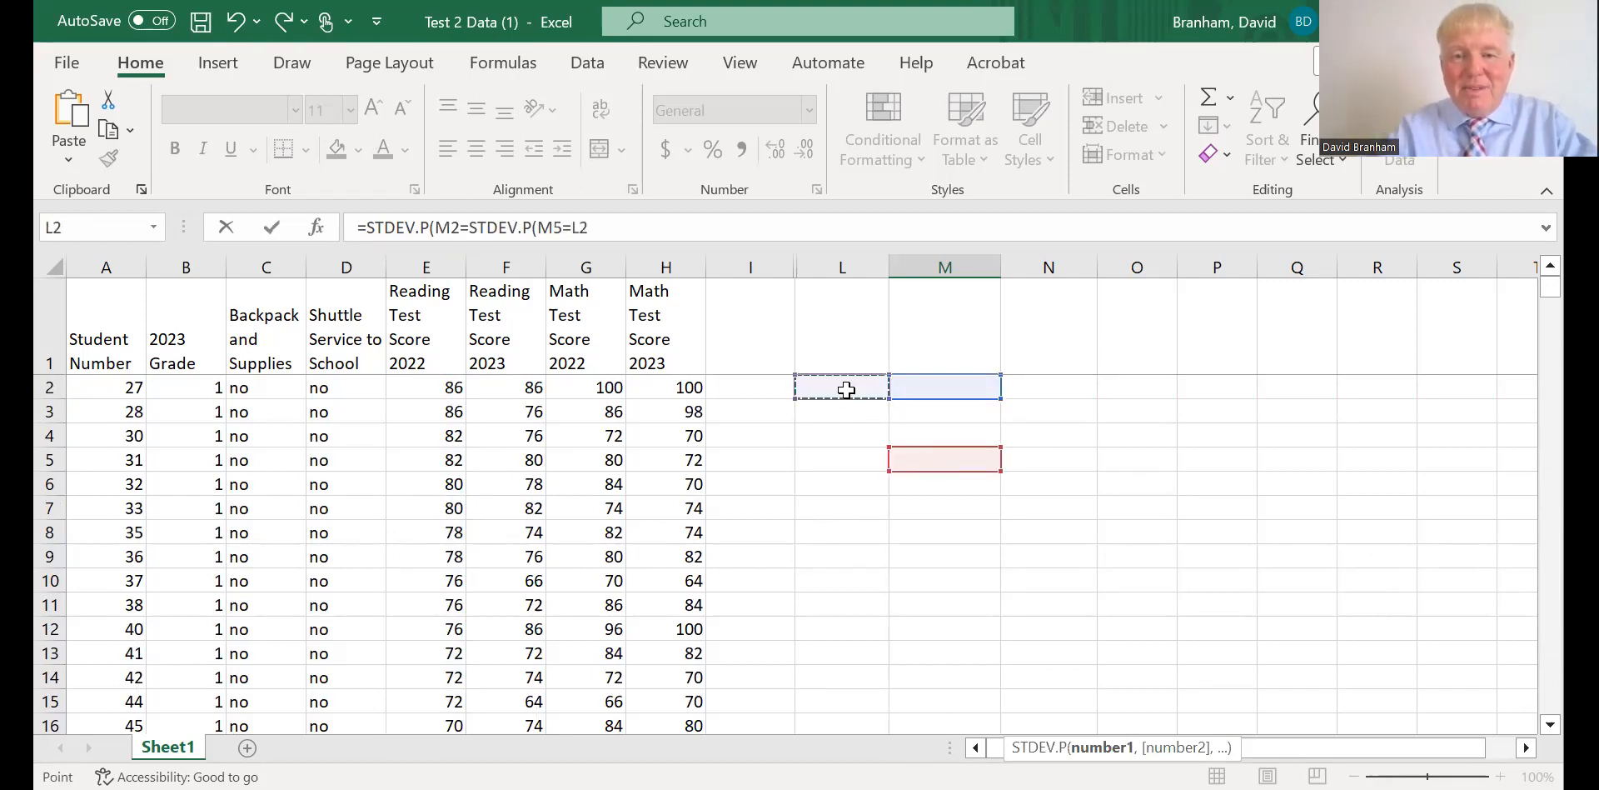
left_click(1098, 577)
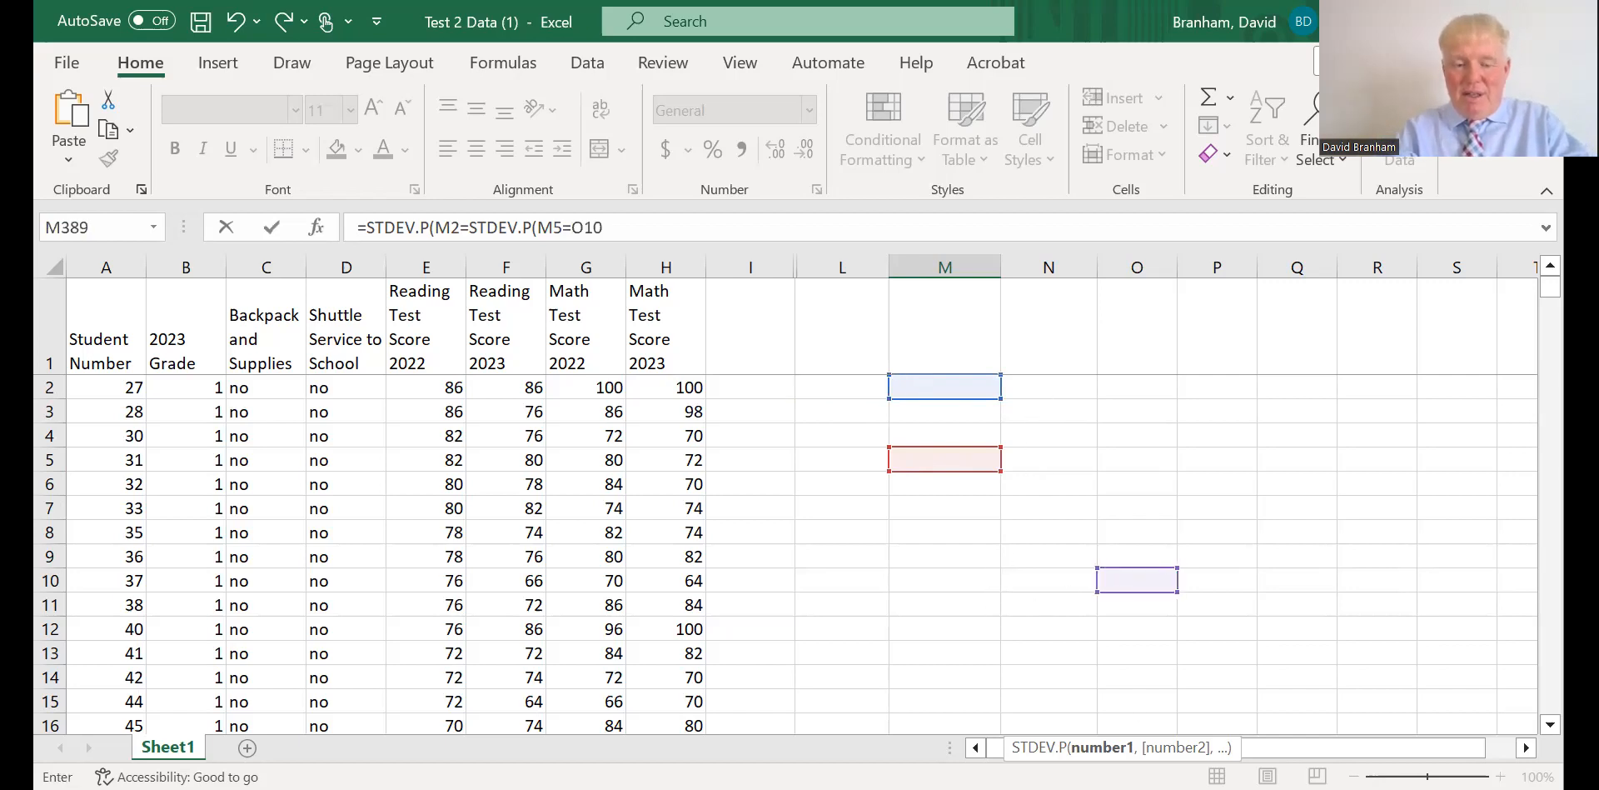
key("Return")
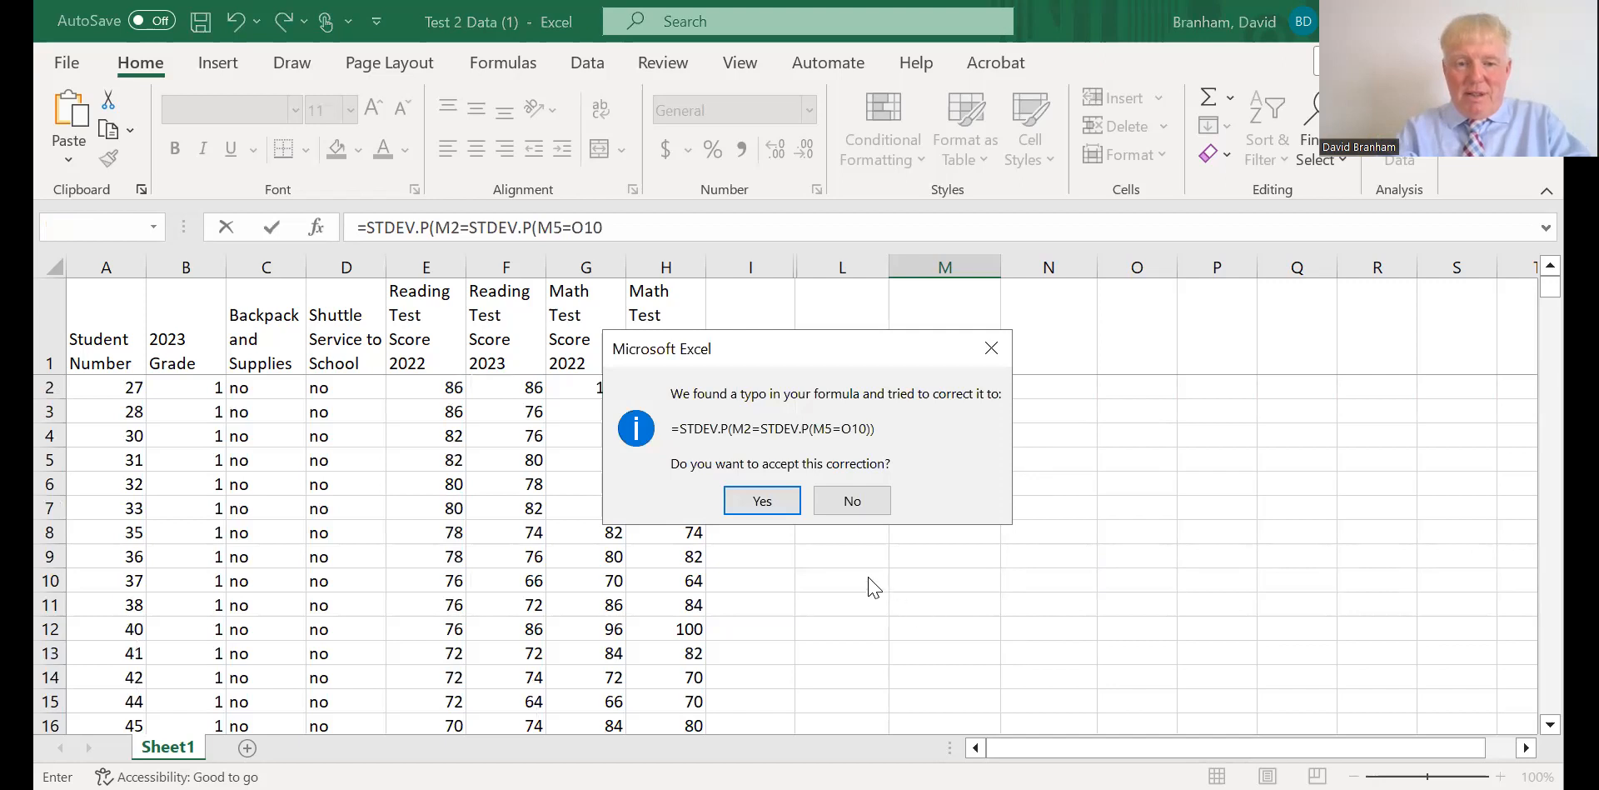
left_click(768, 503)
Try to calculate the population standard deviation of the 2022 reading scores, E2:E401, in M2 with STDEV.P.
left_click(913, 390)
type("=")
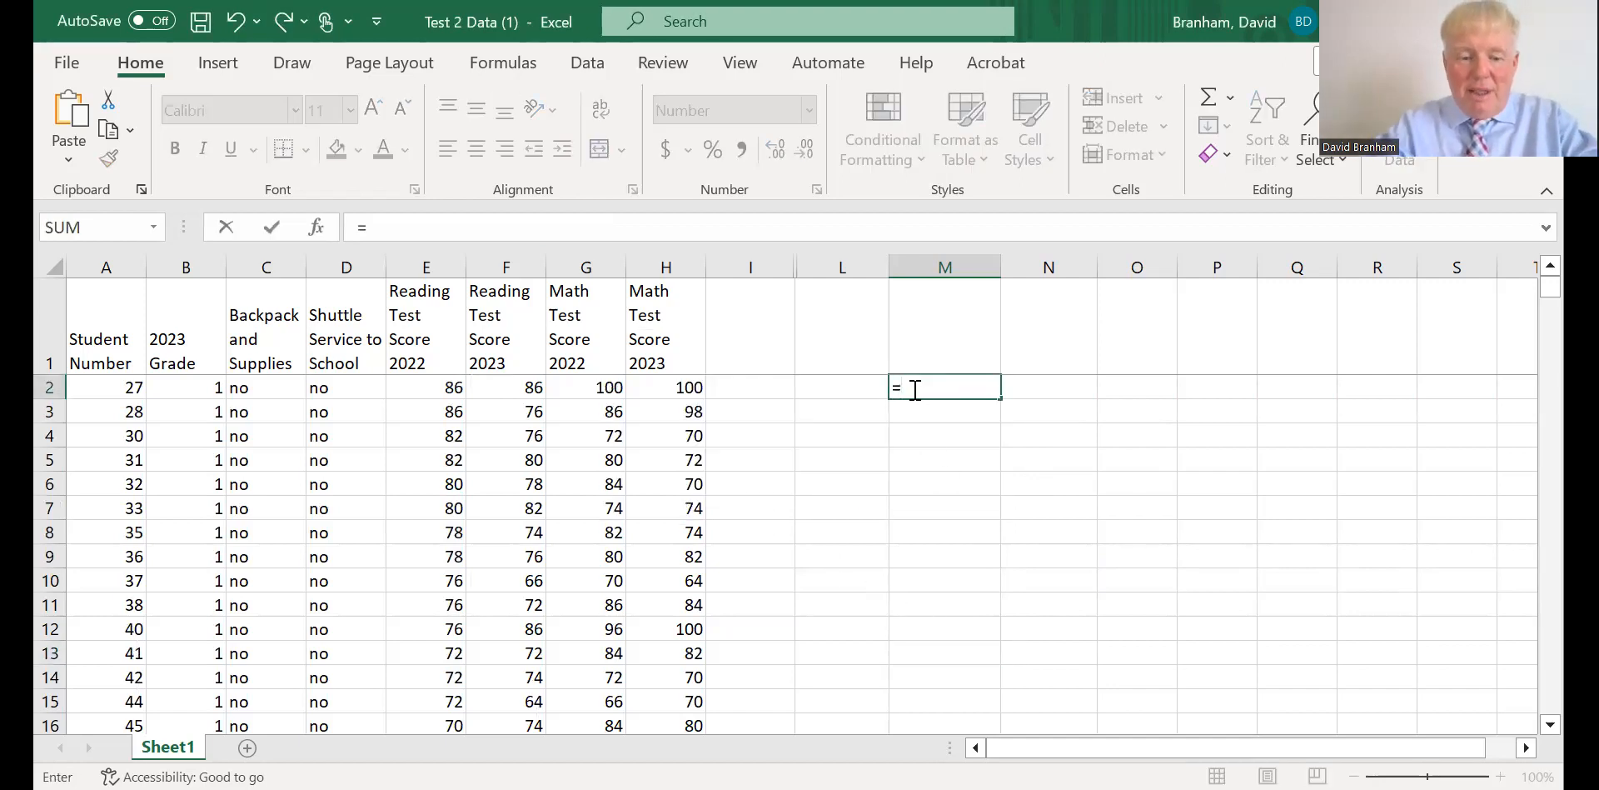
type("st")
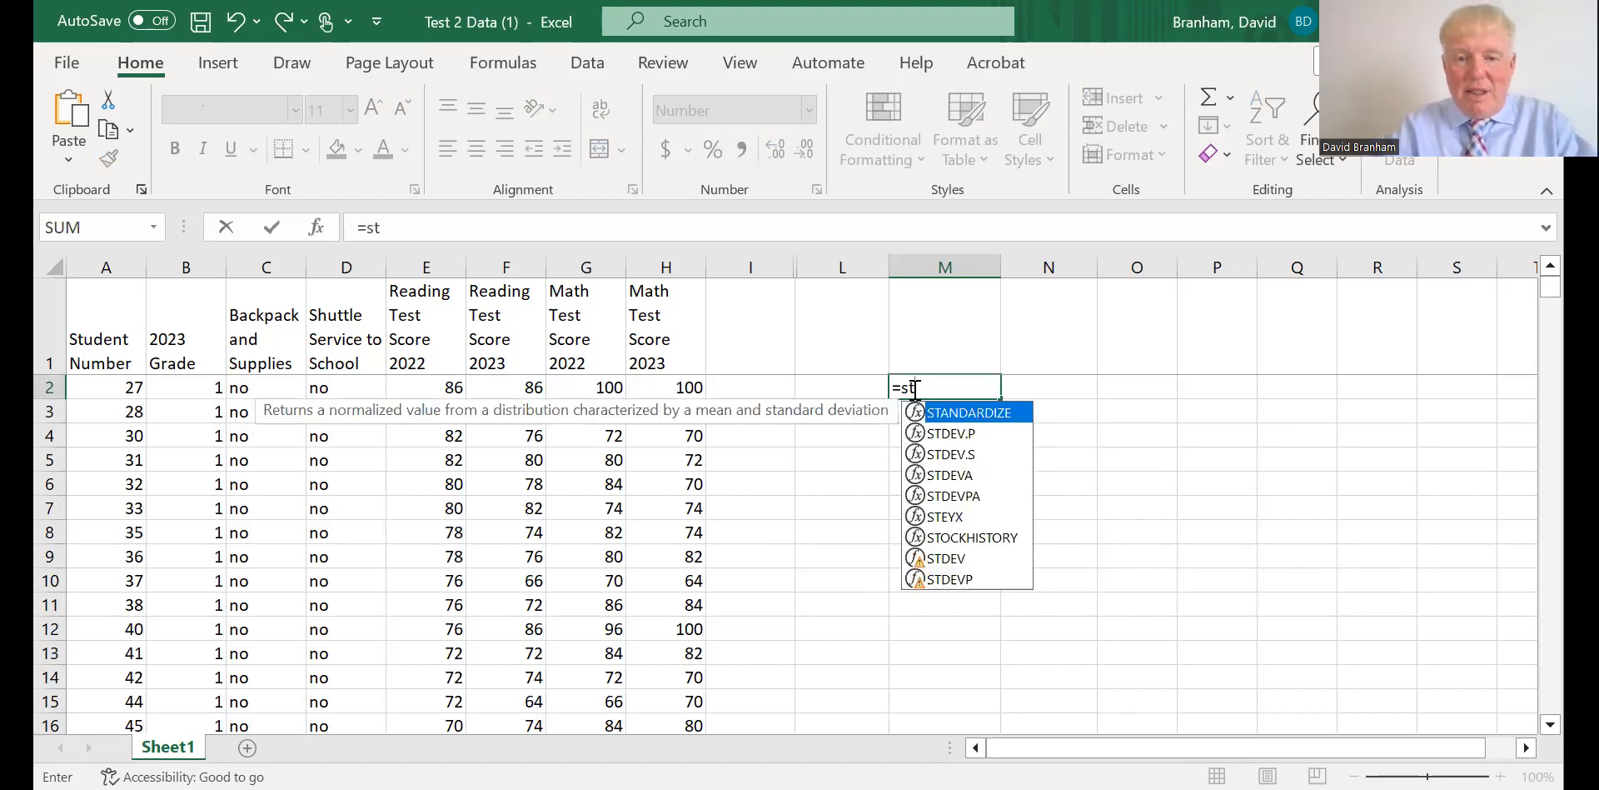
left_click(928, 430)
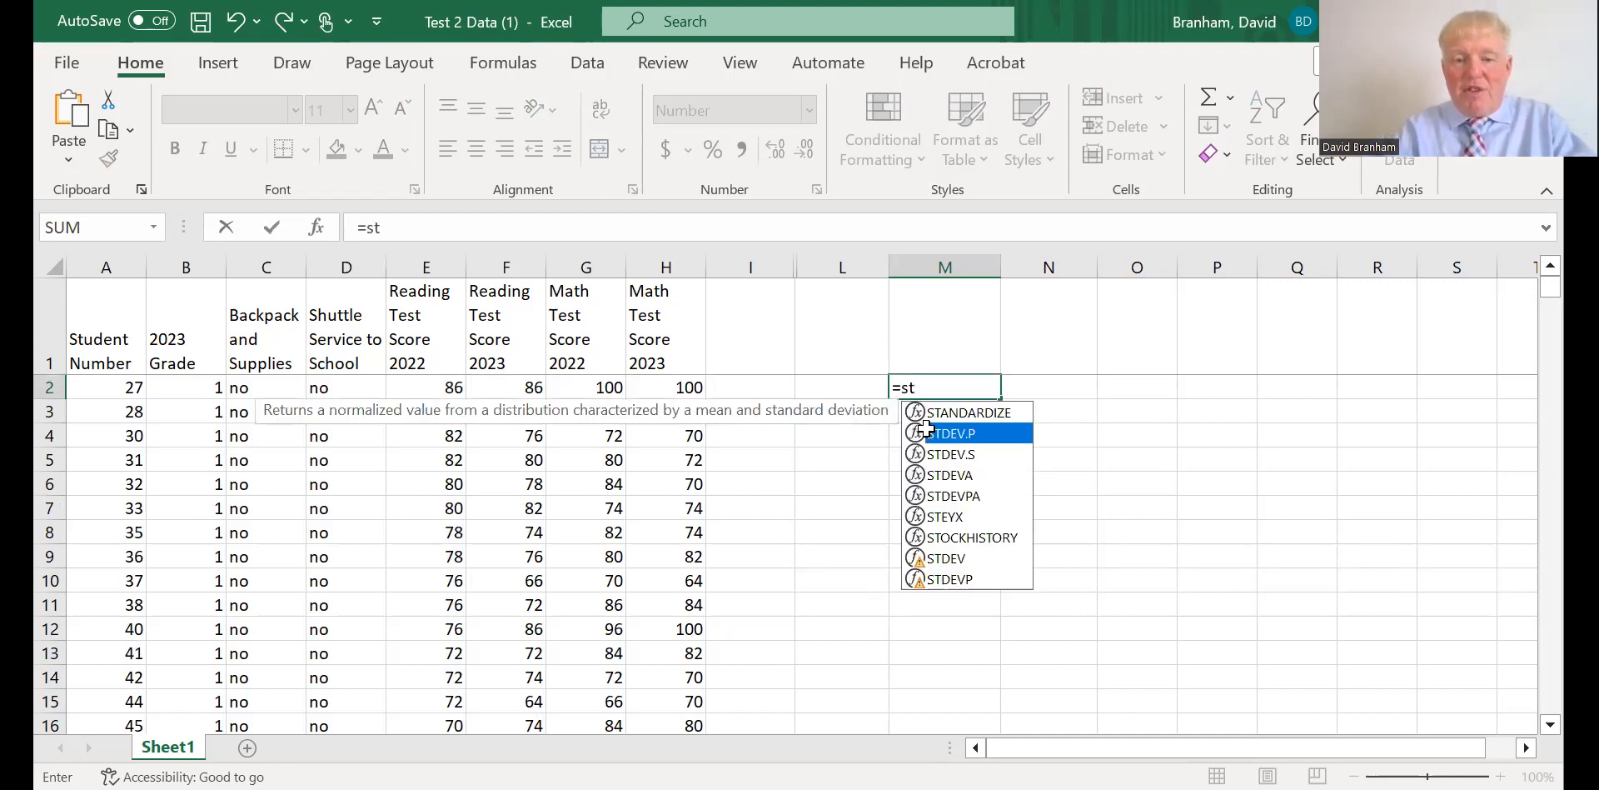
double_click(928, 430)
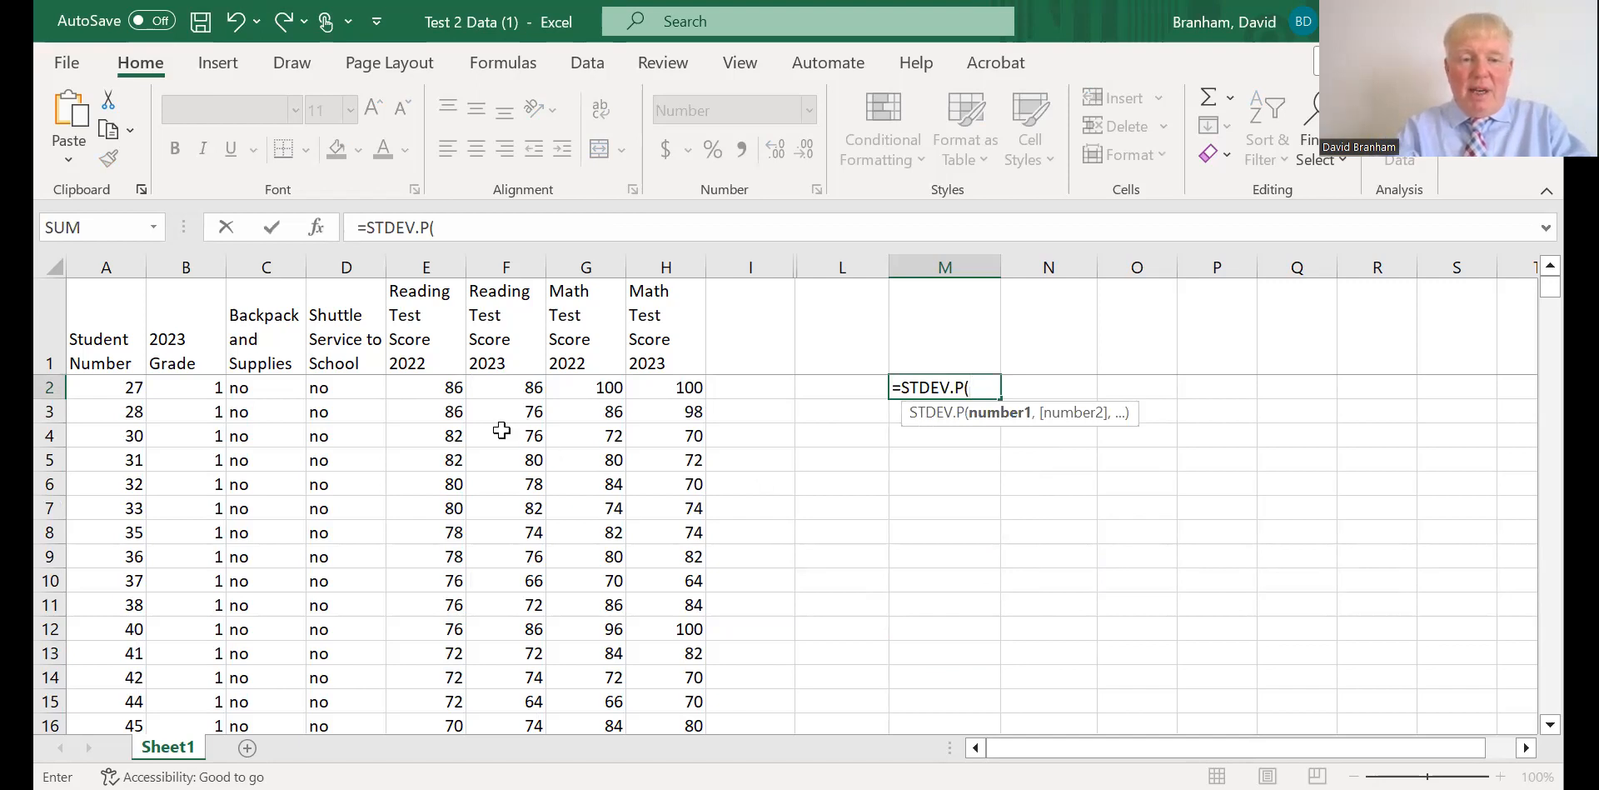
left_click_drag(442, 388, 438, 419)
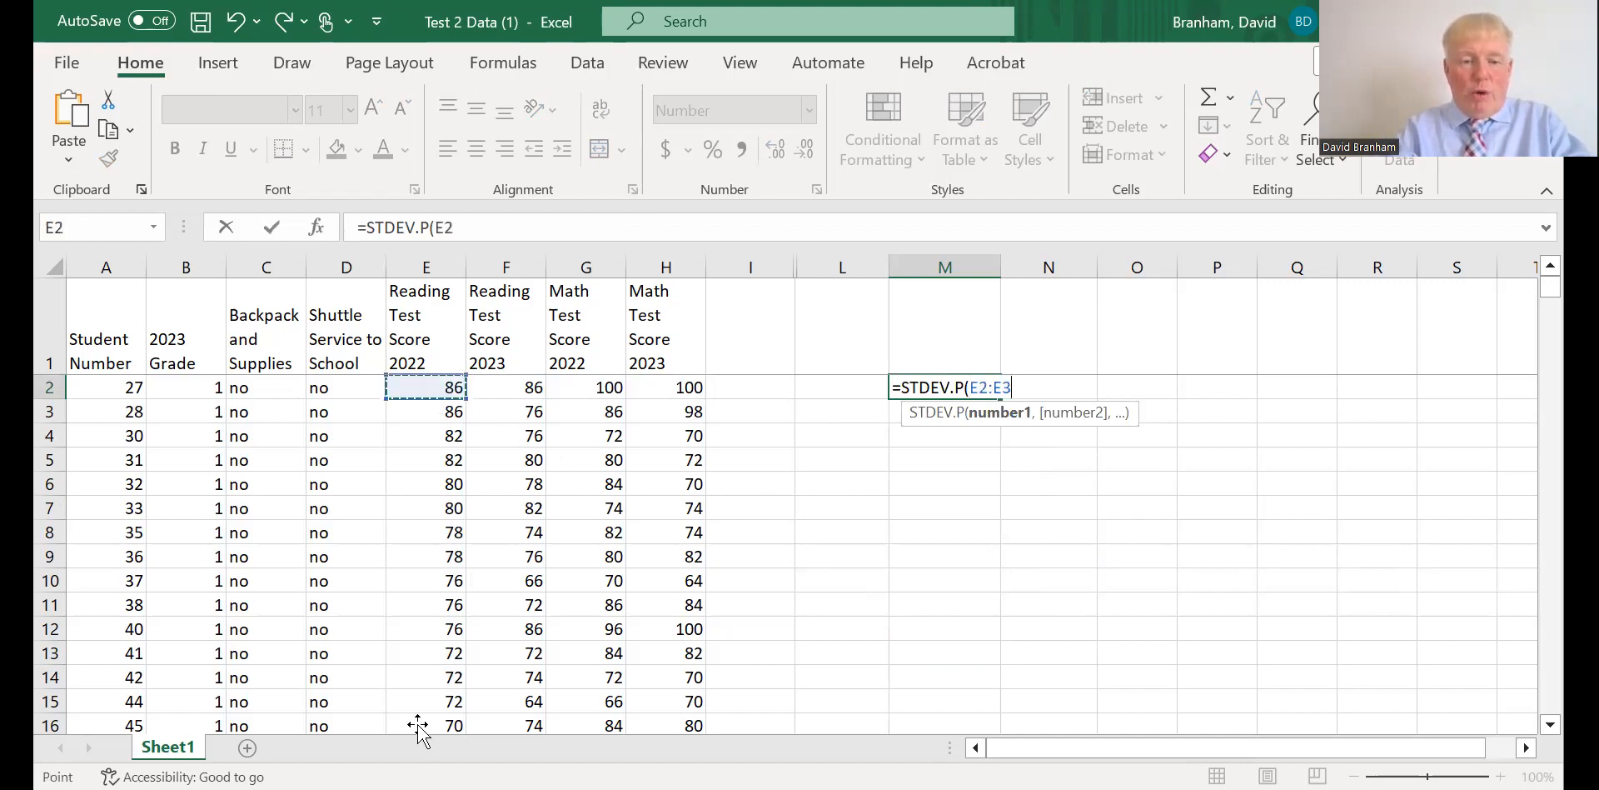
left_click_drag(421, 756, 441, 677)
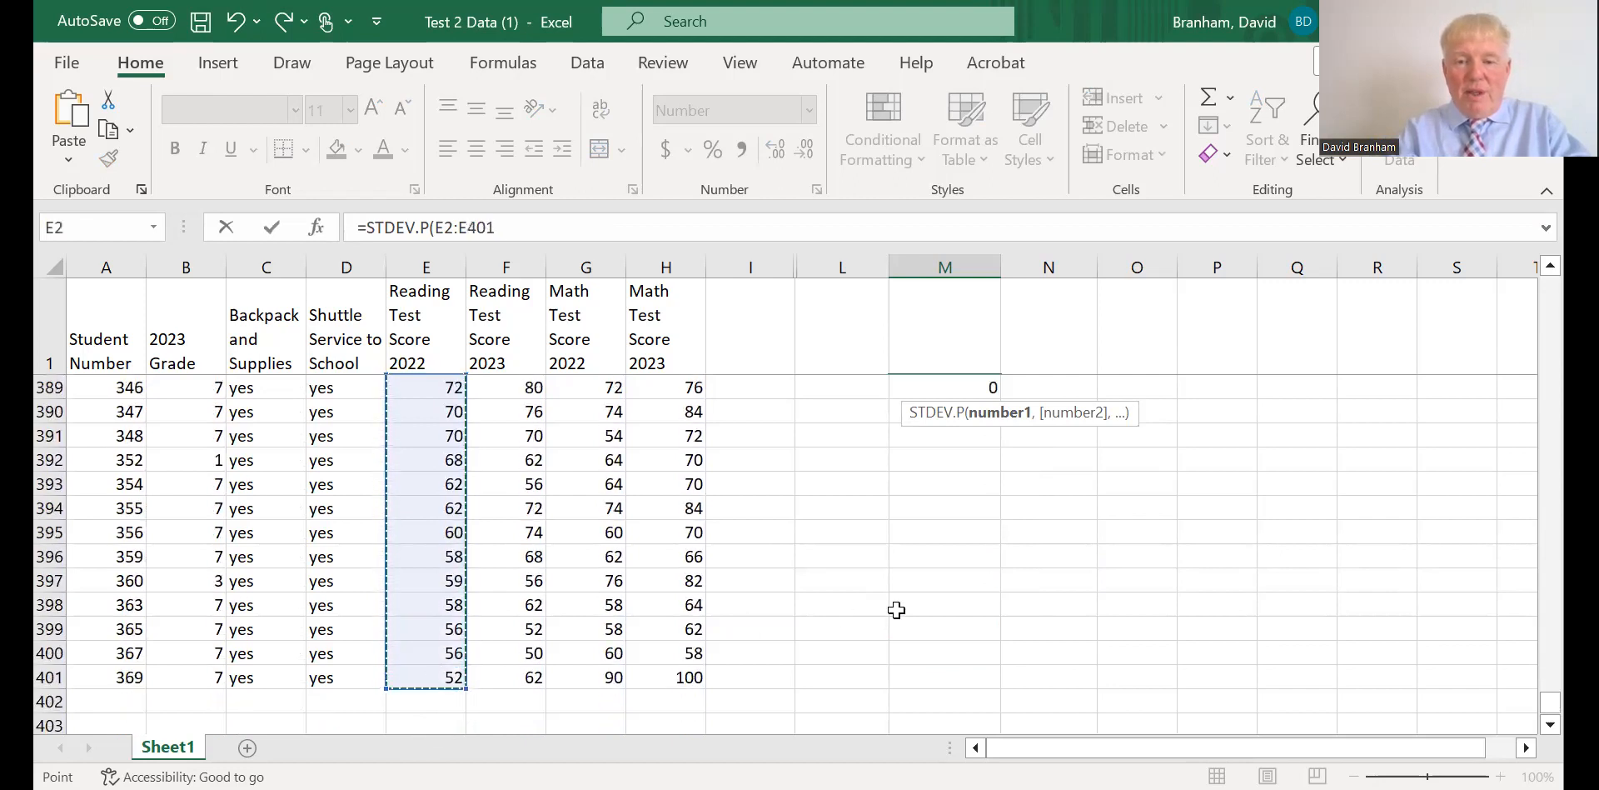
Look up the STDEV.P function's help topic while editing the formula in M2, and close the help.
left_click(947, 391)
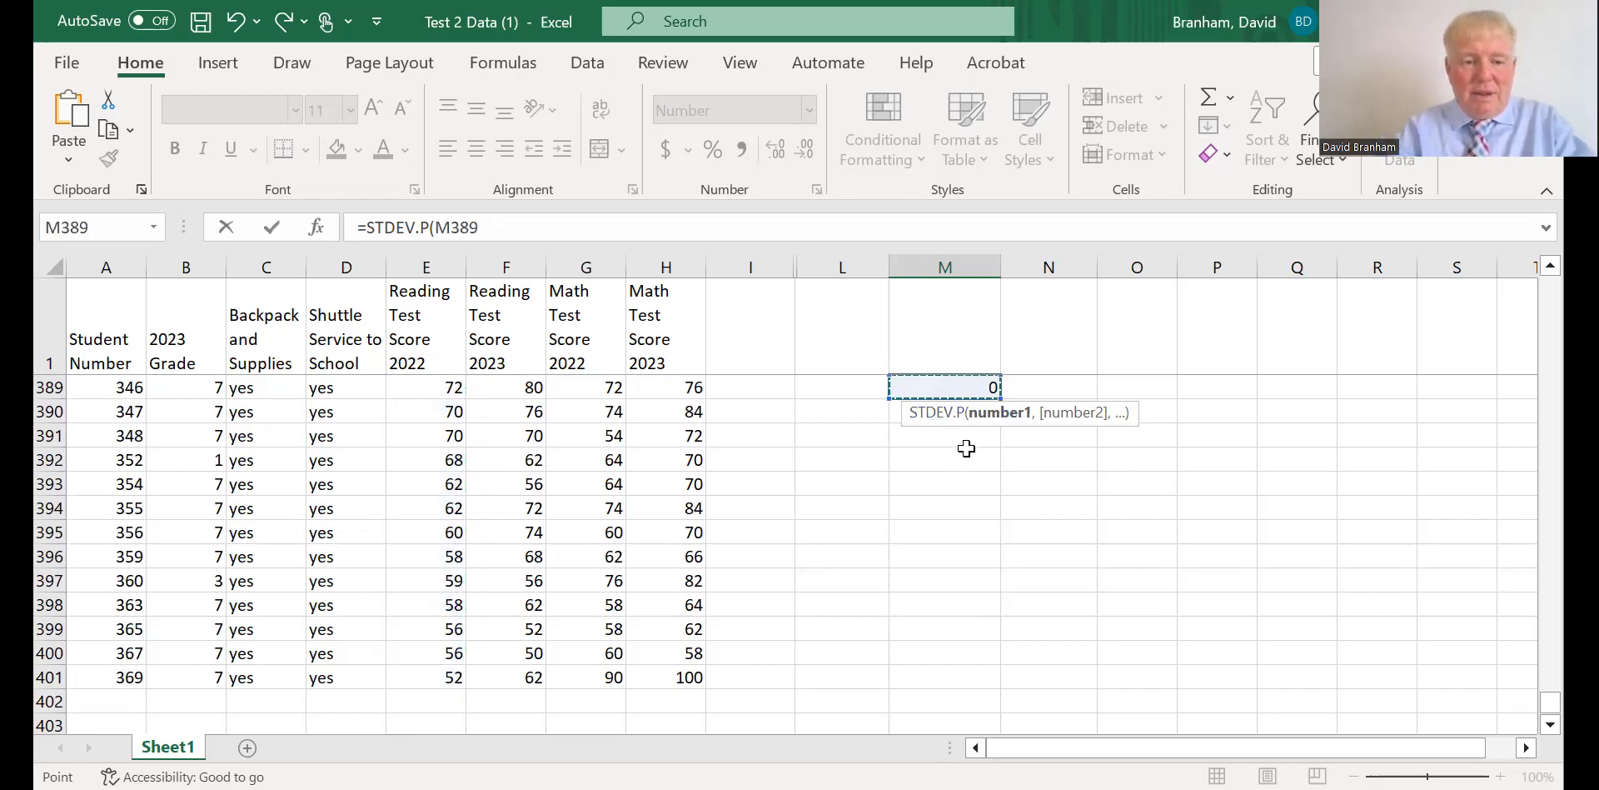
left_click(964, 448)
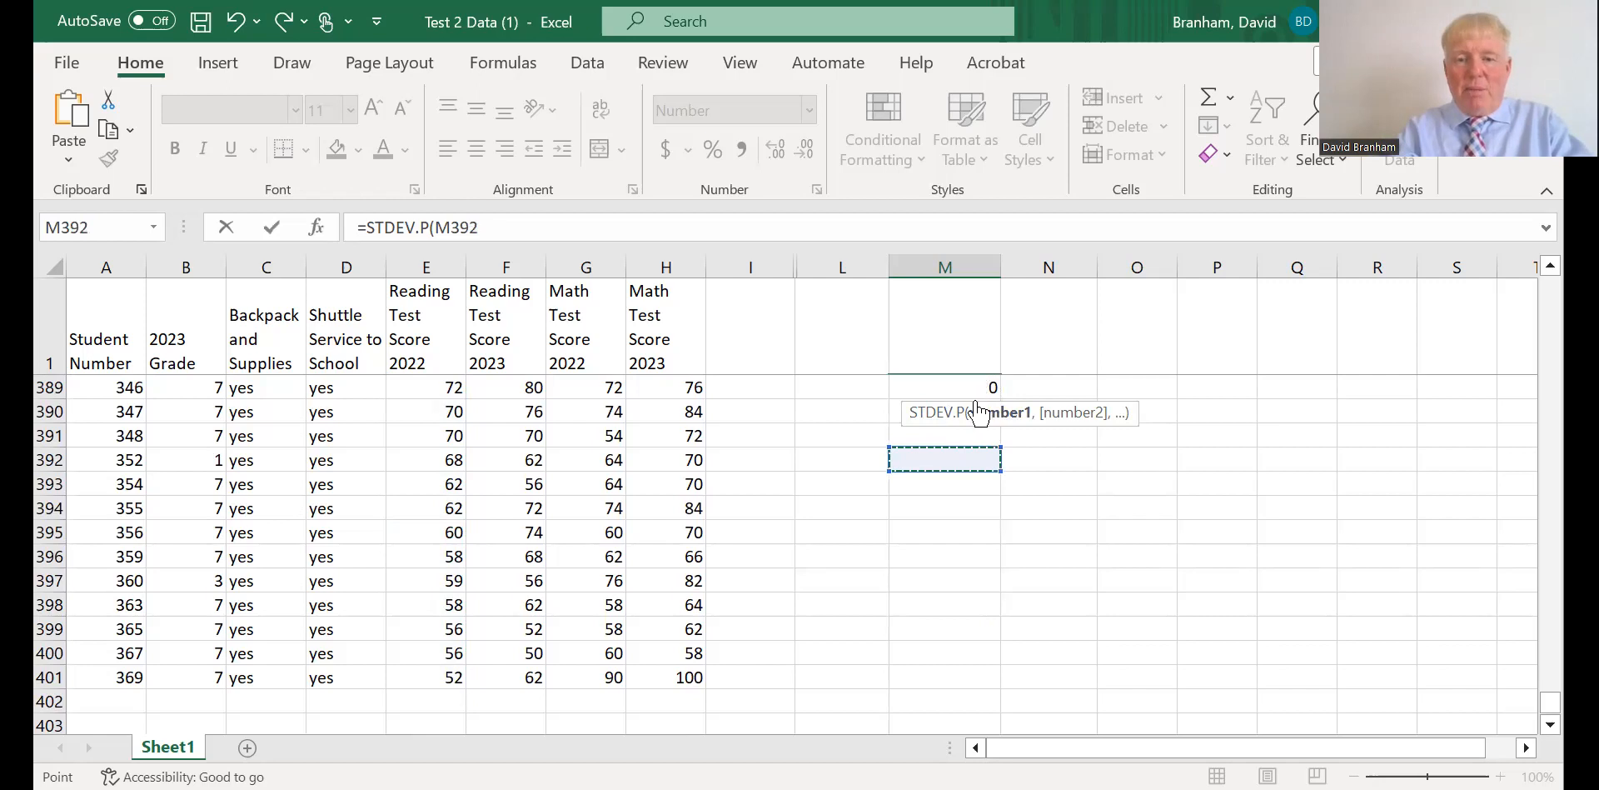
left_click(929, 414)
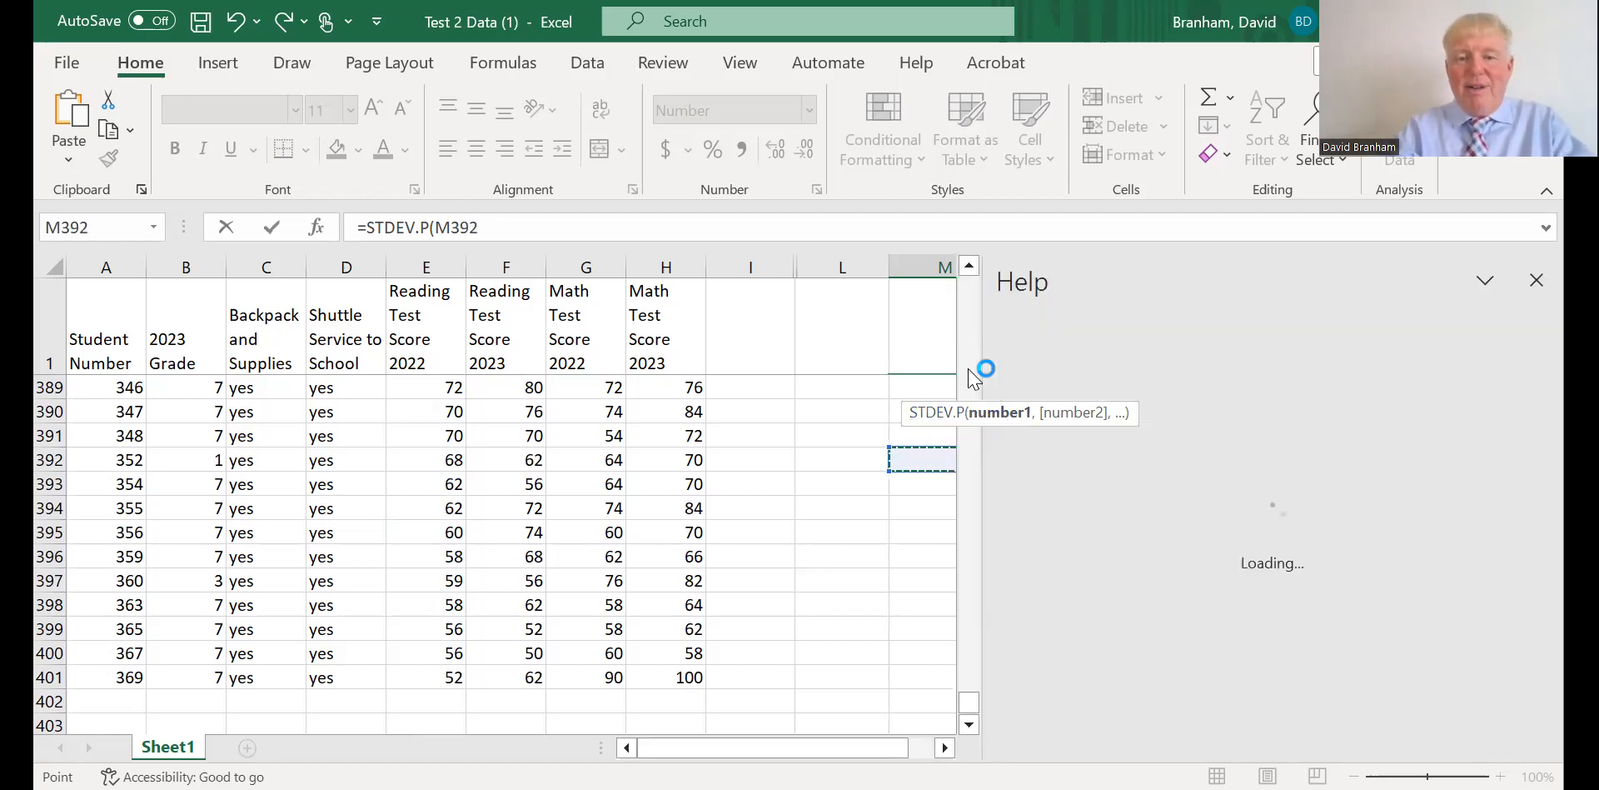
left_click(882, 552)
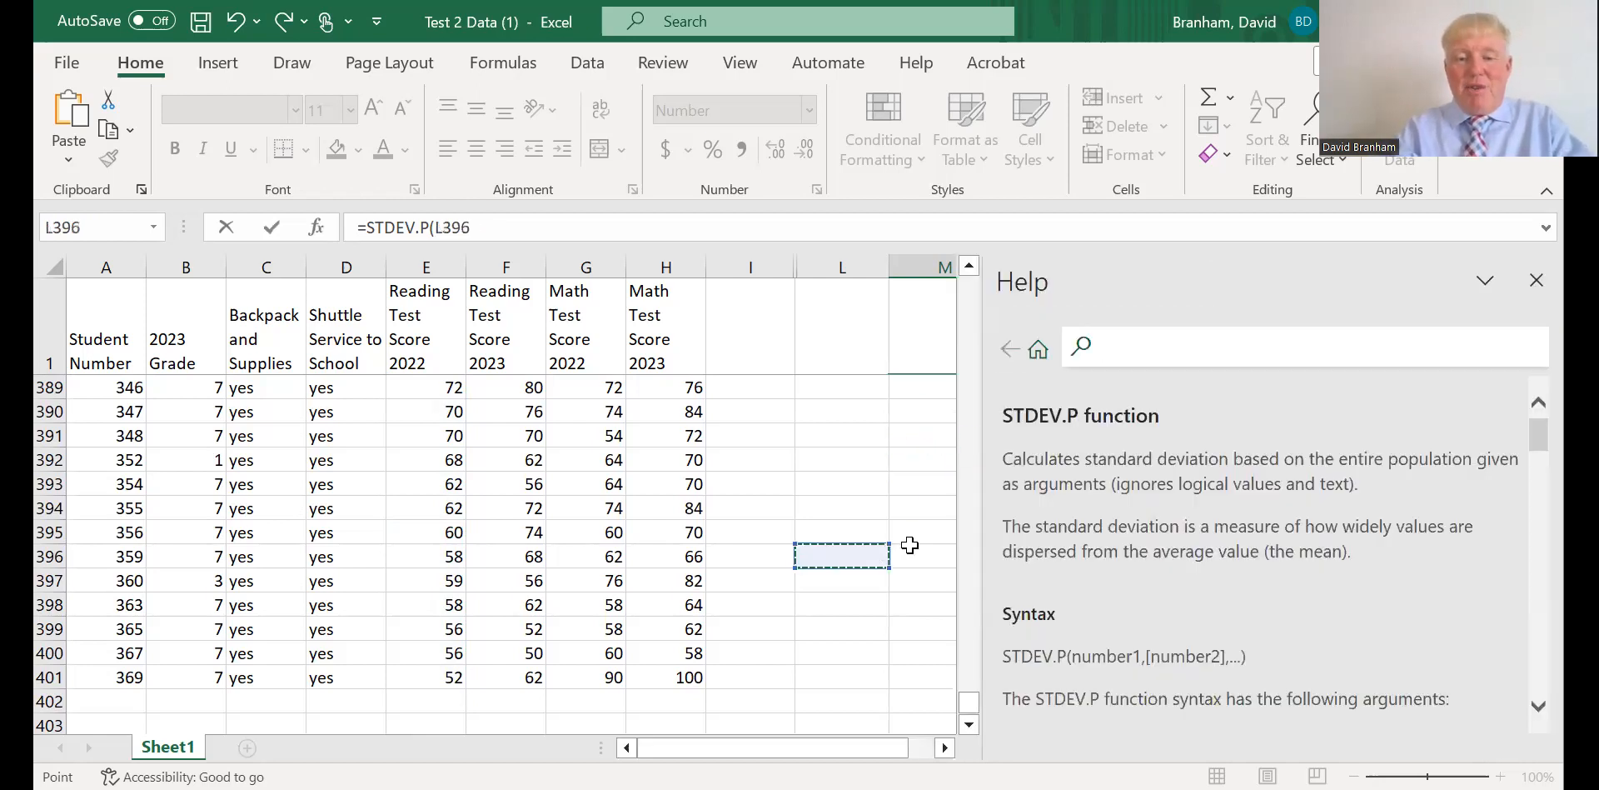
left_click(1537, 281)
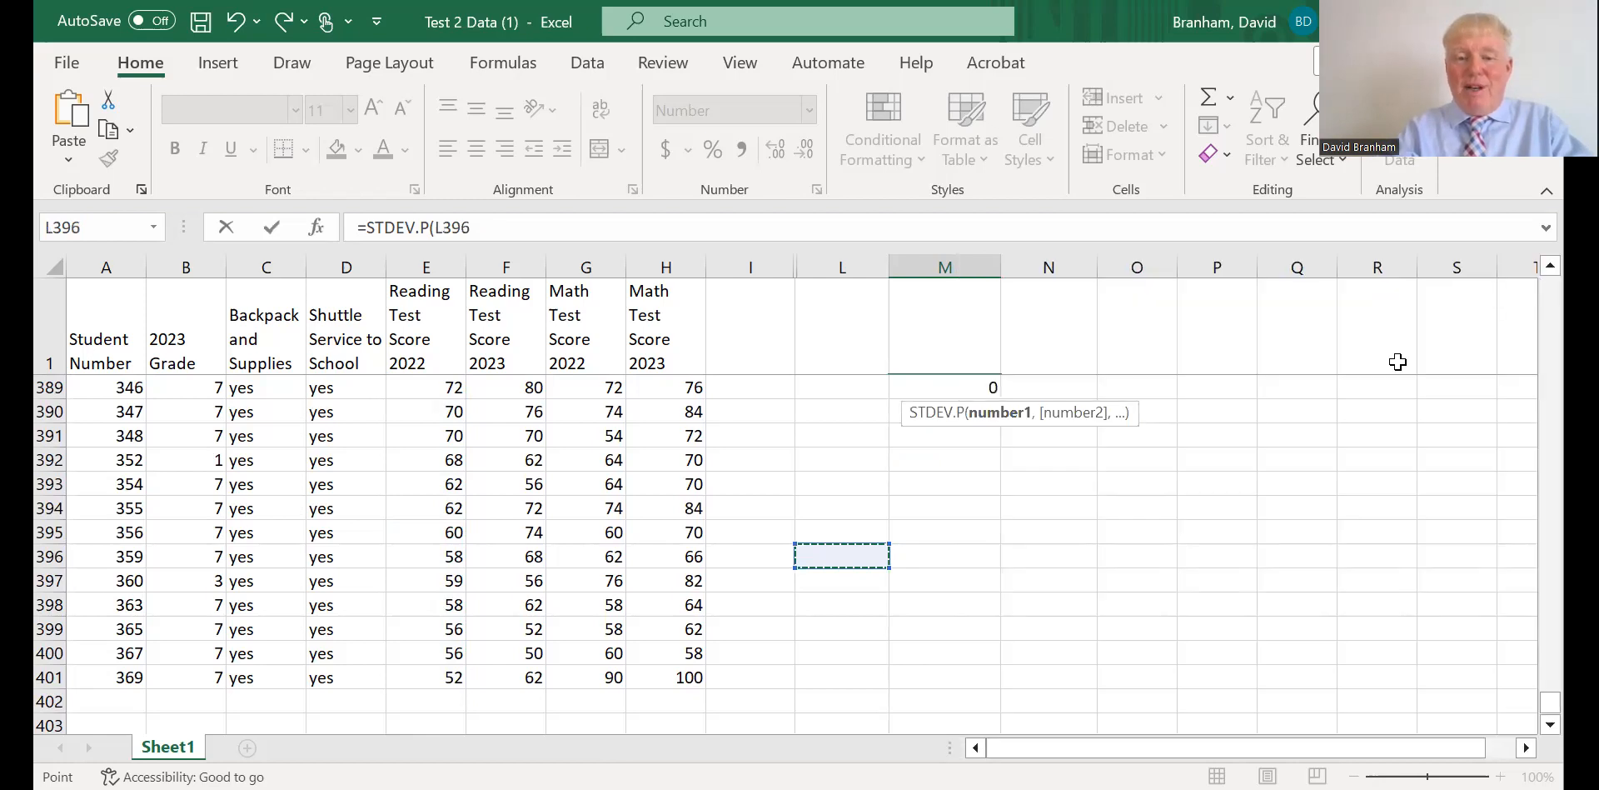
left_click(950, 414)
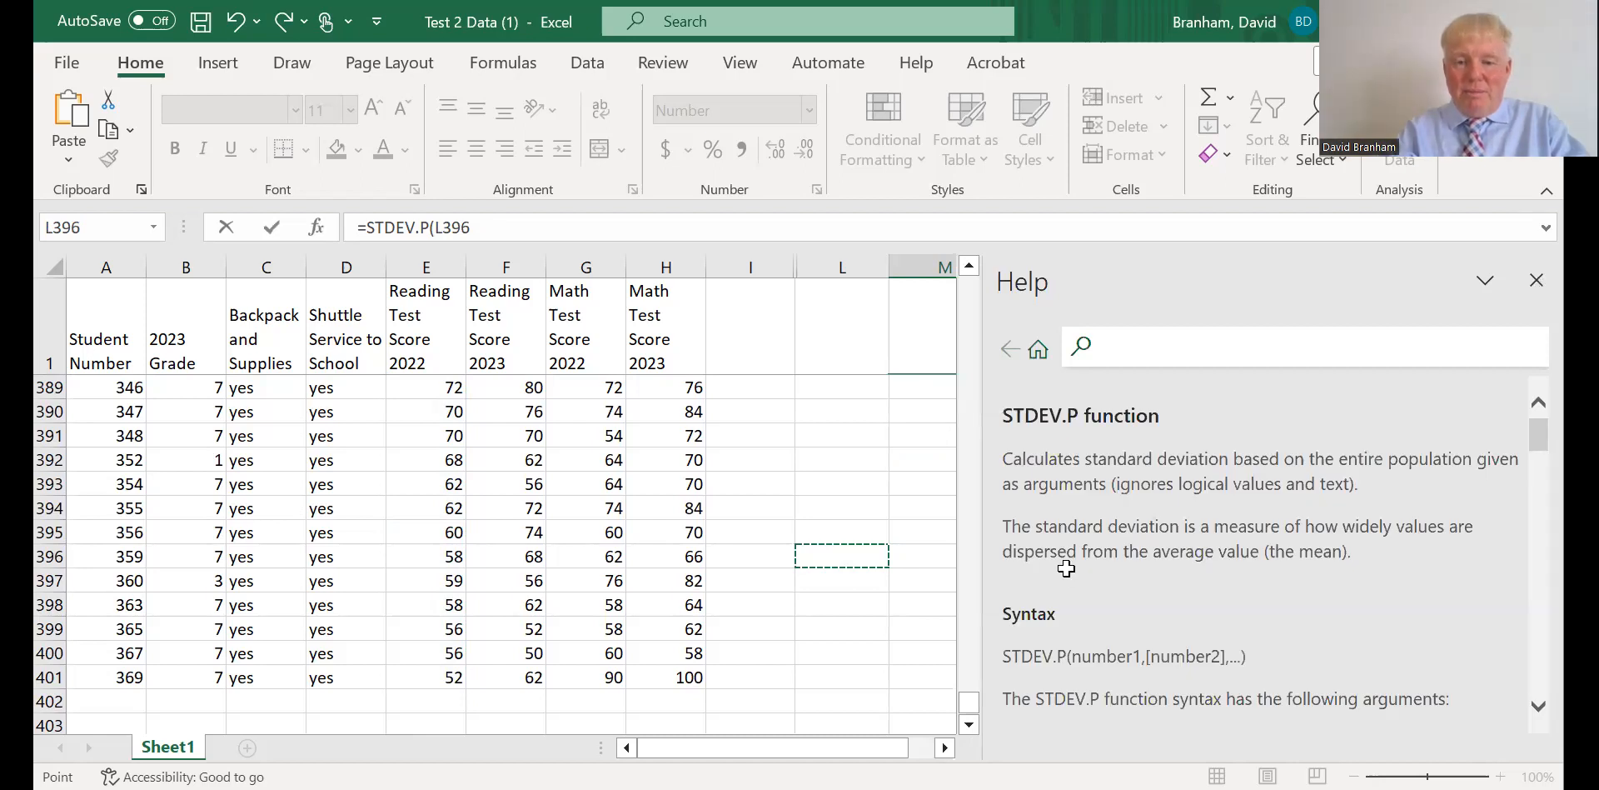
left_click(1536, 282)
Change the argument of the STDEV.P formula in M2 to M38 and commit the formula.
left_click(970, 387)
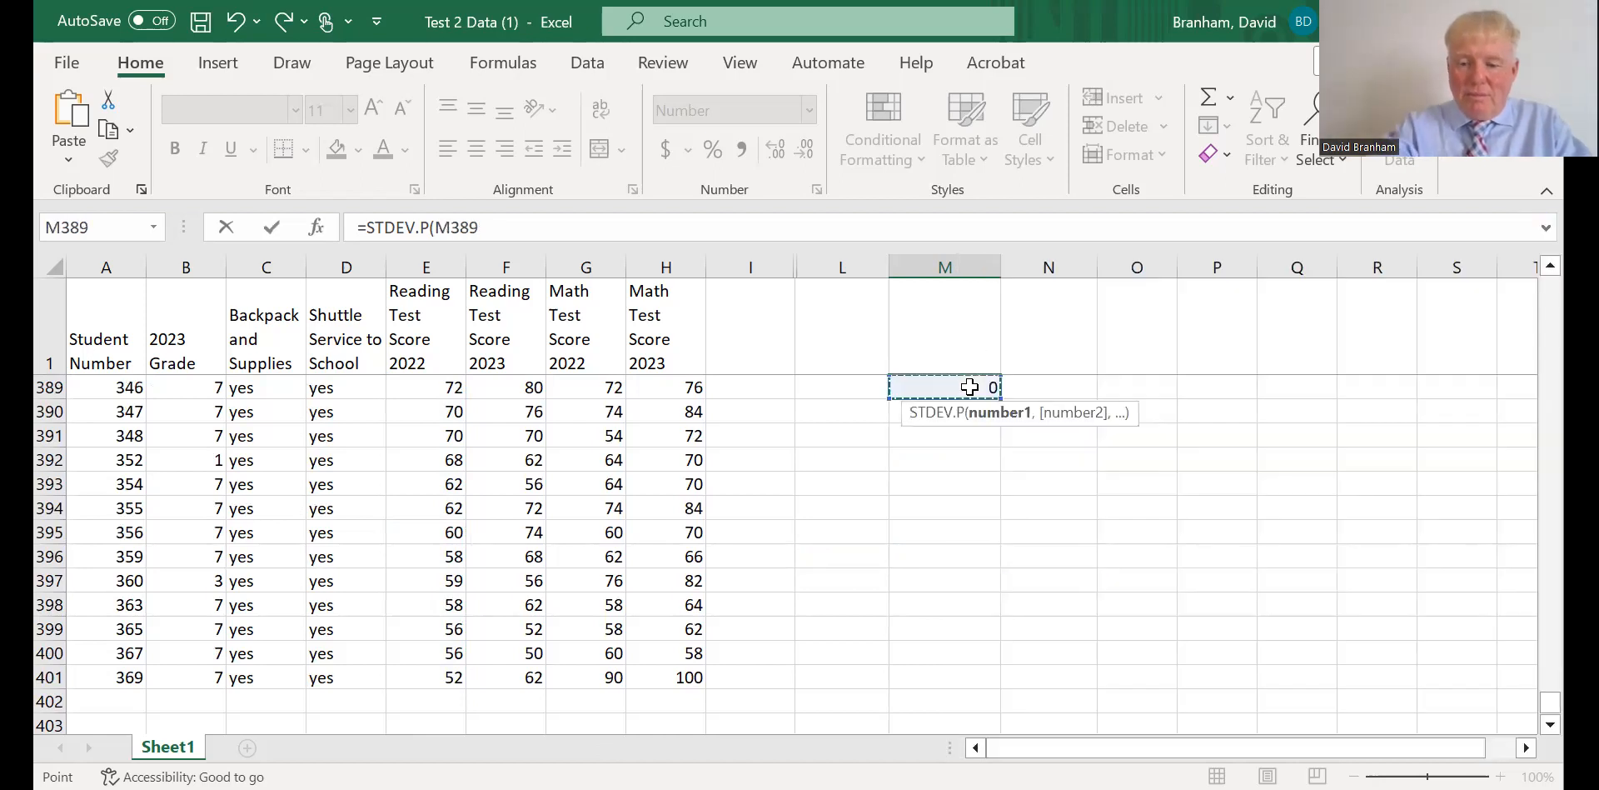
key("BackSpace")
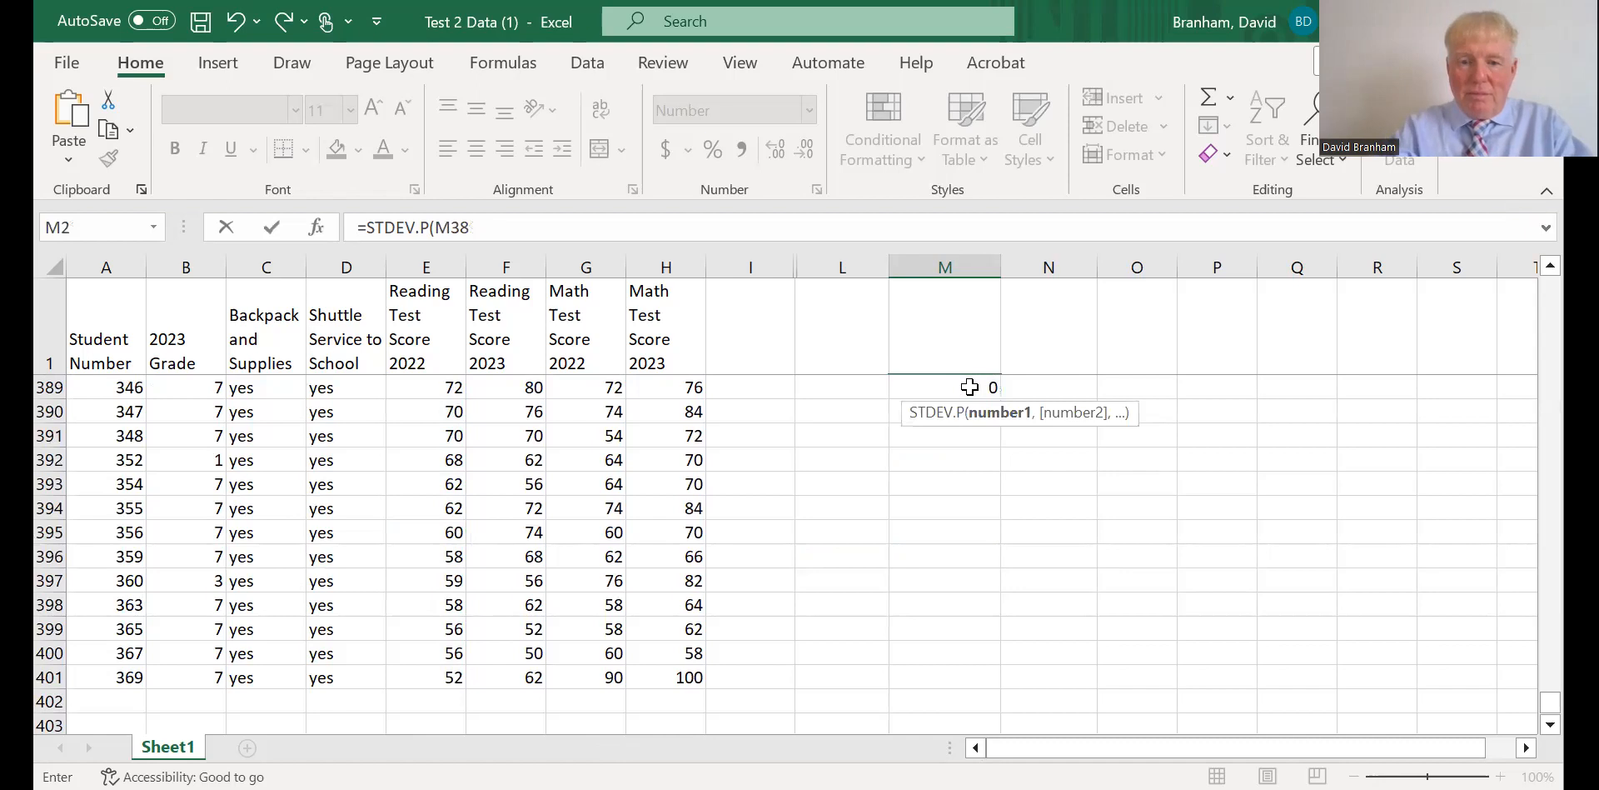
left_click(854, 483)
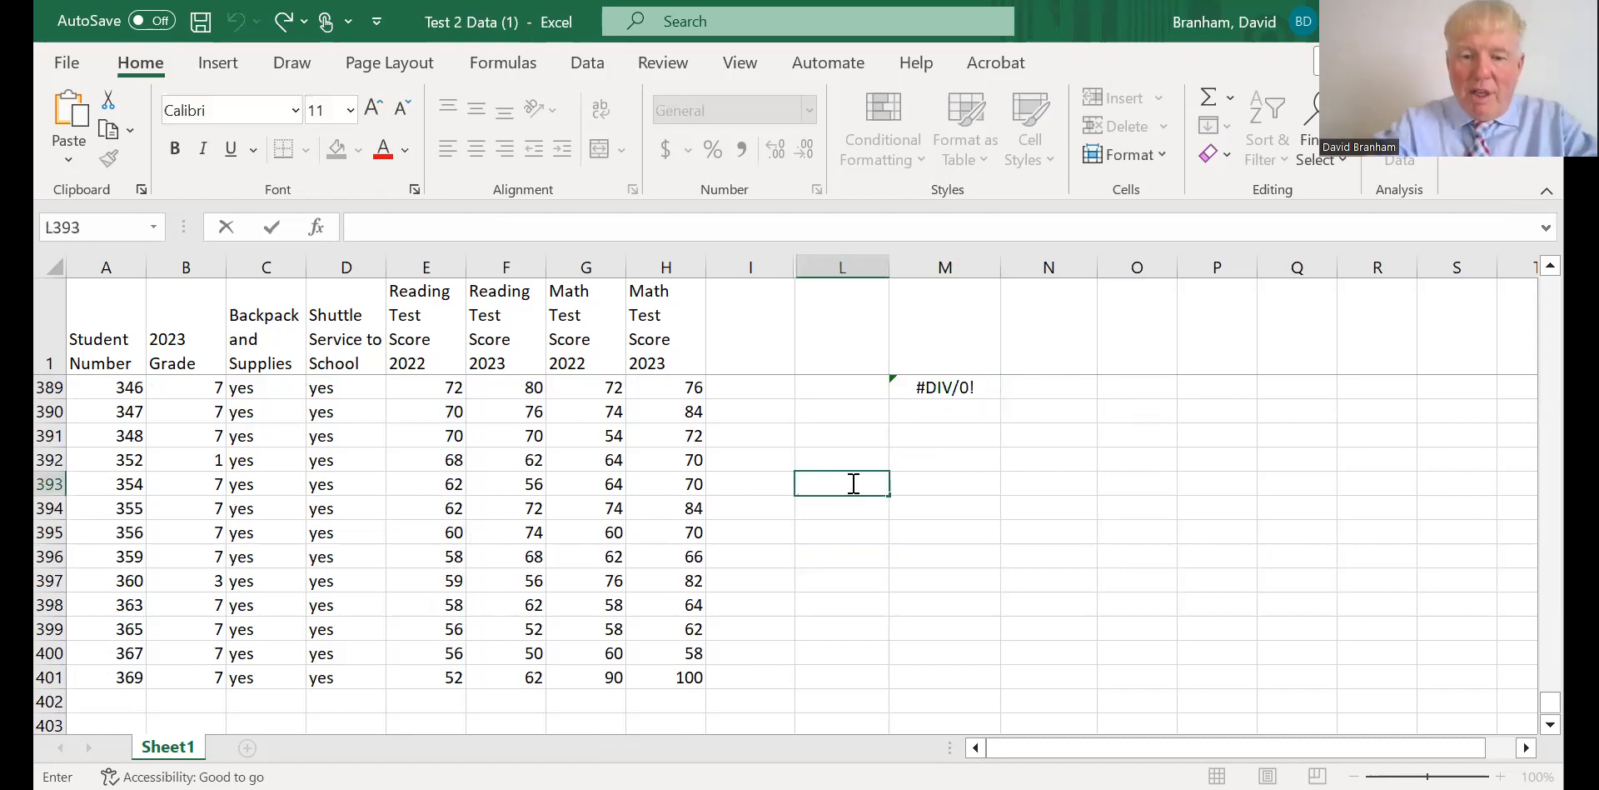
Calculate the population standard deviation of the 2022 reading scores in L393 with =STDEV.P(E2:E401), picking the score range in the sheet.
type("-")
key("Escape")
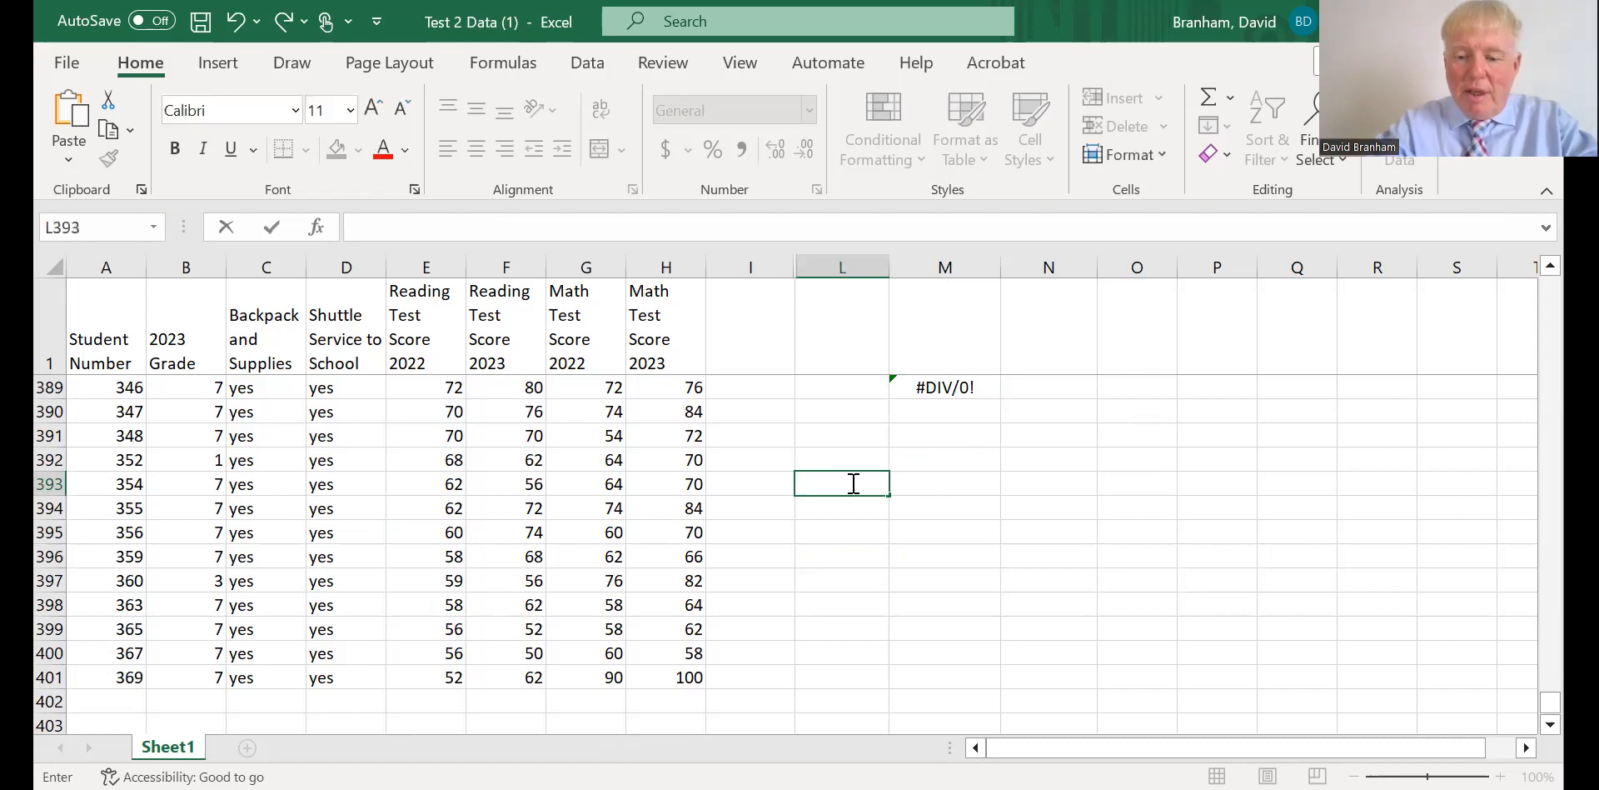
type("=")
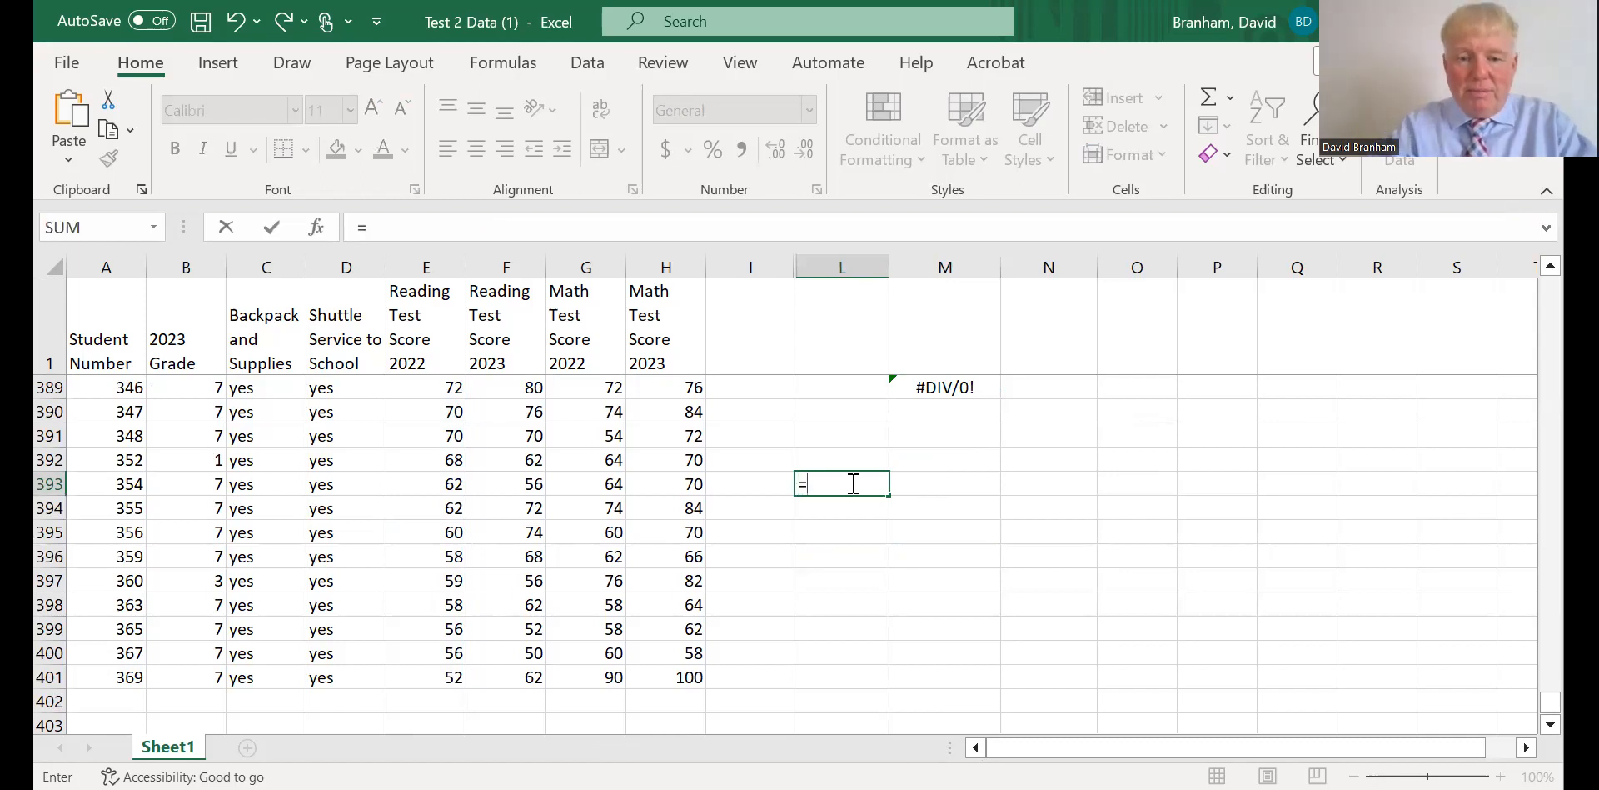
type("st")
left_click(861, 537)
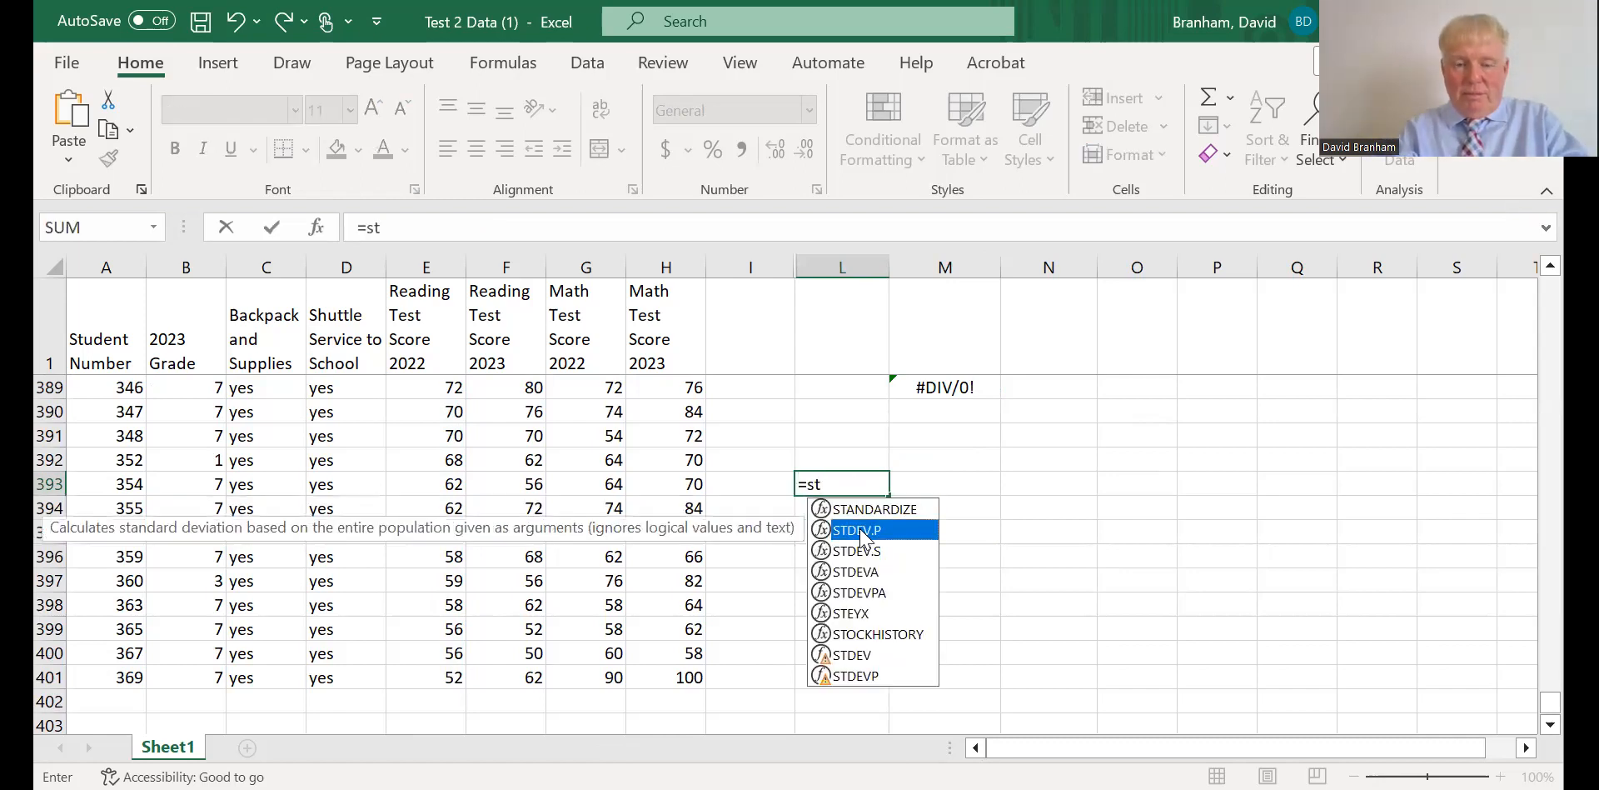
double_click(860, 533)
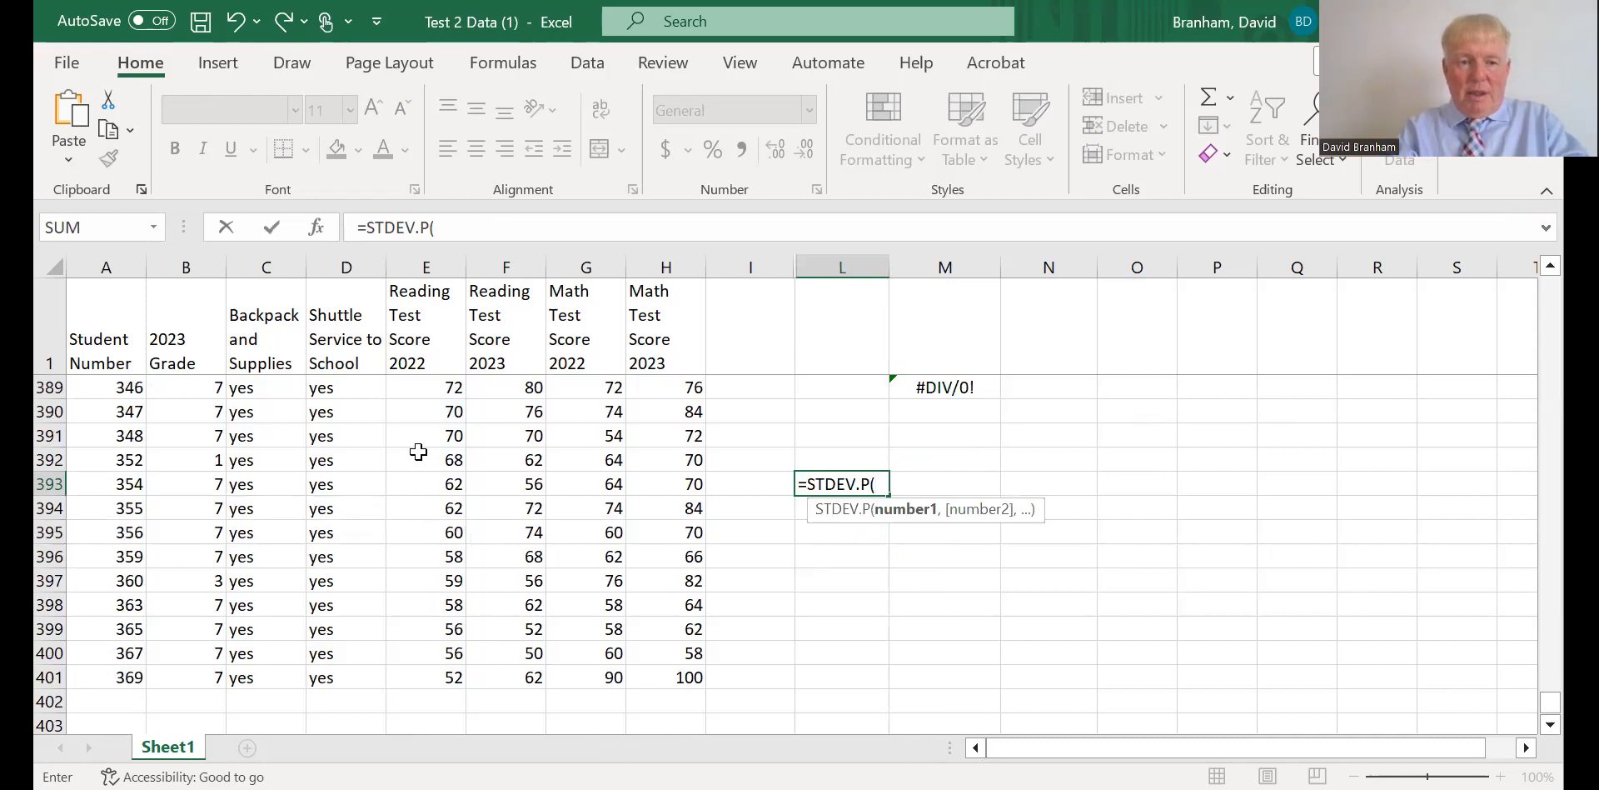
left_click(430, 386)
left_click_drag(430, 387, 426, 589)
left_click_drag(423, 435, 434, 293)
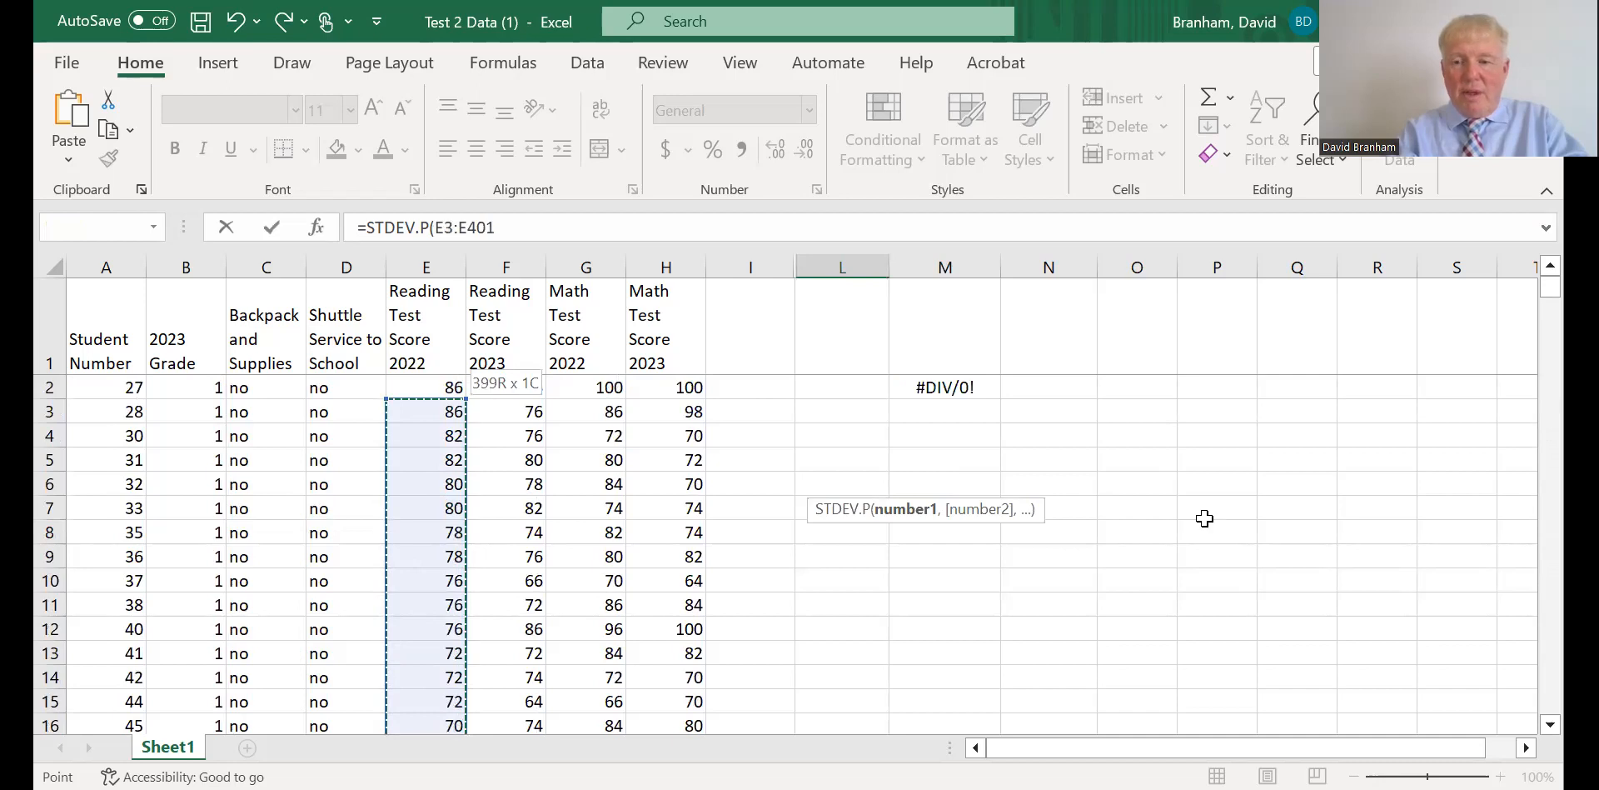
left_click_drag(1550, 288, 1528, 726)
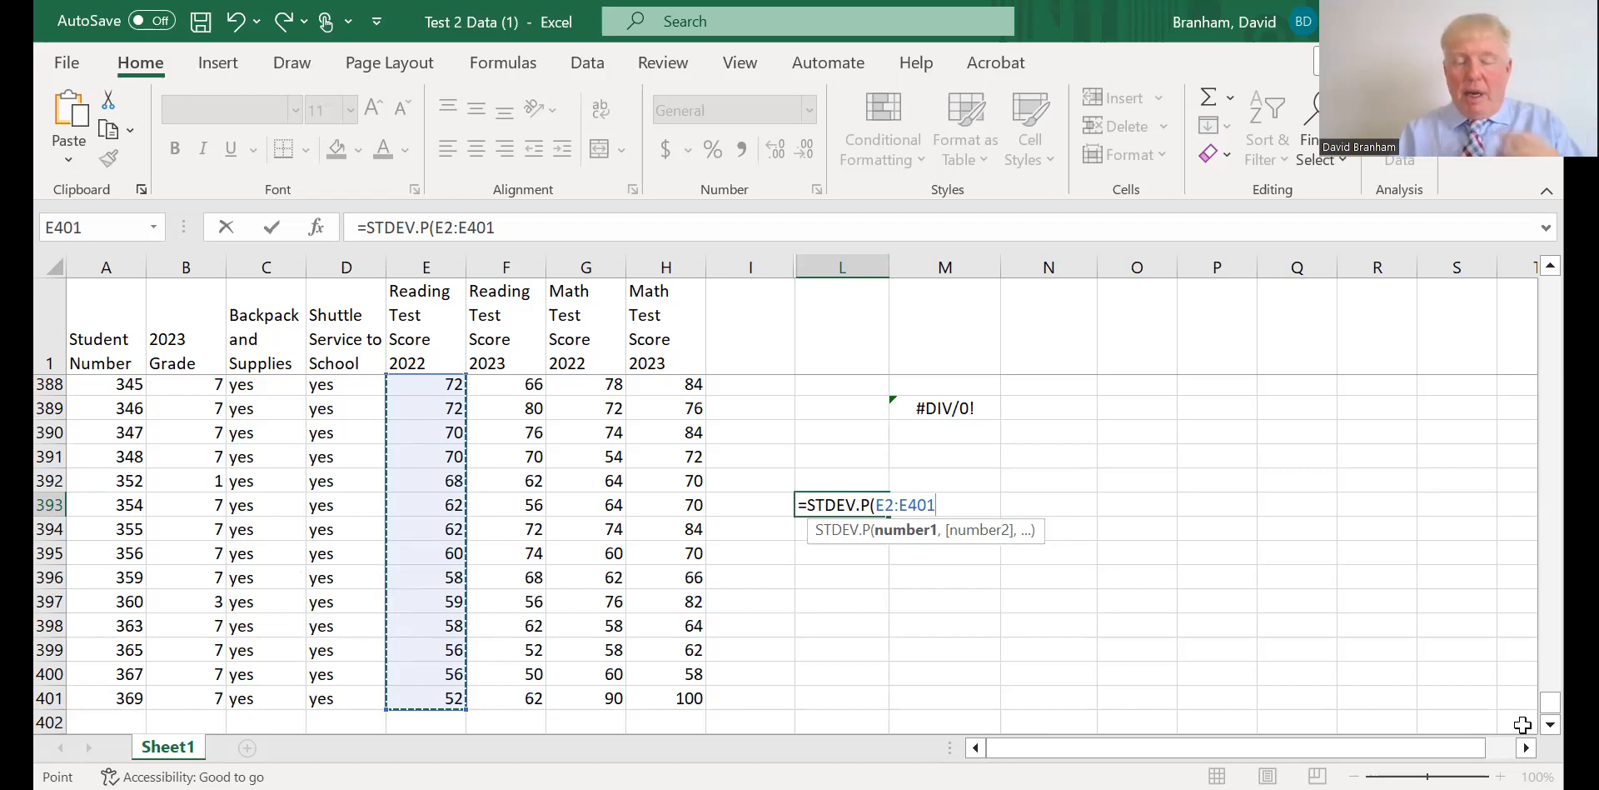
type(")")
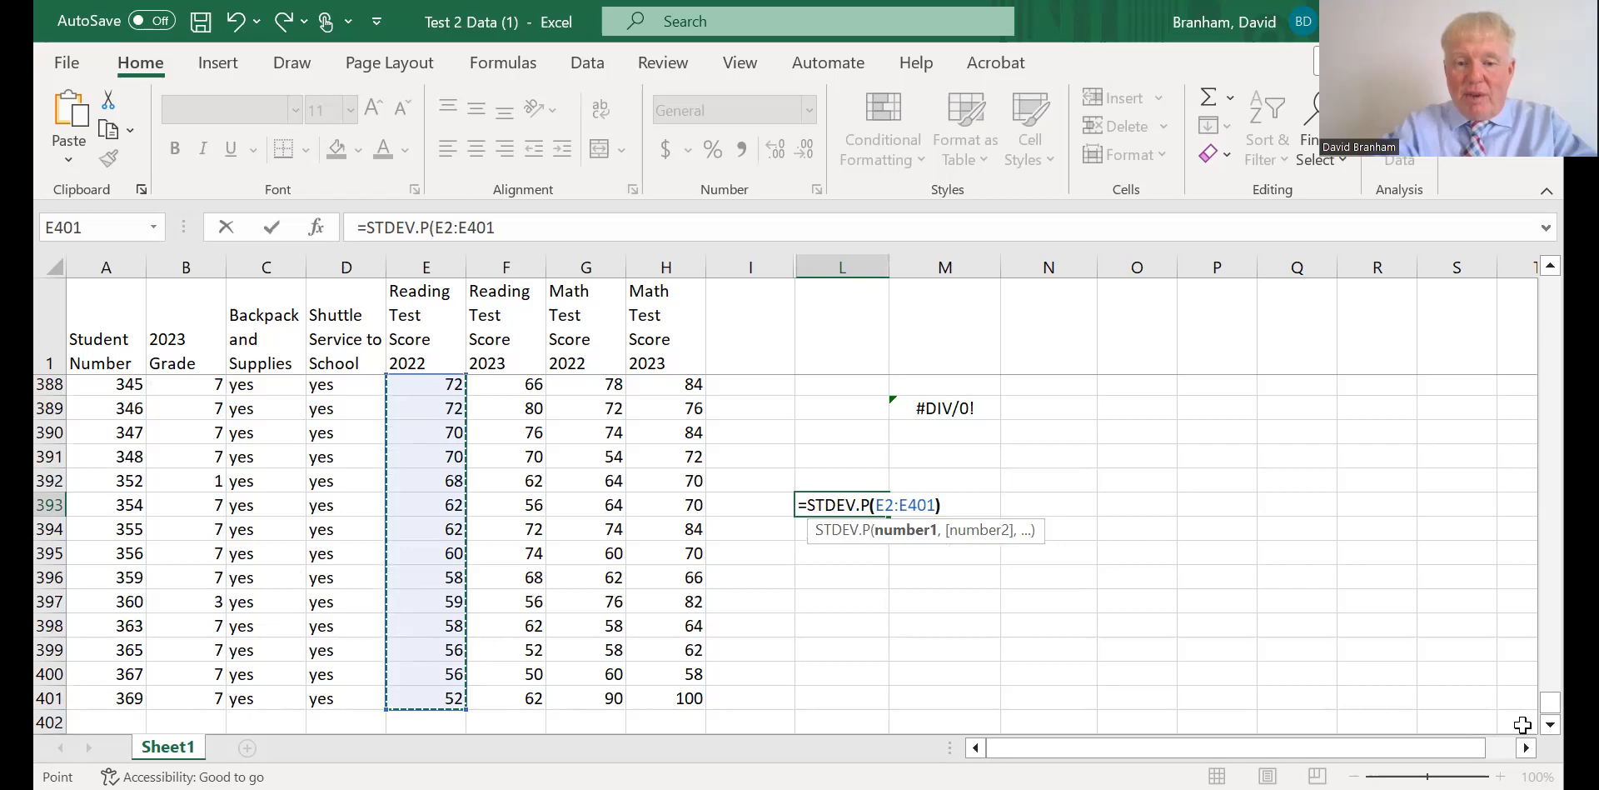
key("Return")
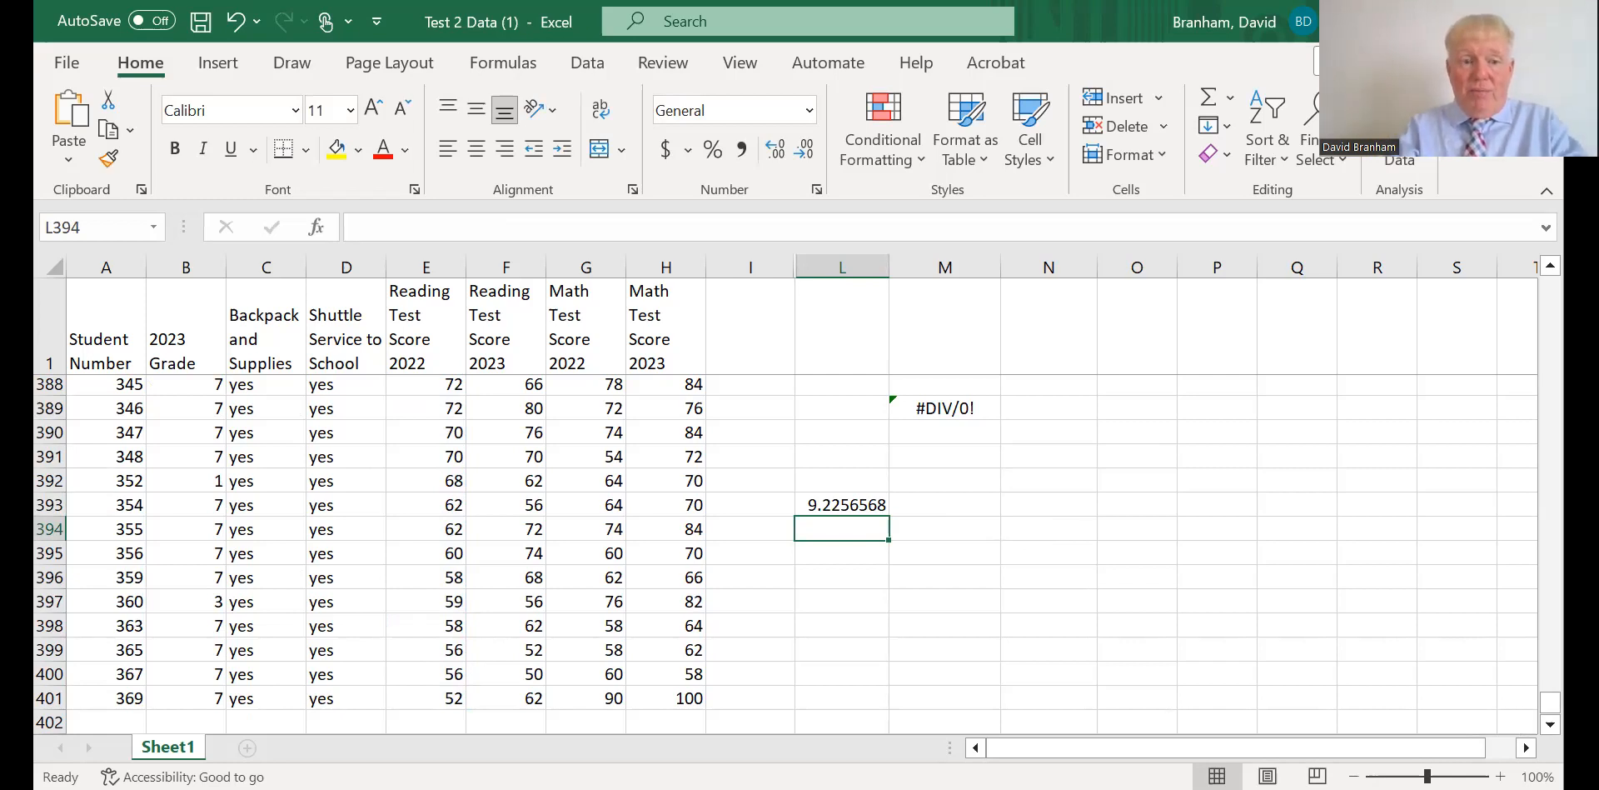
Repeat the 2022 reading score standard deviation in L396, entering the range reference directly as =STDEV.P(e2:e401).
left_click(845, 582)
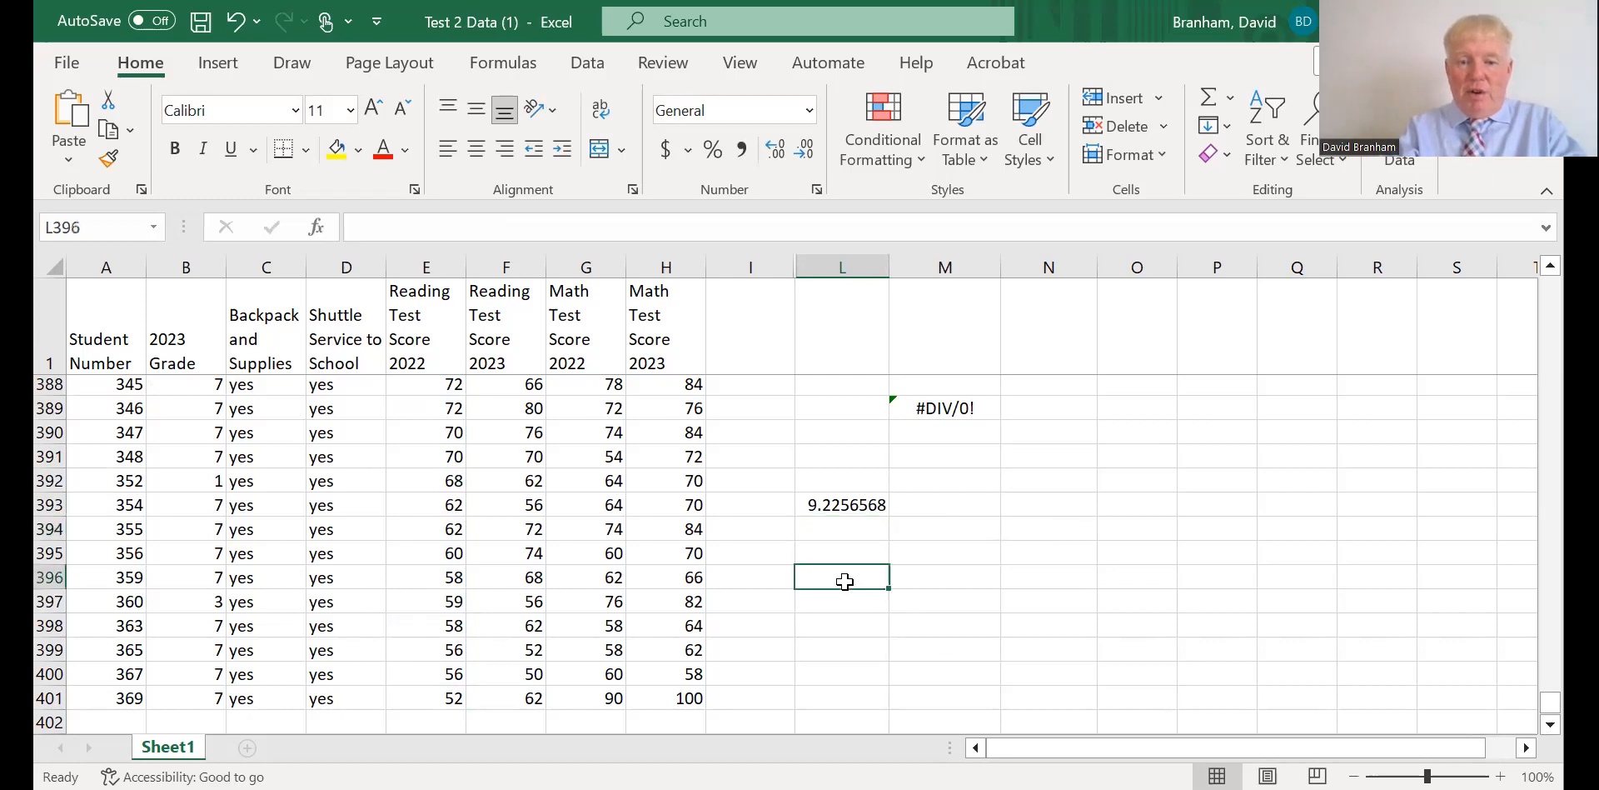
double_click(846, 582)
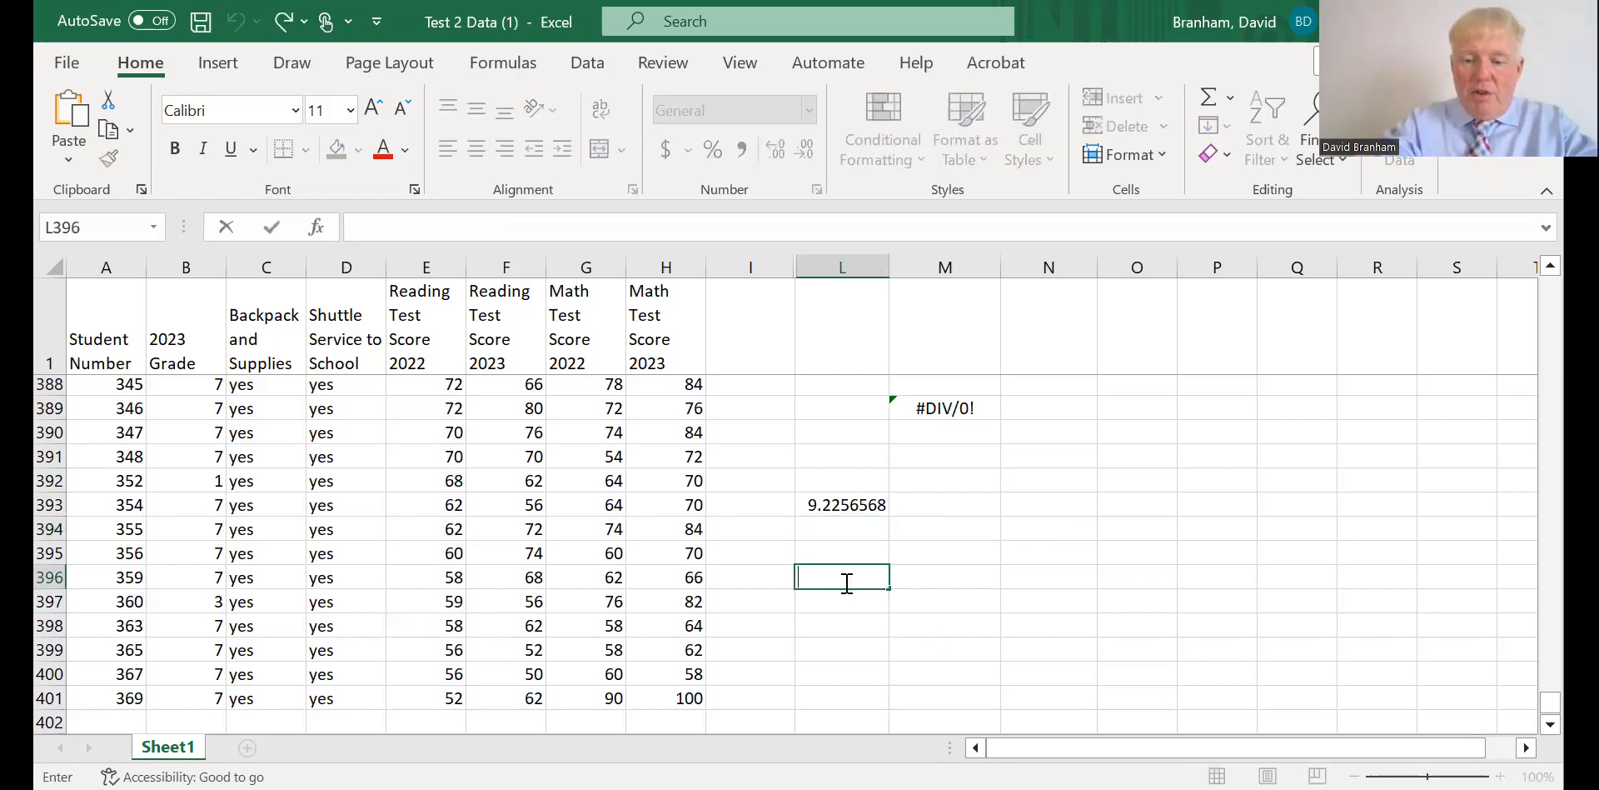
type("=")
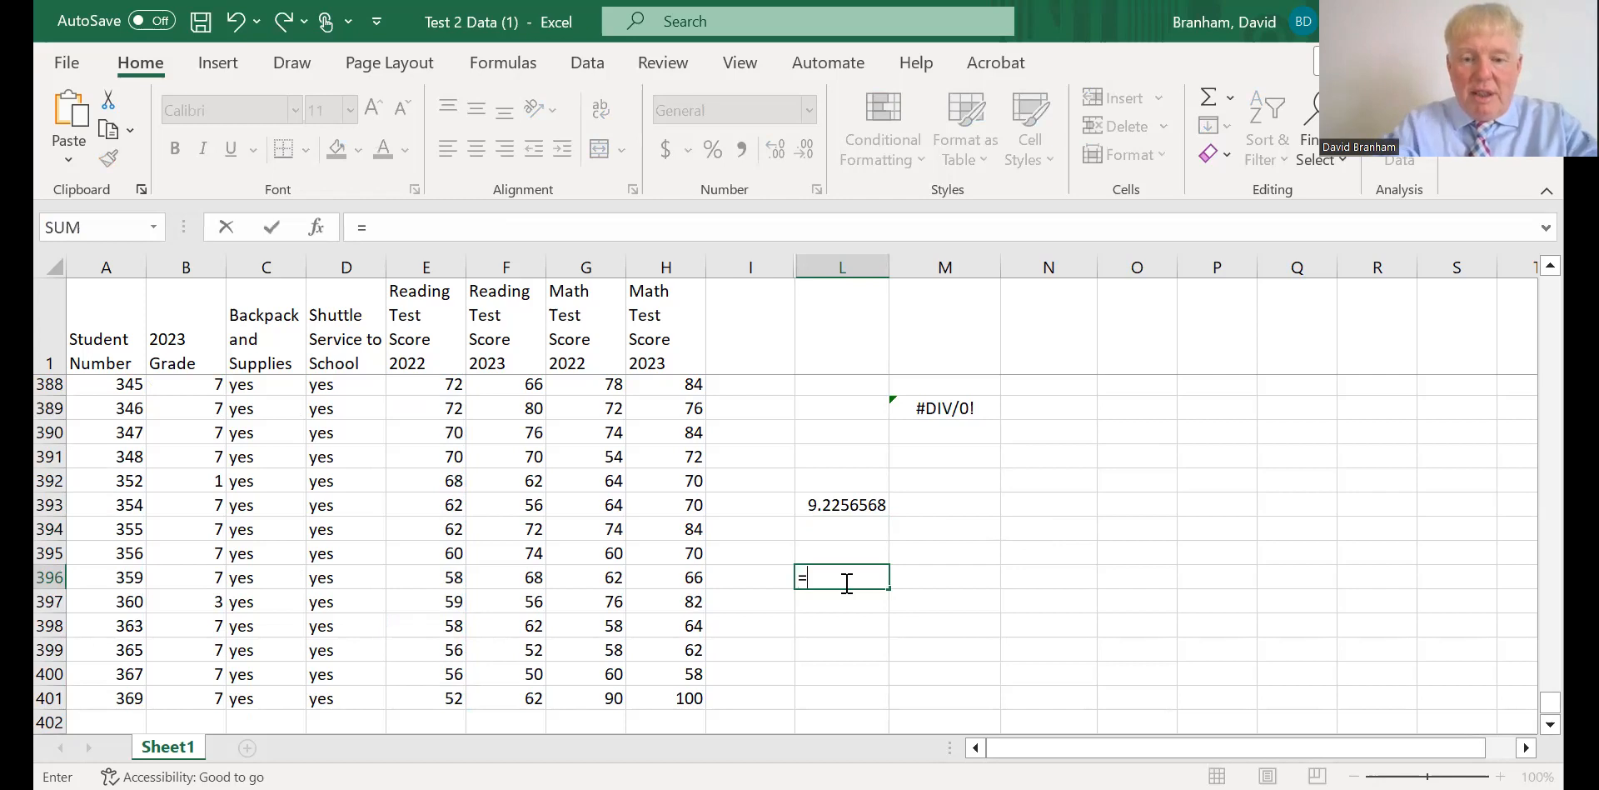
type("st")
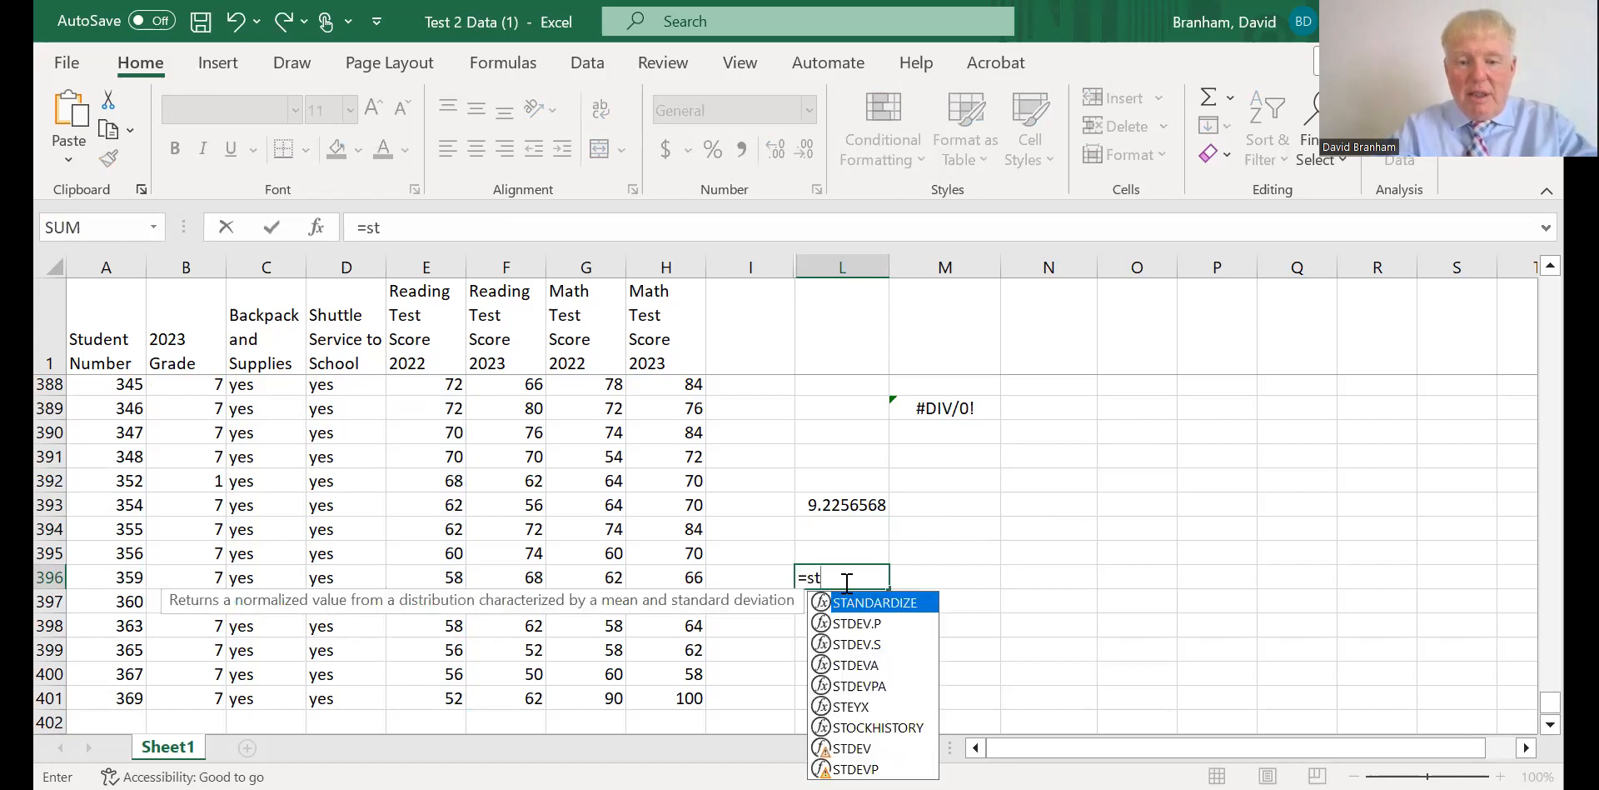
double_click(851, 625)
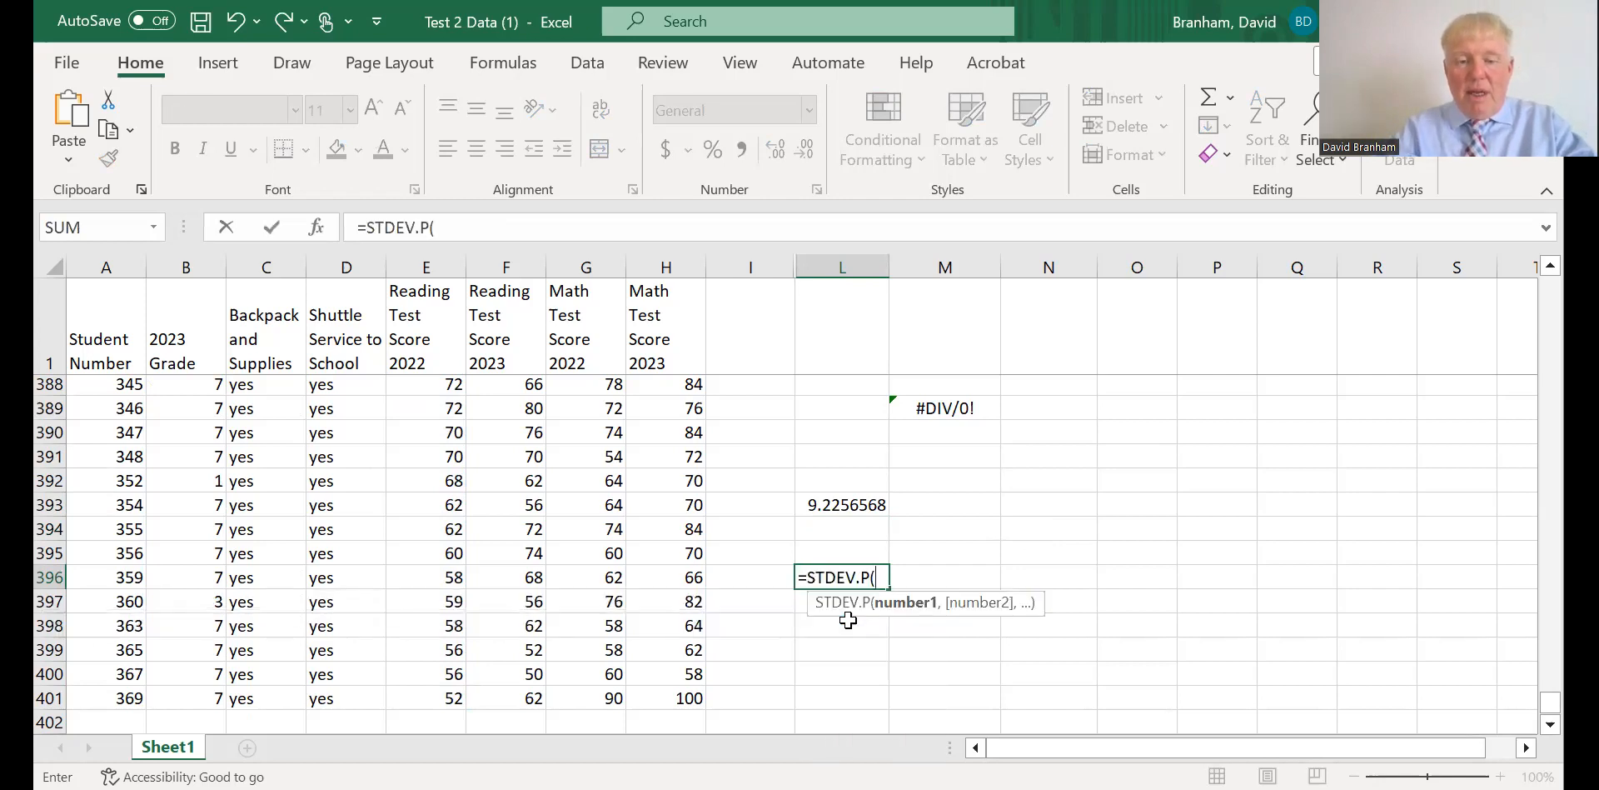
type("e")
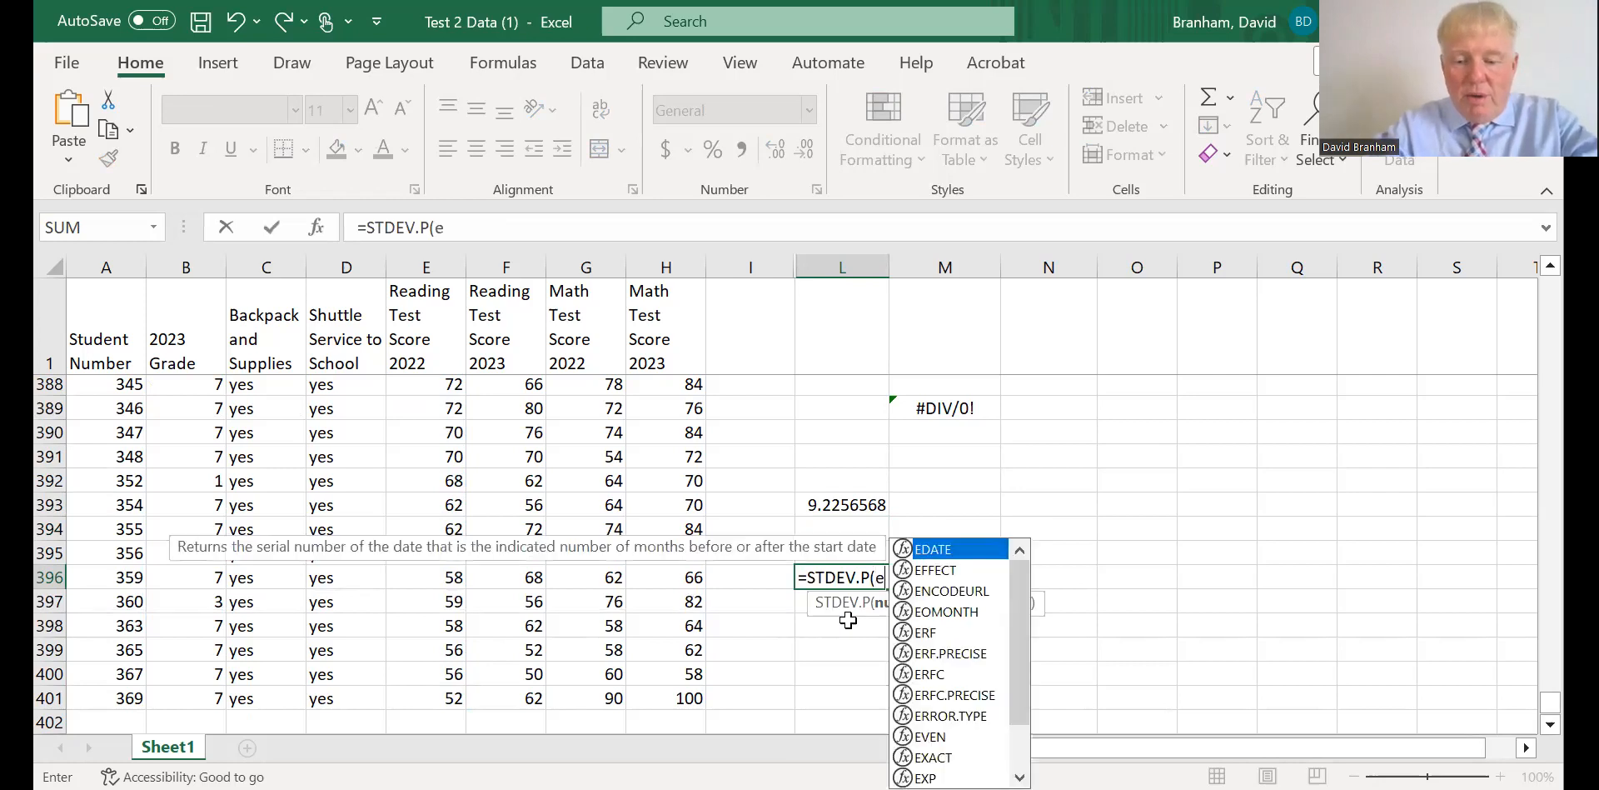
type("2:")
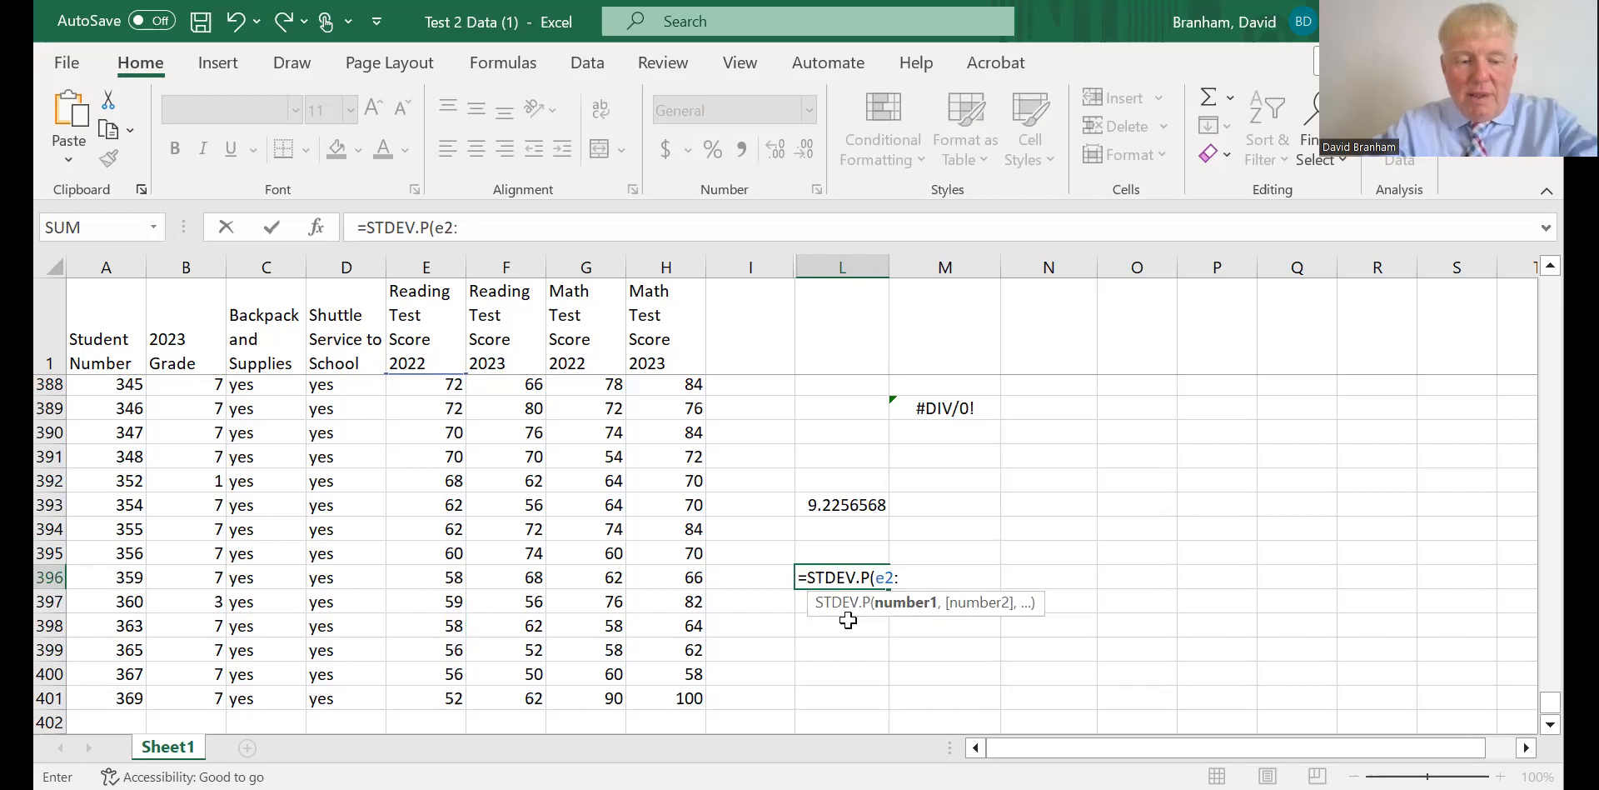
type("e401")
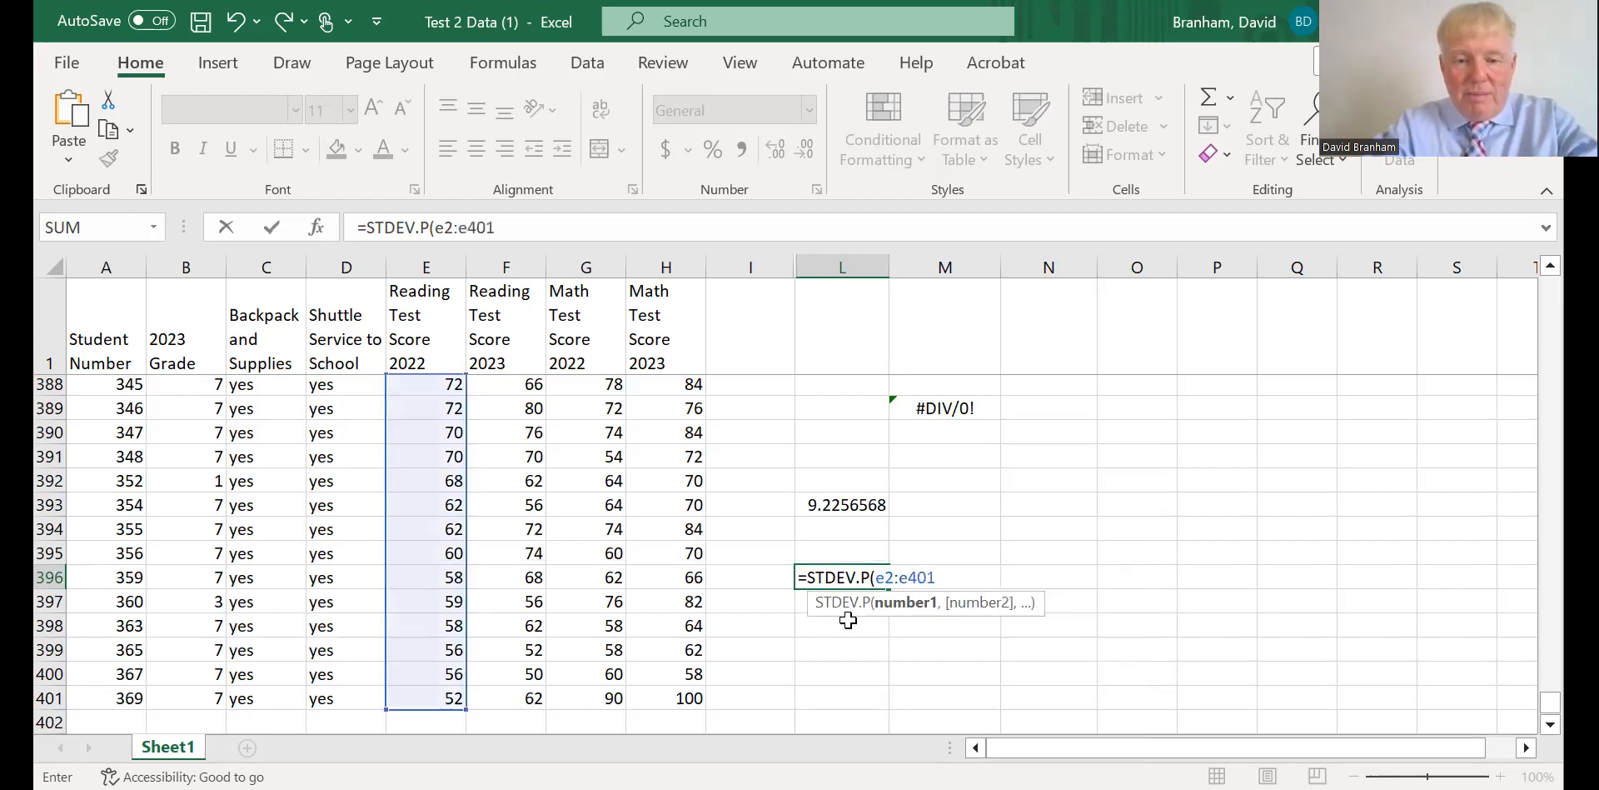
type(")")
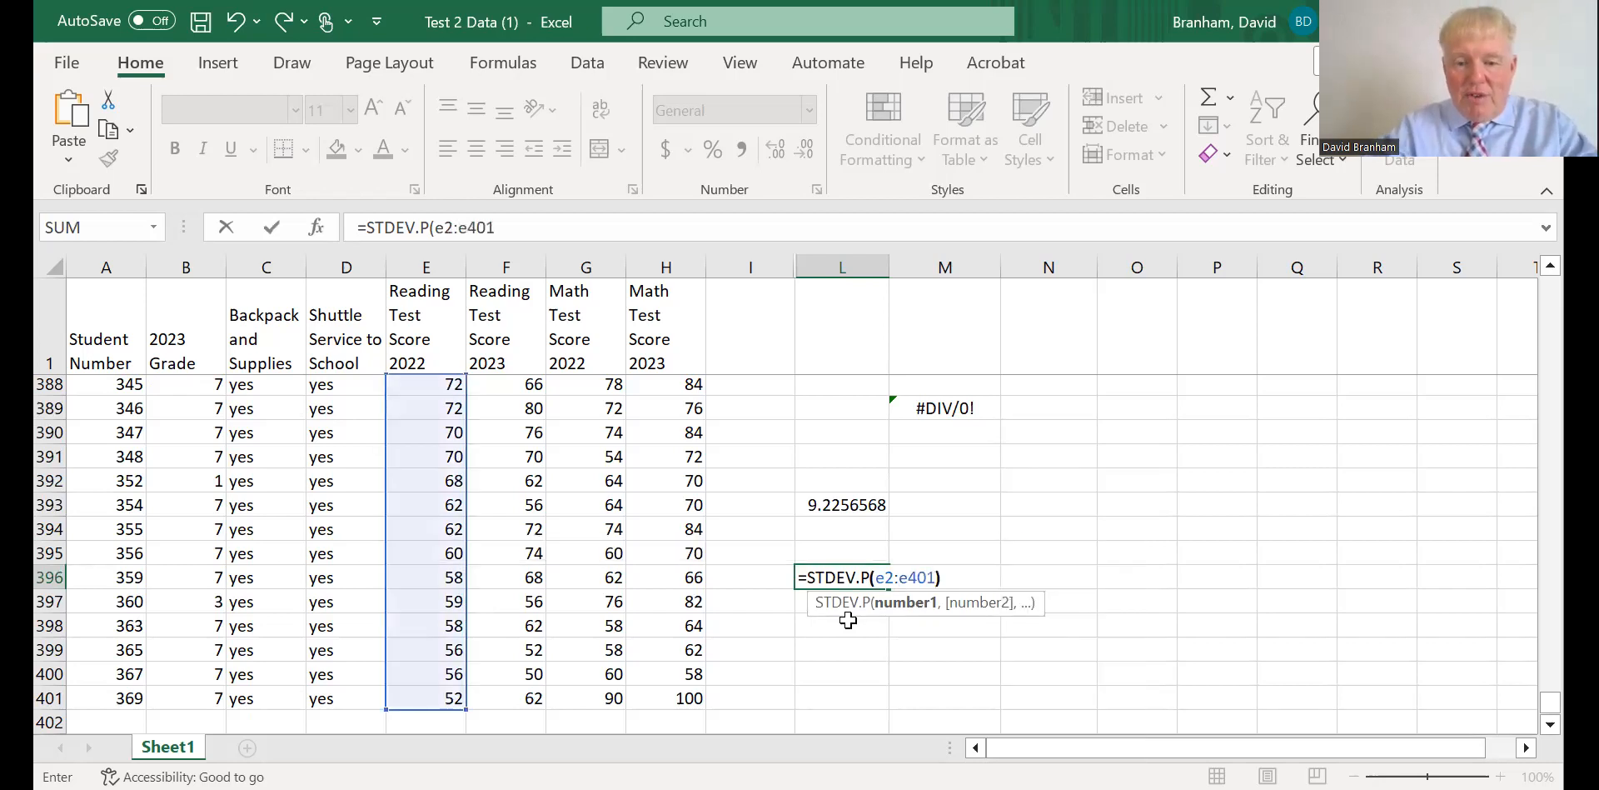
key("Return")
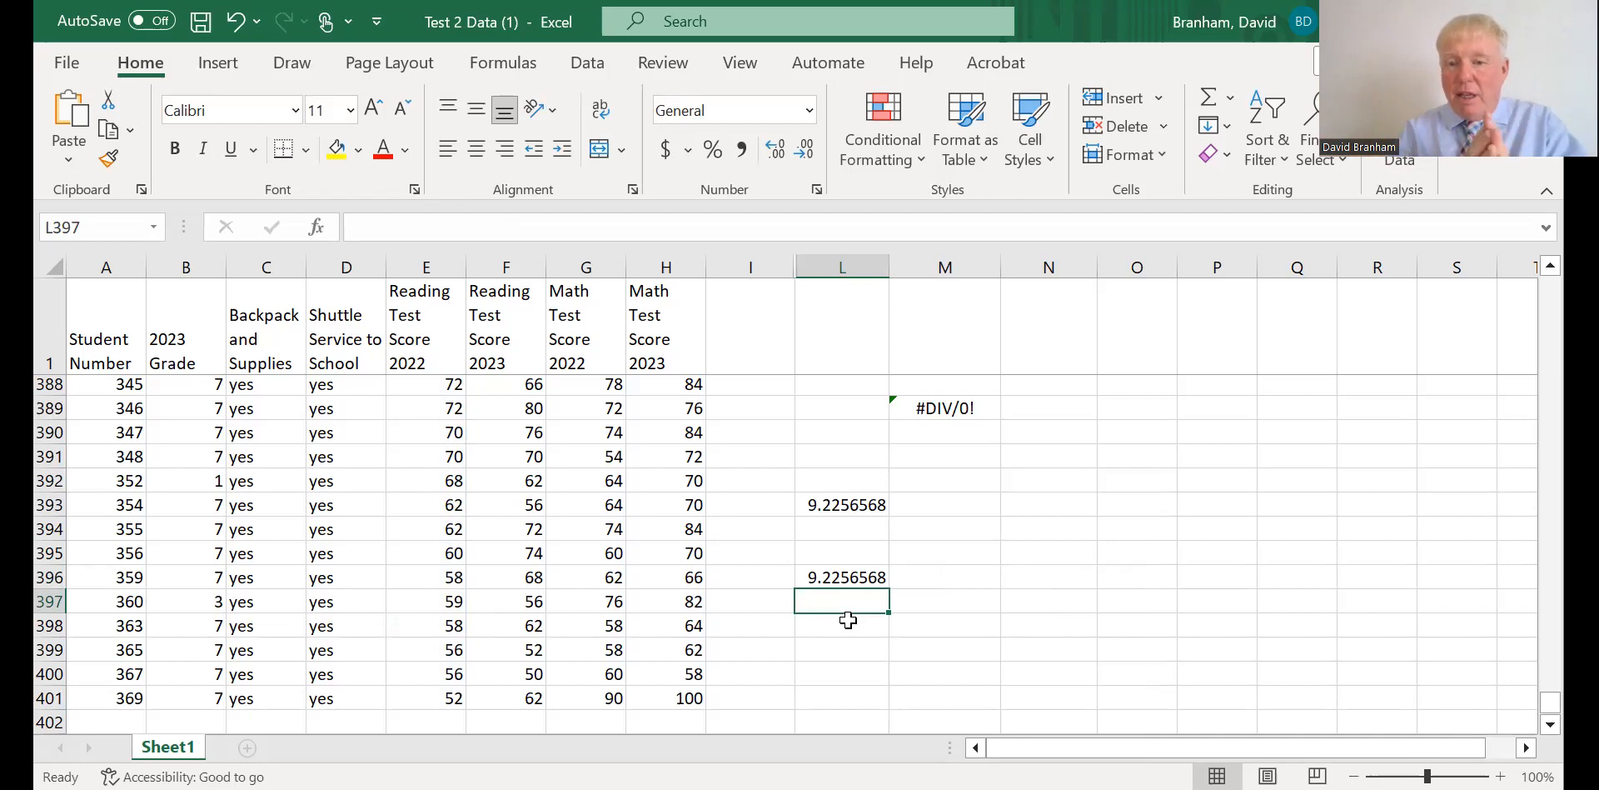
Clear the standard deviation trial results from the range L389:M397.
left_click(833, 579)
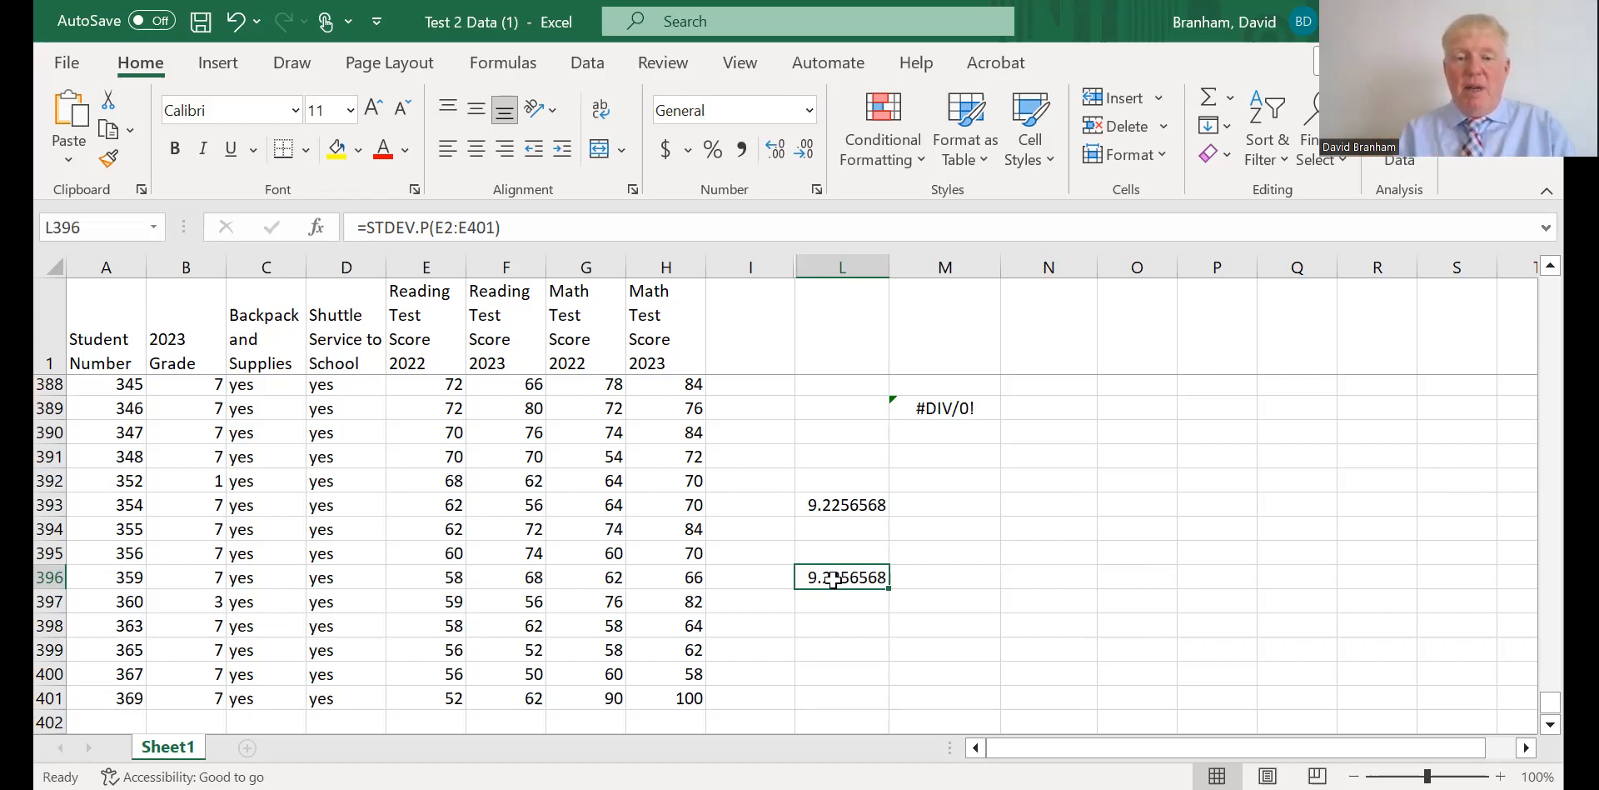
left_click_drag(853, 408, 918, 600)
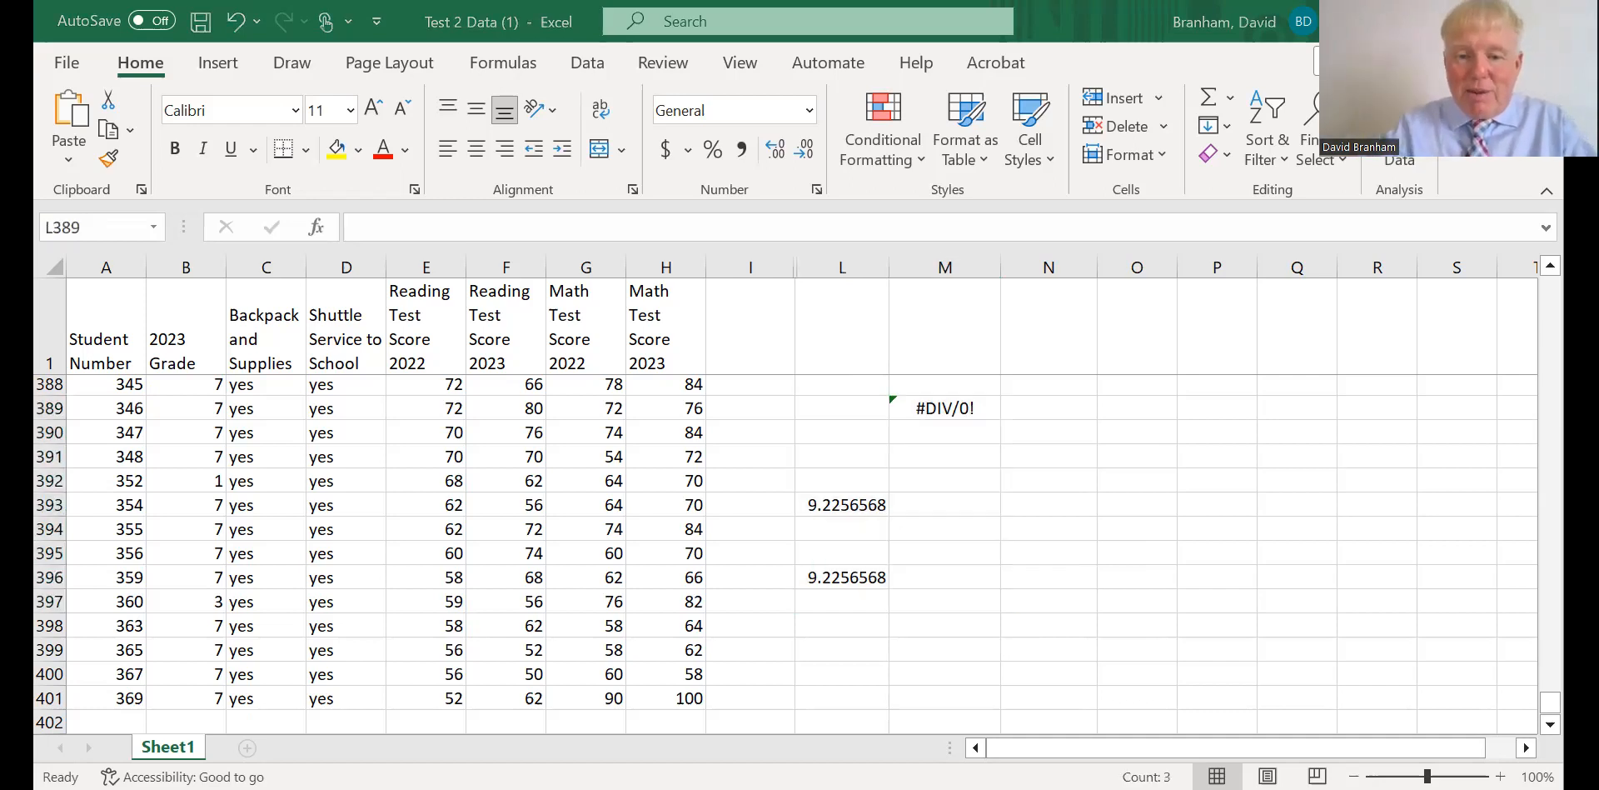
left_click(1021, 407)
key("Delete")
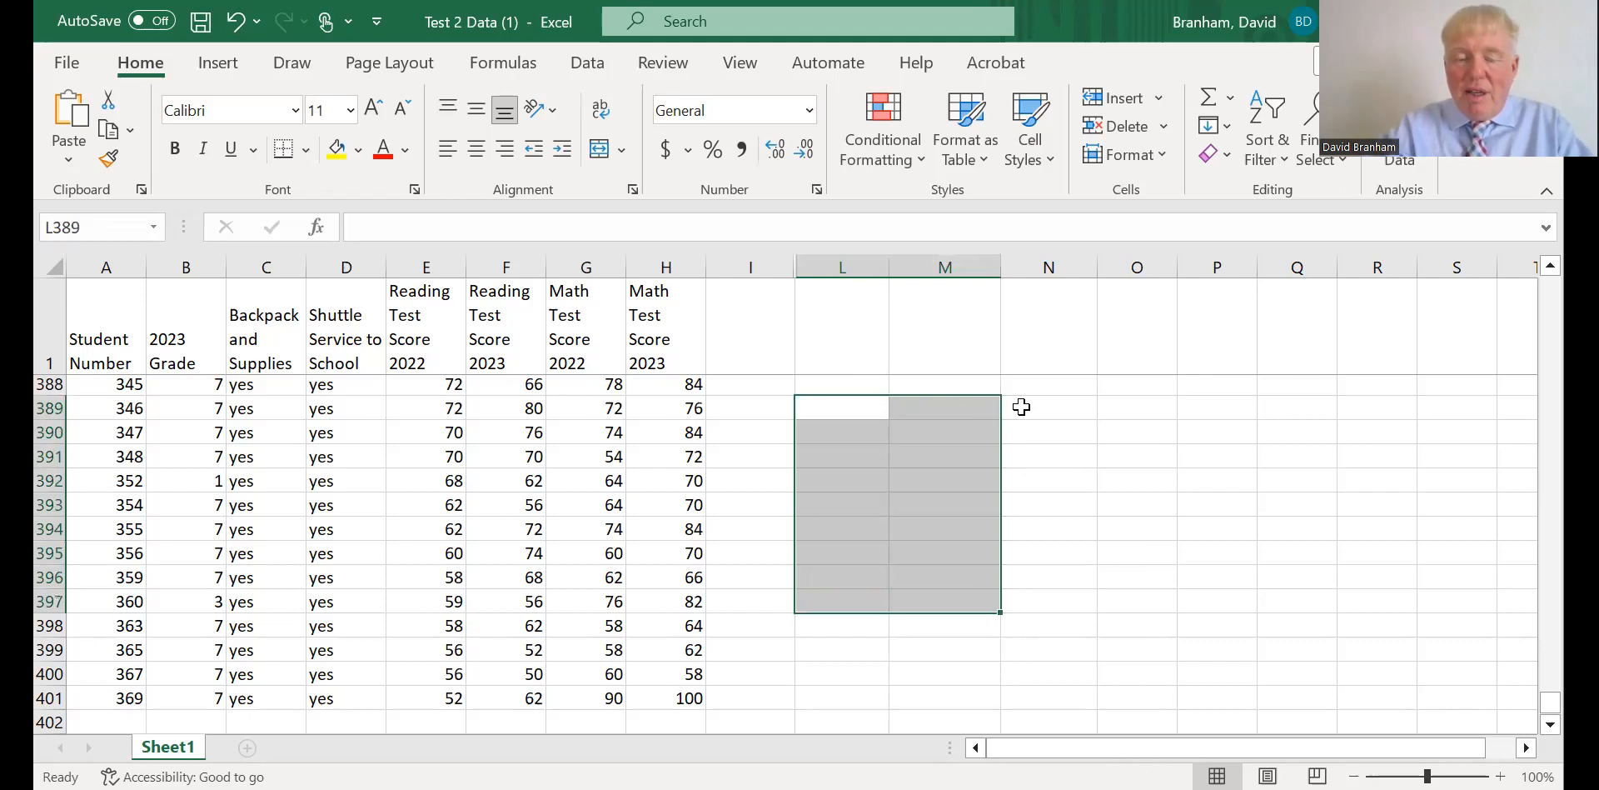
left_click(1046, 528)
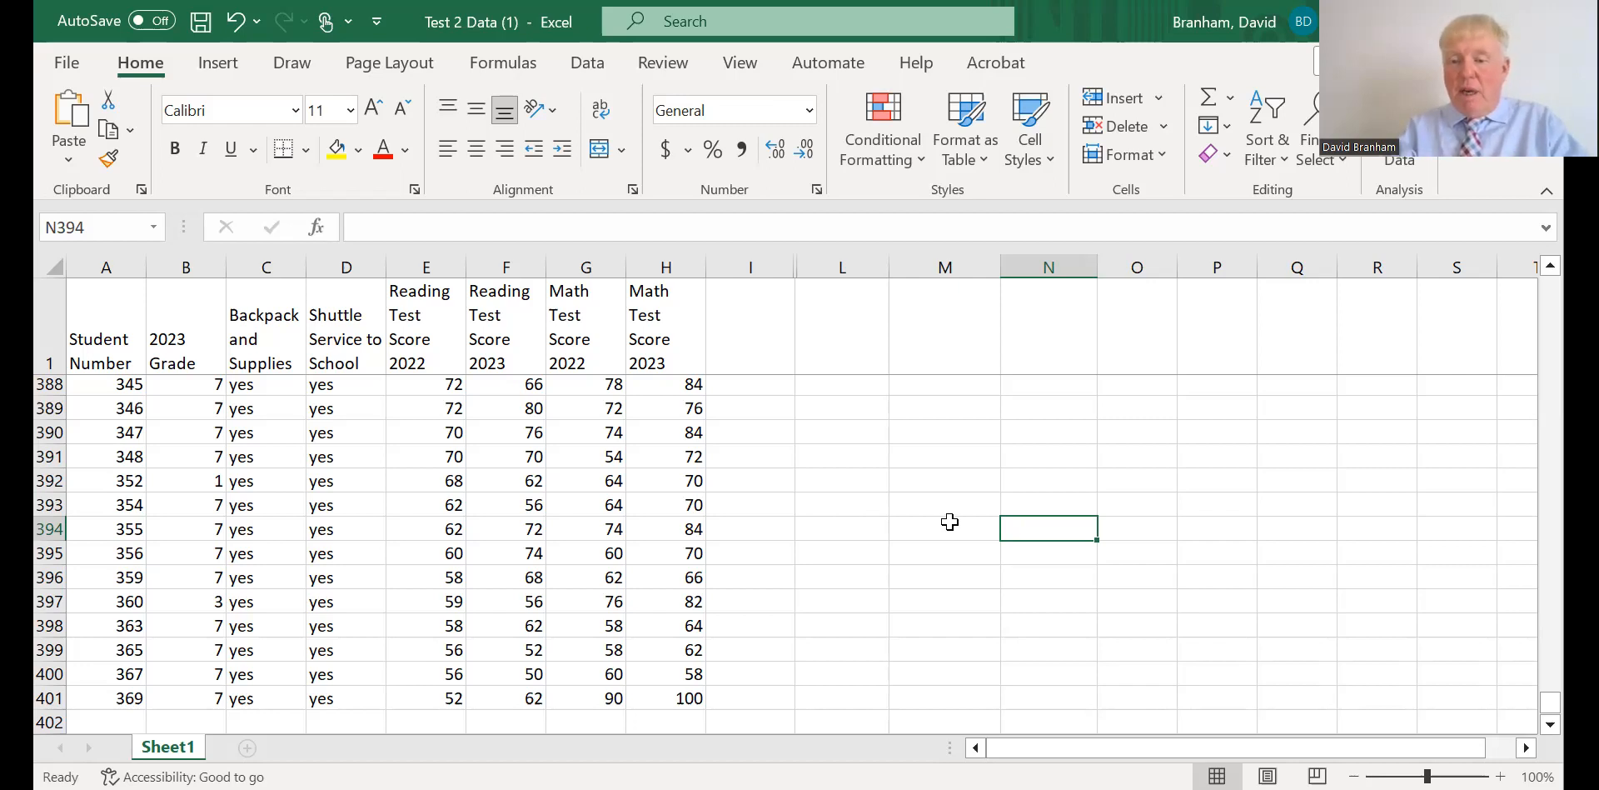
Delete the STDEV.P formula from M2 at the start of the data.
left_click_drag(1549, 708, 1507, 268)
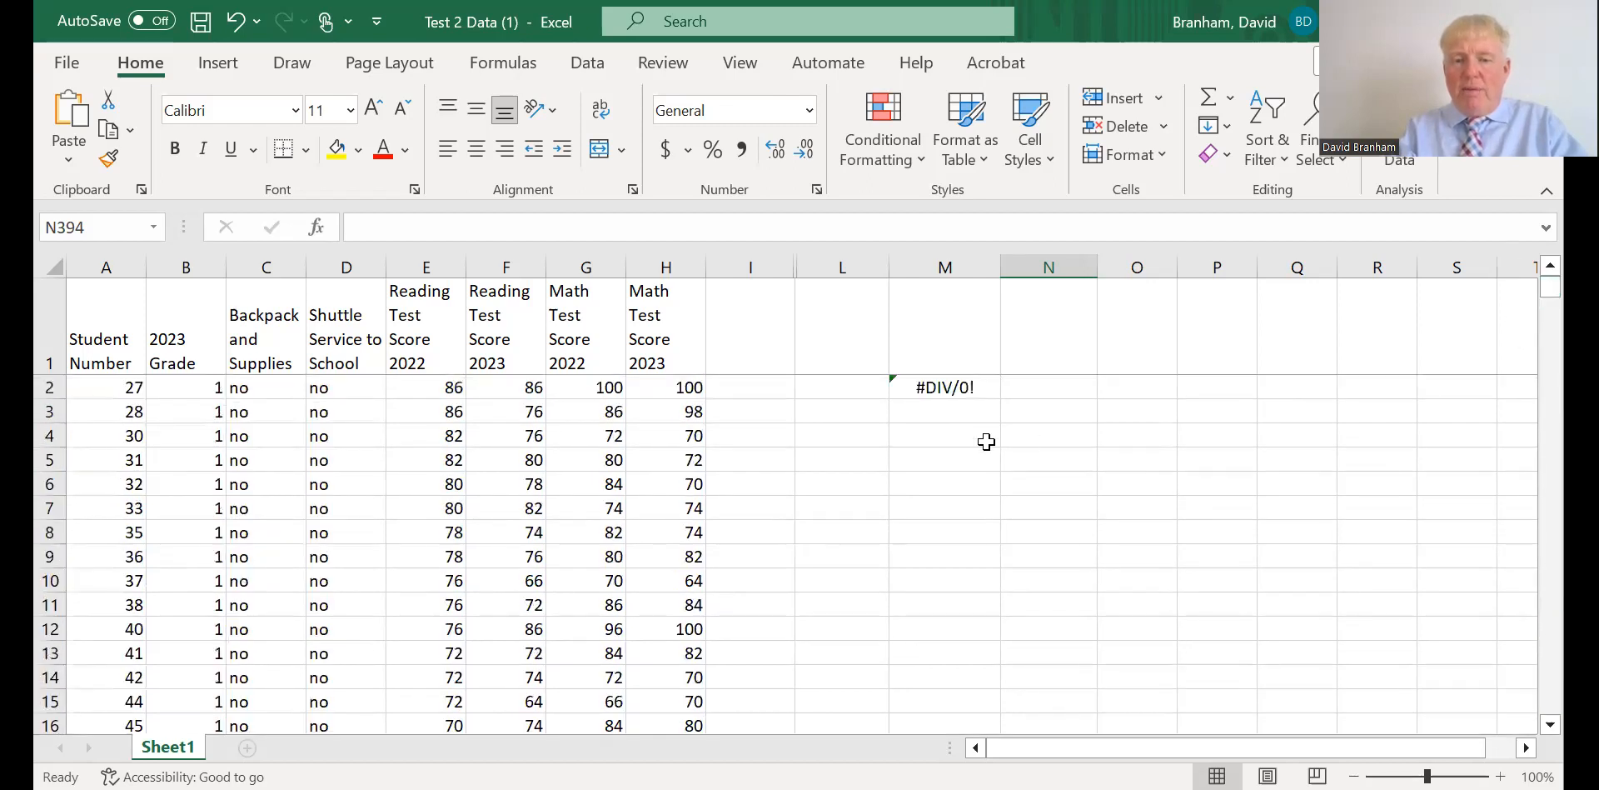
left_click(952, 389)
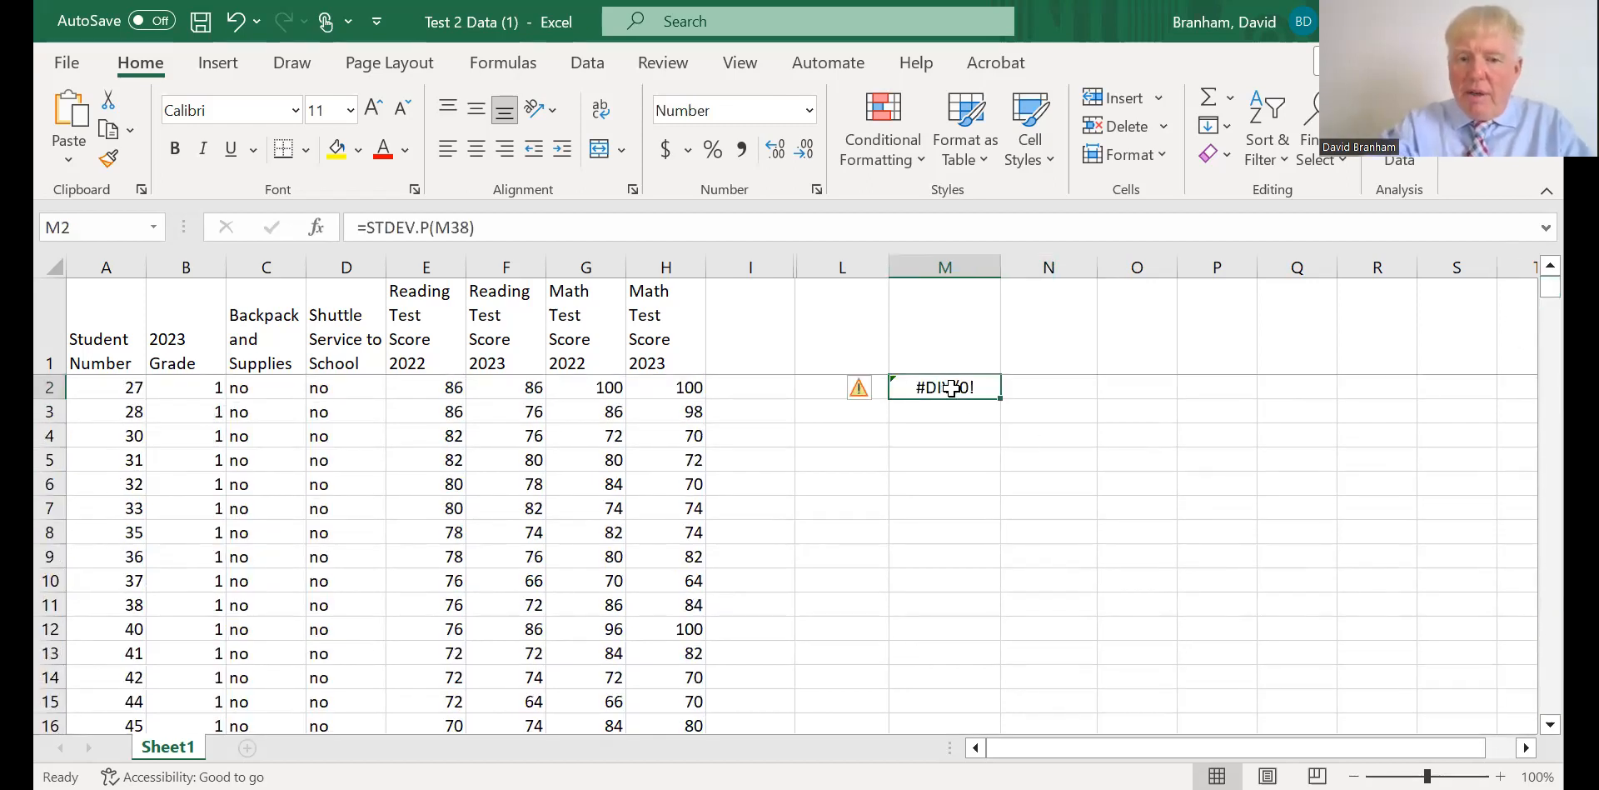
key("Delete")
left_click(970, 458)
Enter the column header Read Diff in L1.
left_click(852, 389)
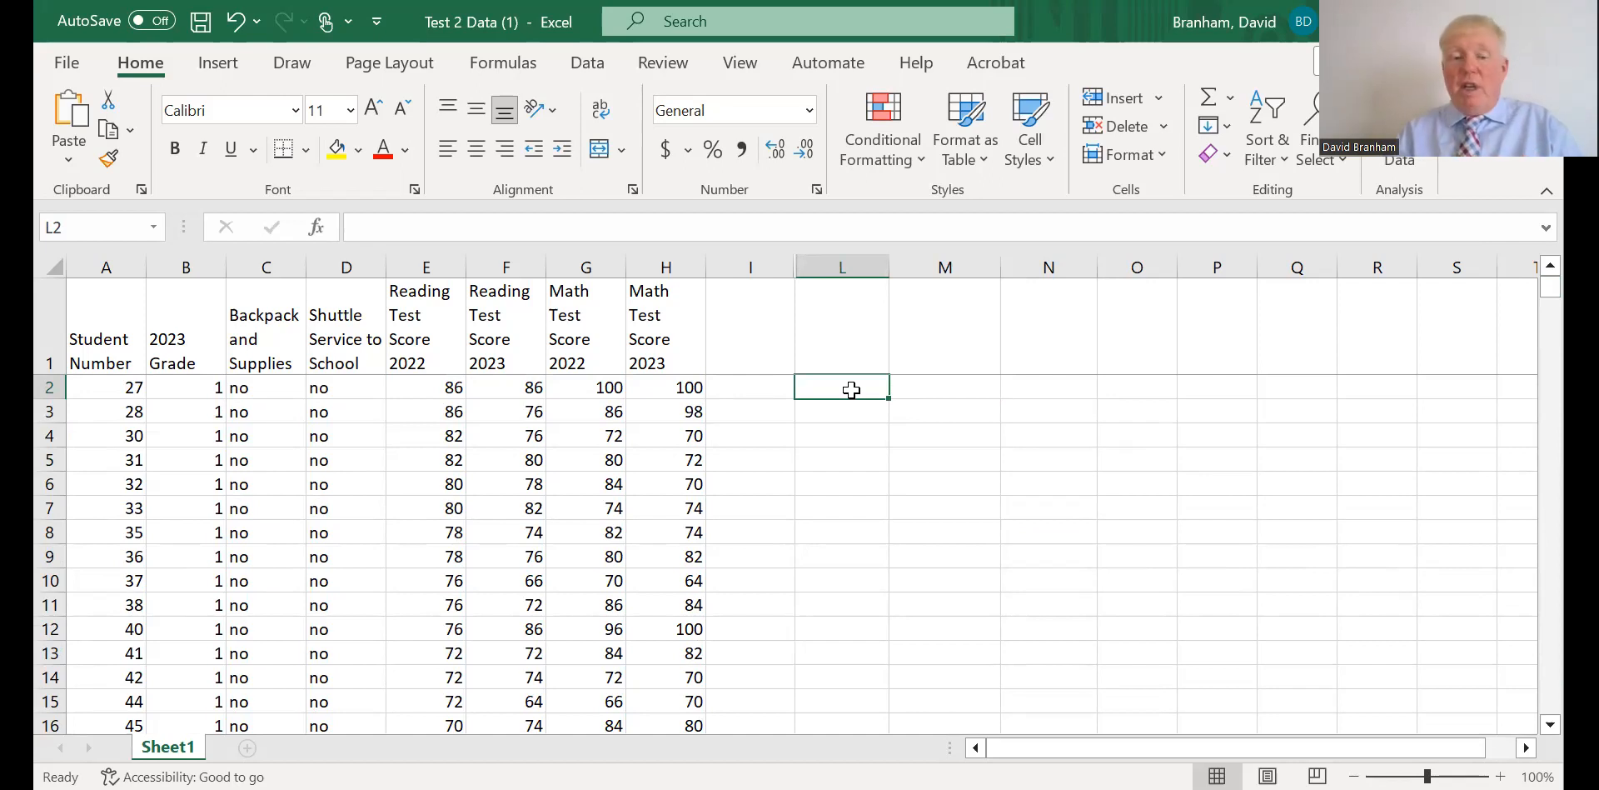
left_click(850, 330)
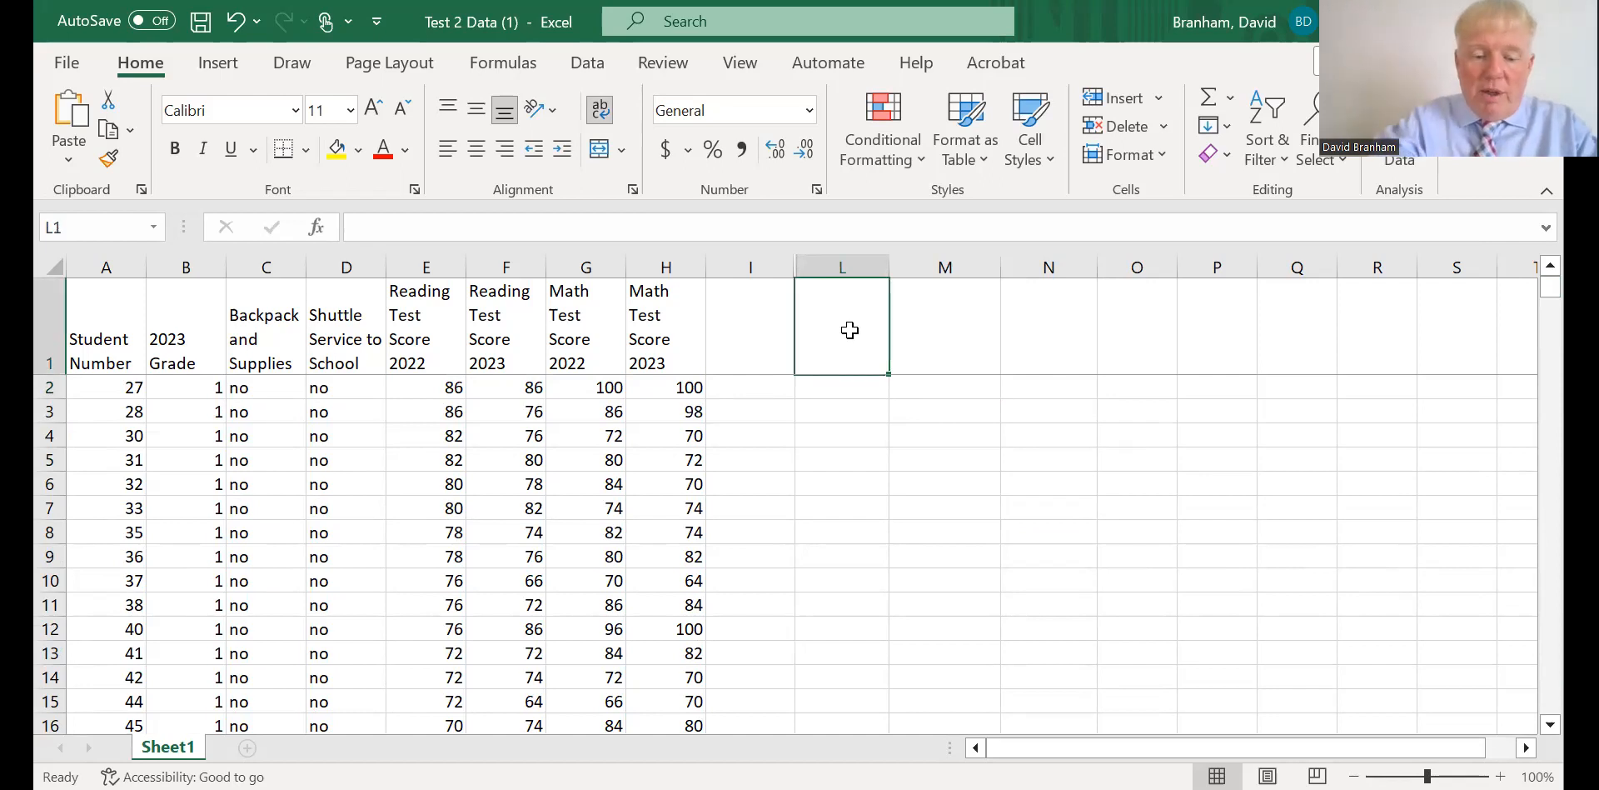
type("Read Diff")
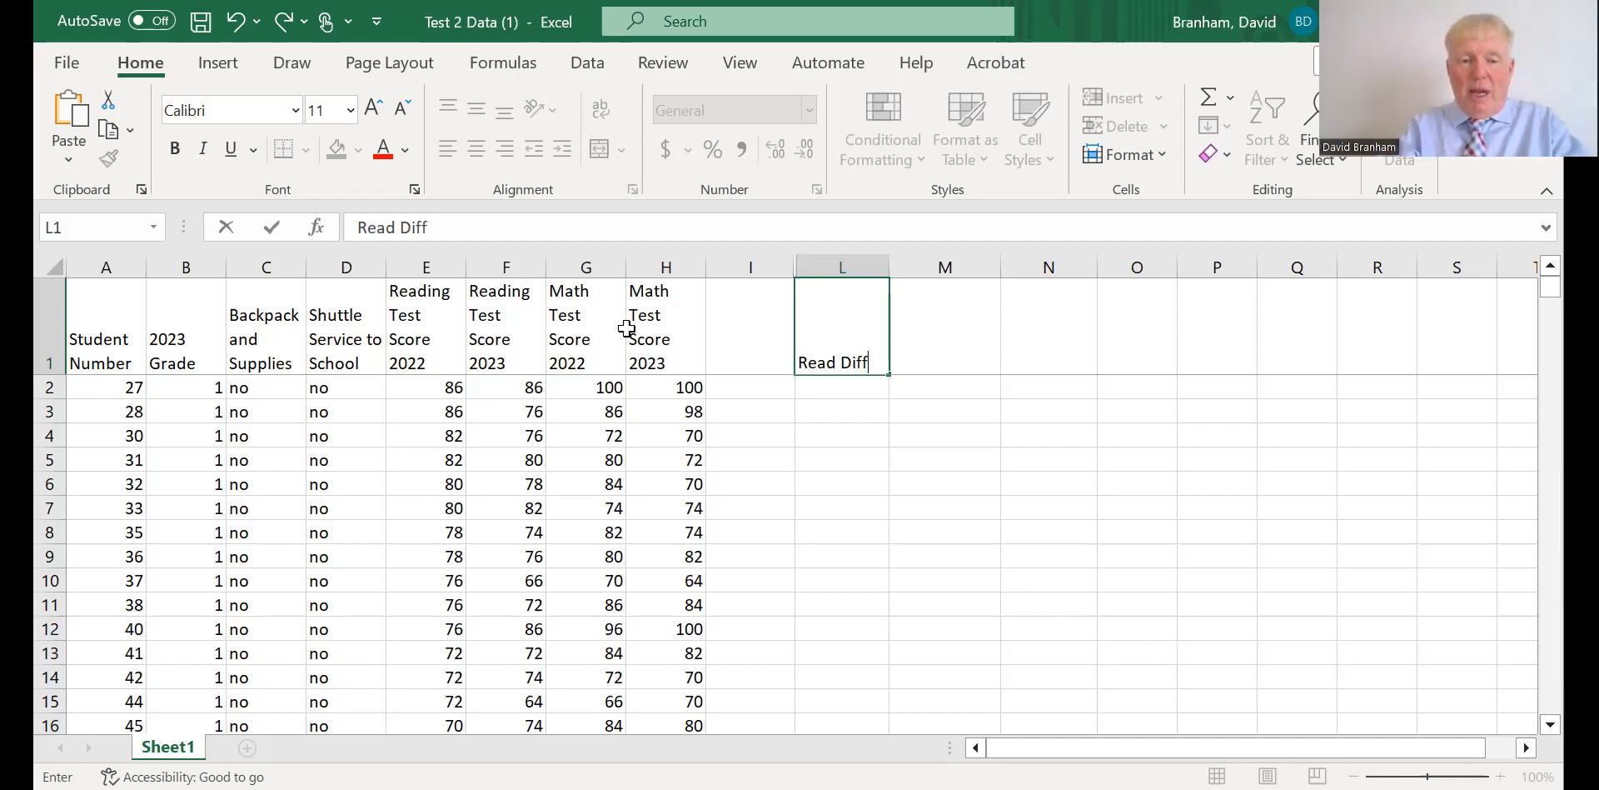
Calculate the first student's reading score change from 2022 to 2023 in L2 with =F2-E2.
left_click(842, 388)
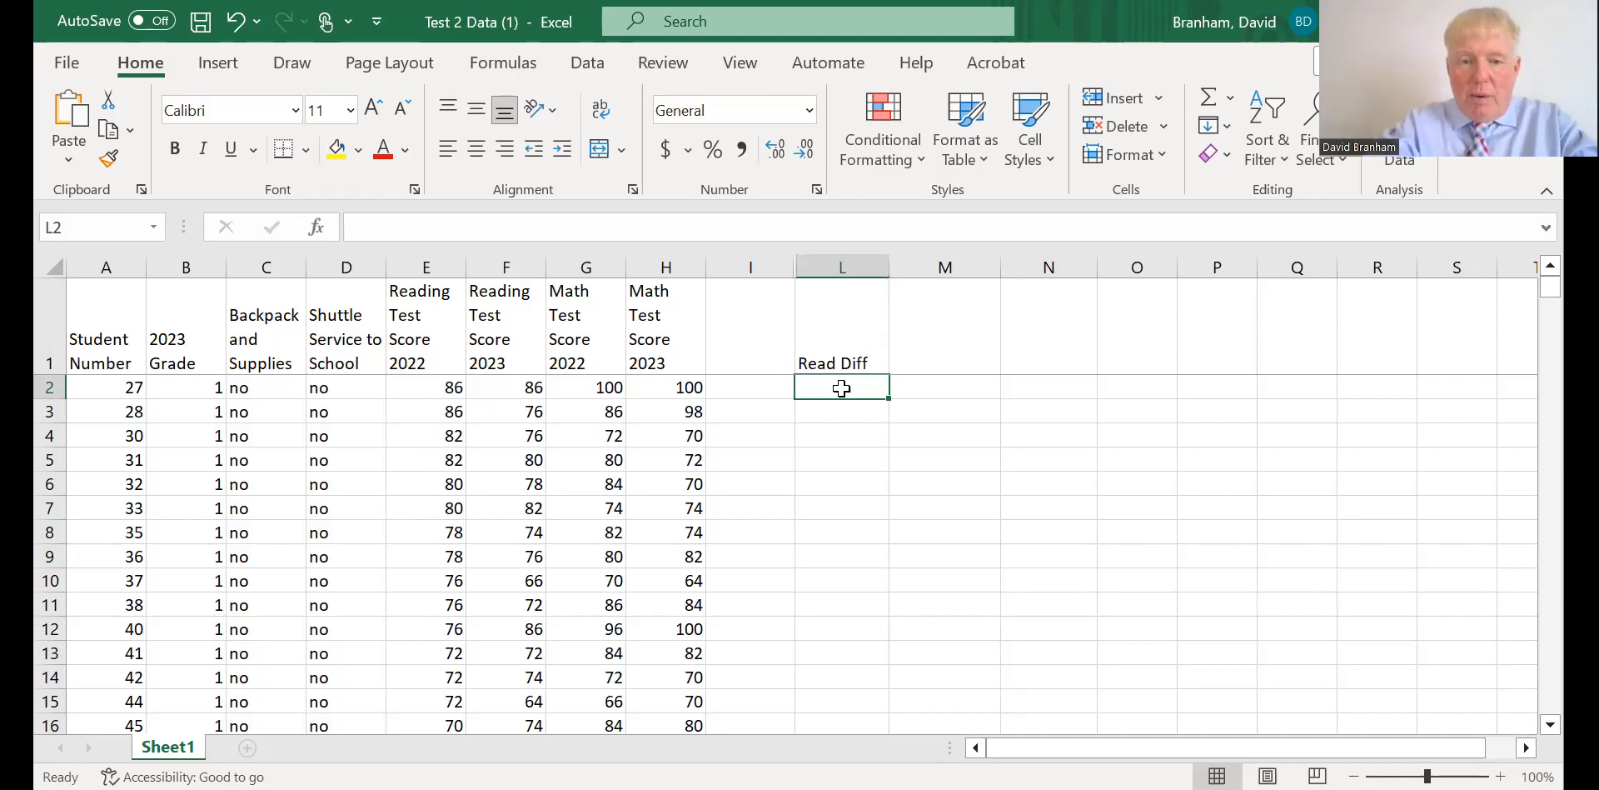
type("=")
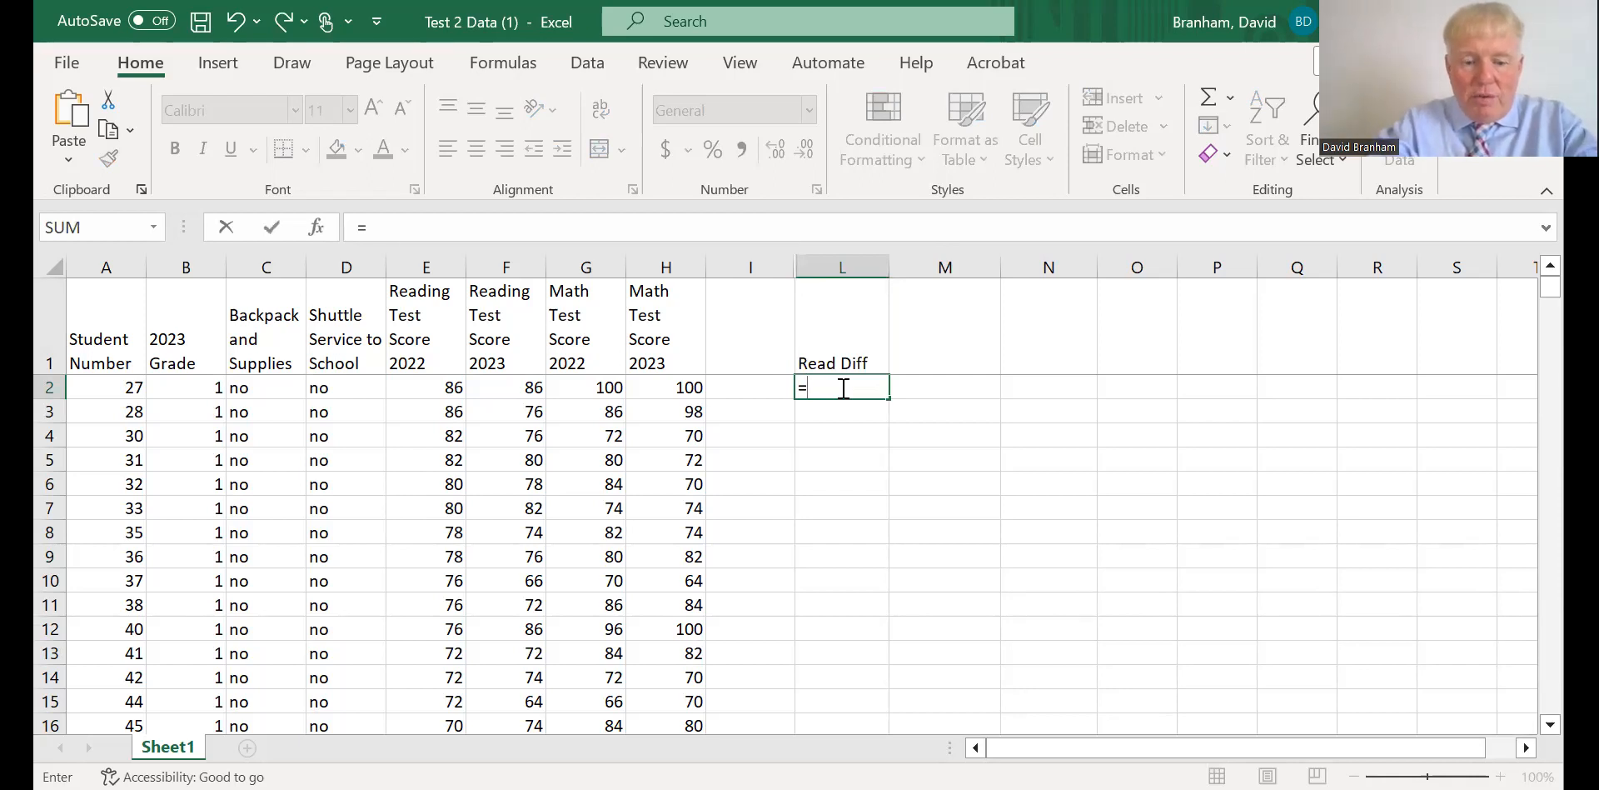
left_click(843, 388)
type("2")
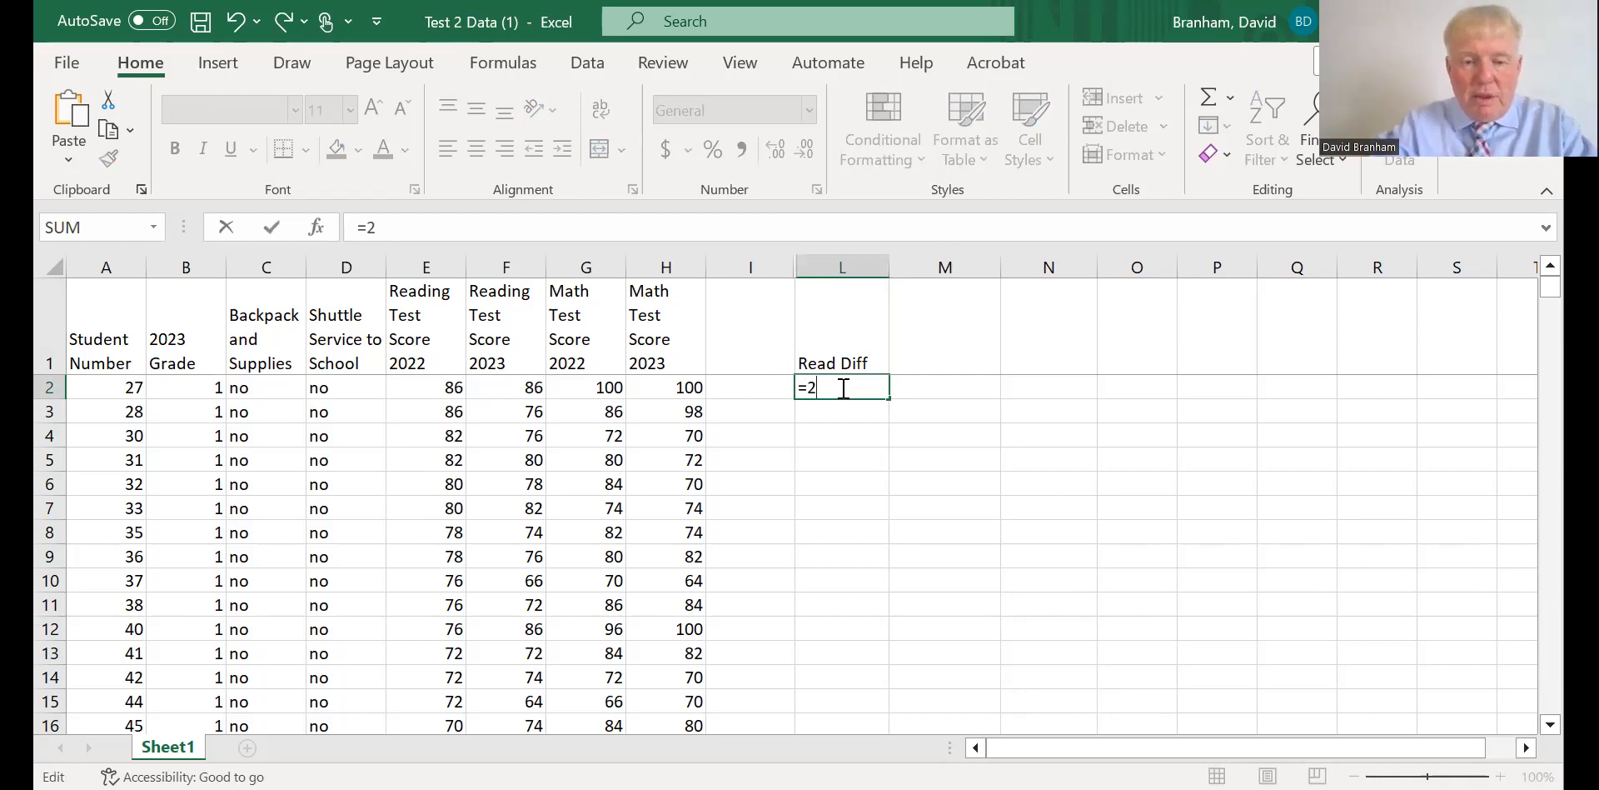
key("BackSpace")
type("f")
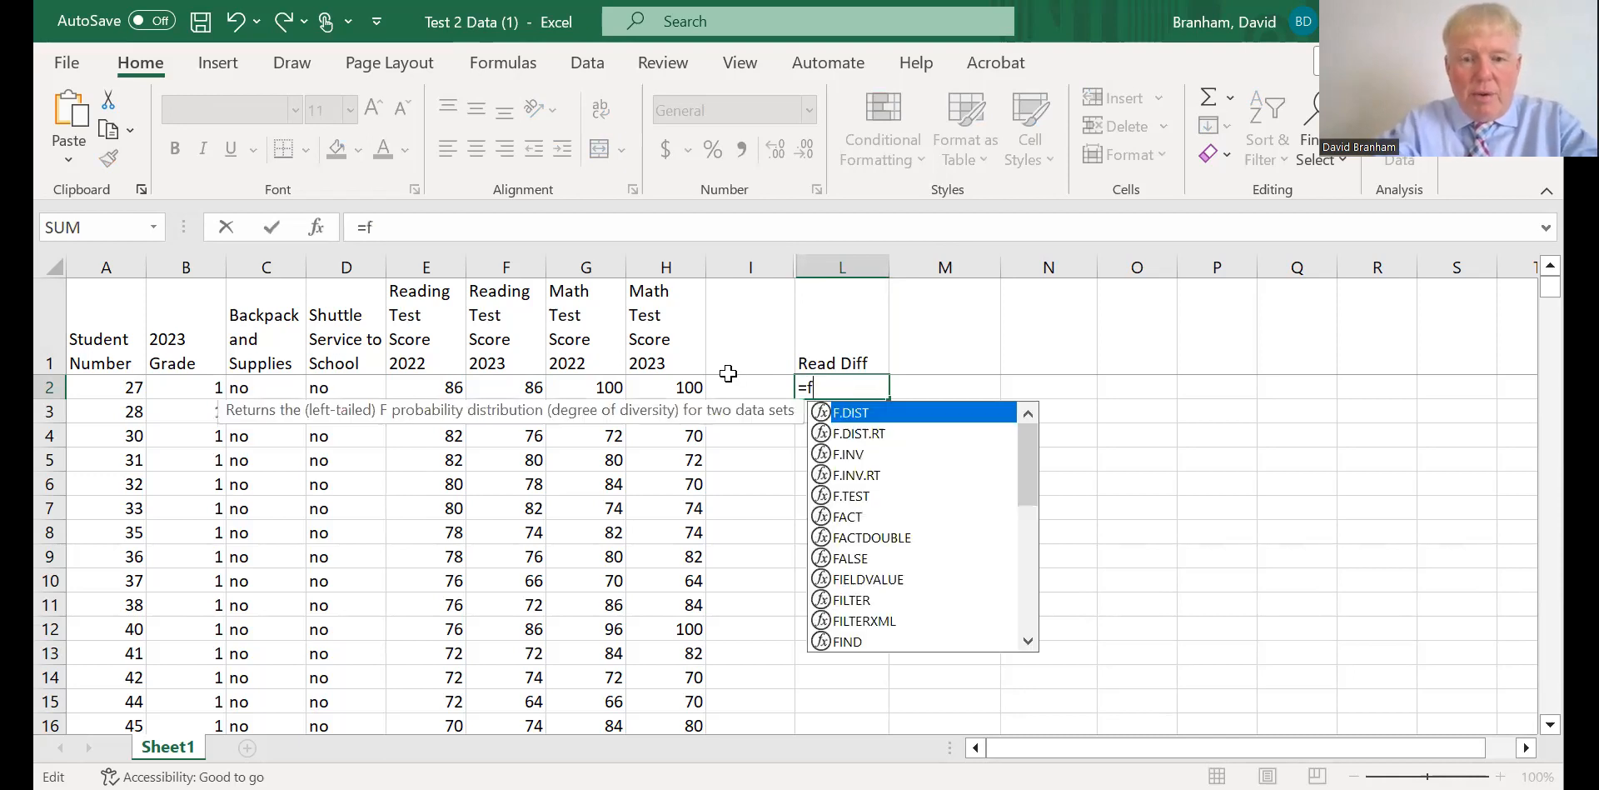
type("2")
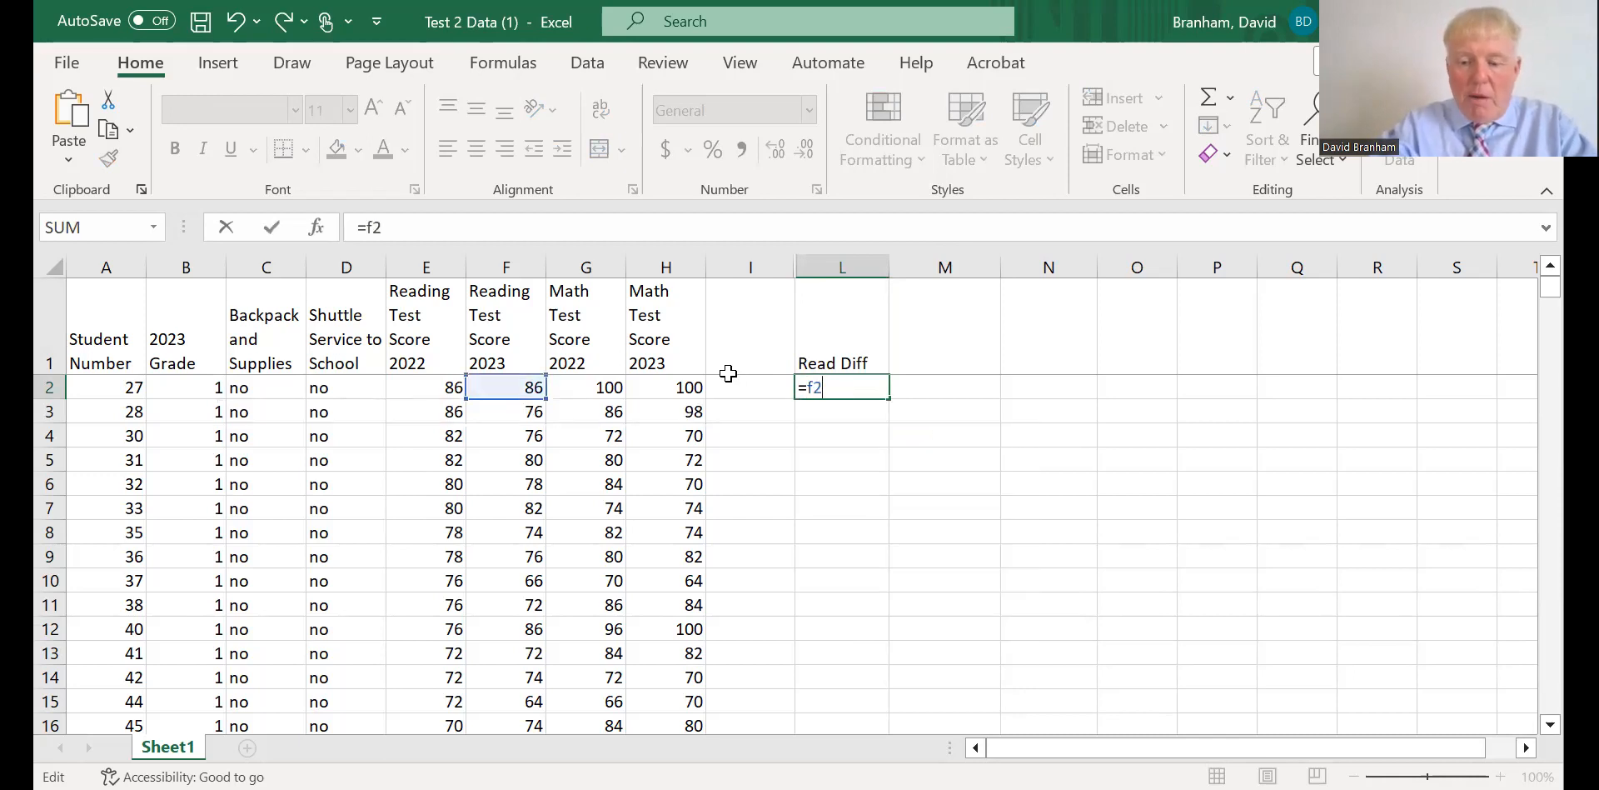
type("-")
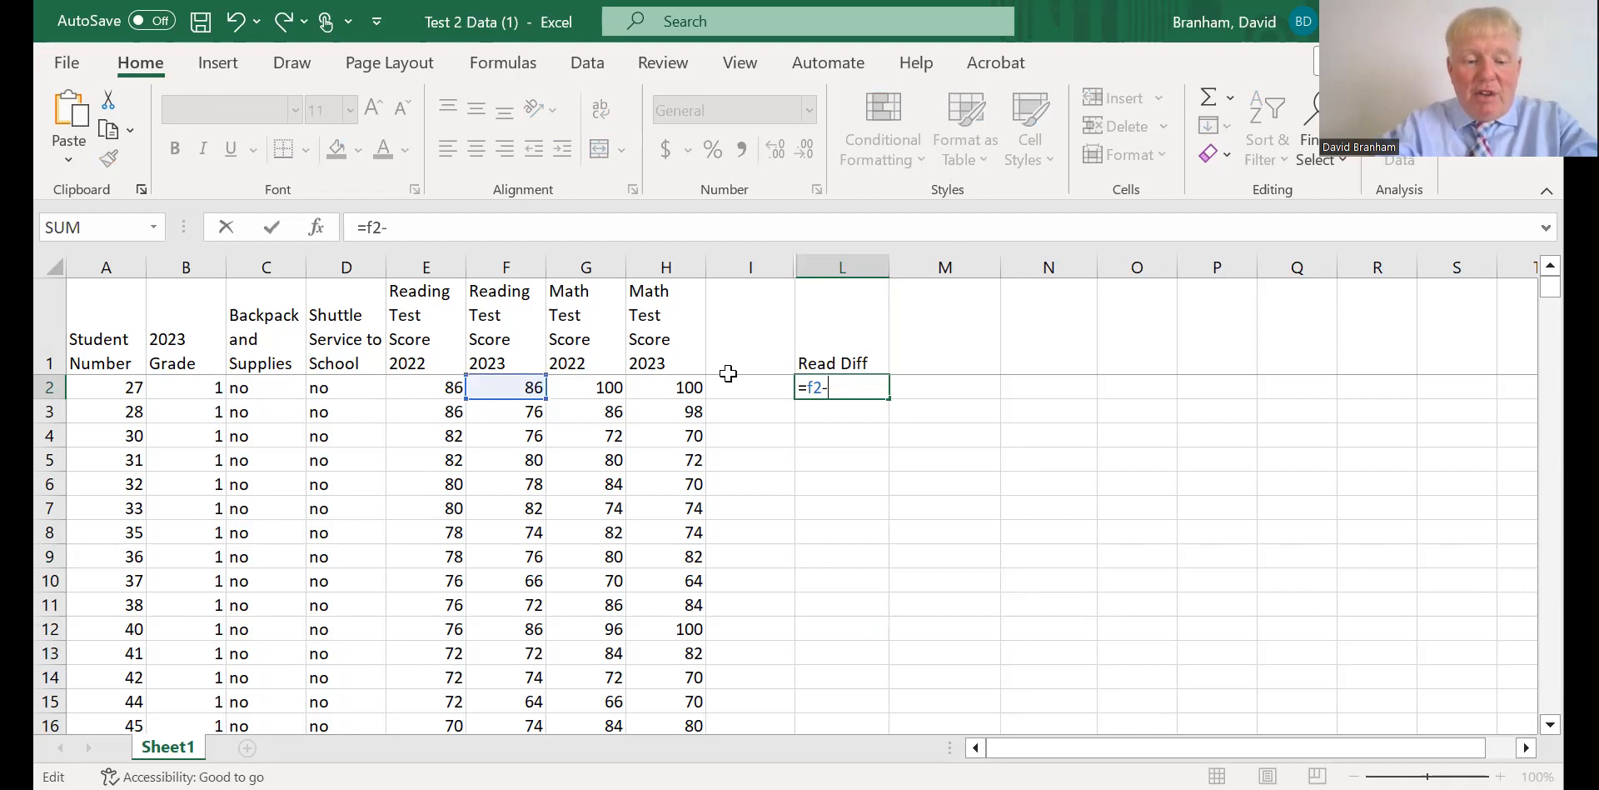
type("e2")
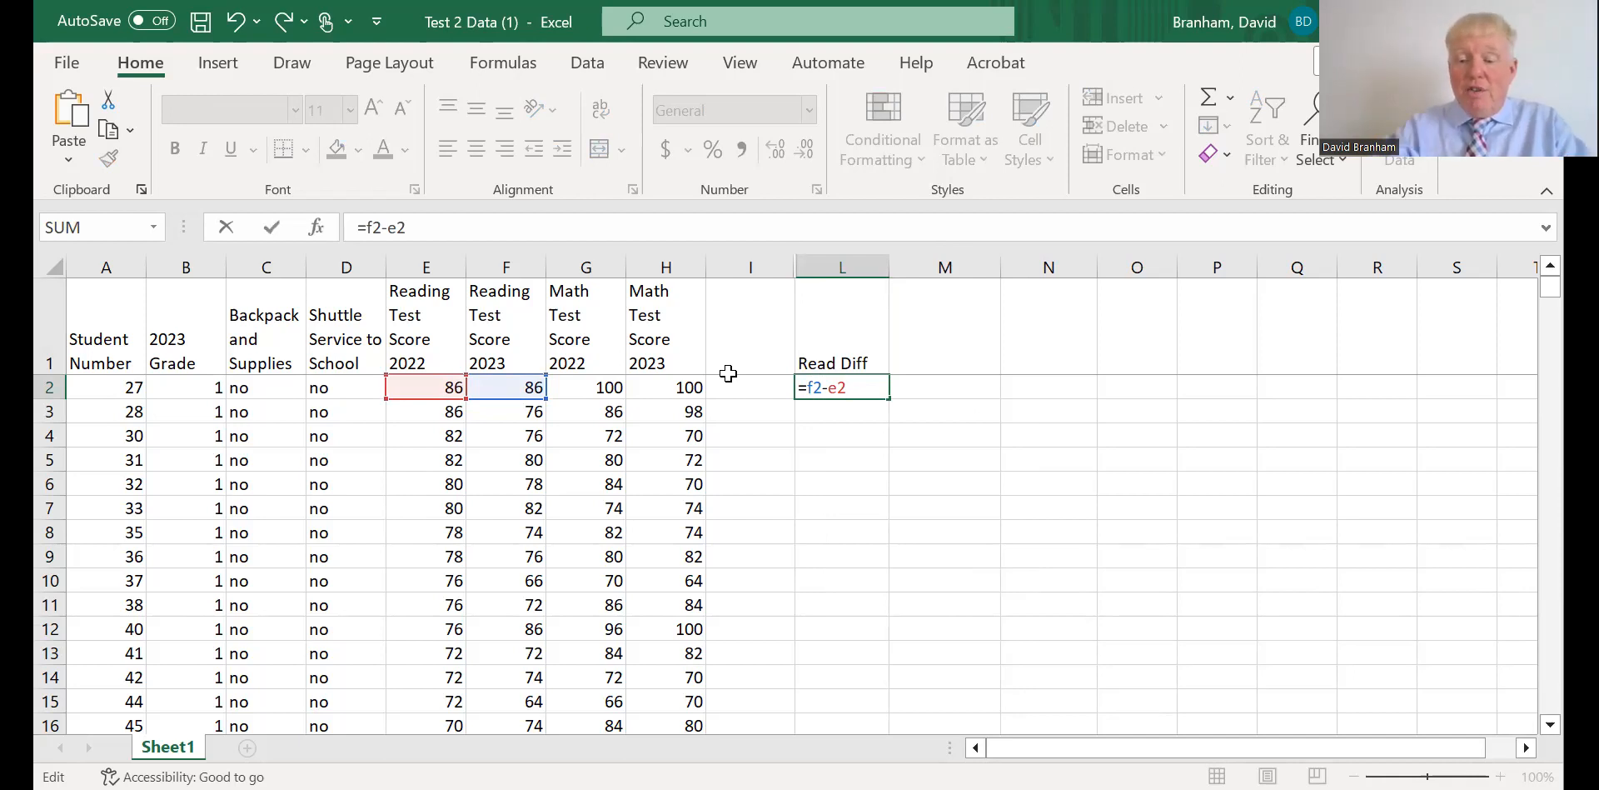
key("Return")
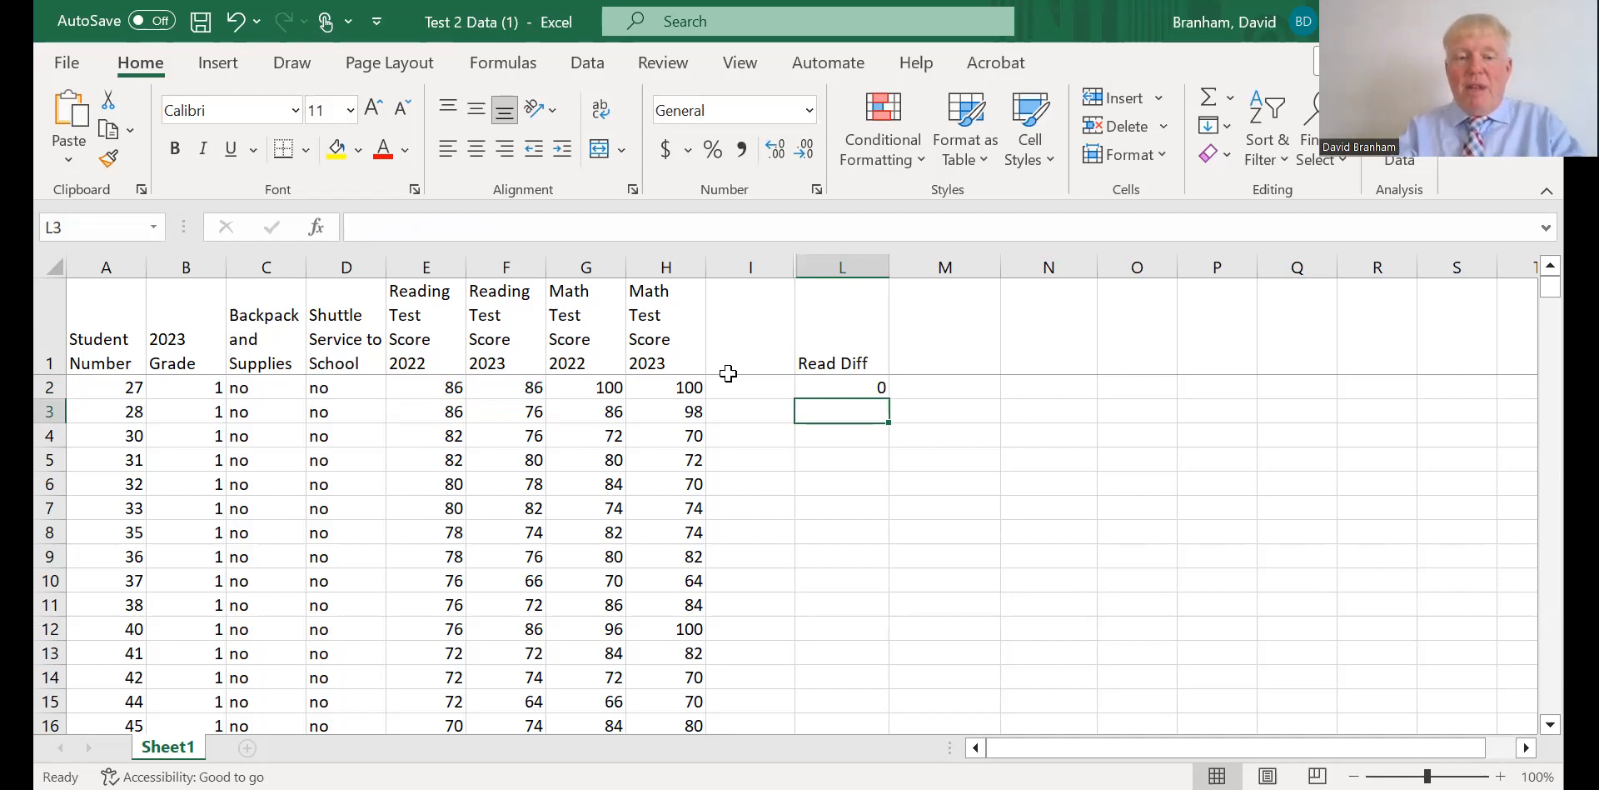
Copy the difference formula from L2 into L3 alone, and clear L3 again.
left_click(863, 388)
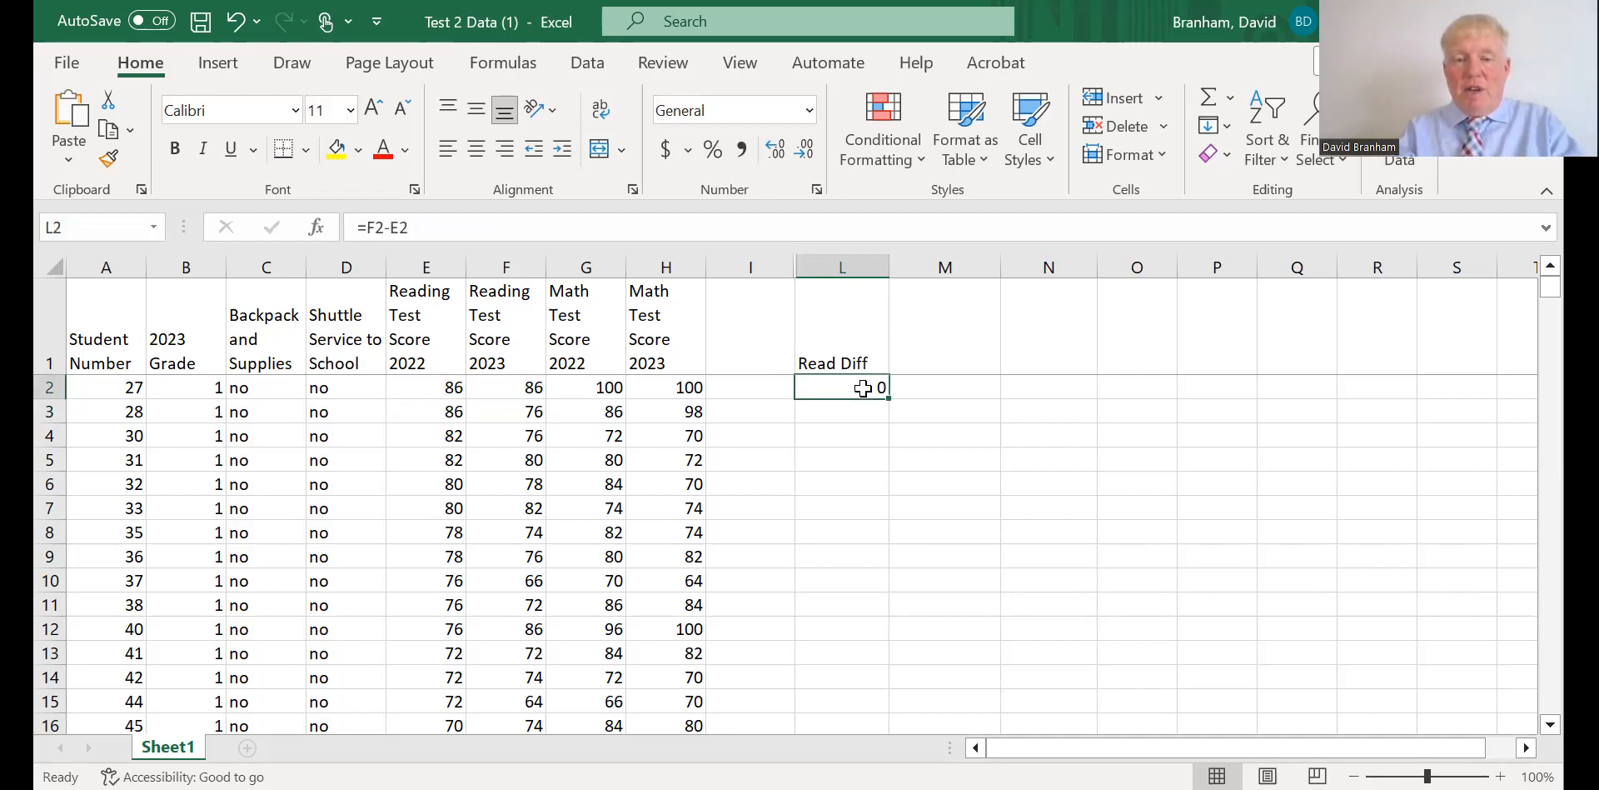
right_click(863, 388)
left_click(933, 203)
left_click(839, 421)
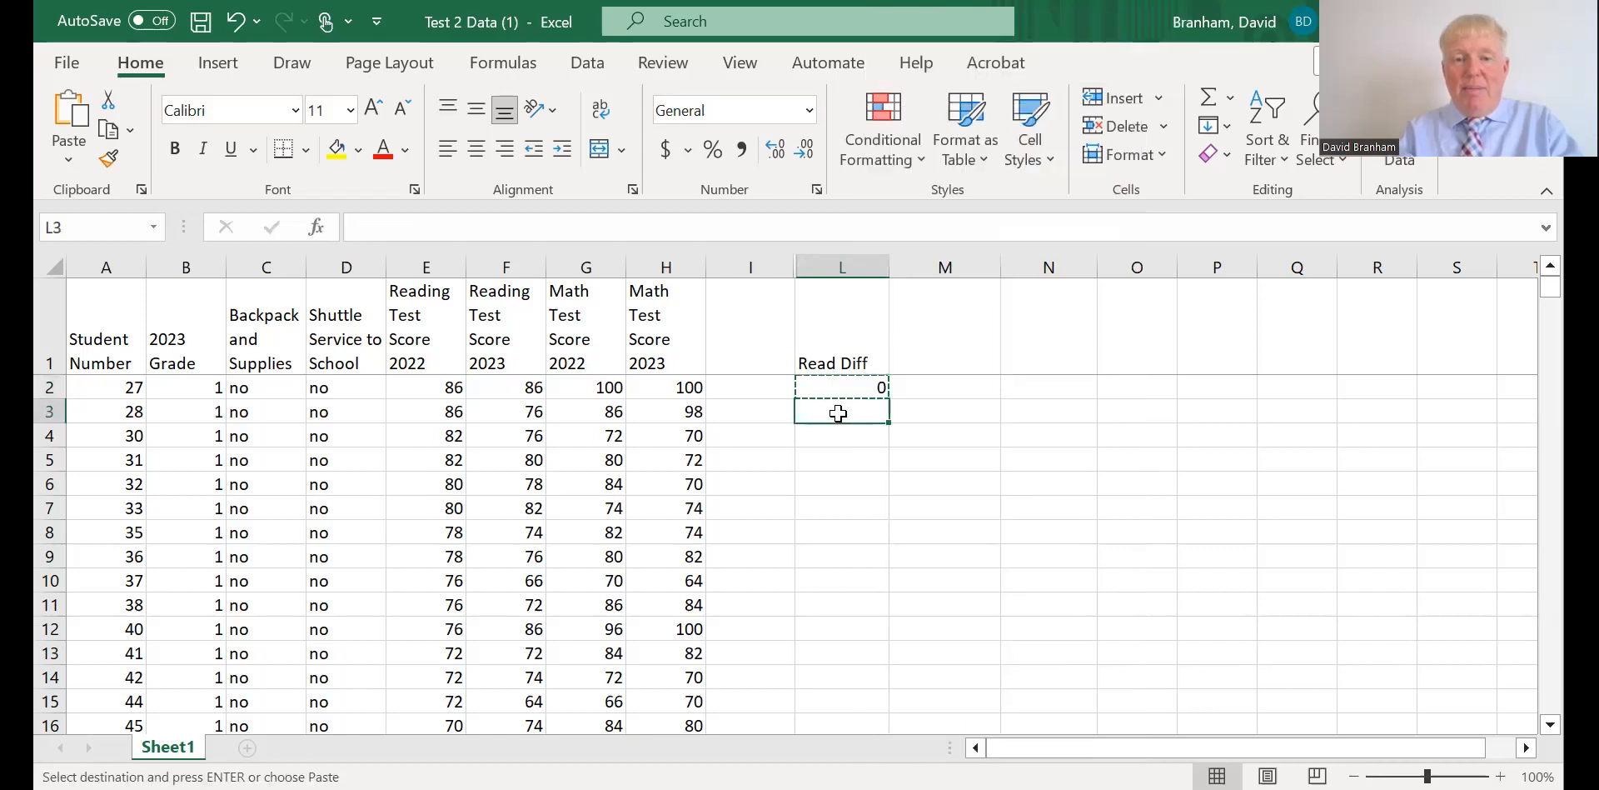
right_click(838, 413)
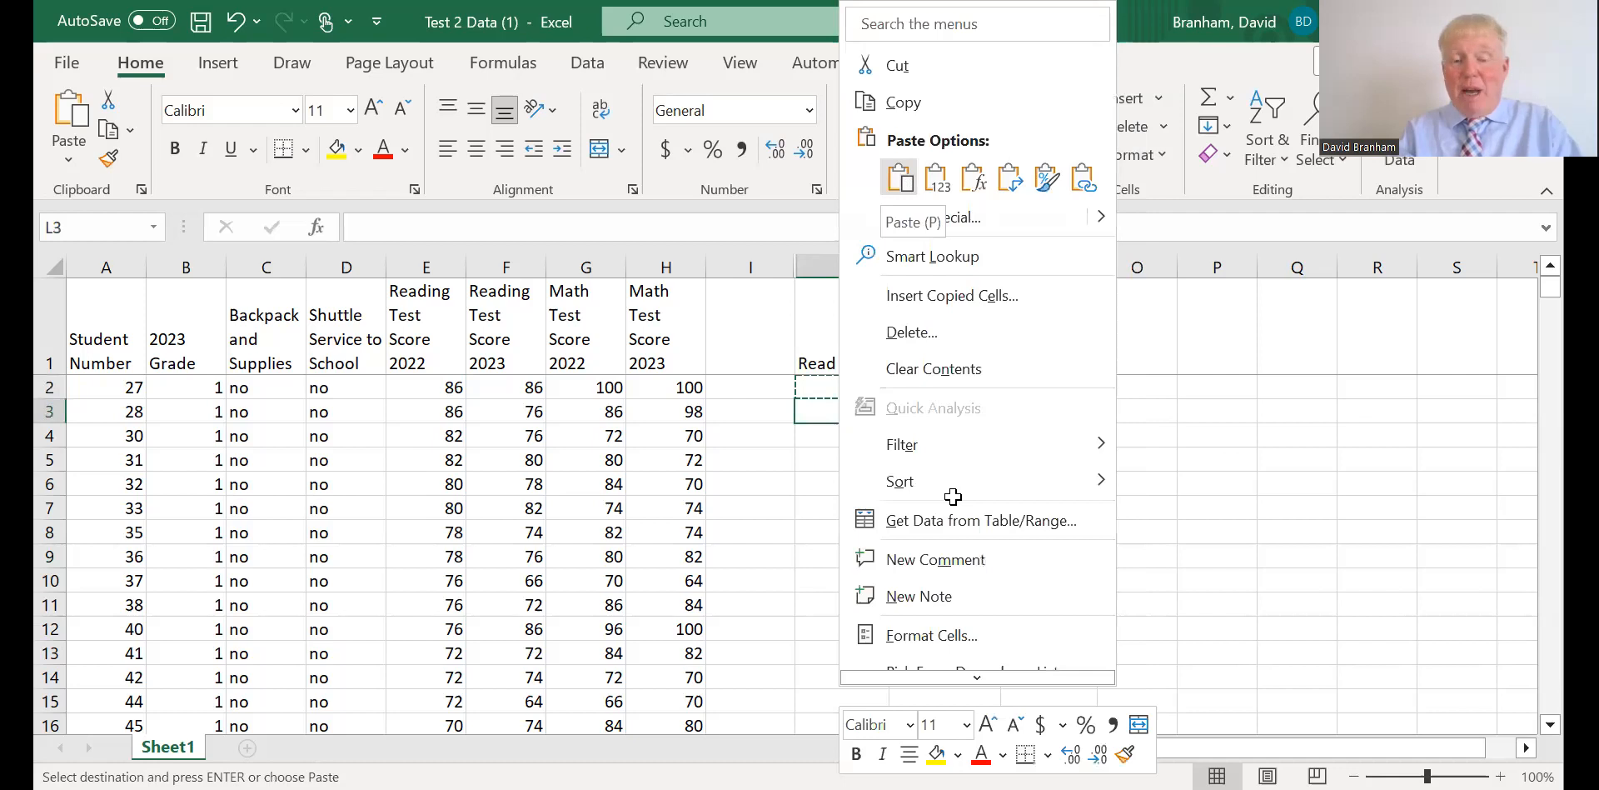
left_click(901, 178)
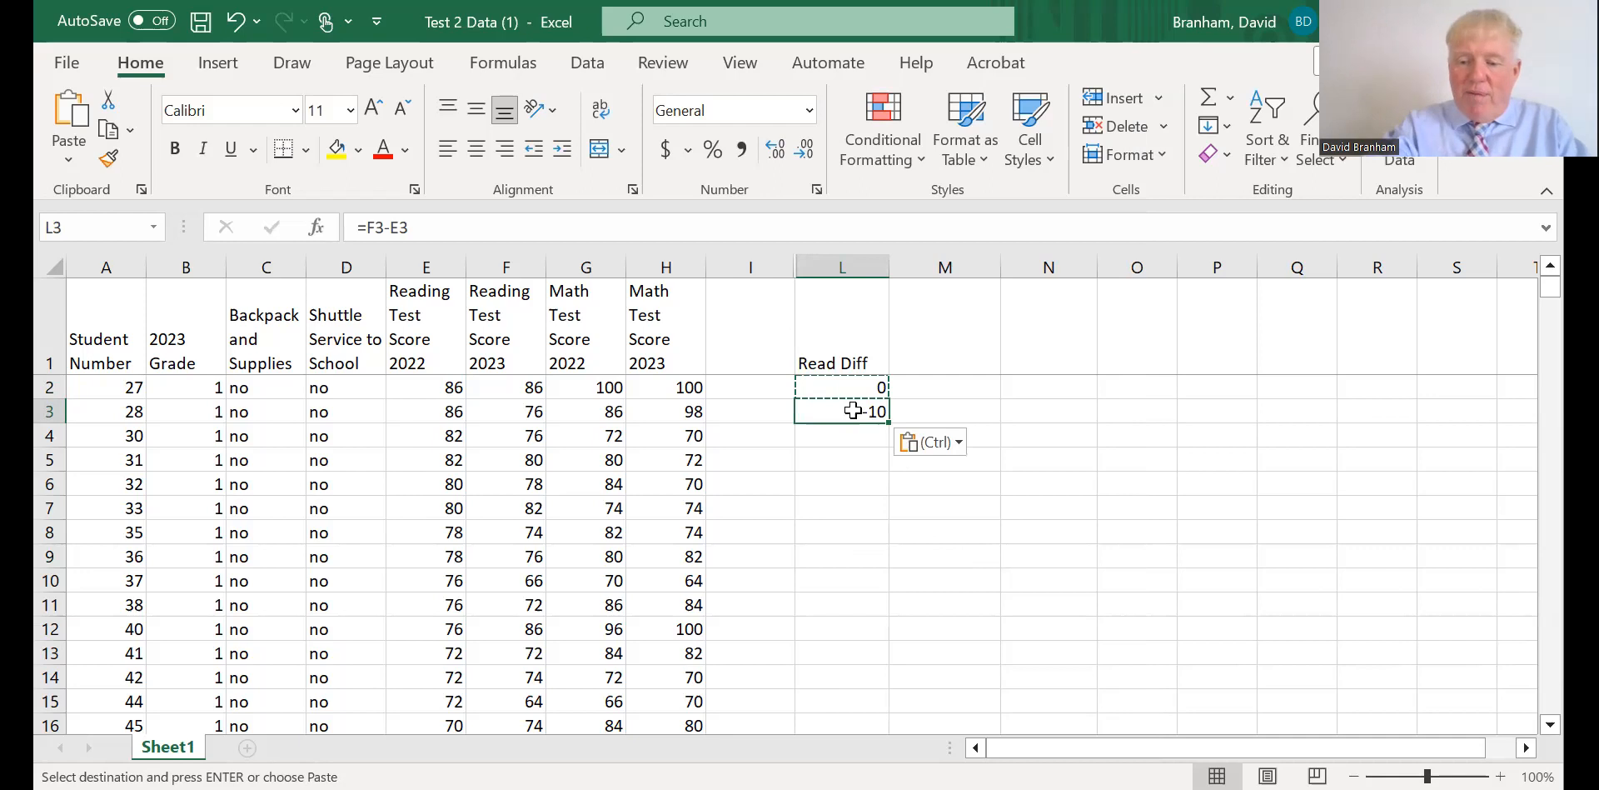
key("BackSpace")
left_click(924, 552)
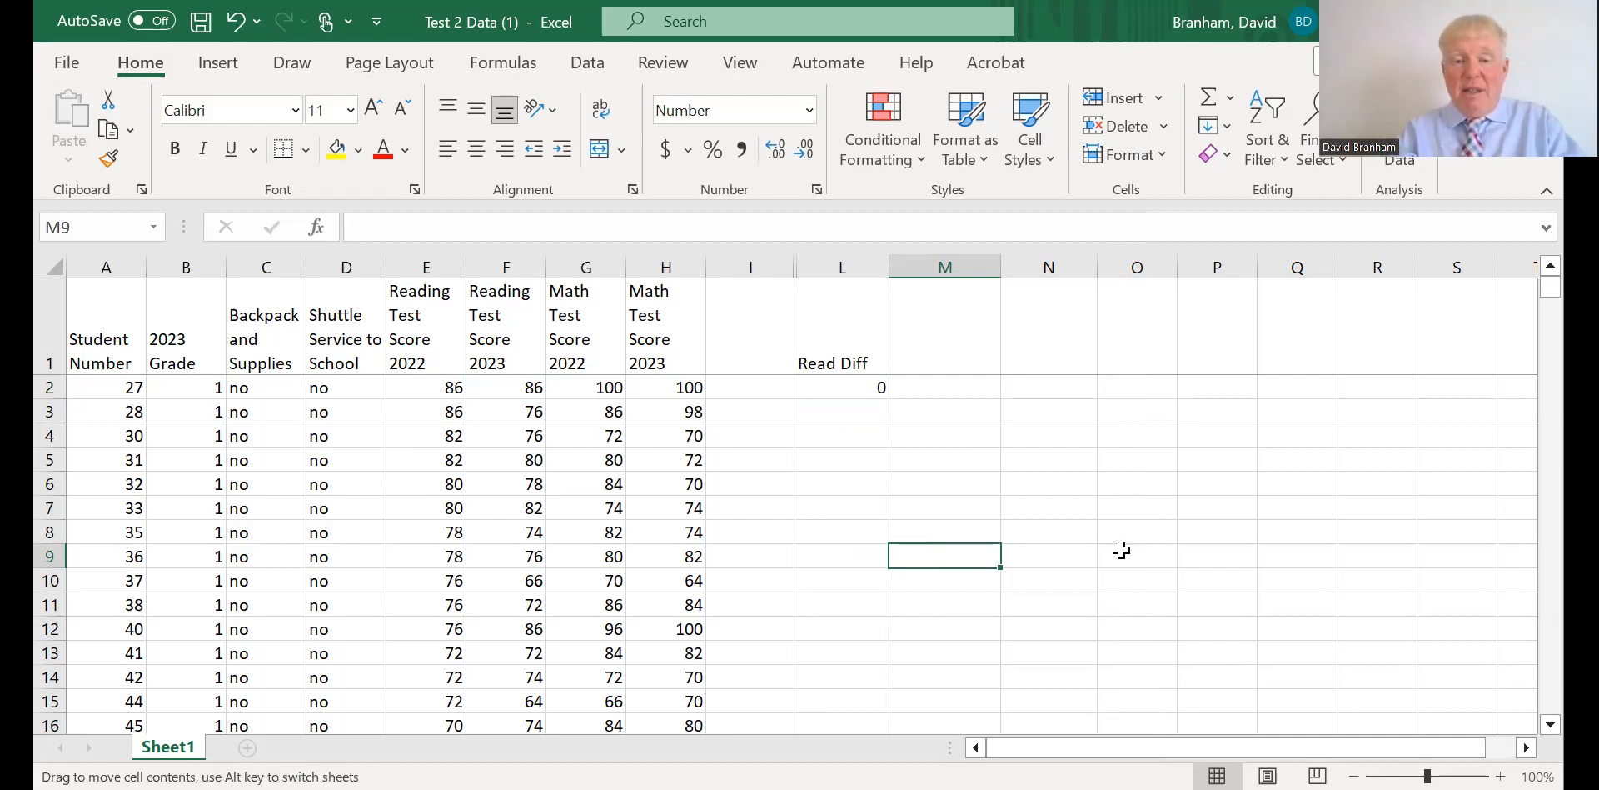
Copy the difference formula from L2 into L3:L401 so that every student row has a reading score difference.
left_click(822, 387)
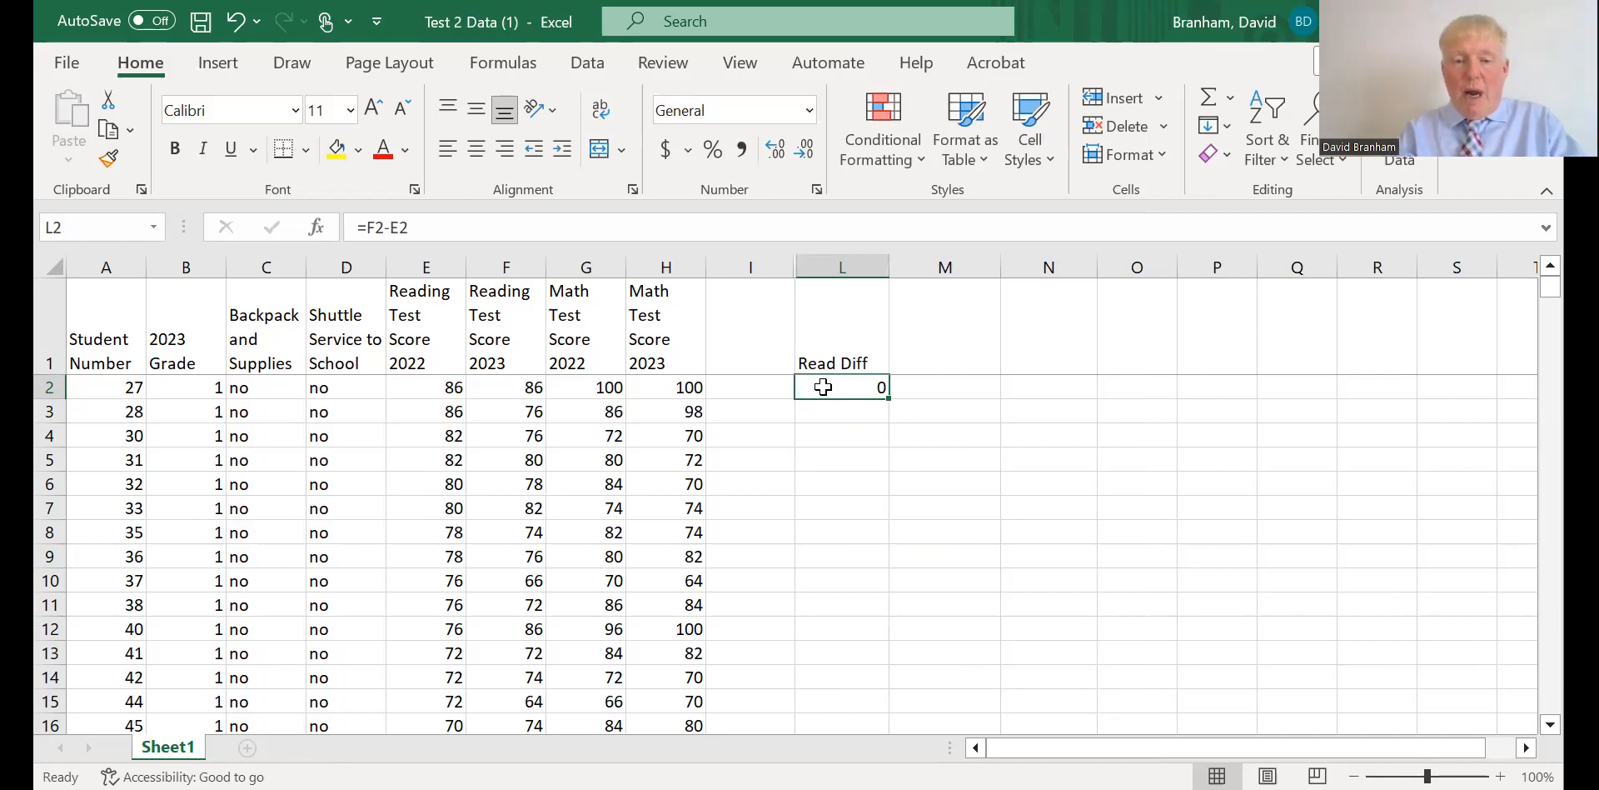
right_click(823, 387)
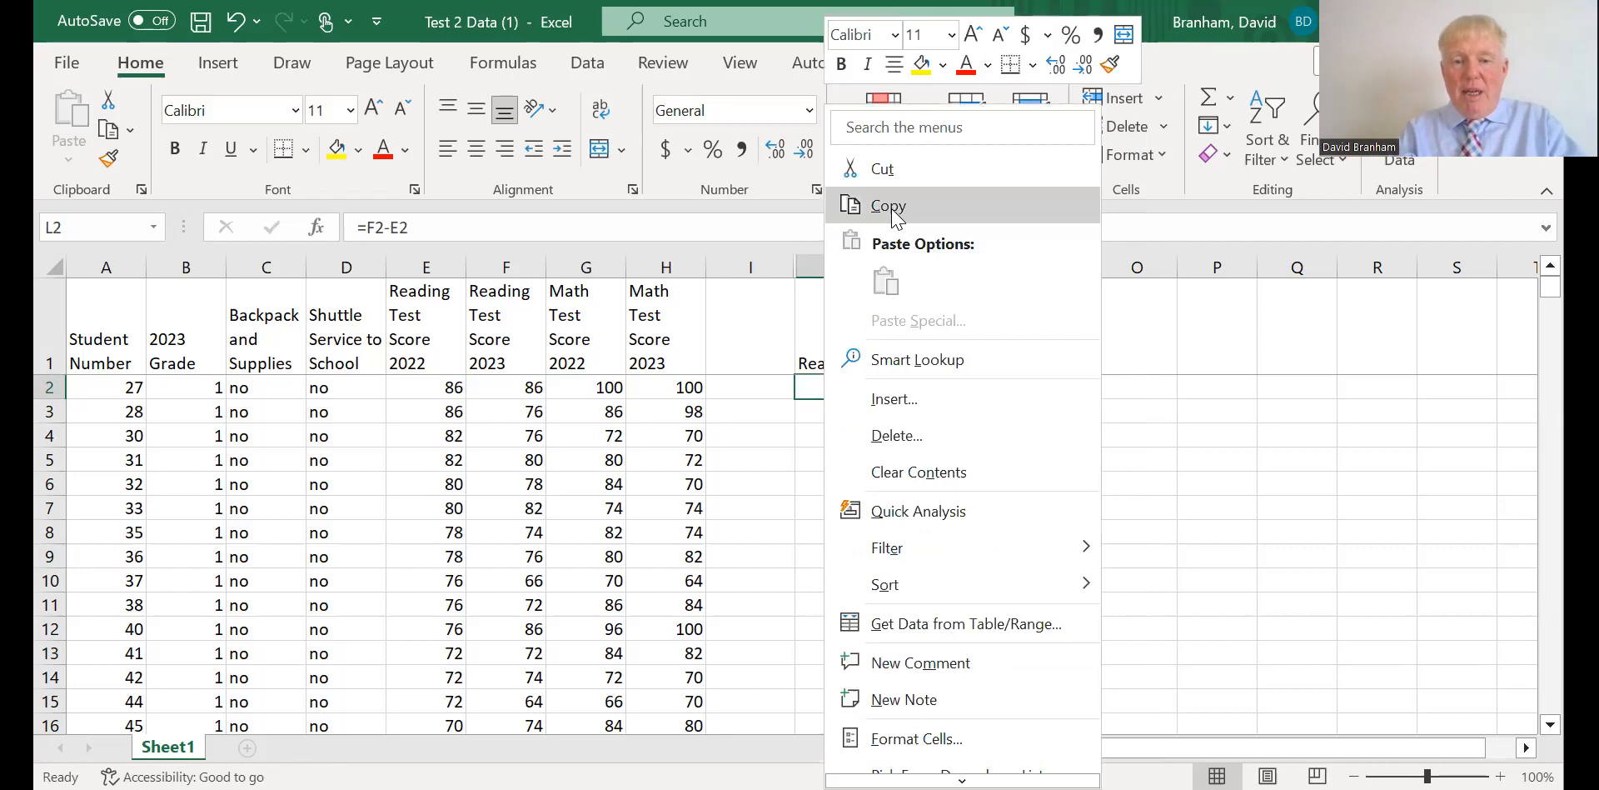
left_click(889, 210)
left_click_drag(843, 421, 828, 651)
right_click(828, 651)
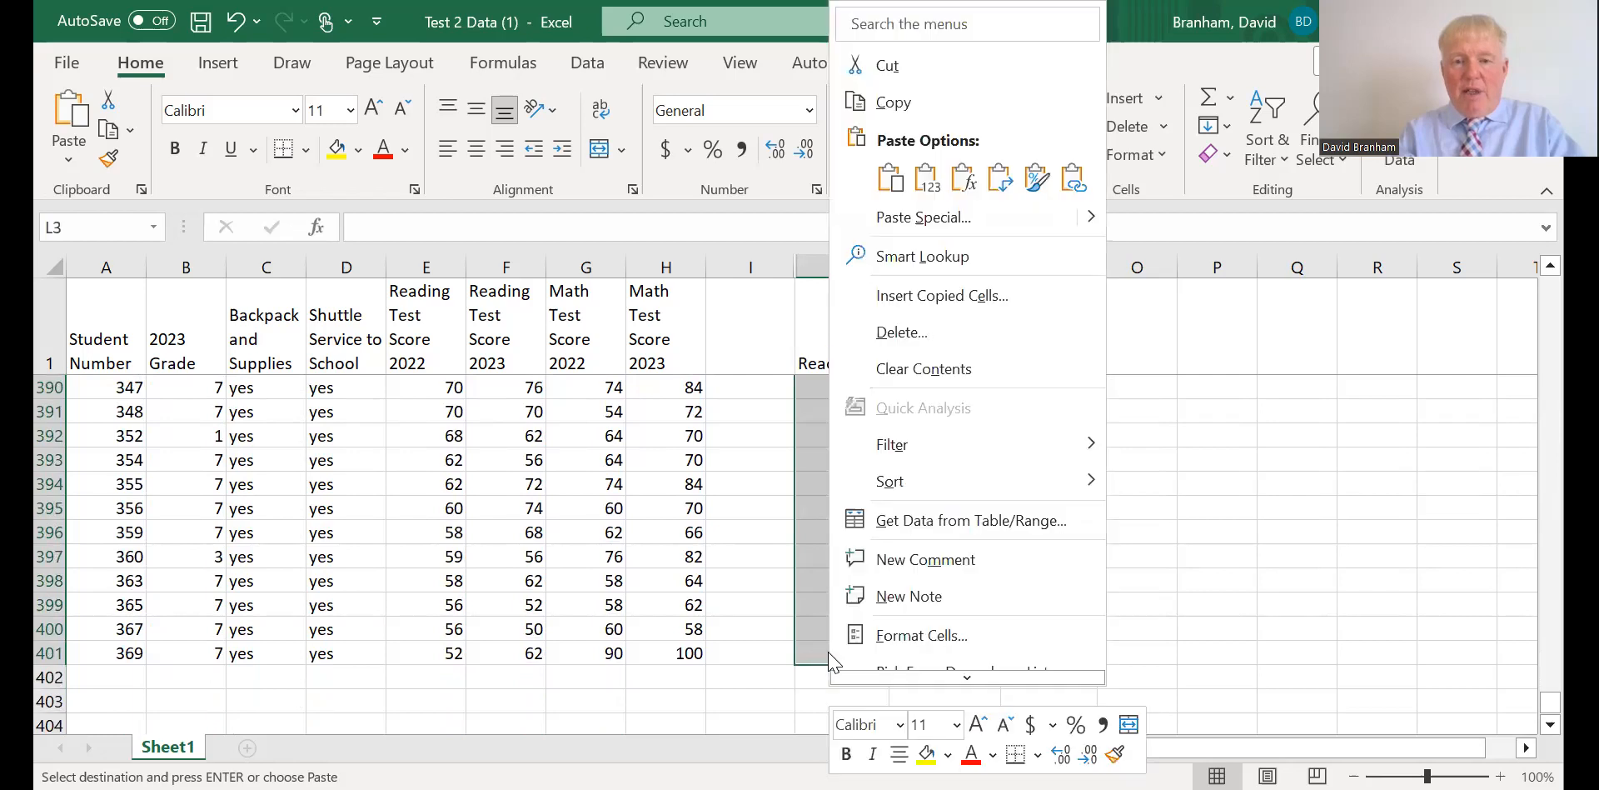
left_click(892, 180)
left_click(995, 608)
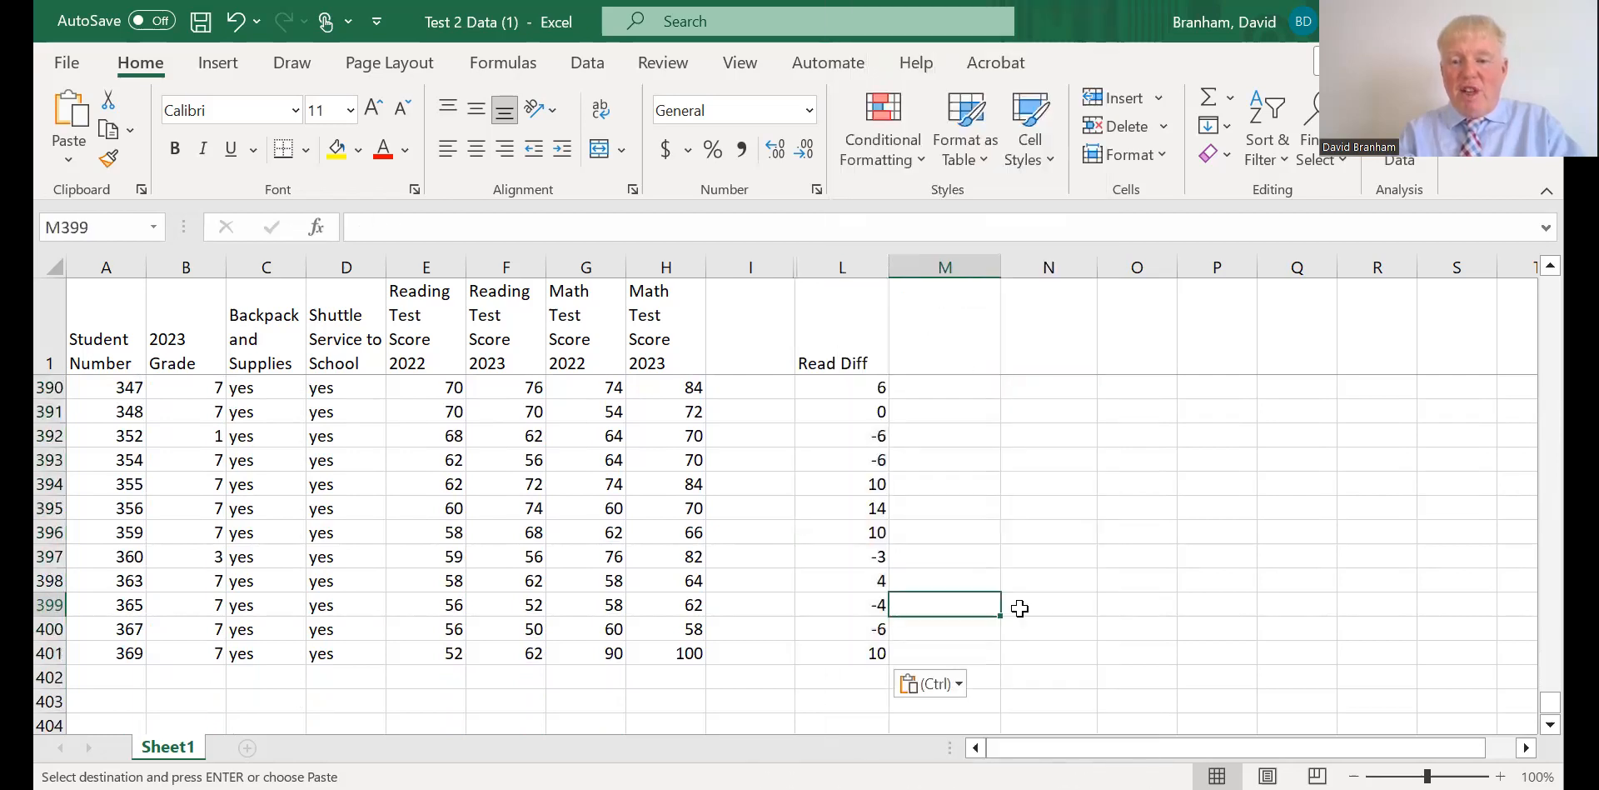
Extend the header in L1 to Read Diff from 22 to 23.
left_click_drag(1551, 266, 1551, 266)
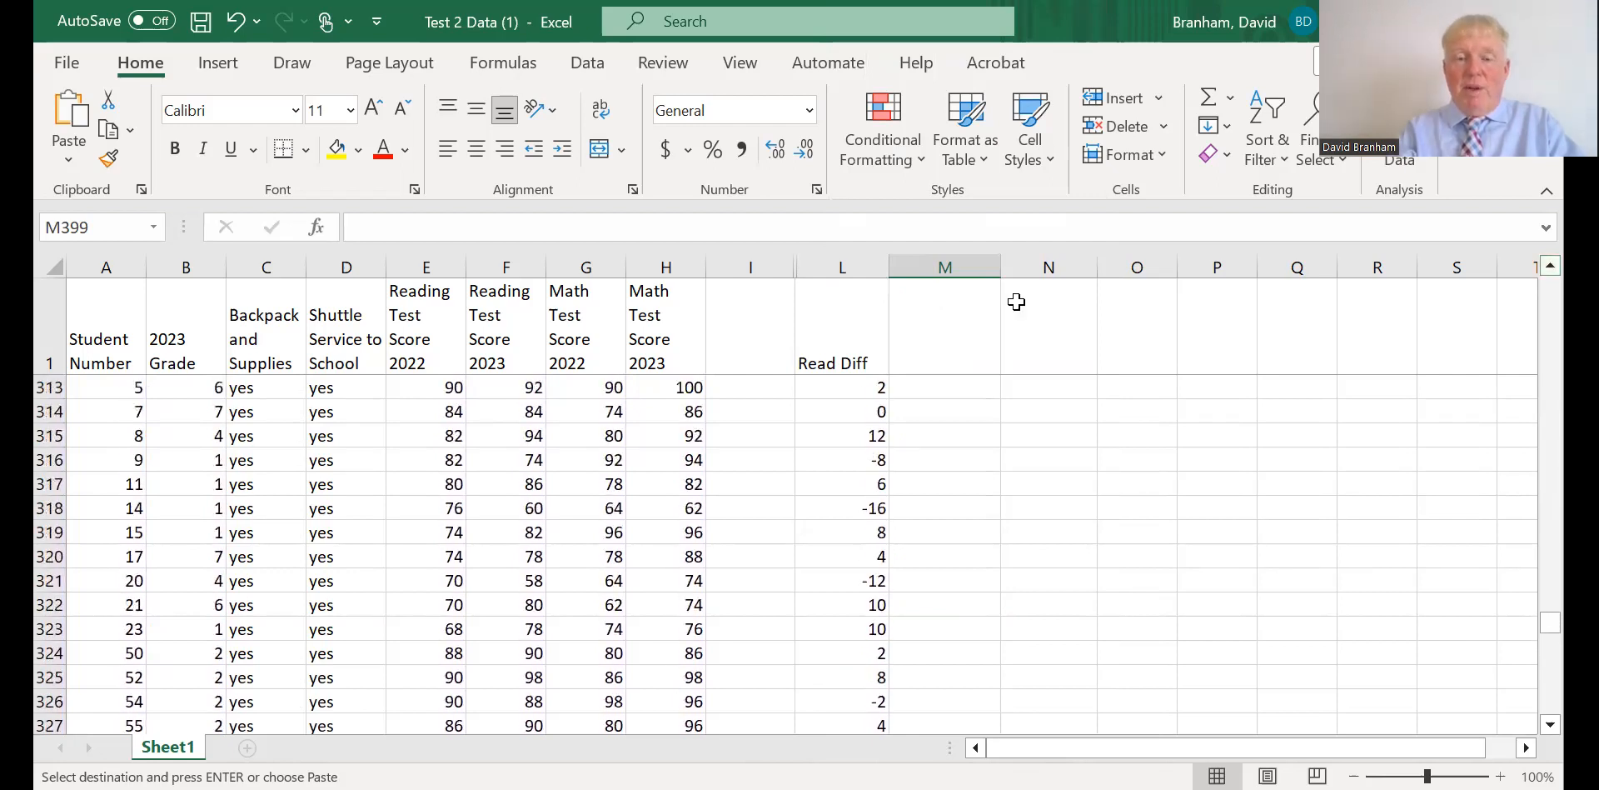
double_click(871, 363)
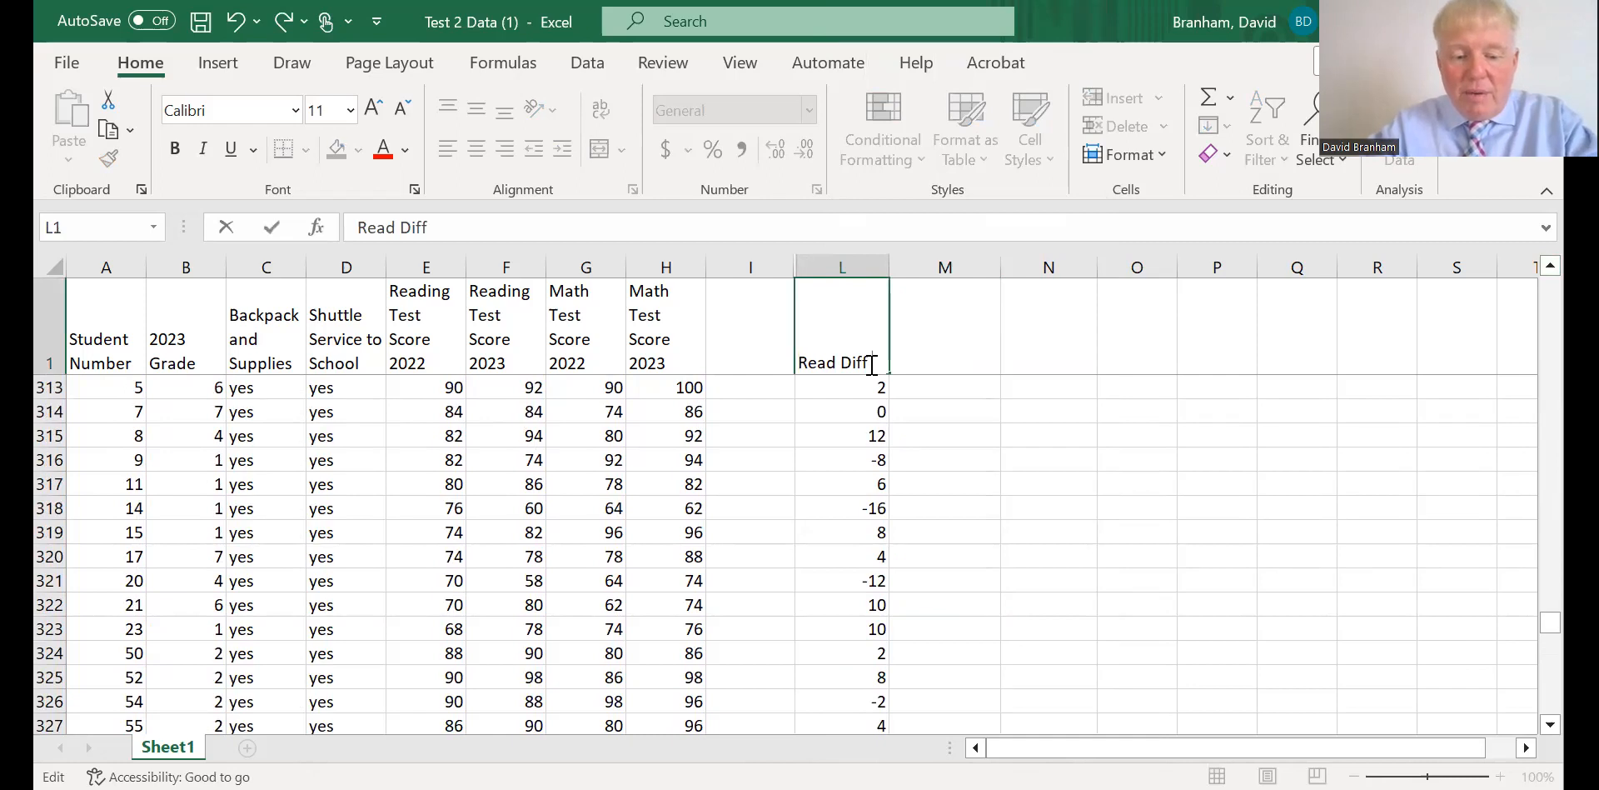
type("from 22 to")
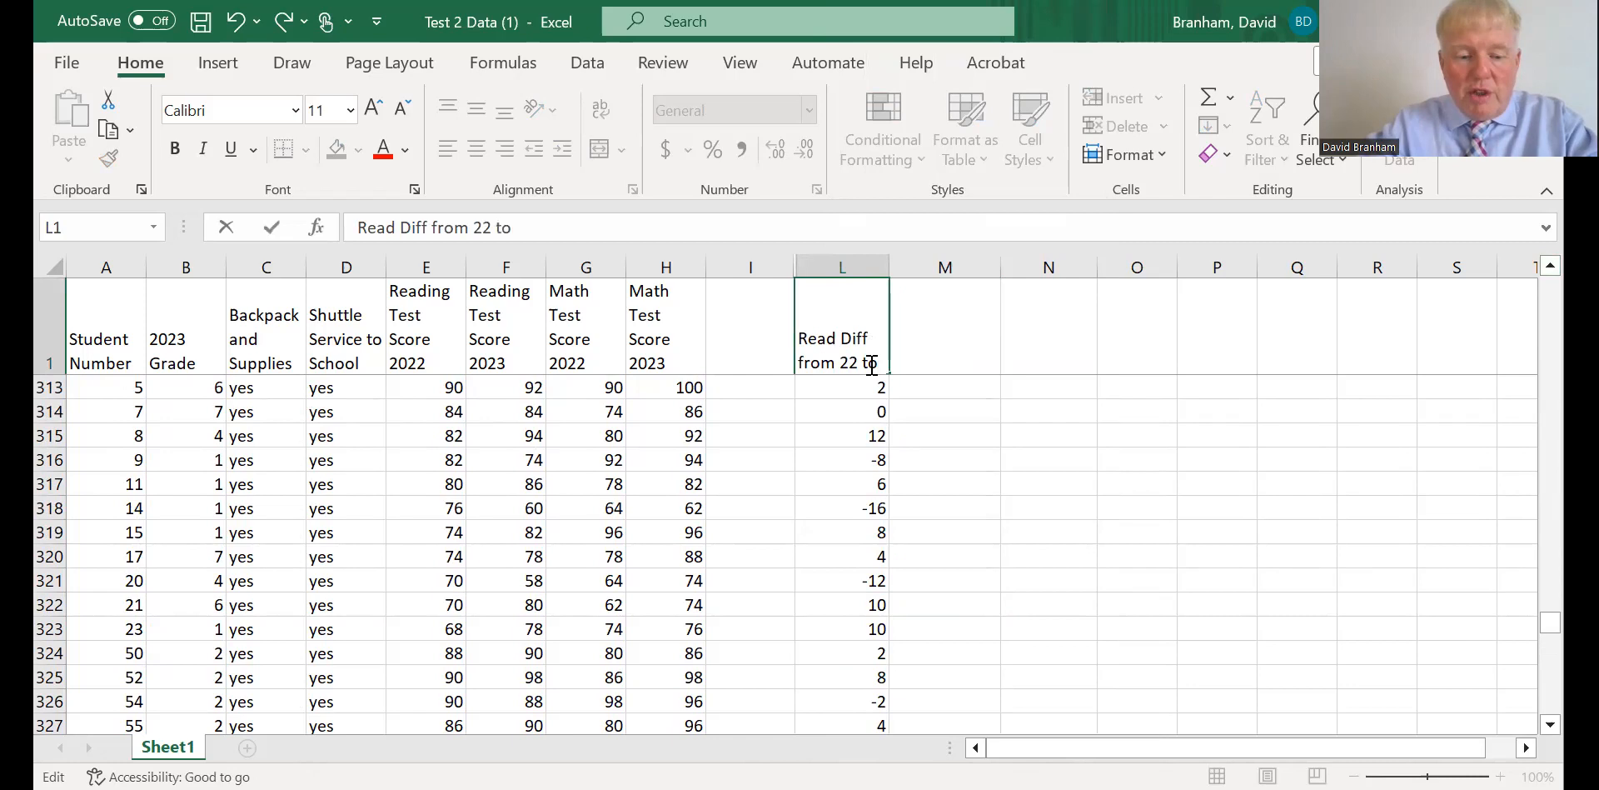
type(" 23")
left_click(1015, 456)
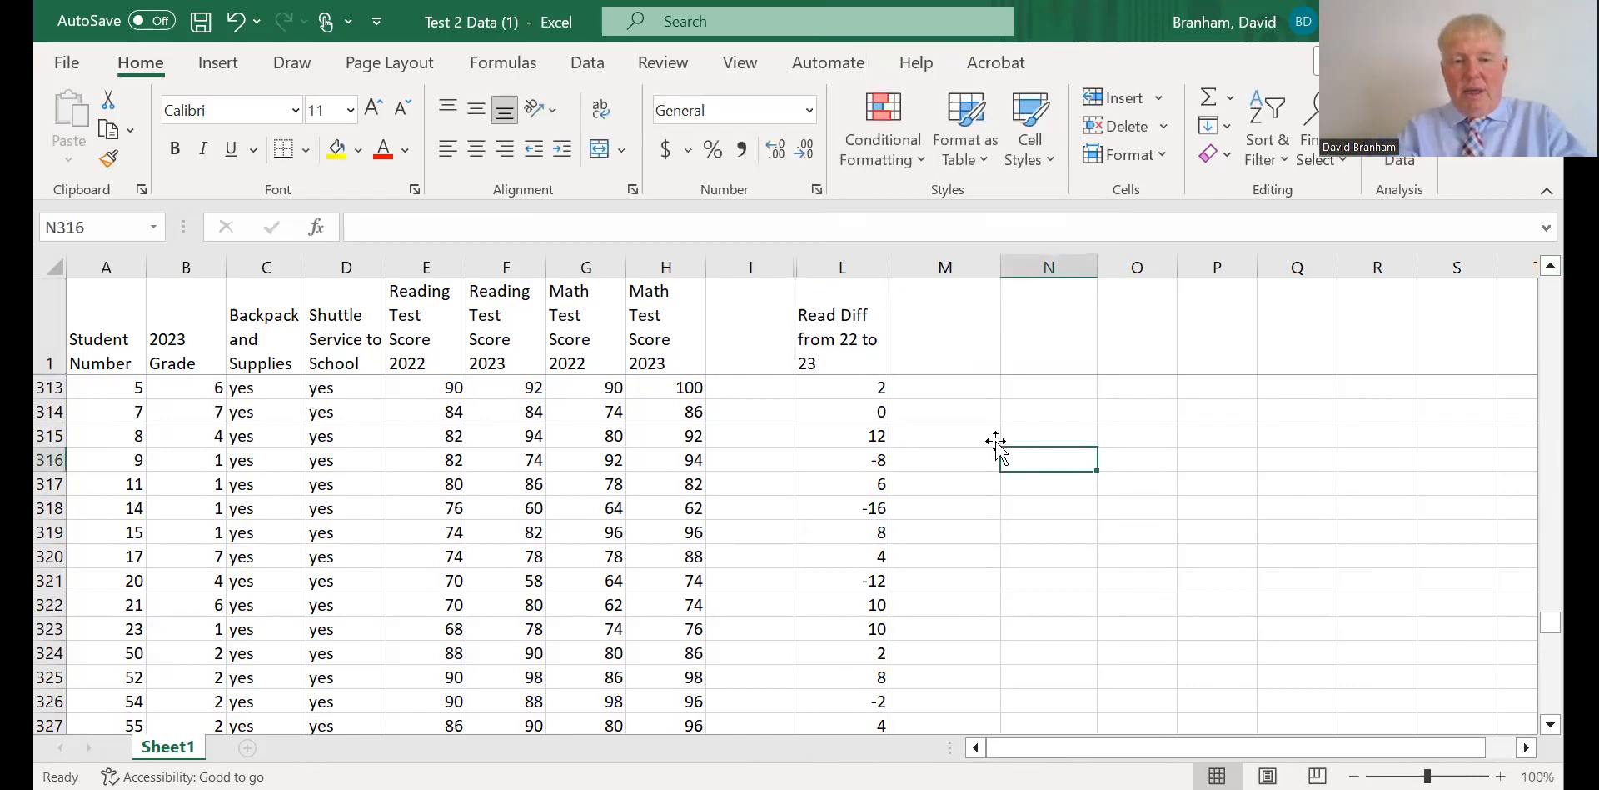
Insert Test Score into the L1 header so it reads Read Test Score Diff from 22 to 23, and select L2.
double_click(848, 315)
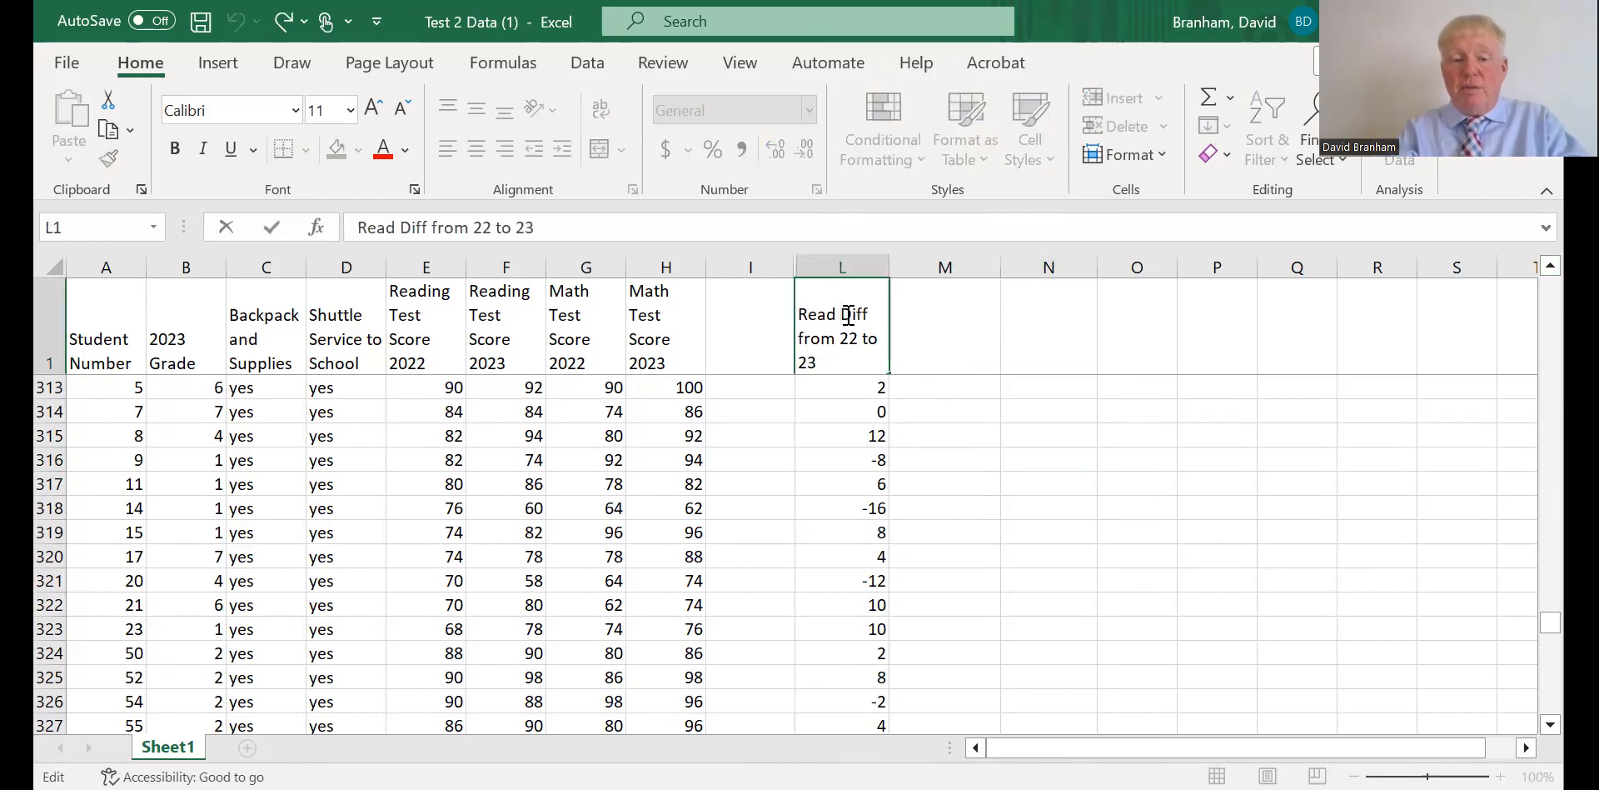
type("Test ")
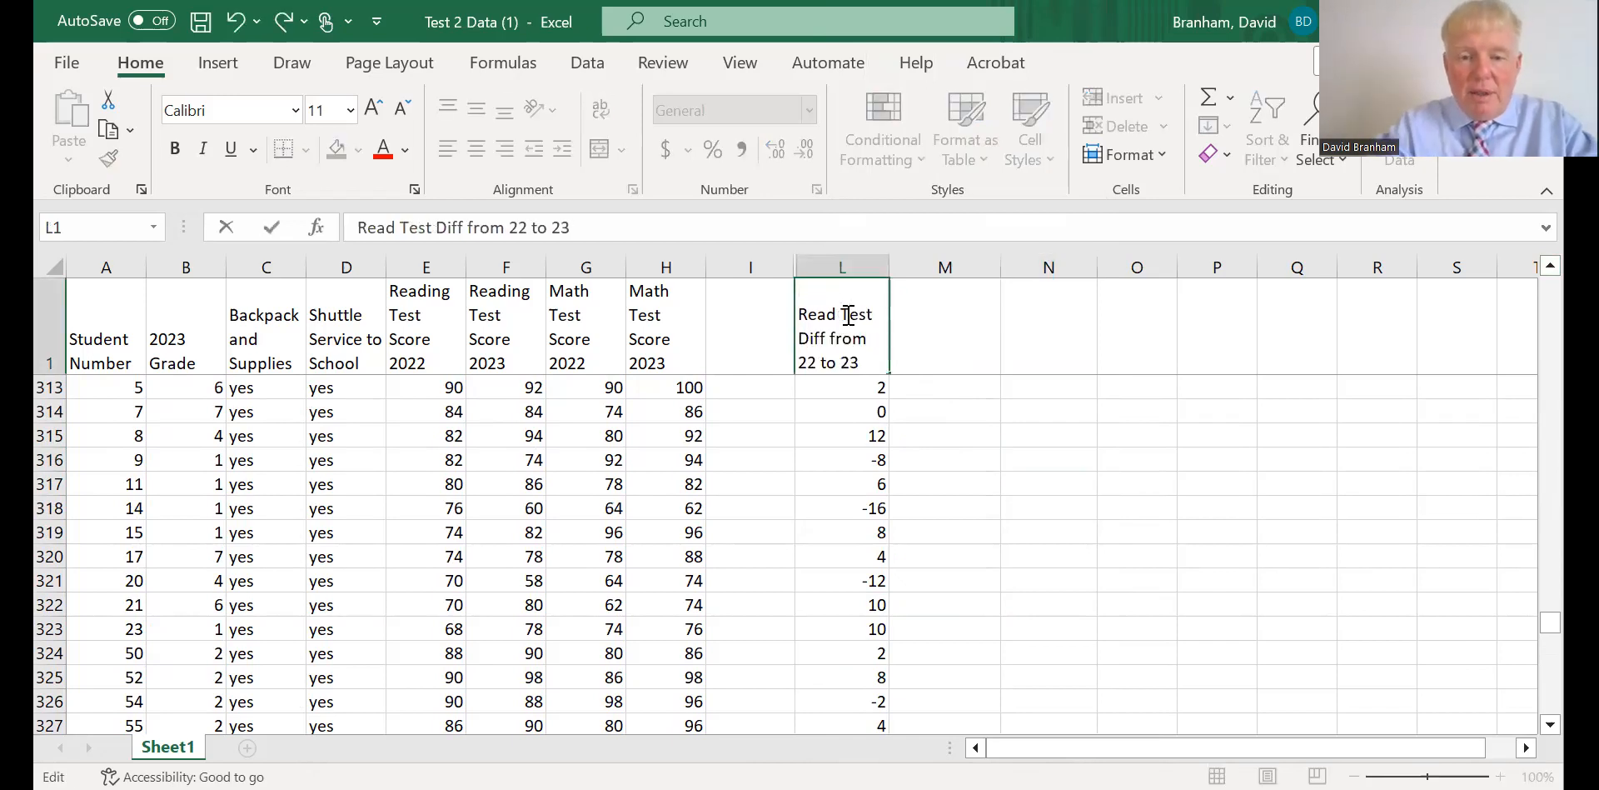
type("s")
key("BackSpace")
type("Score")
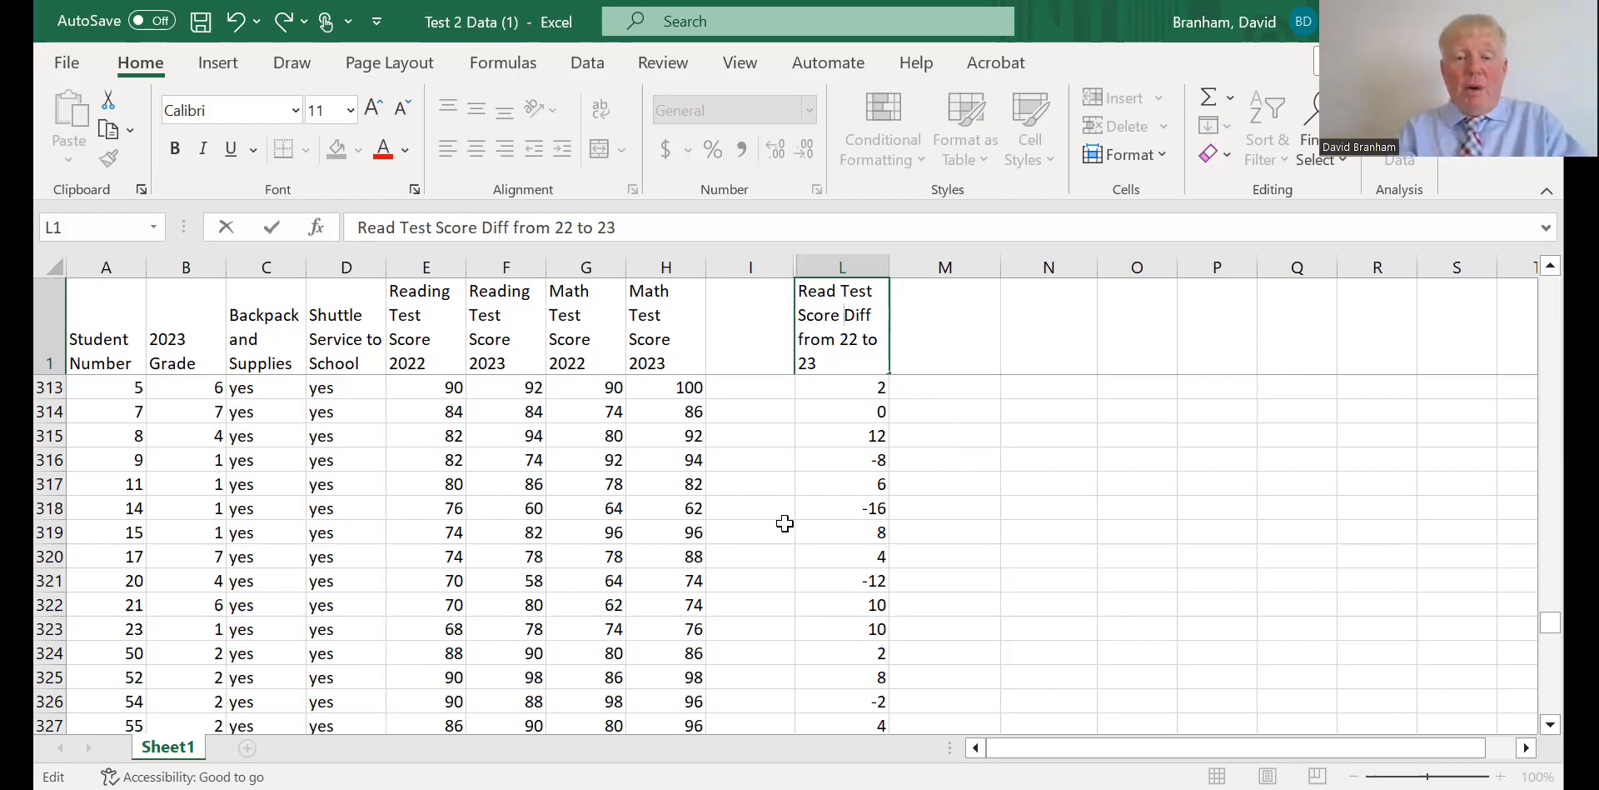
left_click(844, 389)
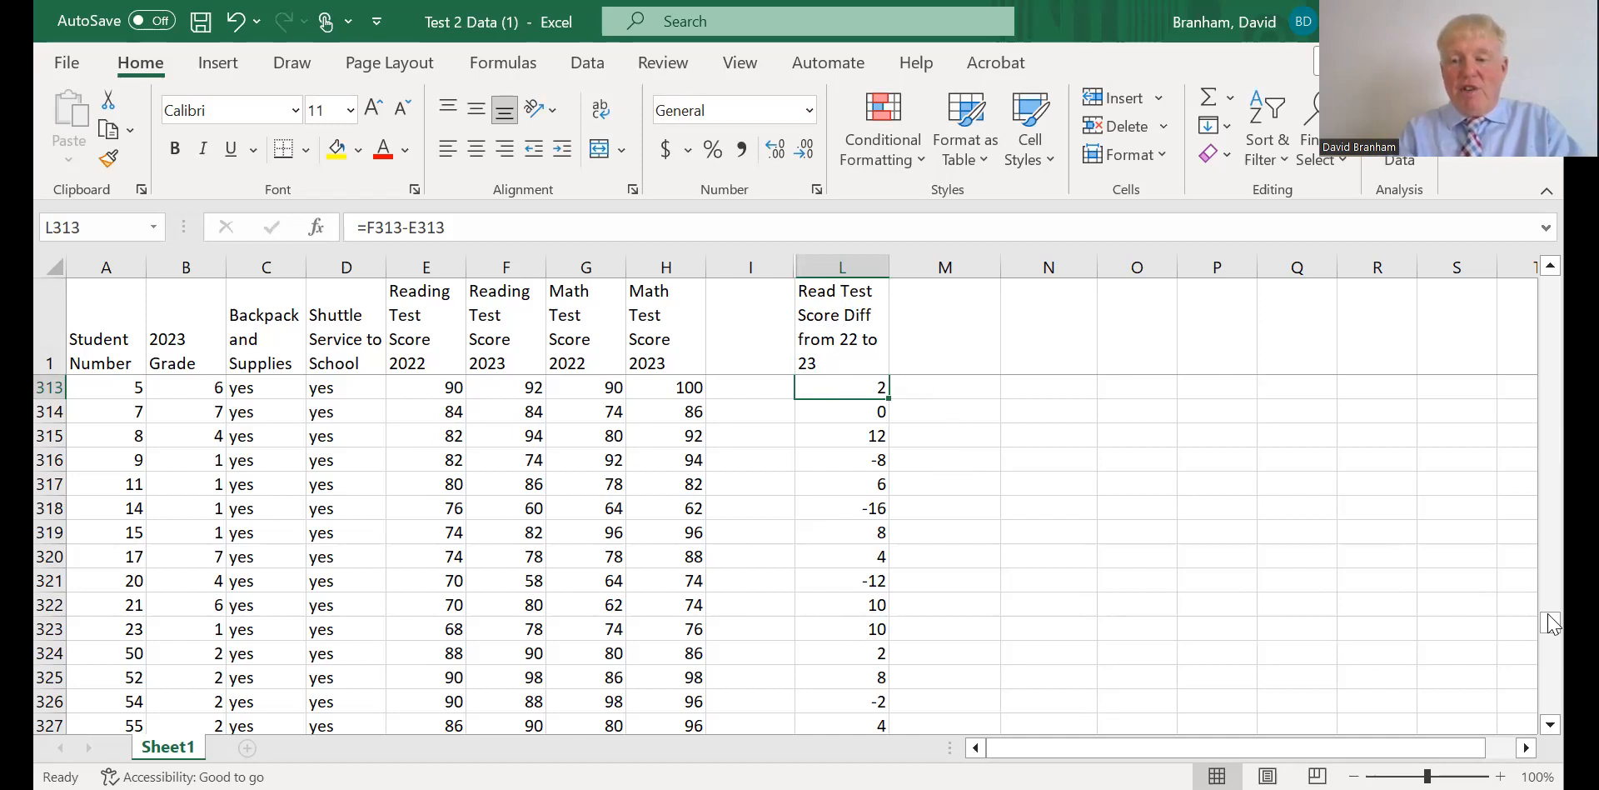
left_click_drag(1550, 623, 1551, 287)
left_click(841, 383)
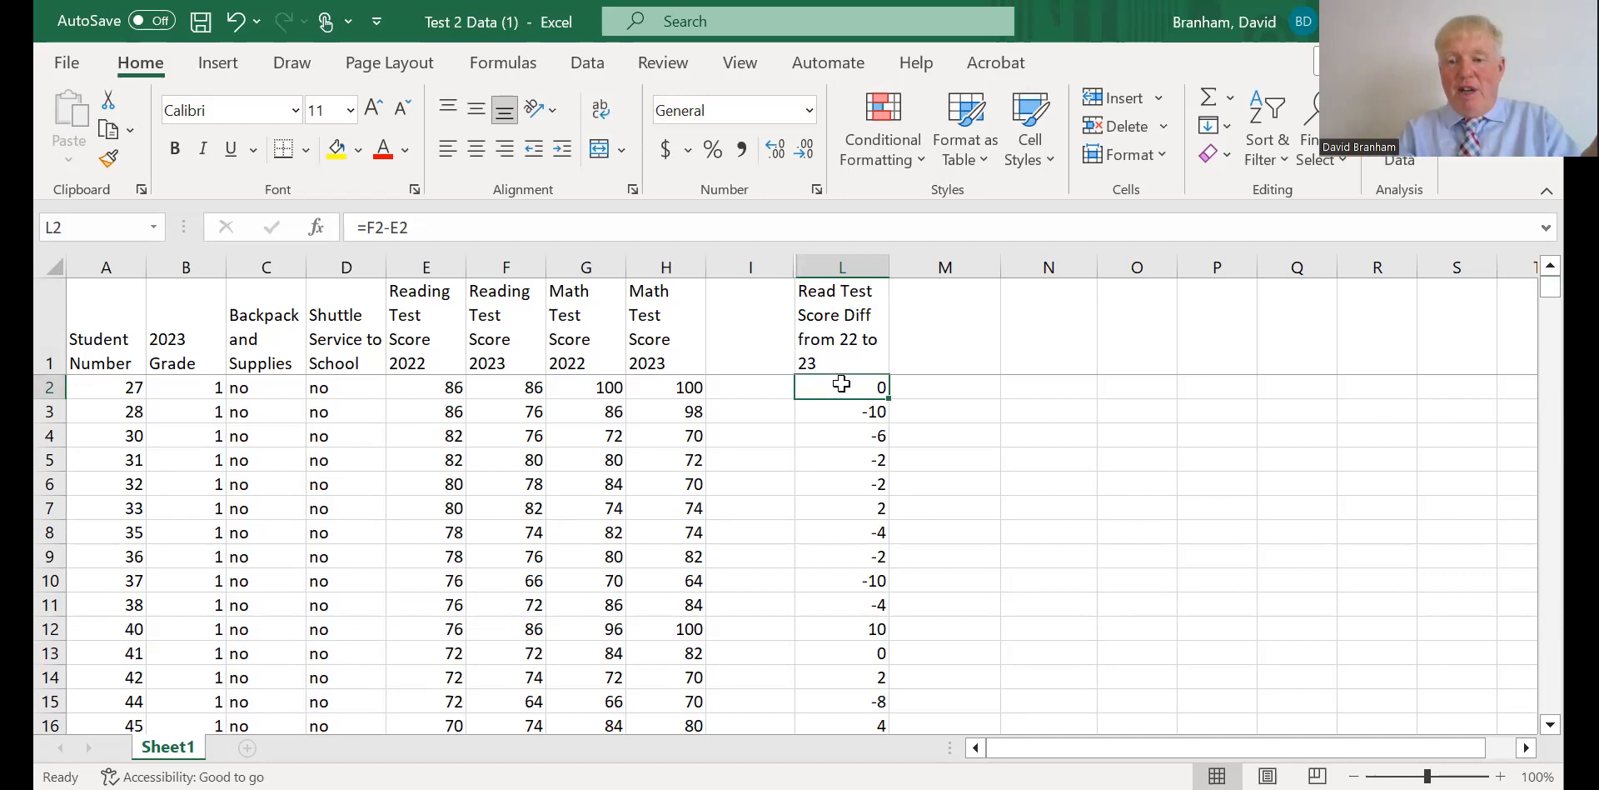
Check the reading difference formulas in L3 and L4, and read the summary statistics for L2:L401.
left_click(839, 411)
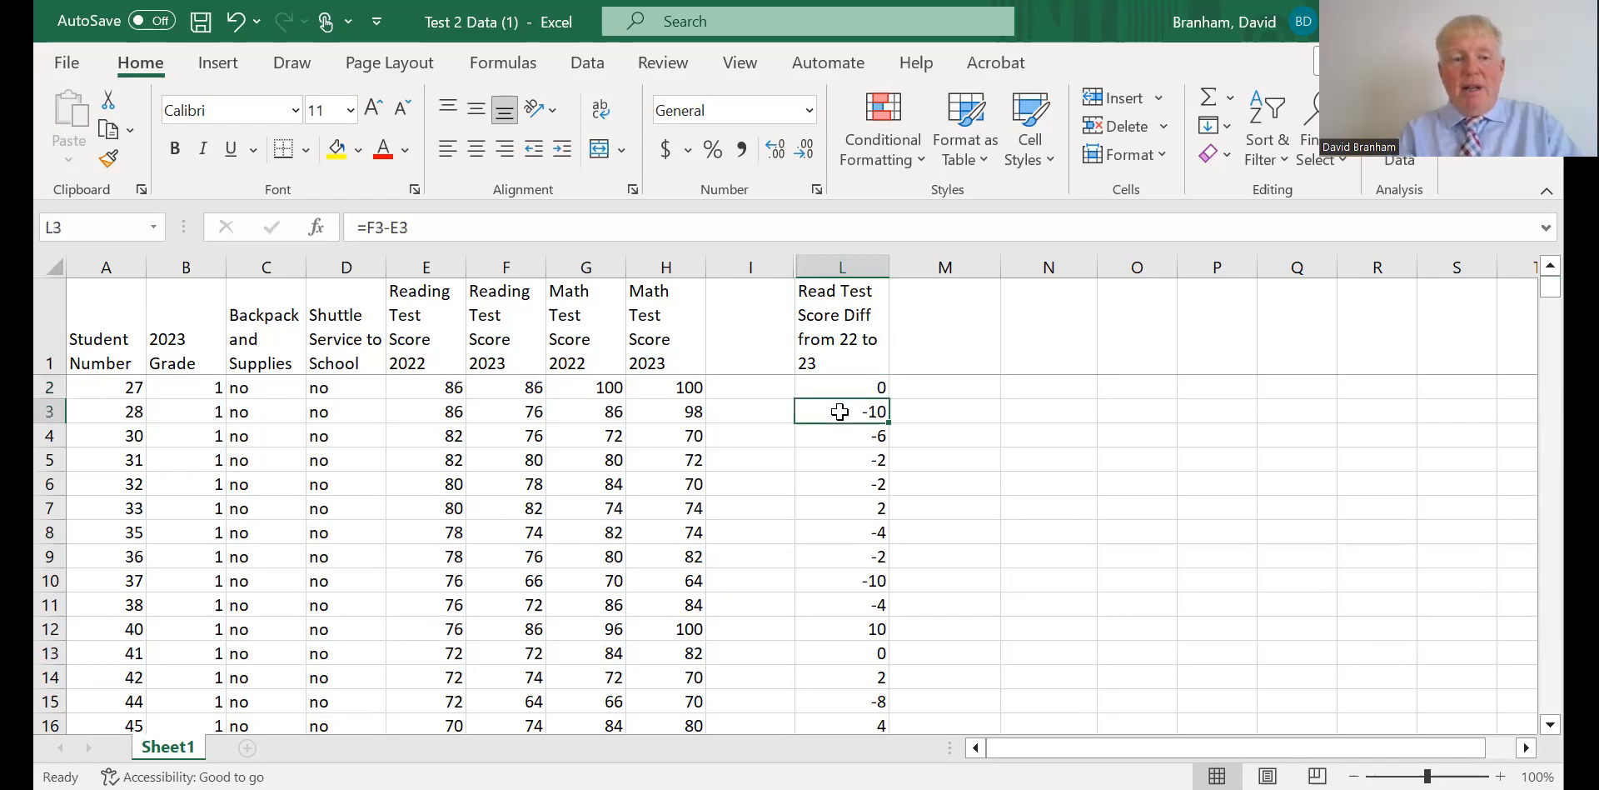
left_click(839, 435)
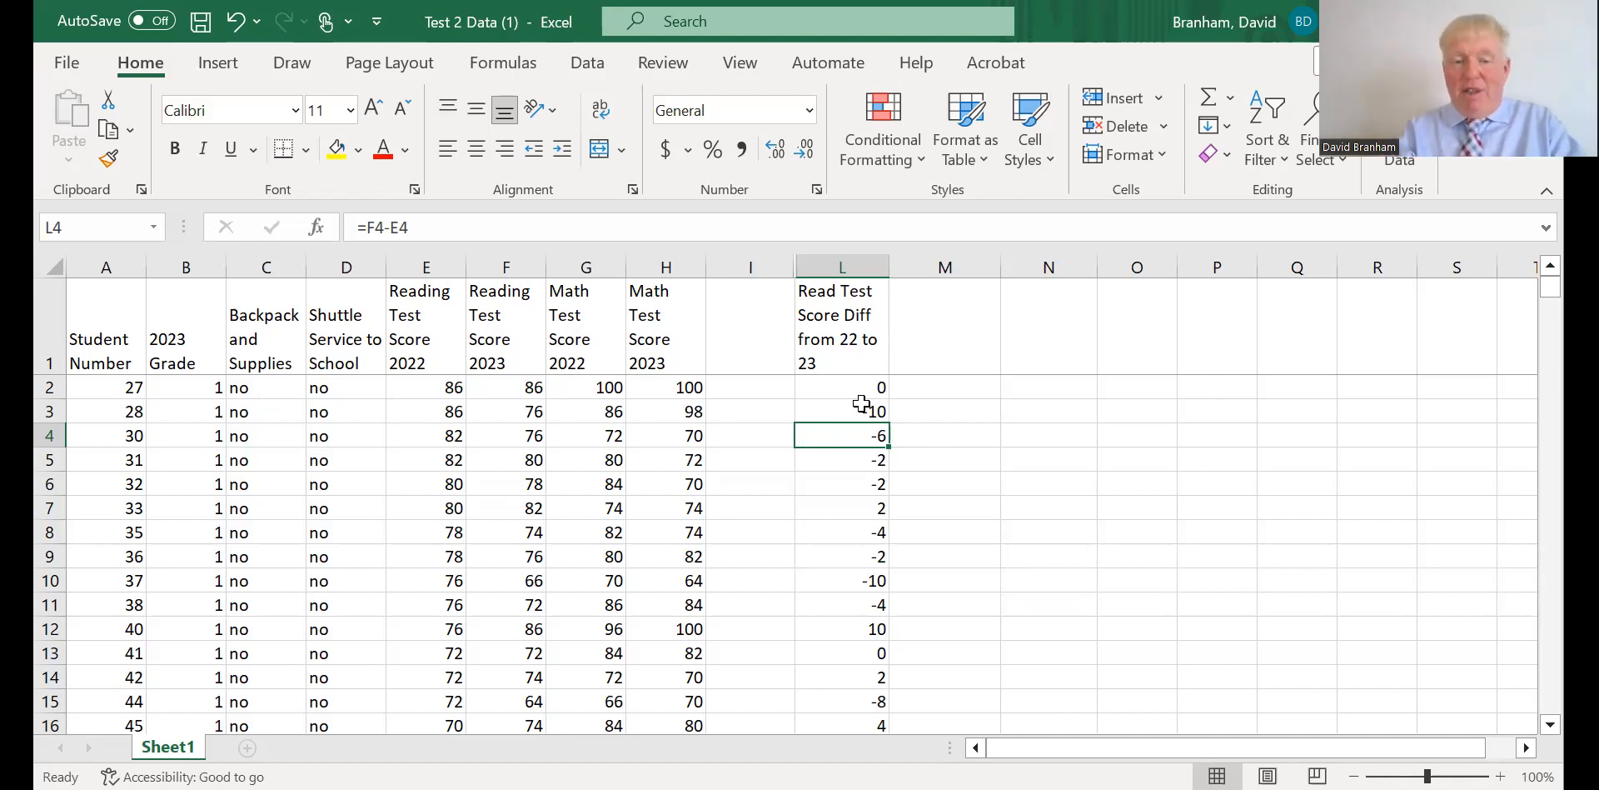
left_click(840, 386)
left_click_drag(840, 387, 843, 679)
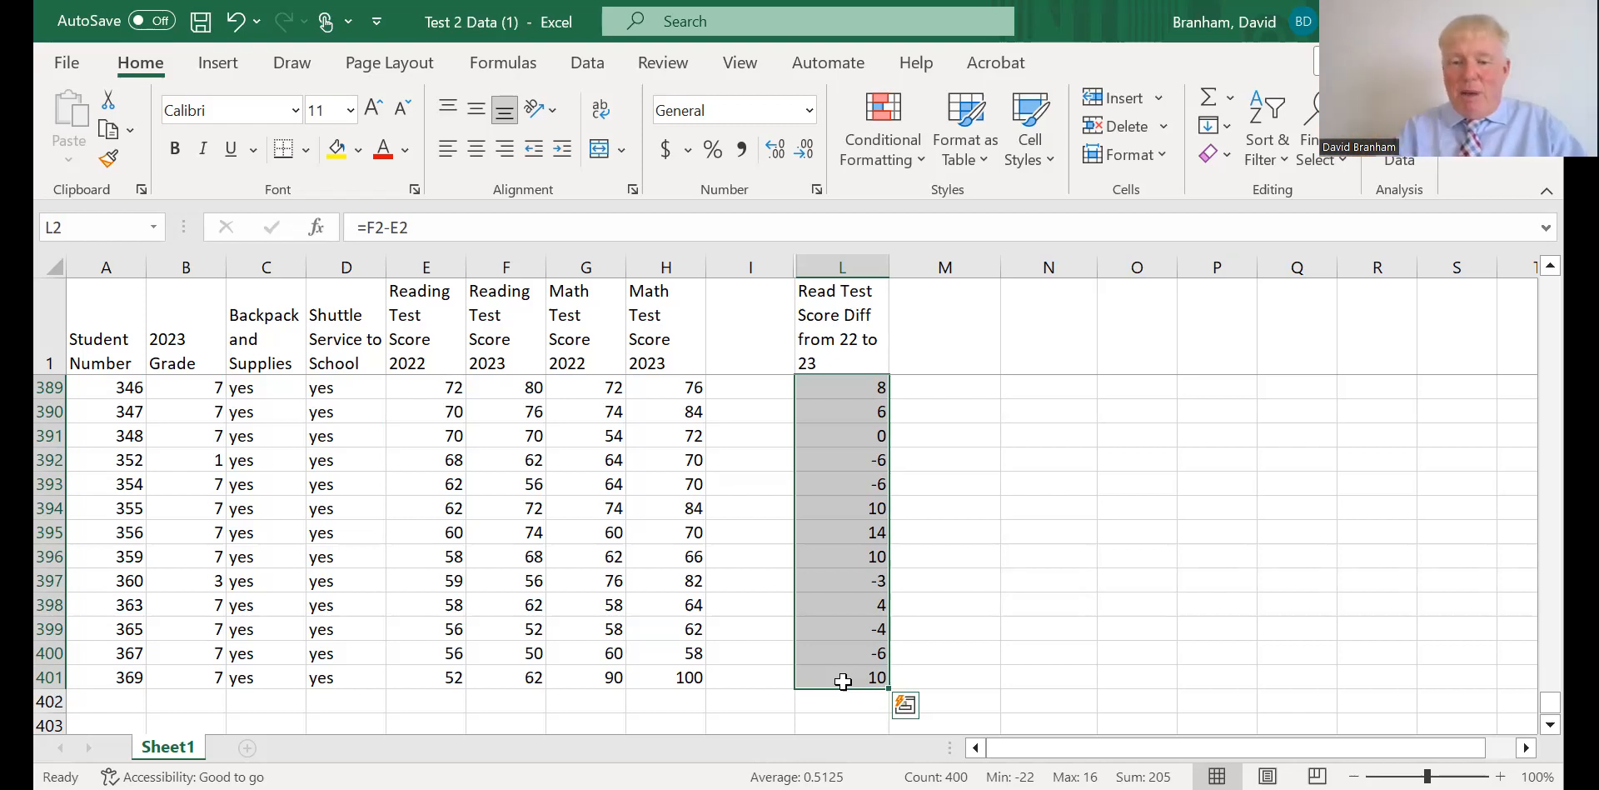
left_click(955, 643)
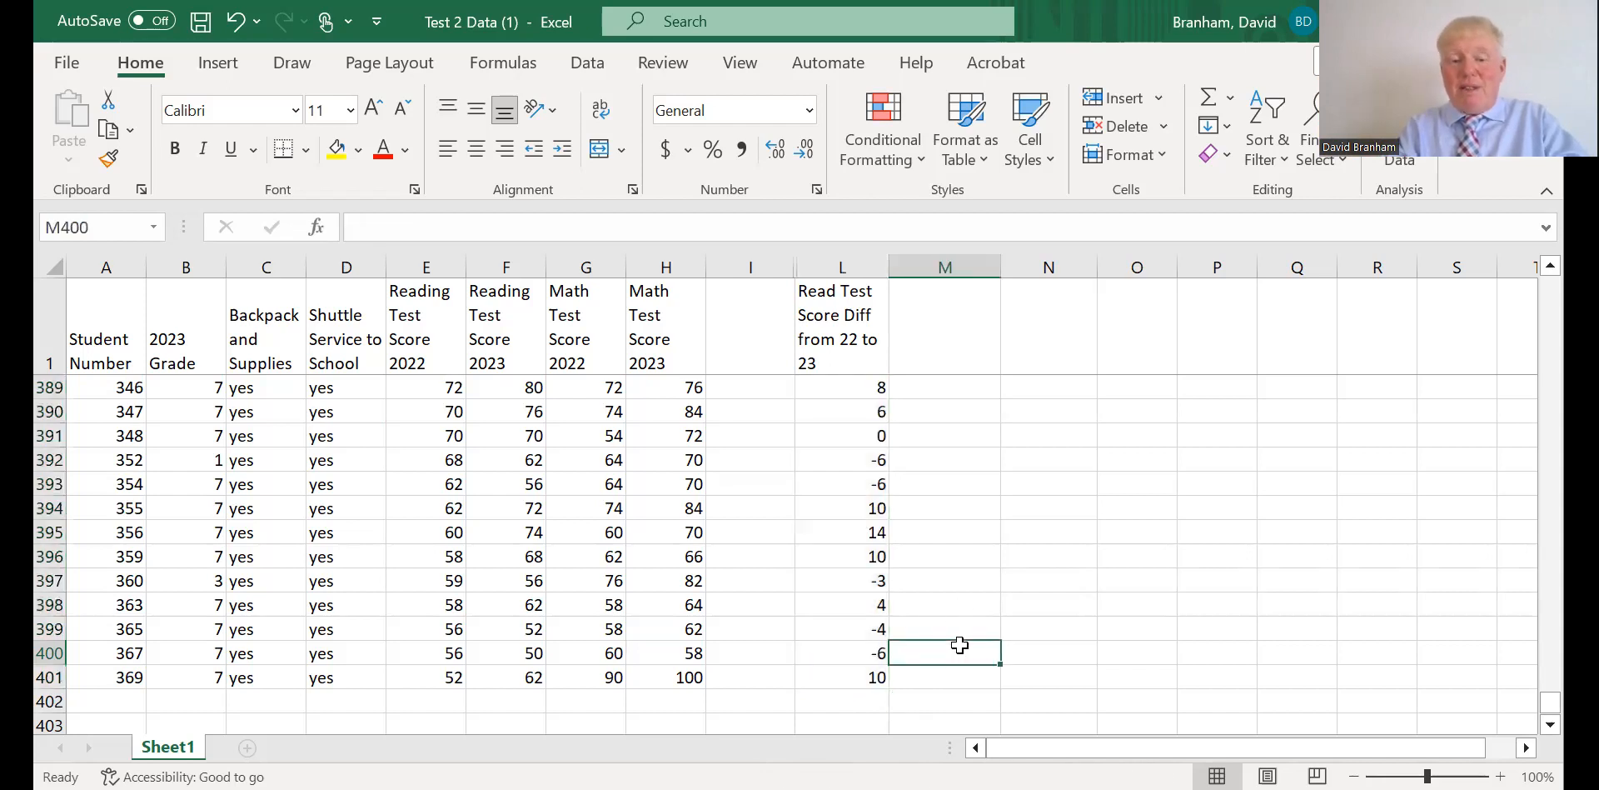
Enter the header Math Test Score Diff from 22 to 23 in M1.
left_click(942, 342)
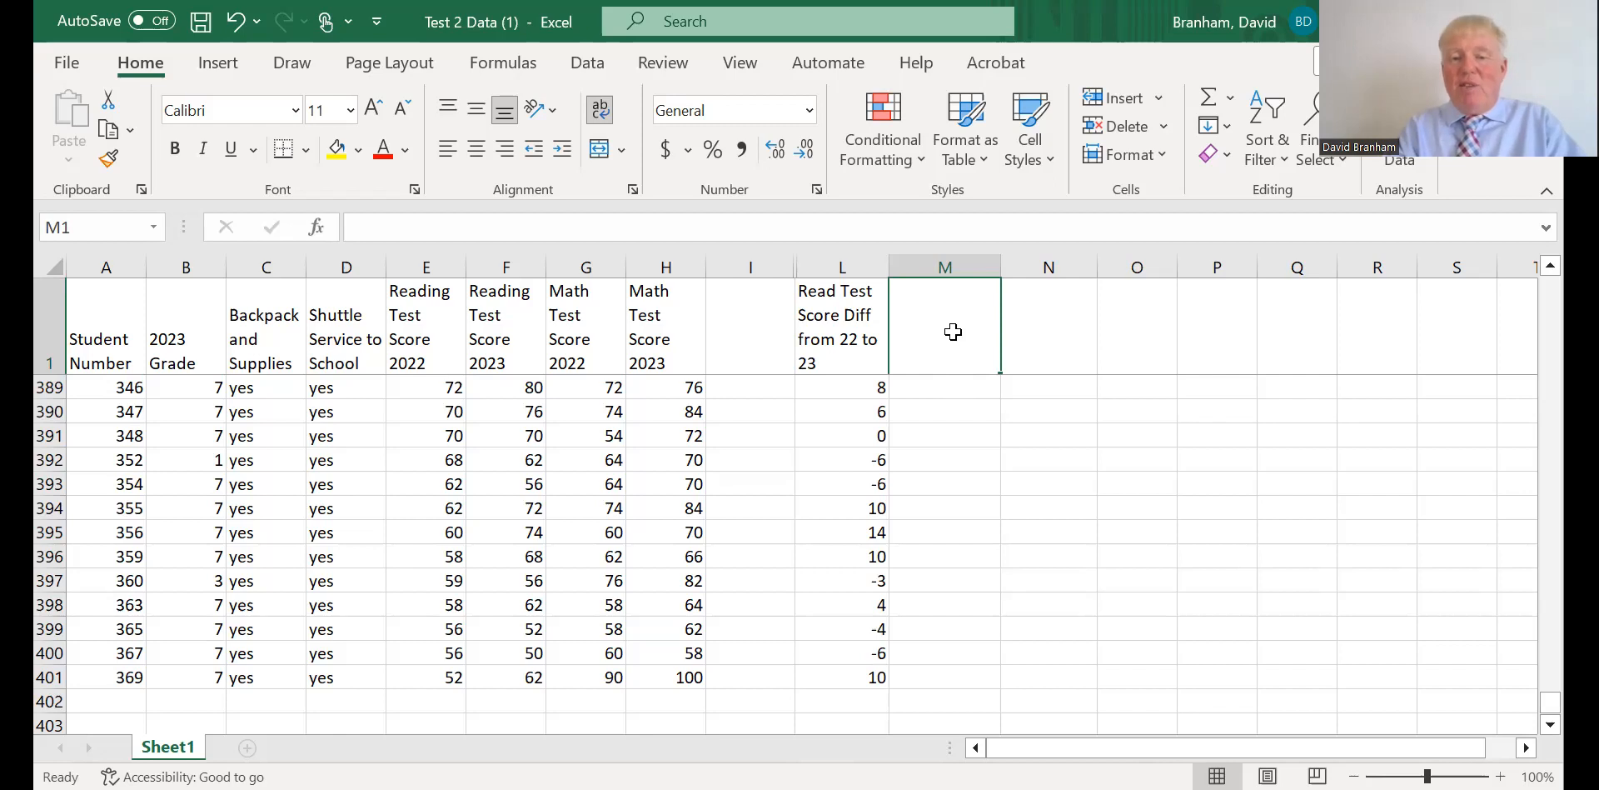
type("M")
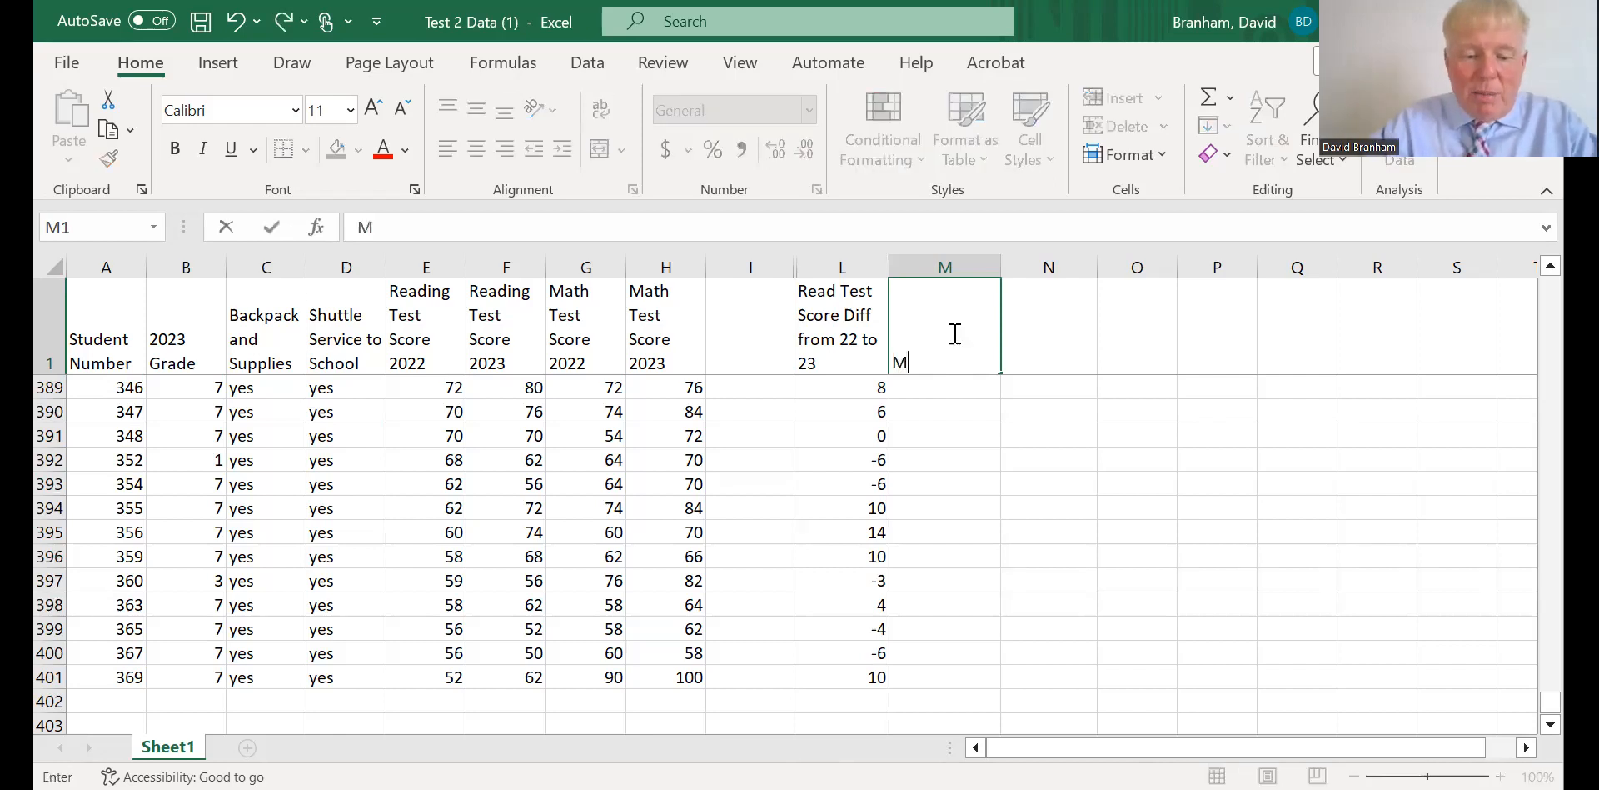
type("ath")
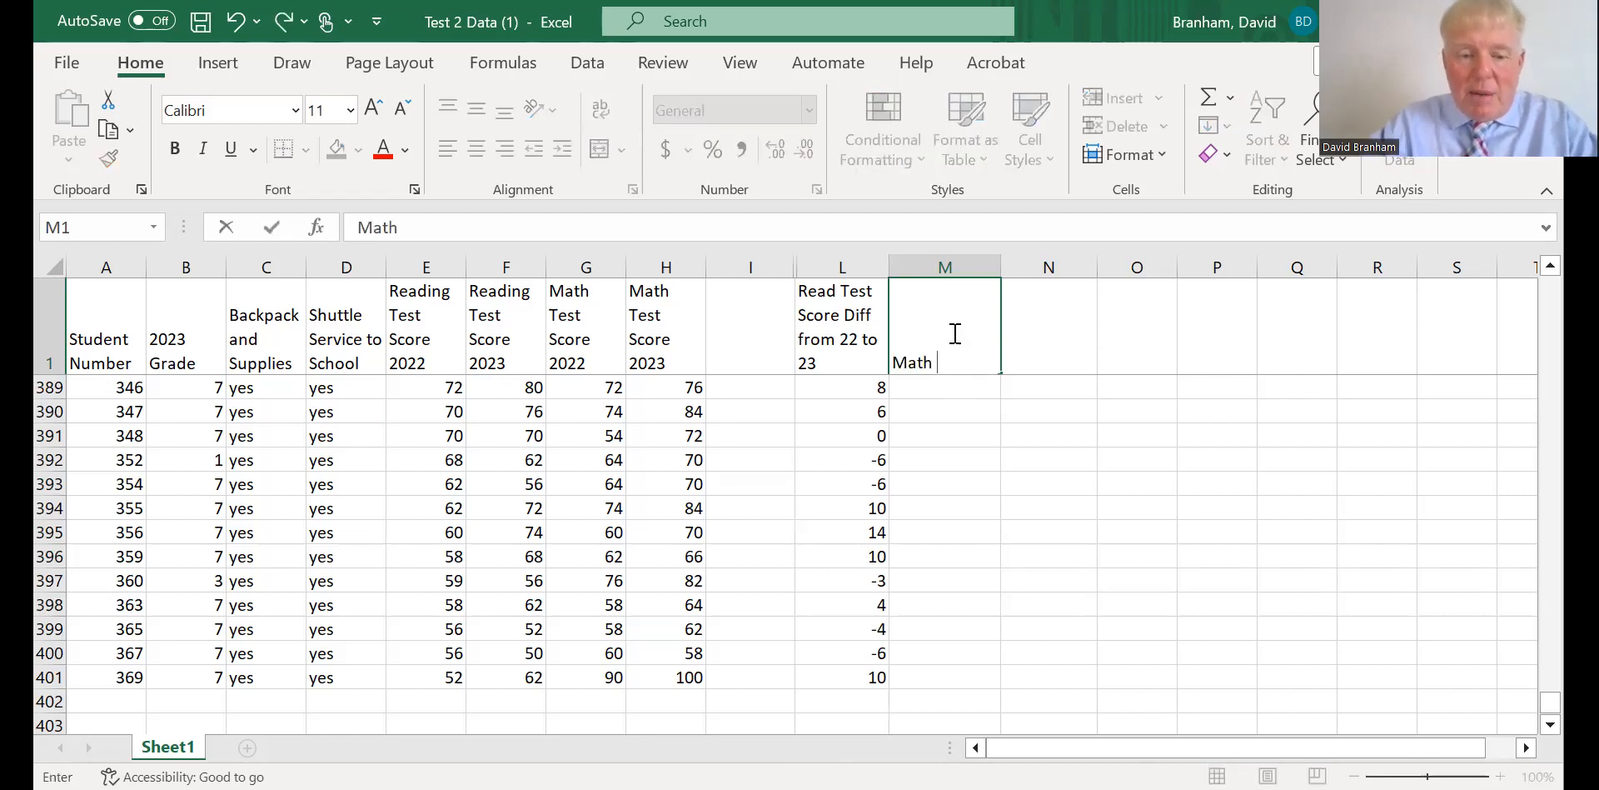
type(" Test")
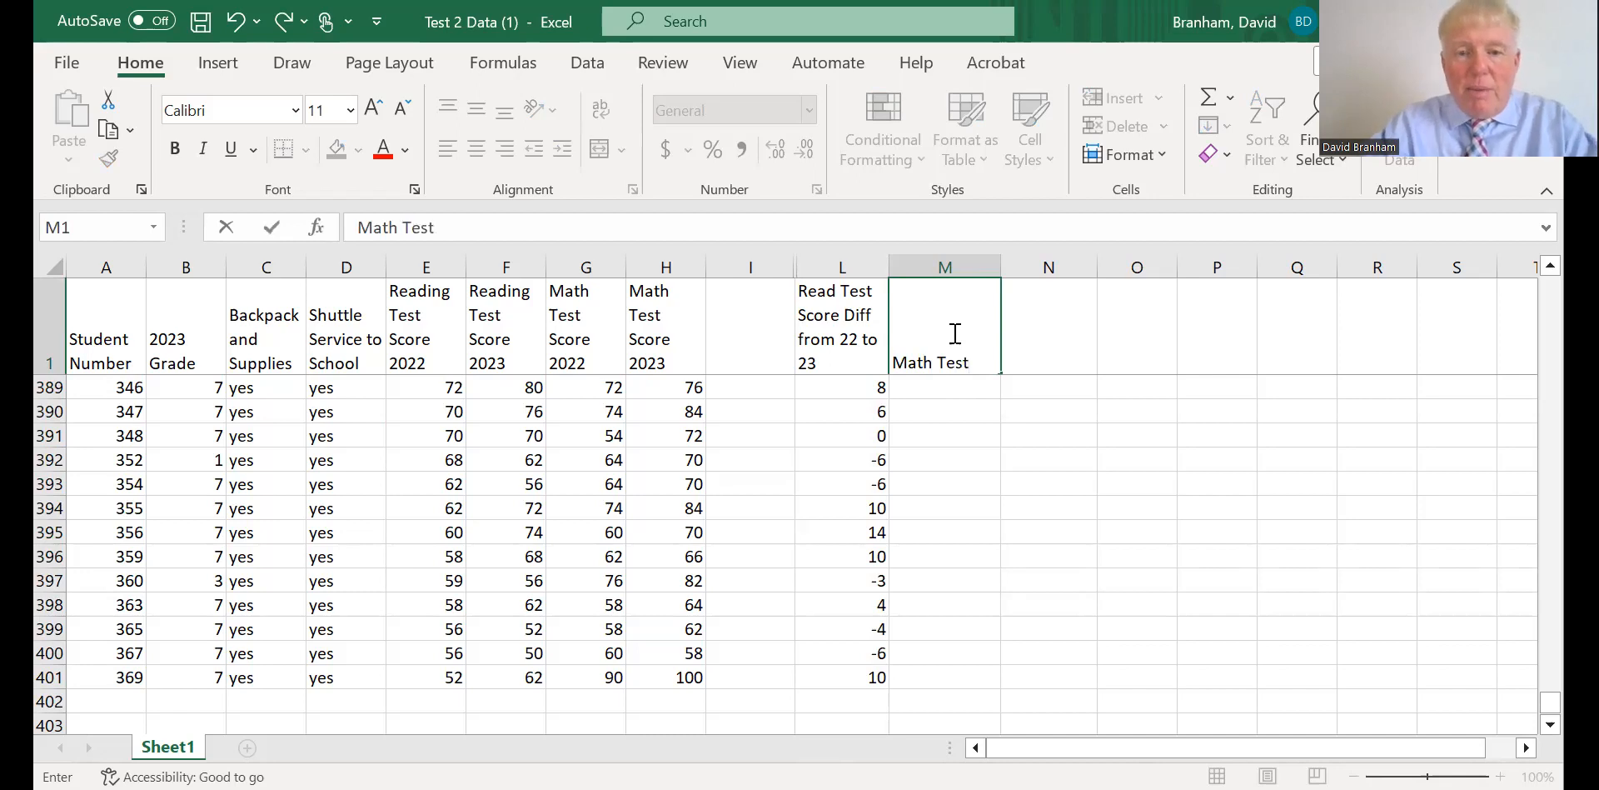
type(" Score ")
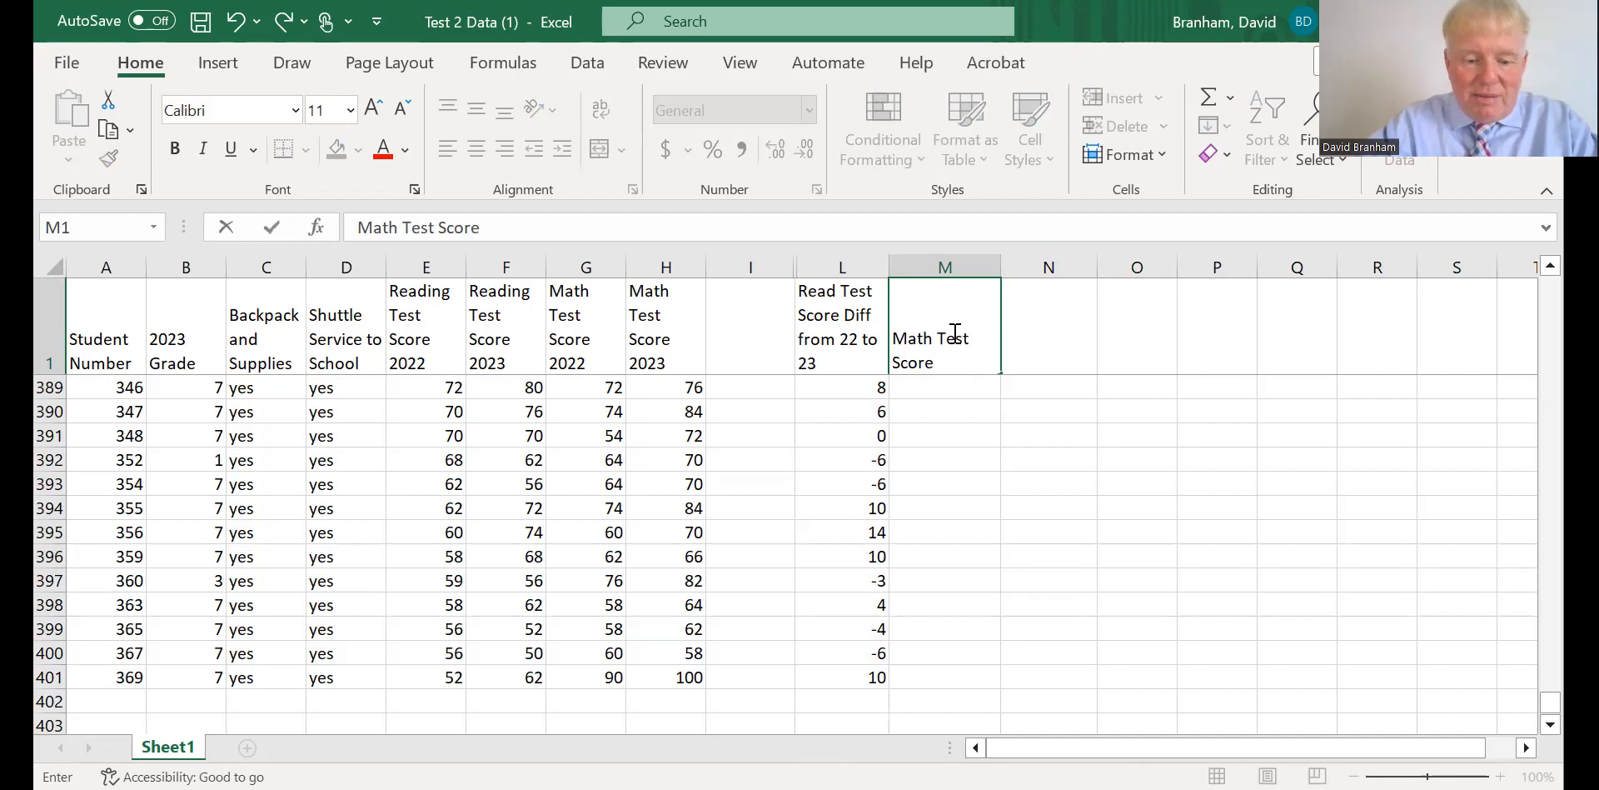
type("Dif")
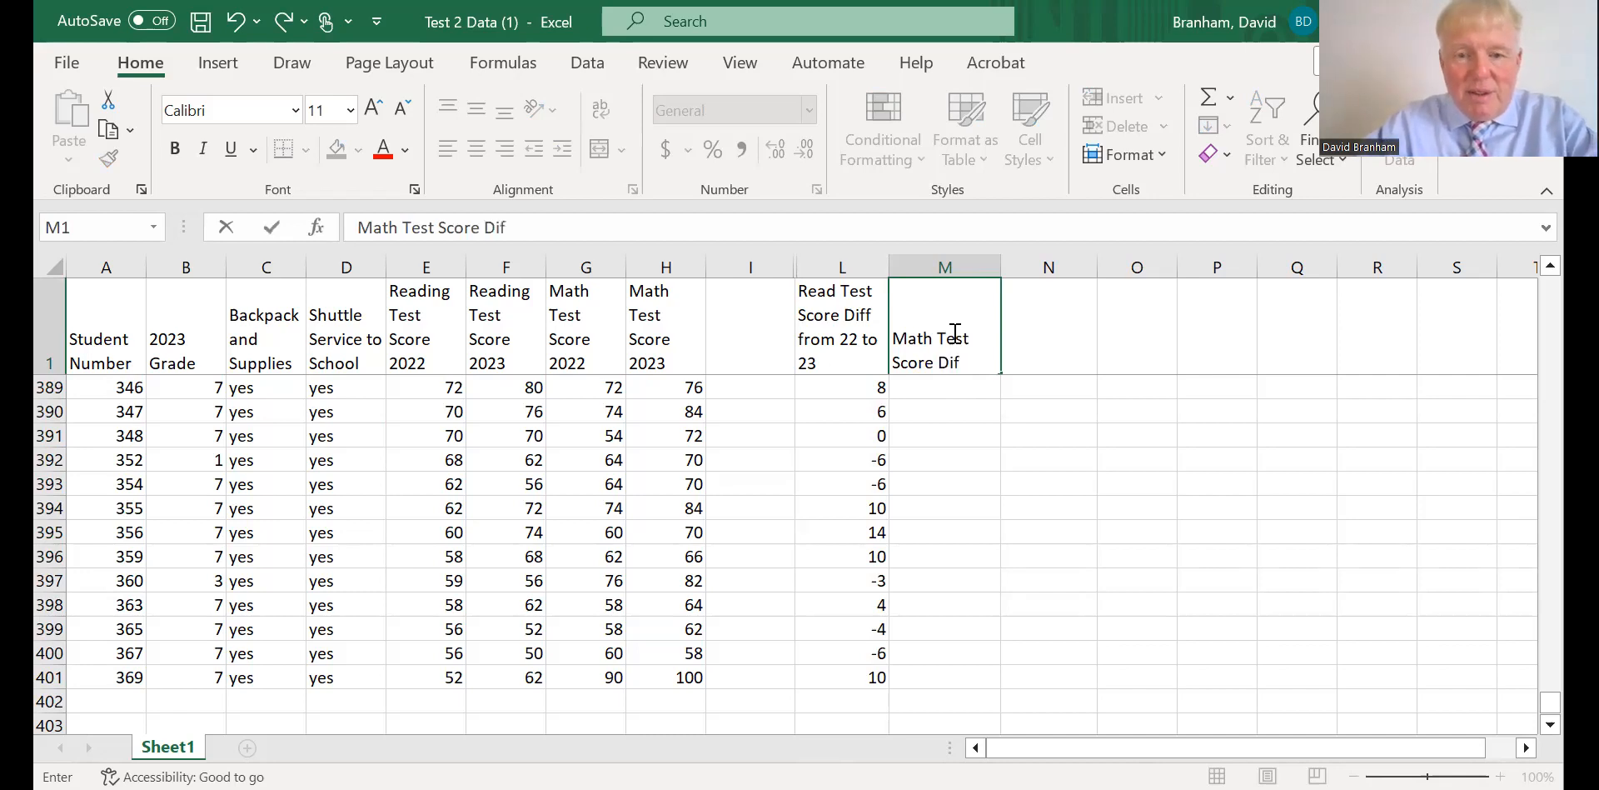
type("f fro")
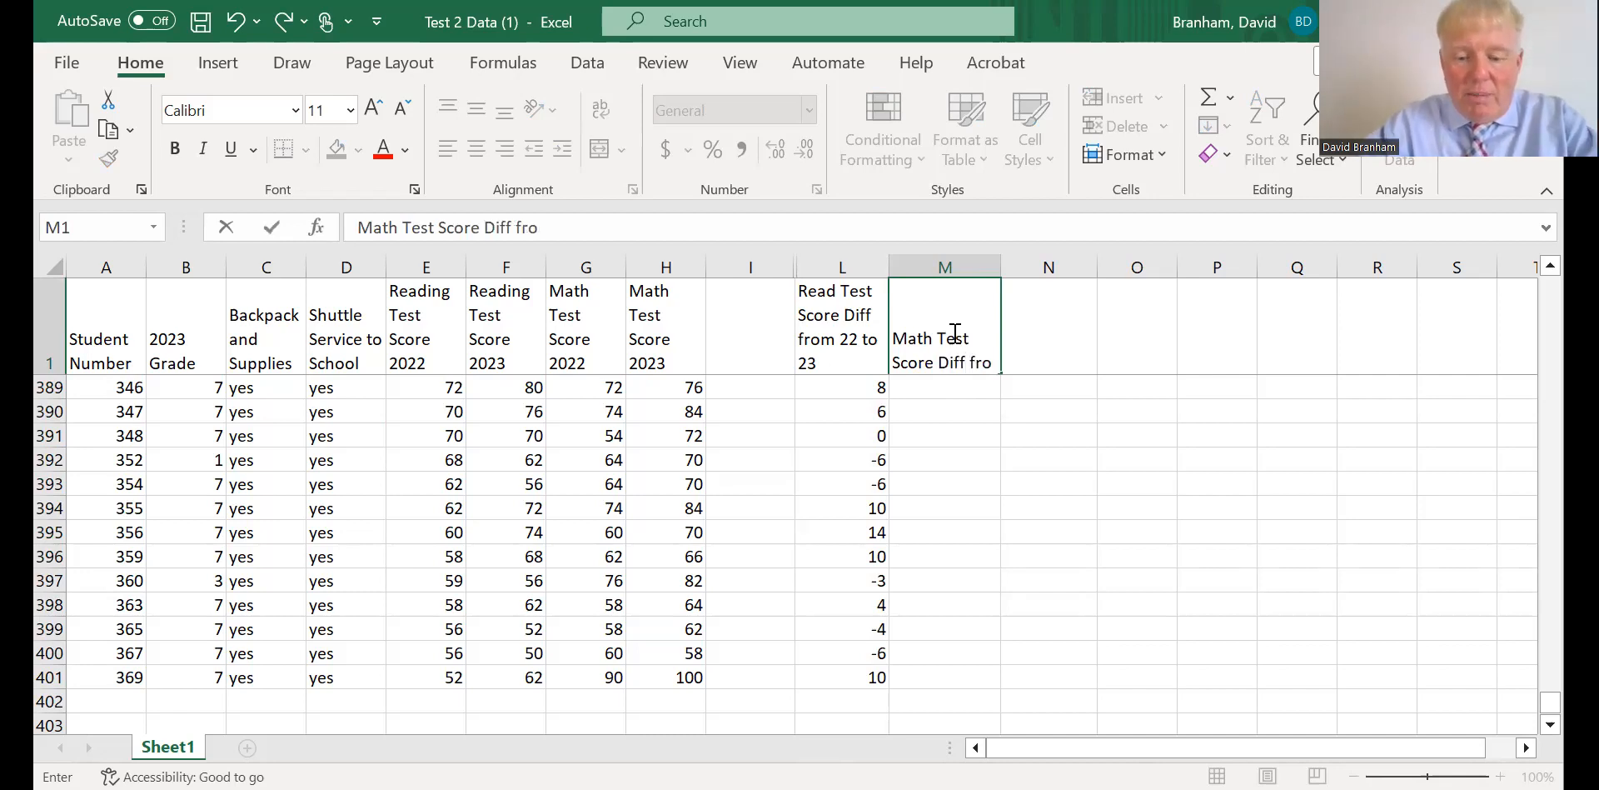
type("m 22 to")
type("23")
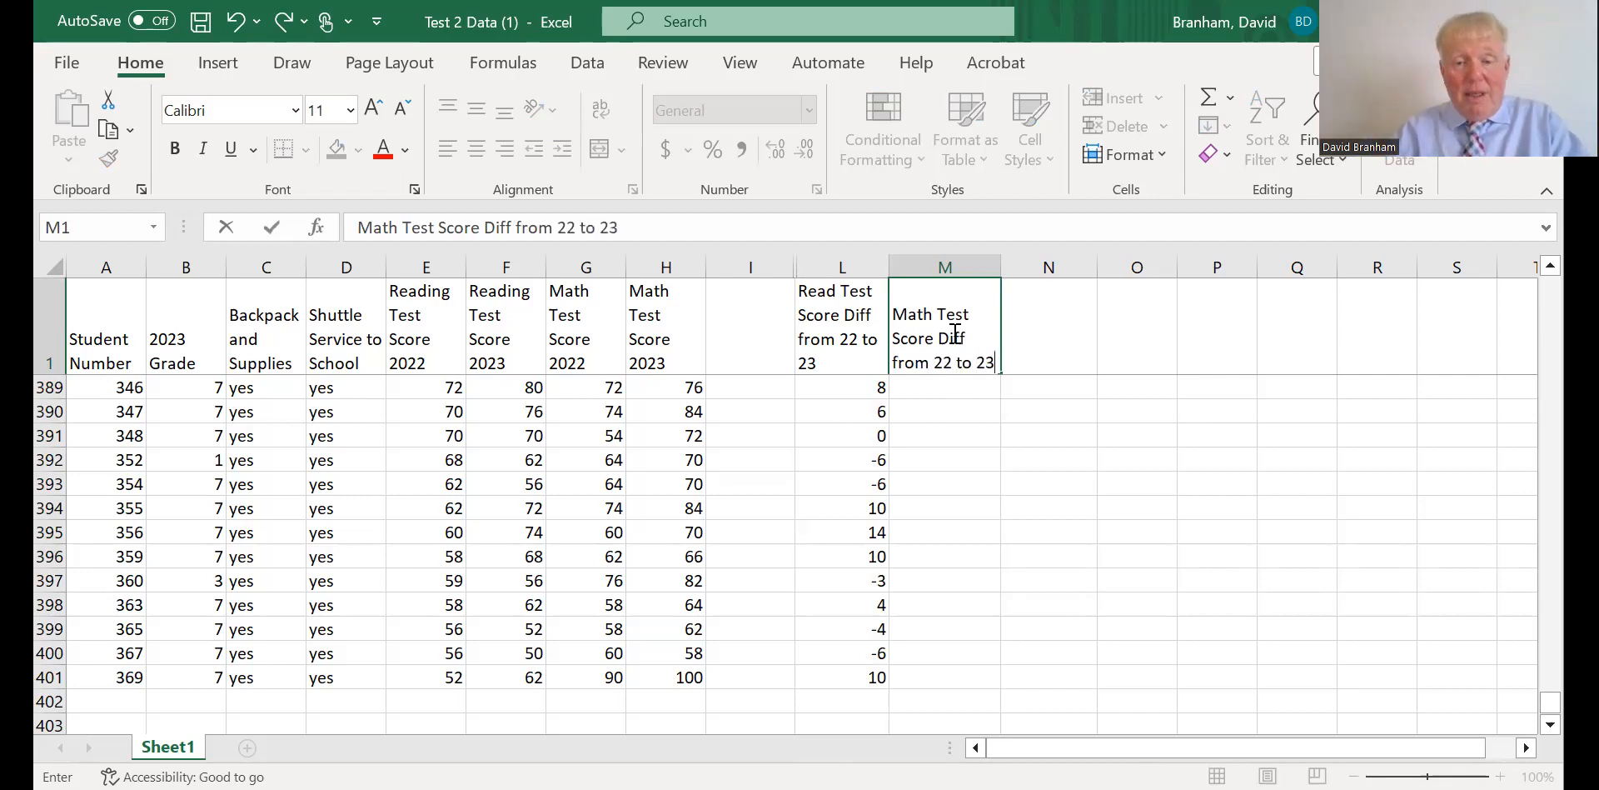
left_click(1037, 434)
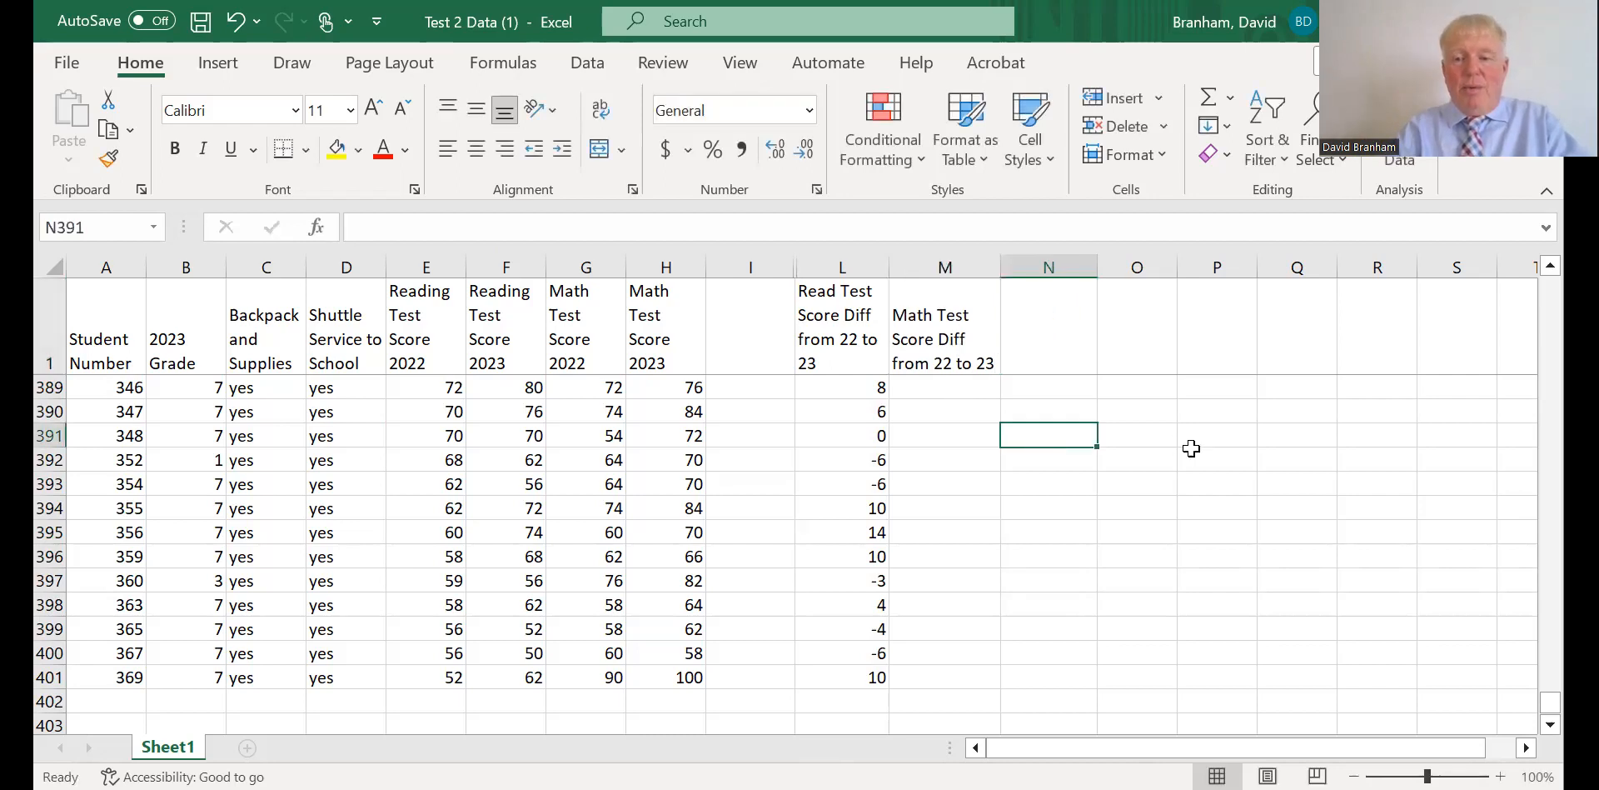
Enter the formula =H2-G2 in M2 to compute the first student's math score difference.
left_click_drag(1550, 702, 1552, 274)
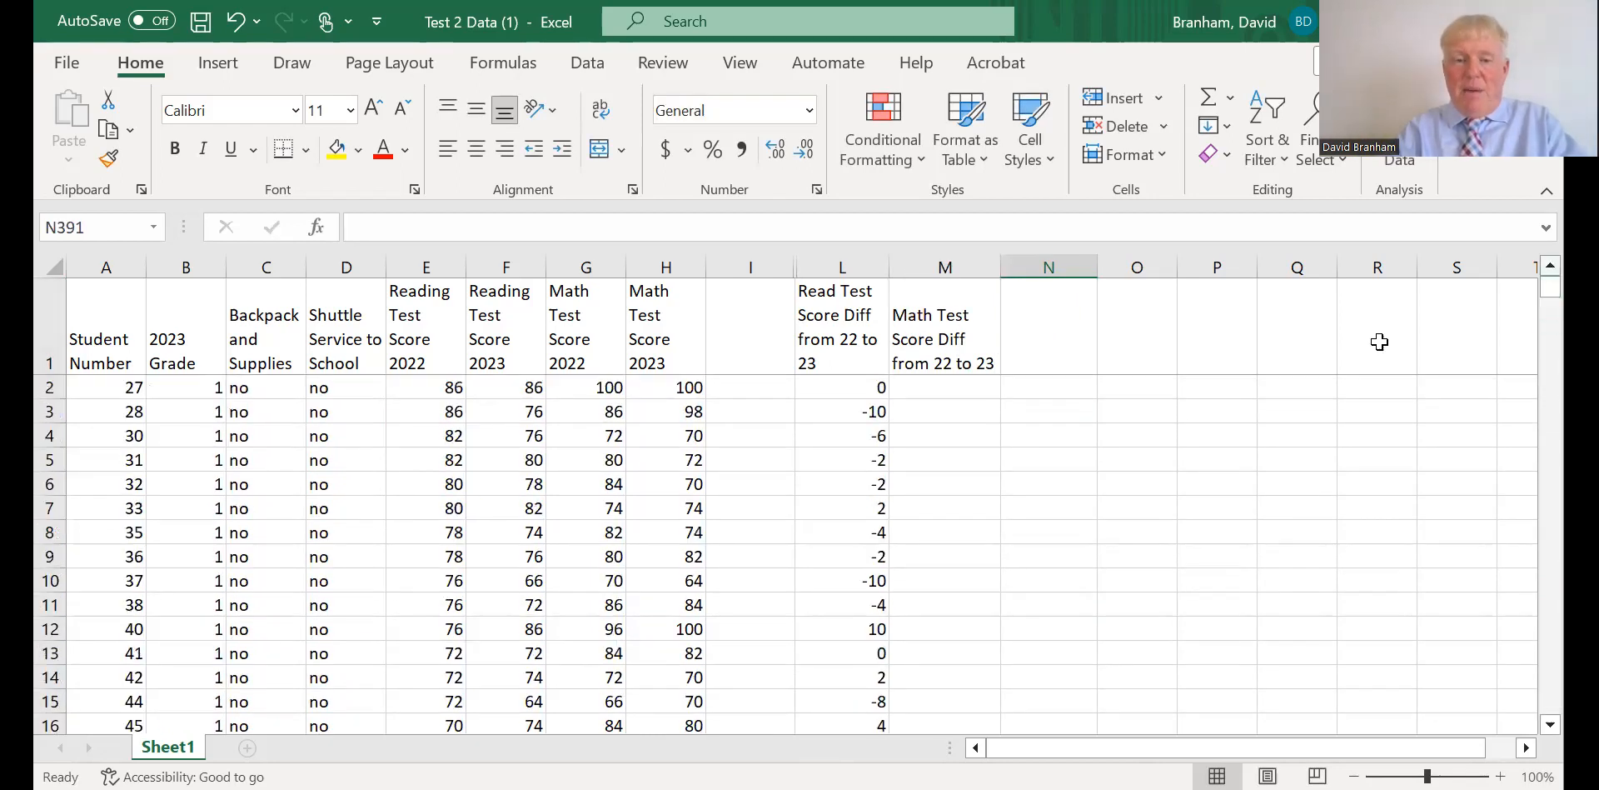
left_click(926, 384)
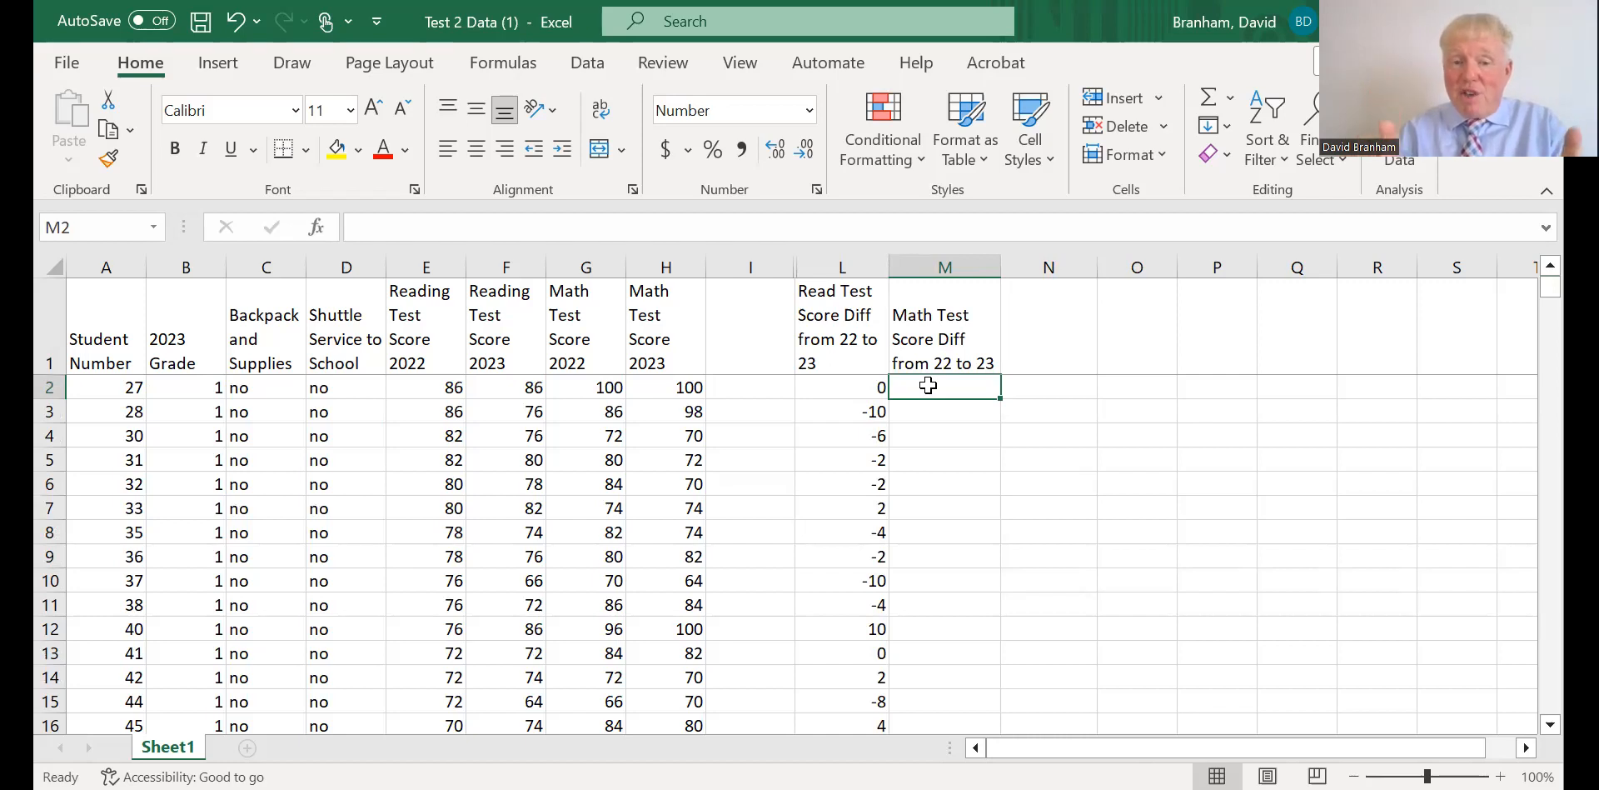
type("=")
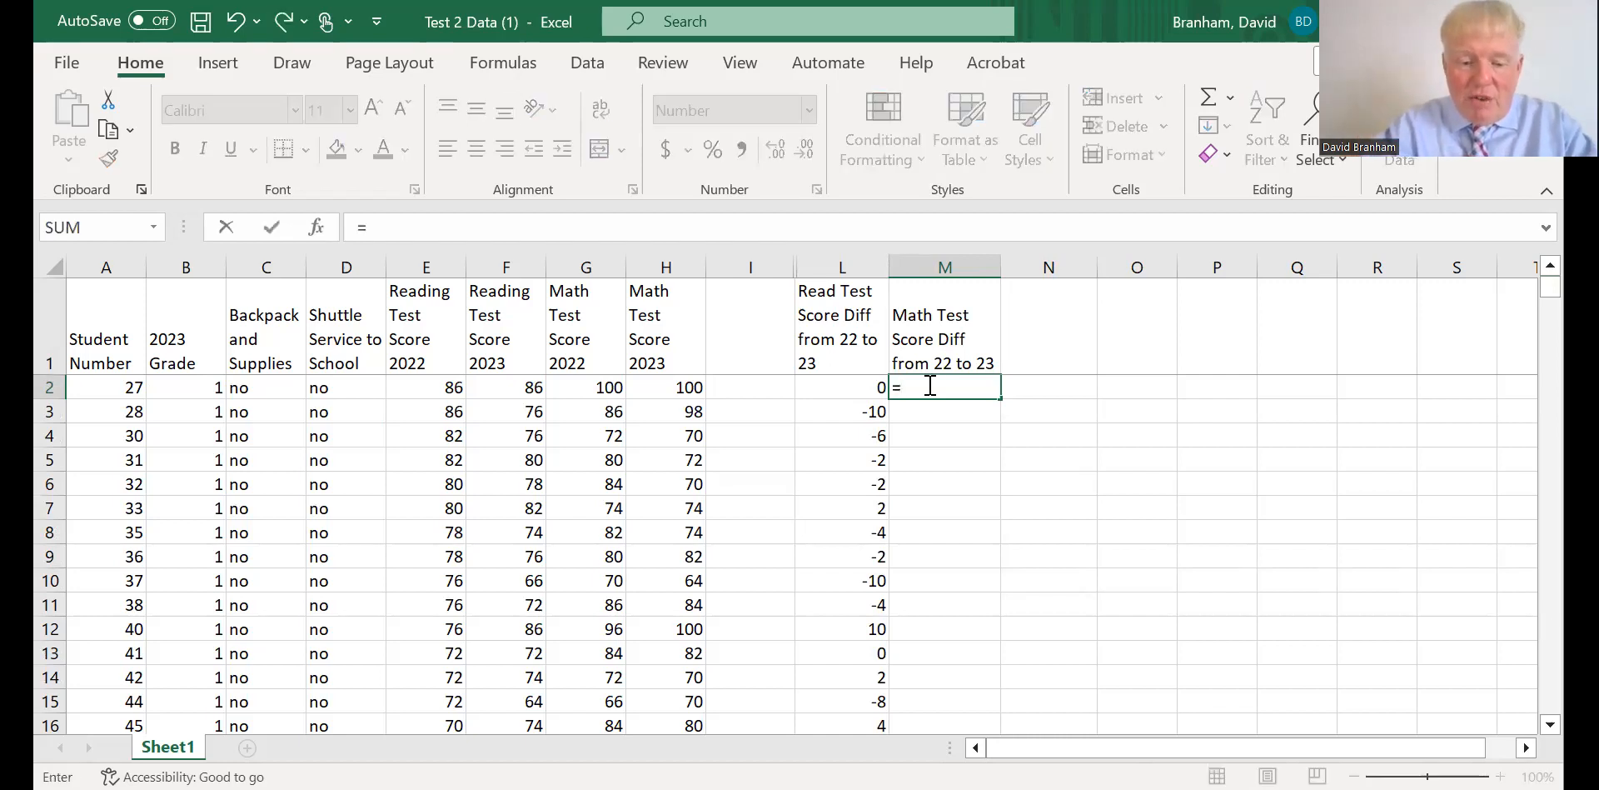
key("Left")
key("Left")
key("Left")
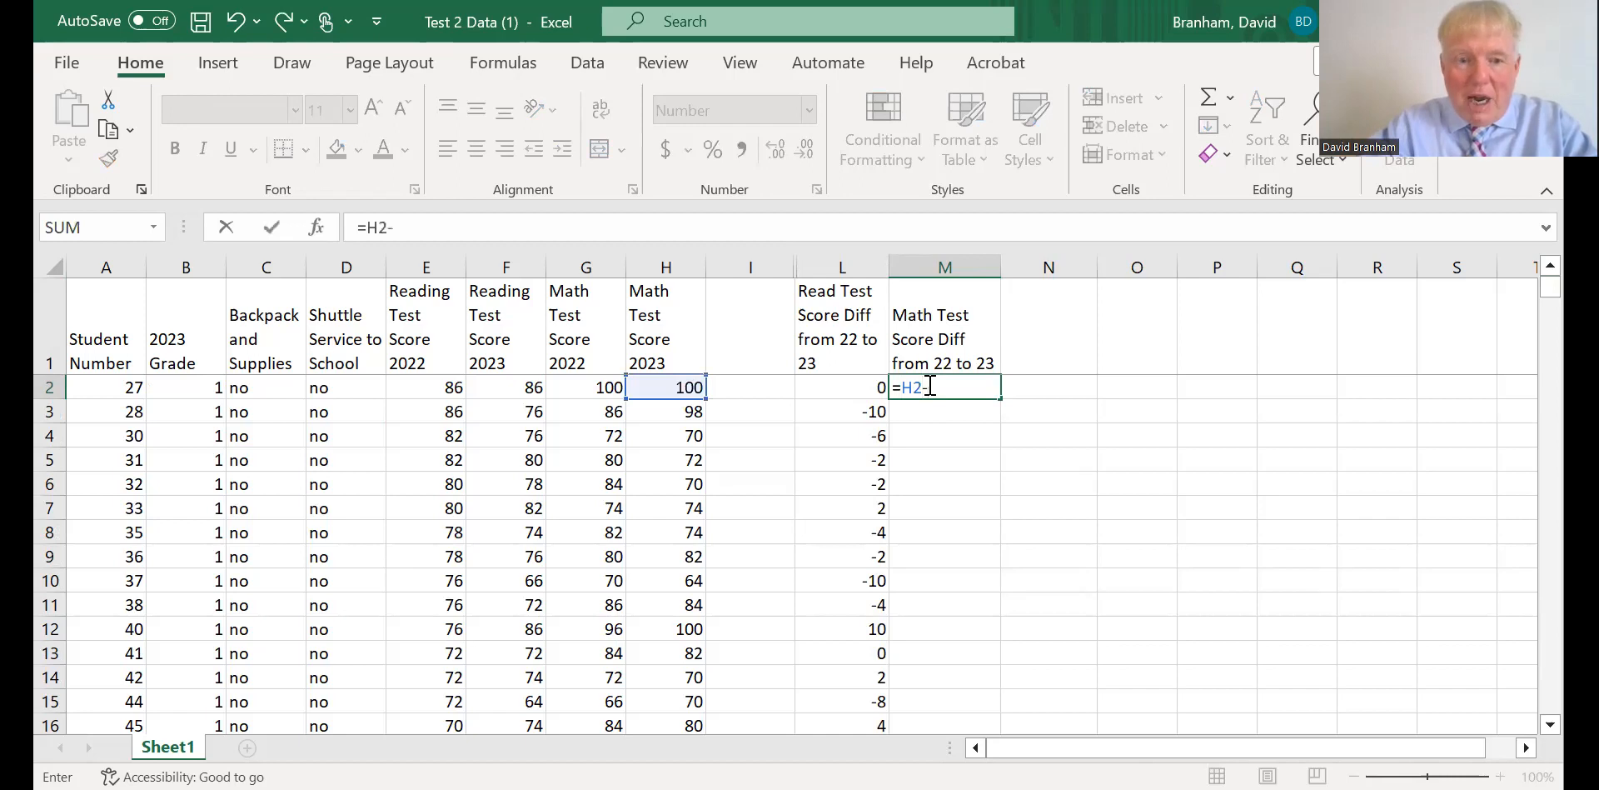
type("-")
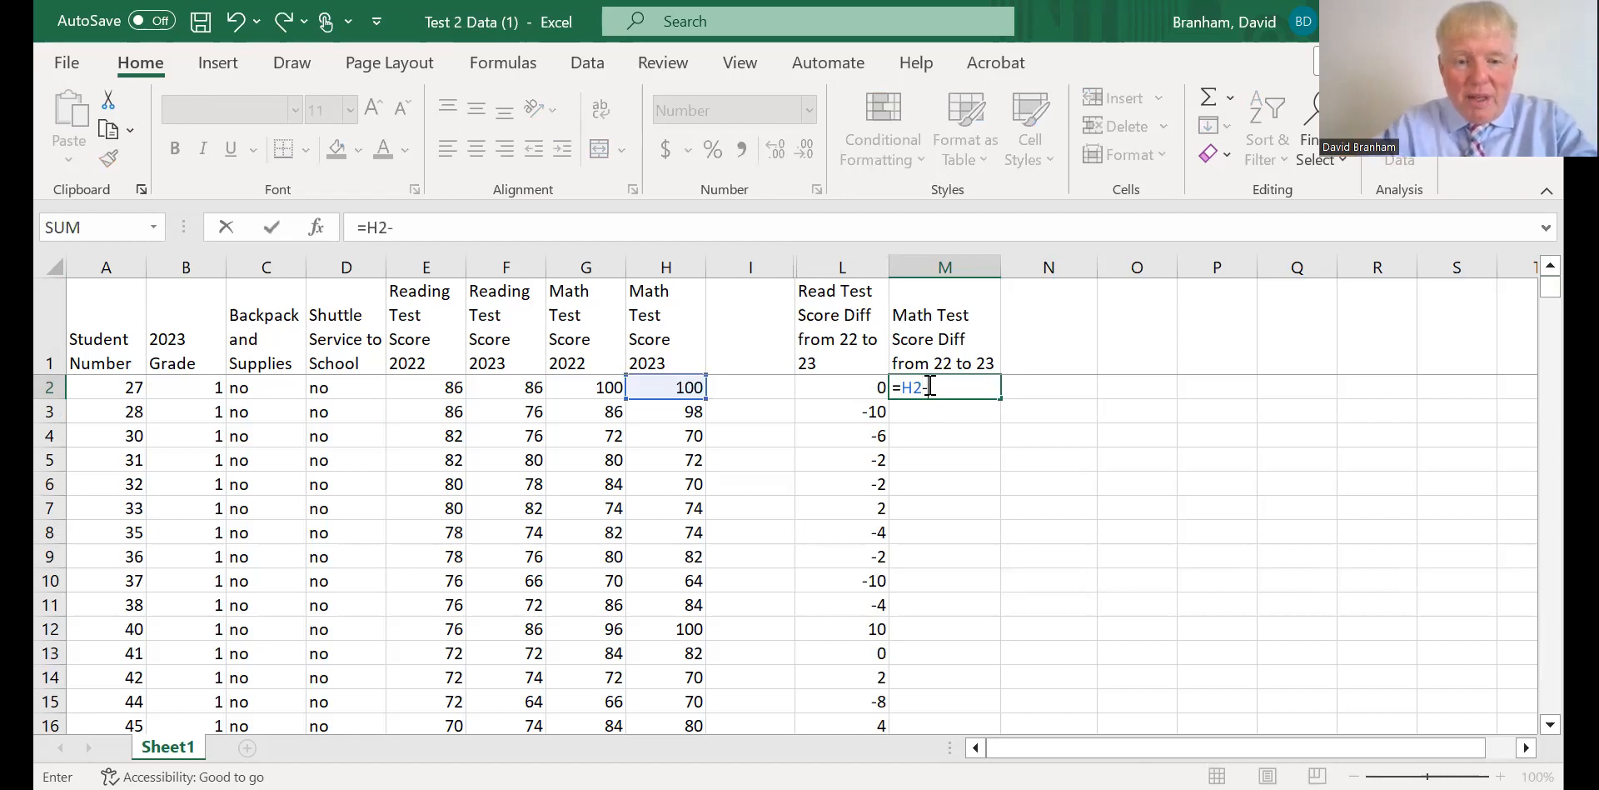
type("g2")
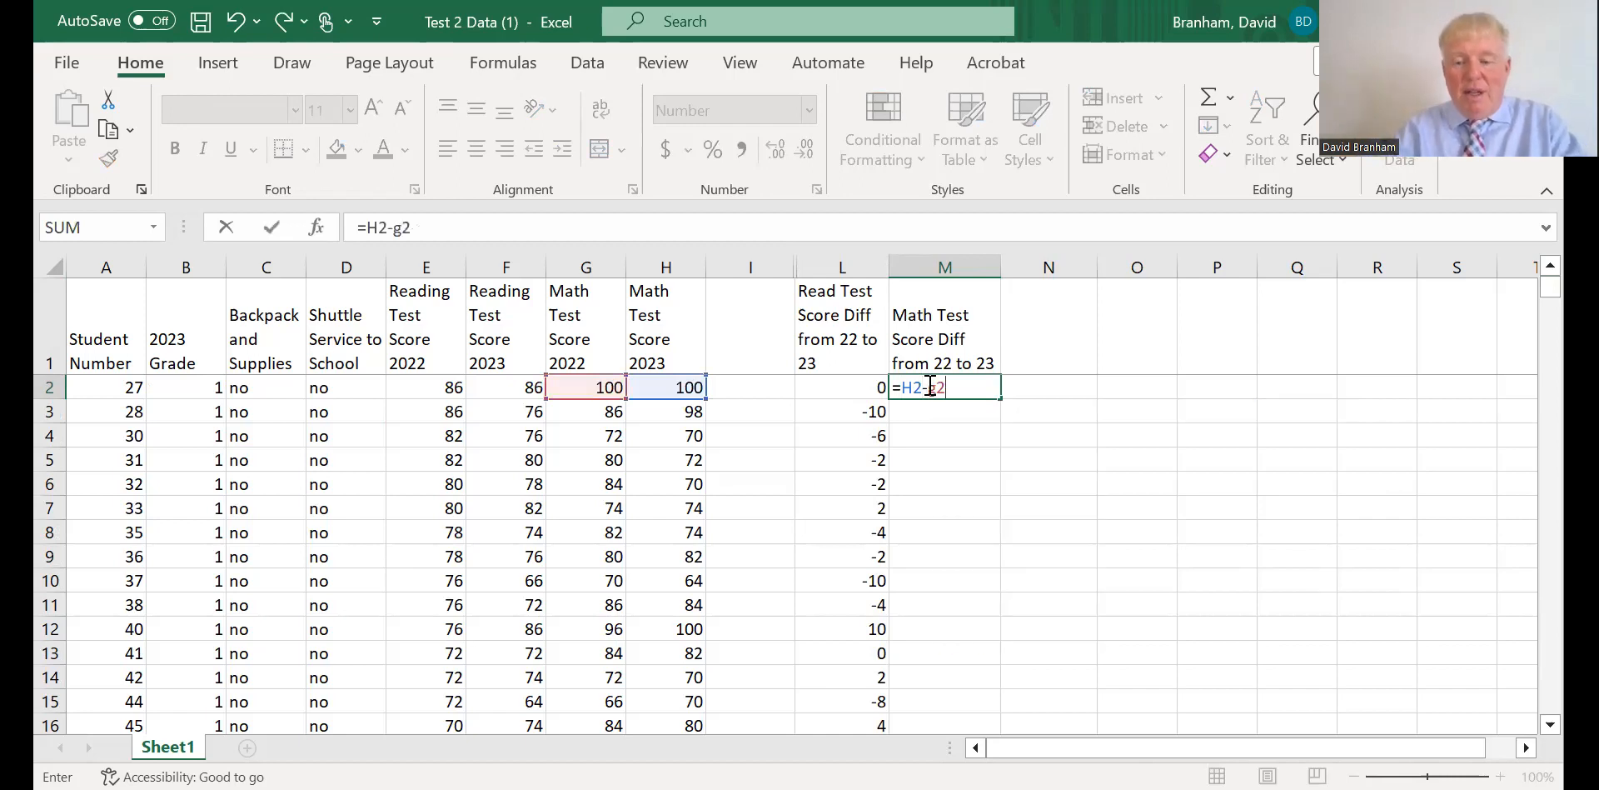
key("Return")
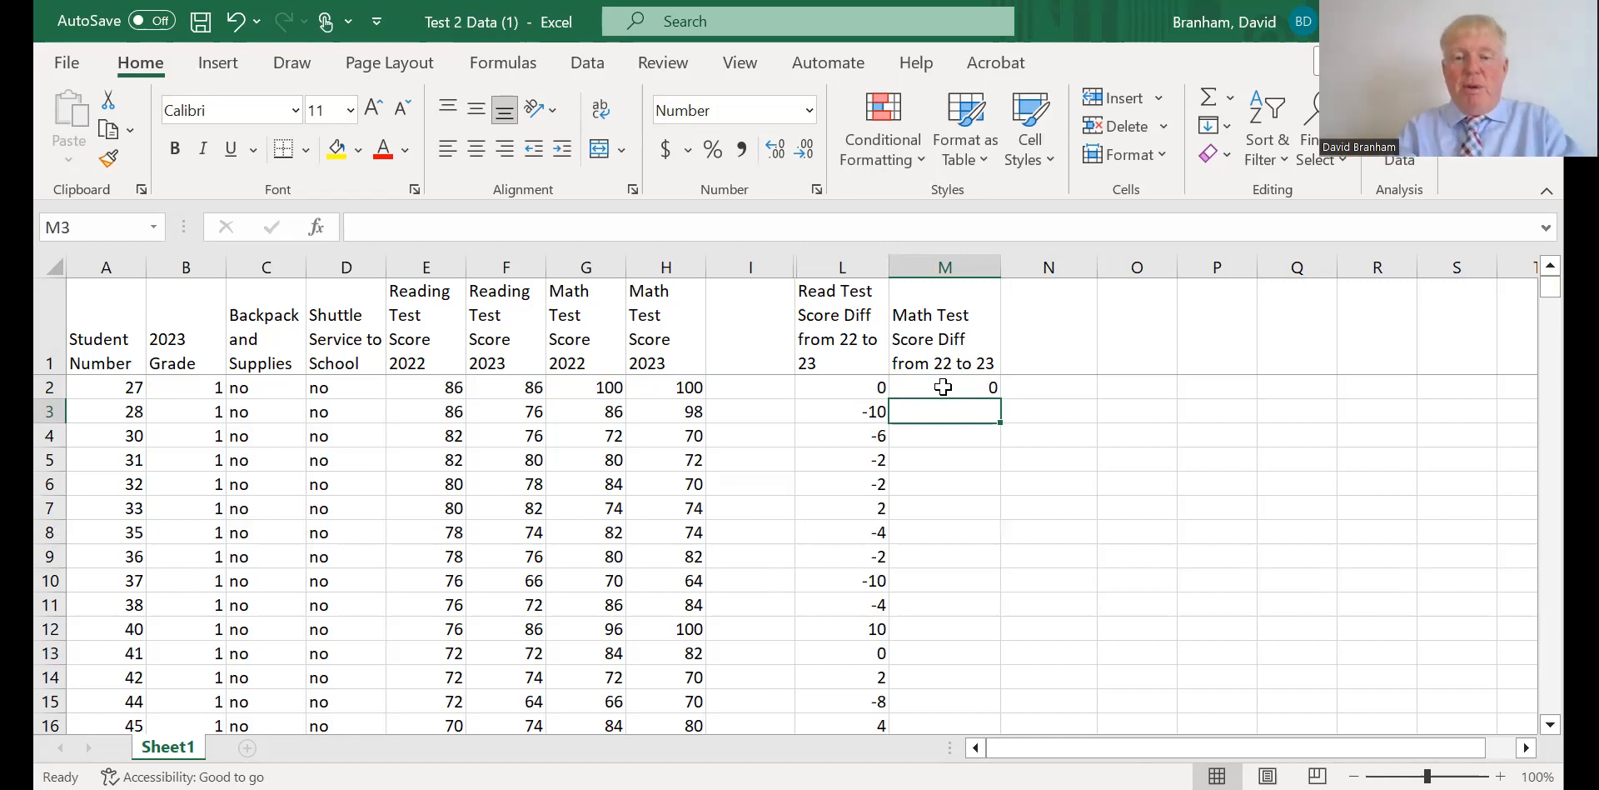
Copy the math difference formula from M2 into M3:M401 so that every student row is covered.
left_click(943, 386)
right_click(944, 386)
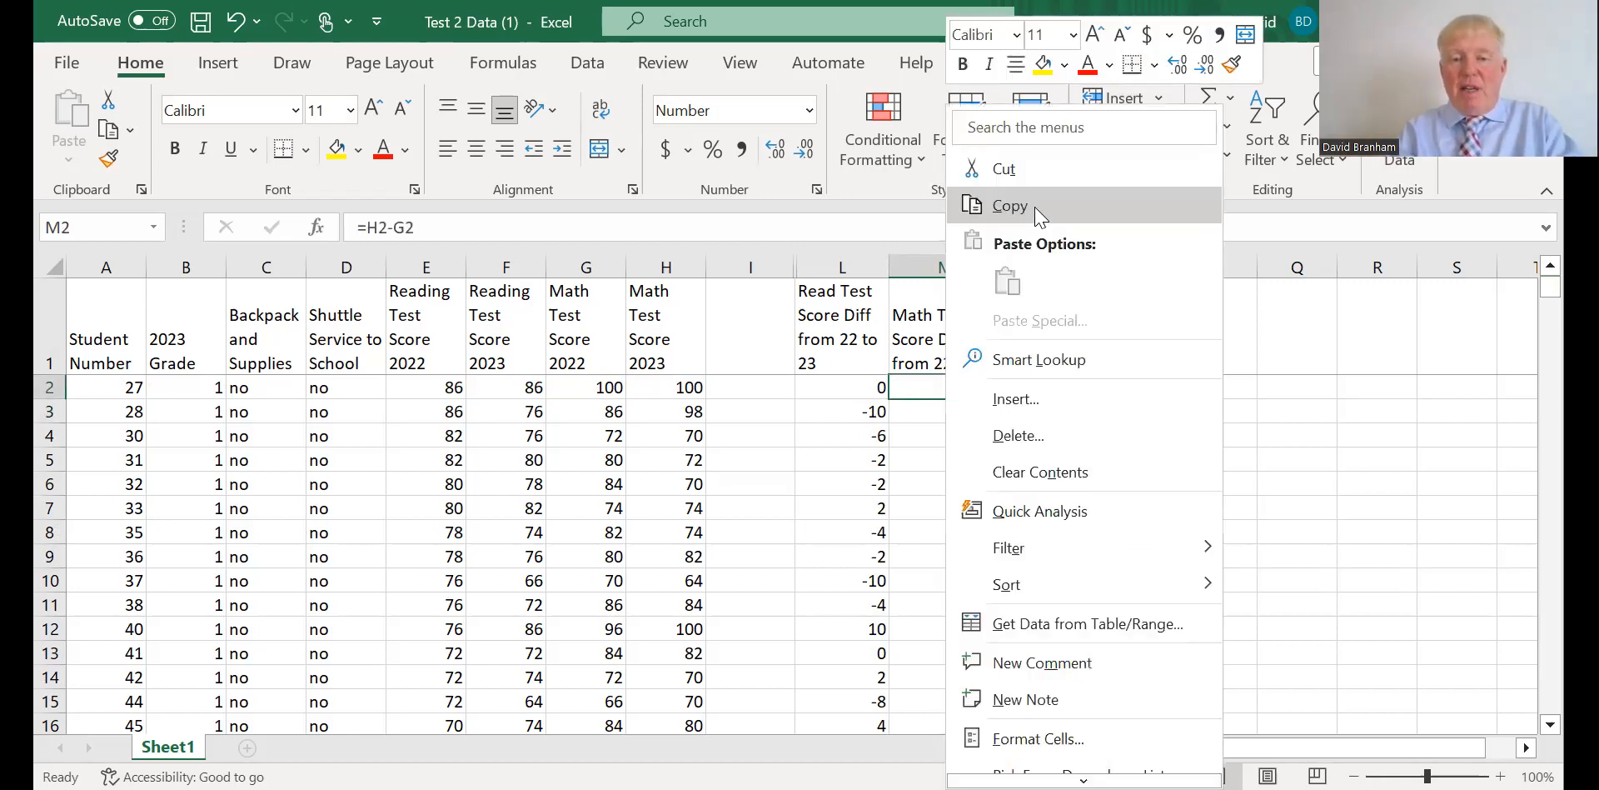
left_click(1040, 216)
left_click_drag(957, 411, 940, 700)
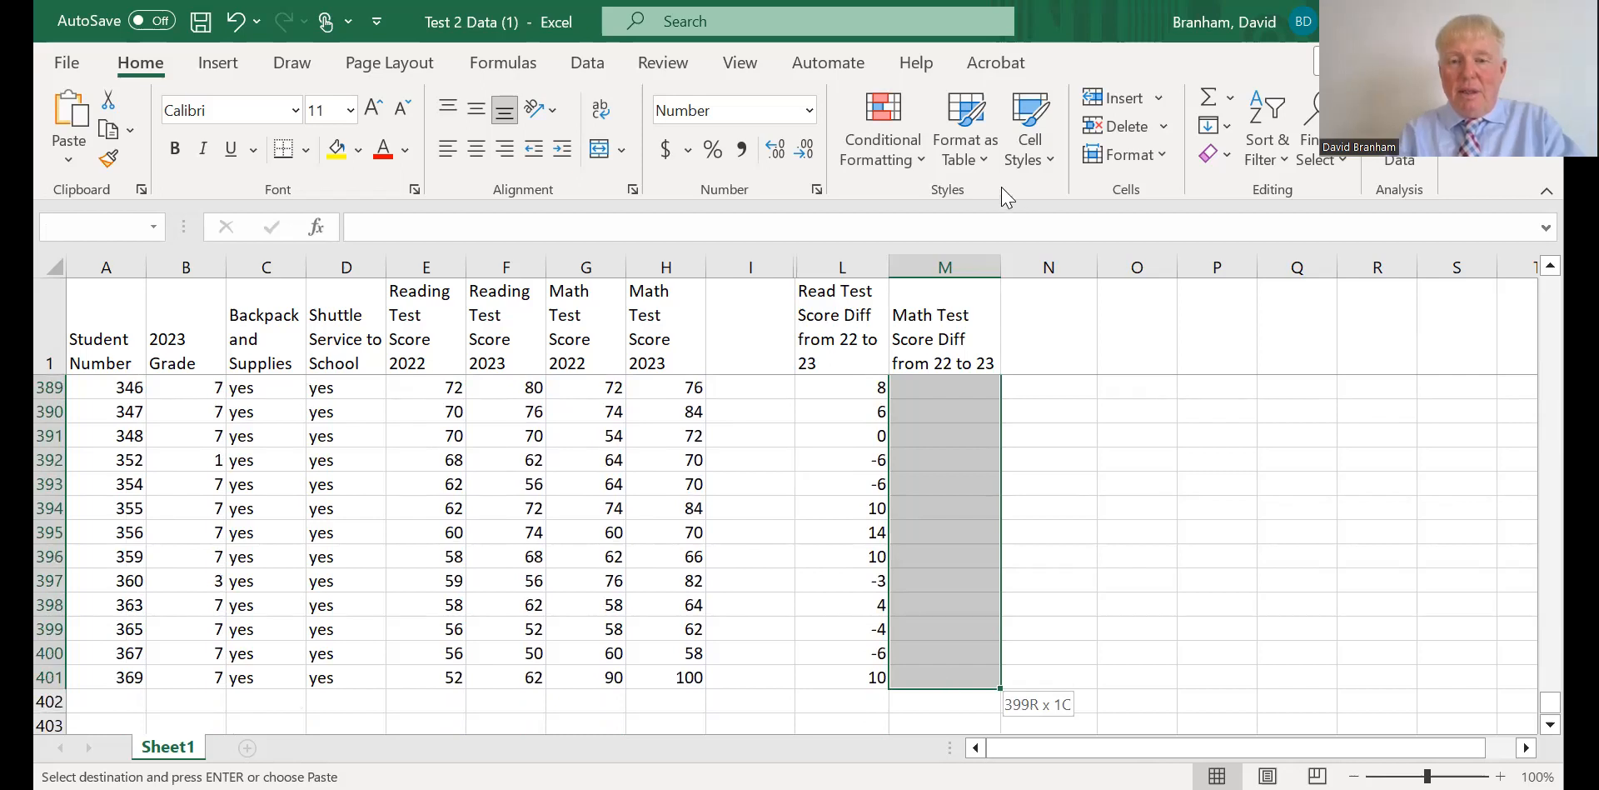
key("ctrl+v")
left_click(1104, 649)
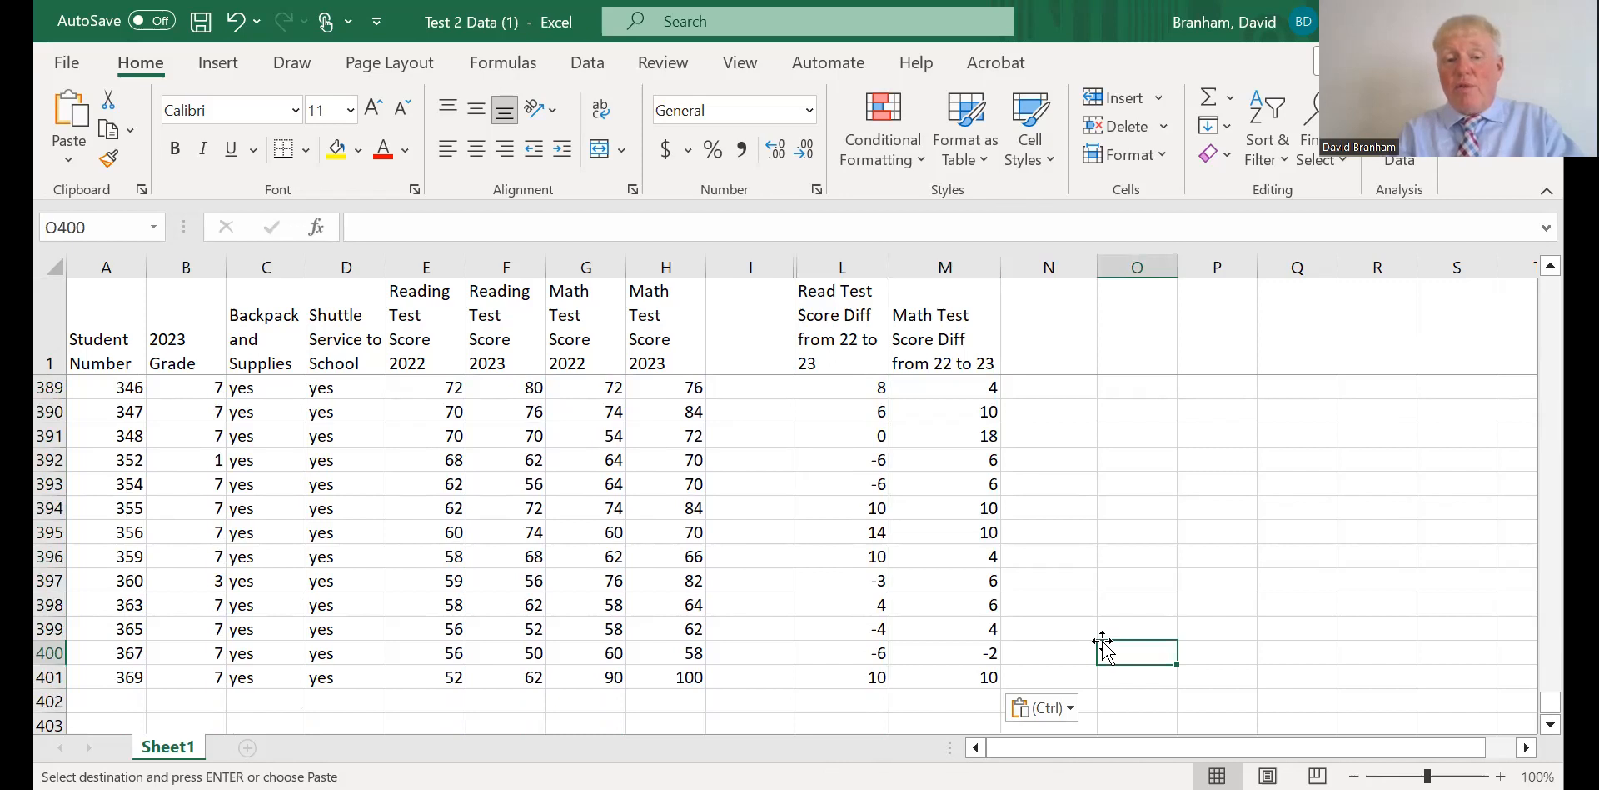
Read the average of all math score differences in M2:M401.
left_click_drag(947, 676, 948, 367)
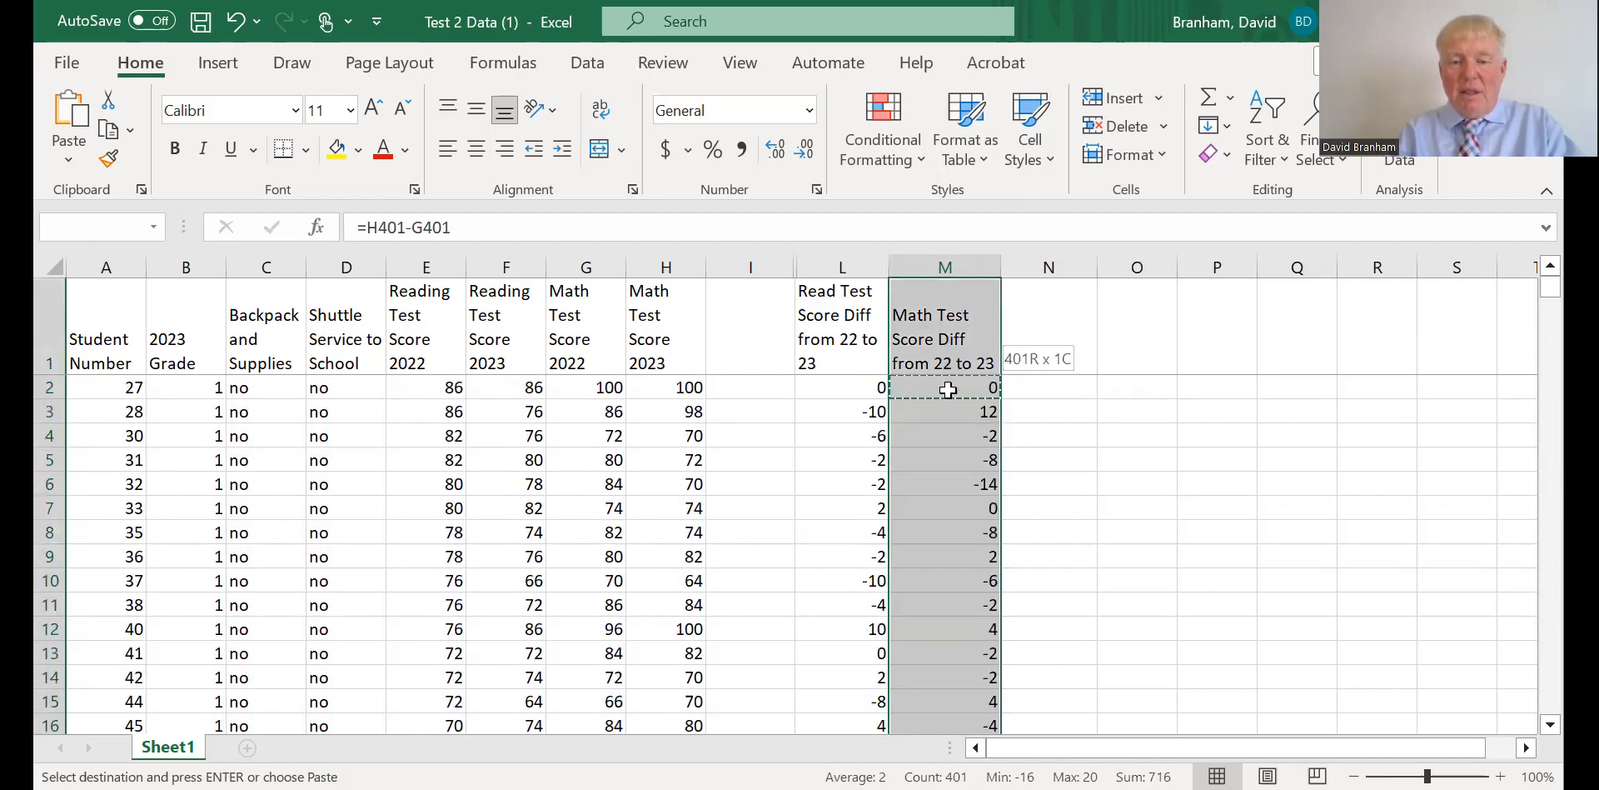
key("shift+Down")
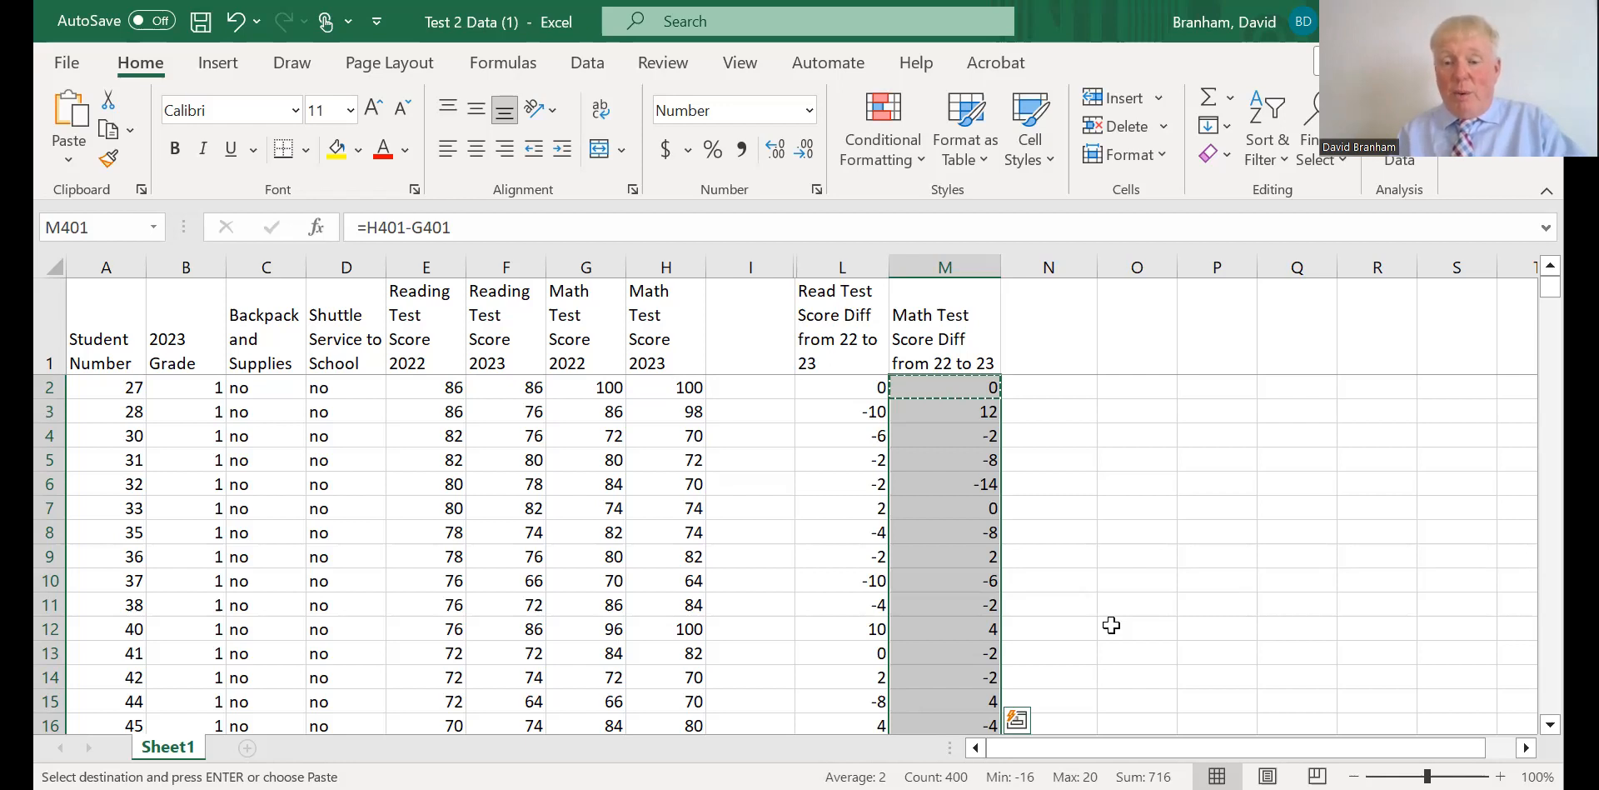
left_click(1071, 548)
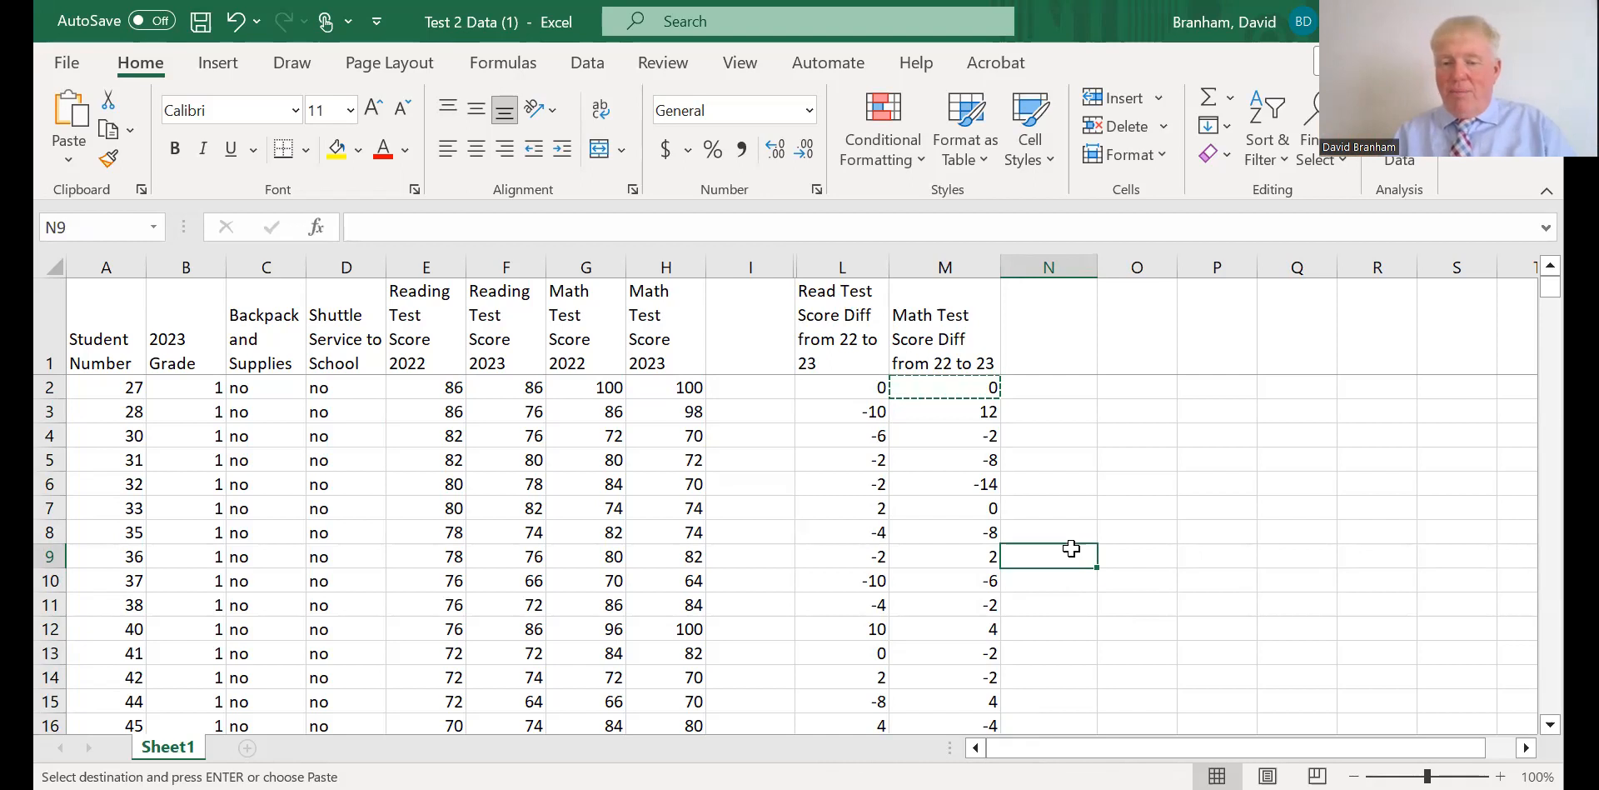
left_click(1088, 490)
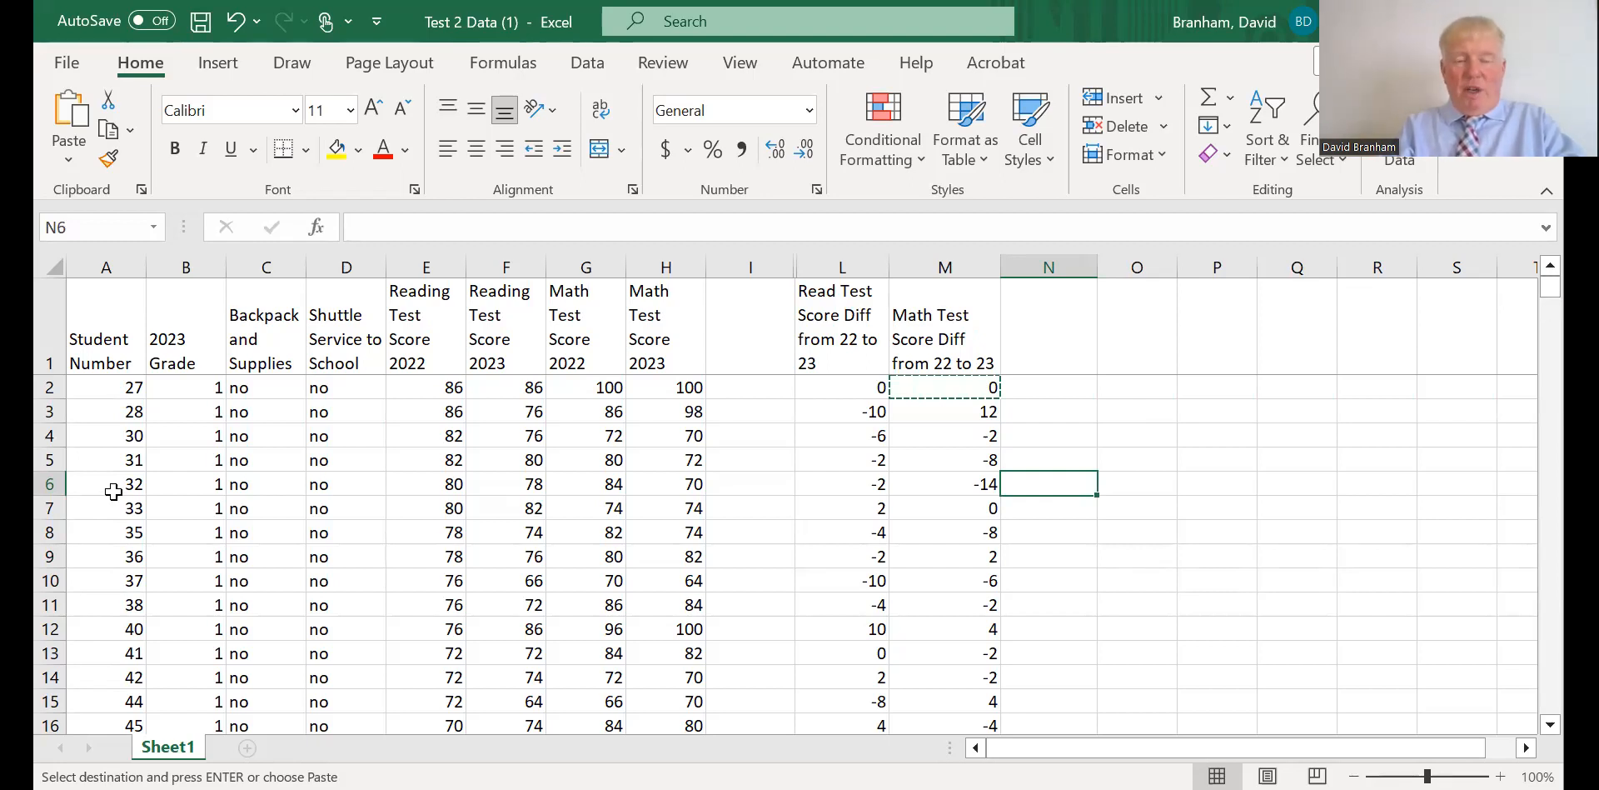
Sort the student rows 2 to 401 by Column C, the backpack and supplies column, from A to Z.
left_click(48, 388)
left_click_drag(53, 751, 89, 678)
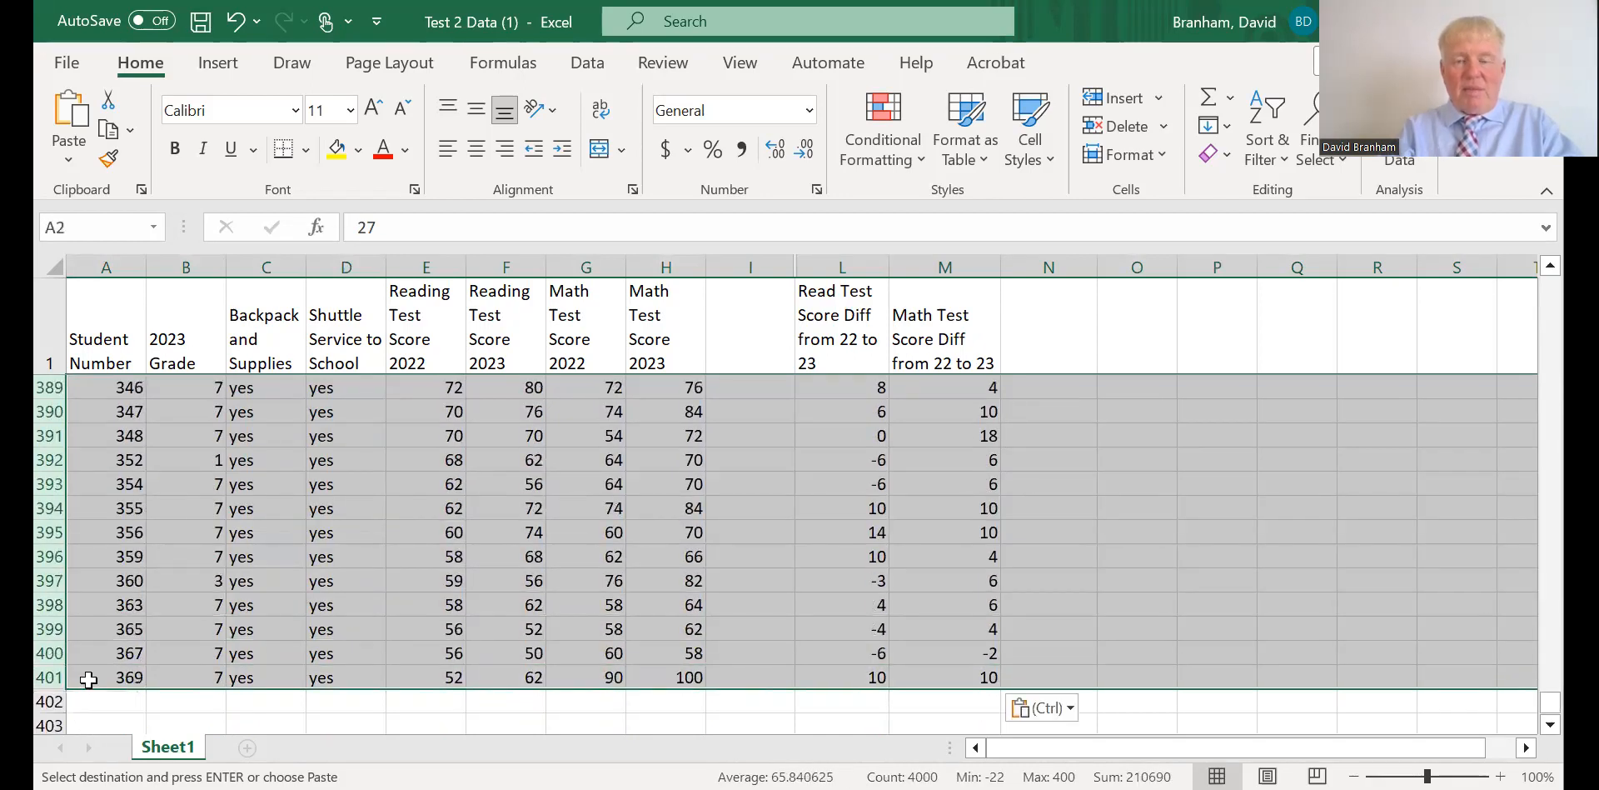
left_click(1268, 167)
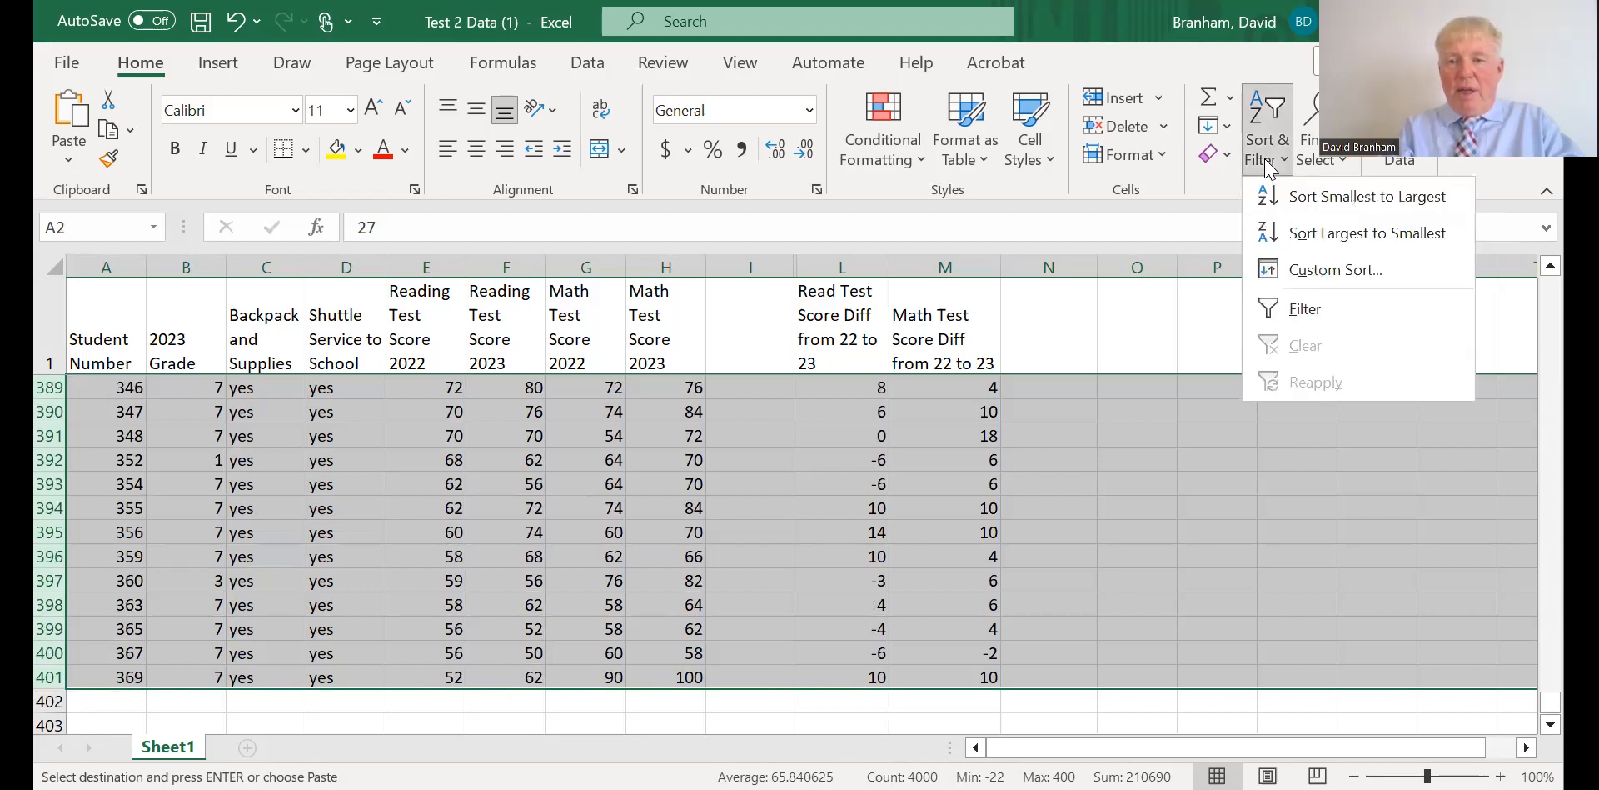
left_click(1312, 270)
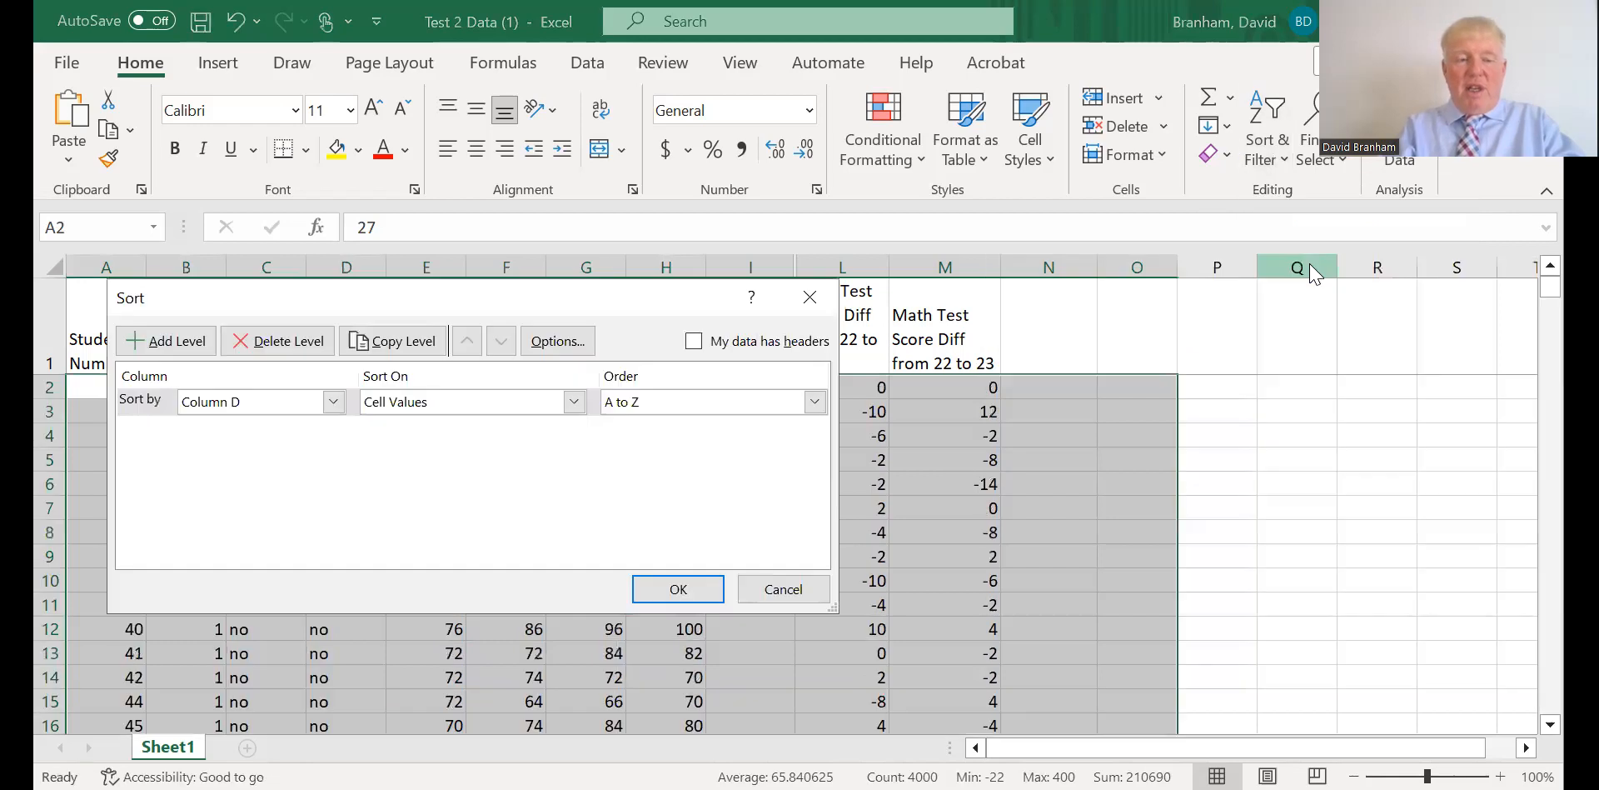
left_click(334, 402)
left_click(335, 429)
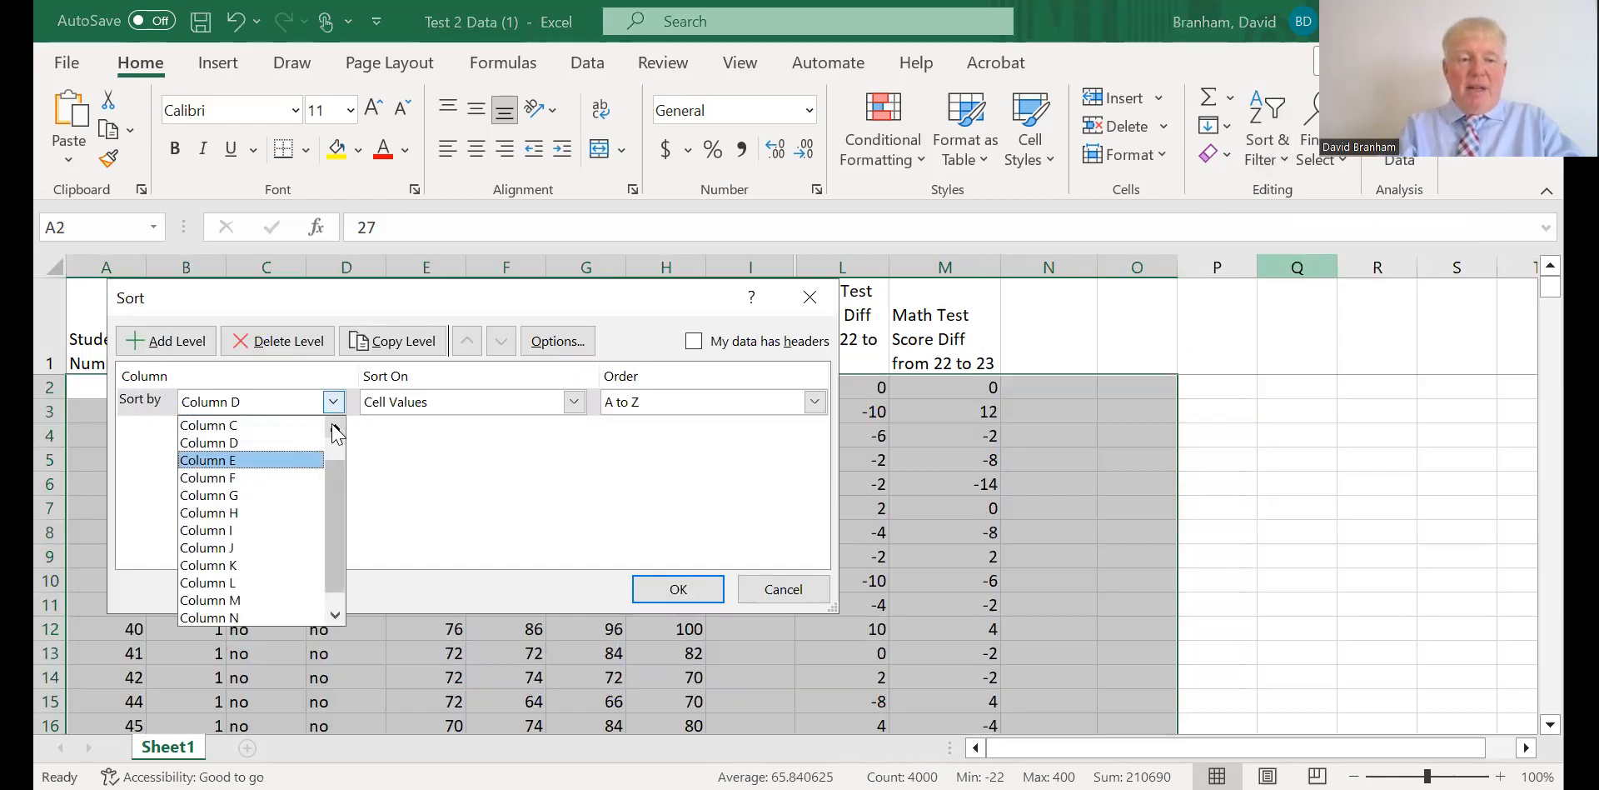
left_click(281, 425)
left_click(679, 589)
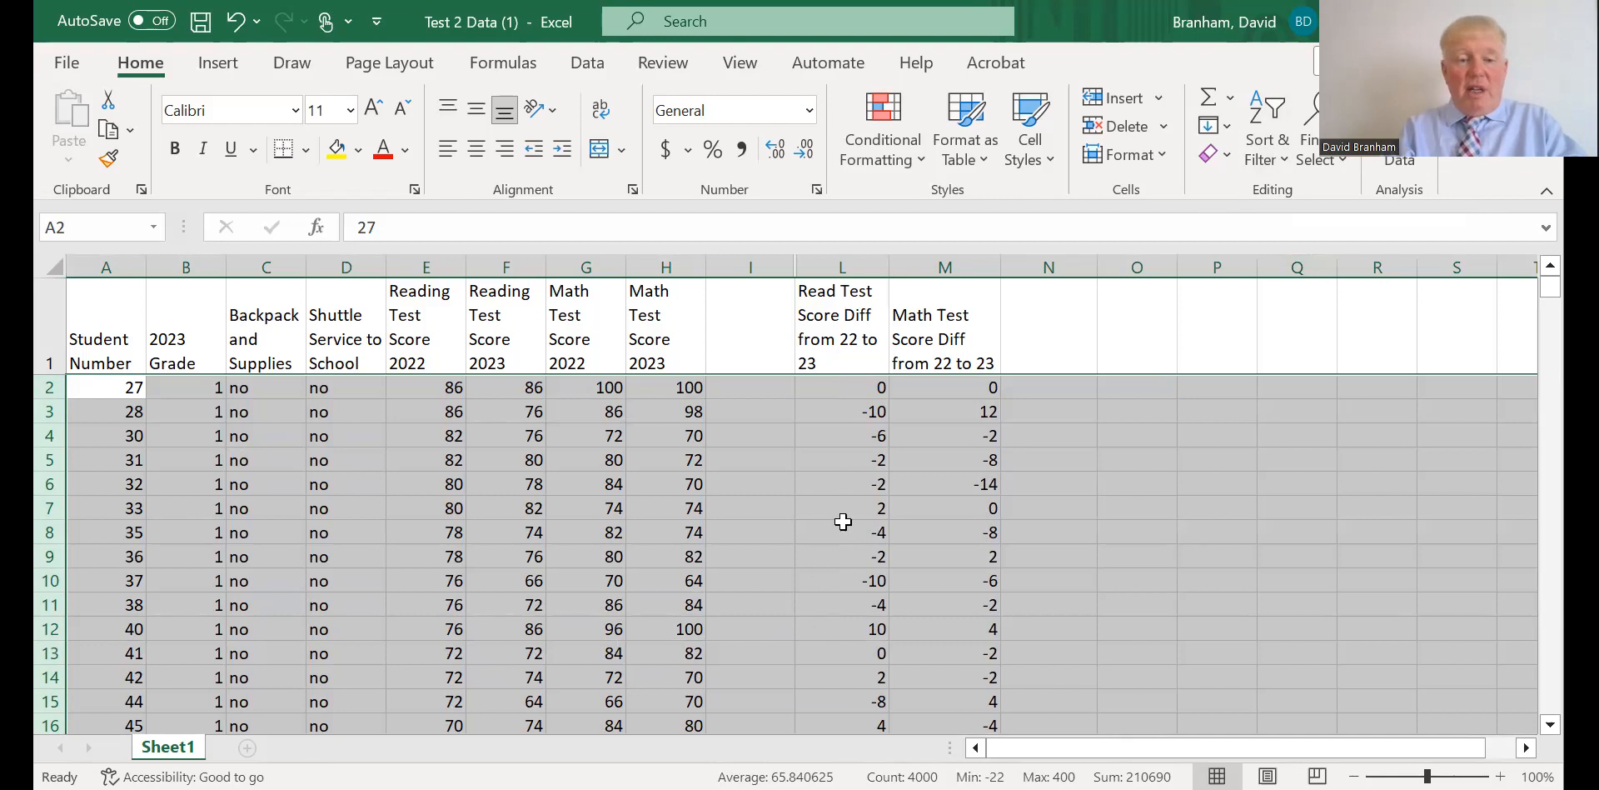
Read the average reading score difference for students without backpacks in L2:L226 and for those with backpacks in L227:L401.
left_click(856, 382)
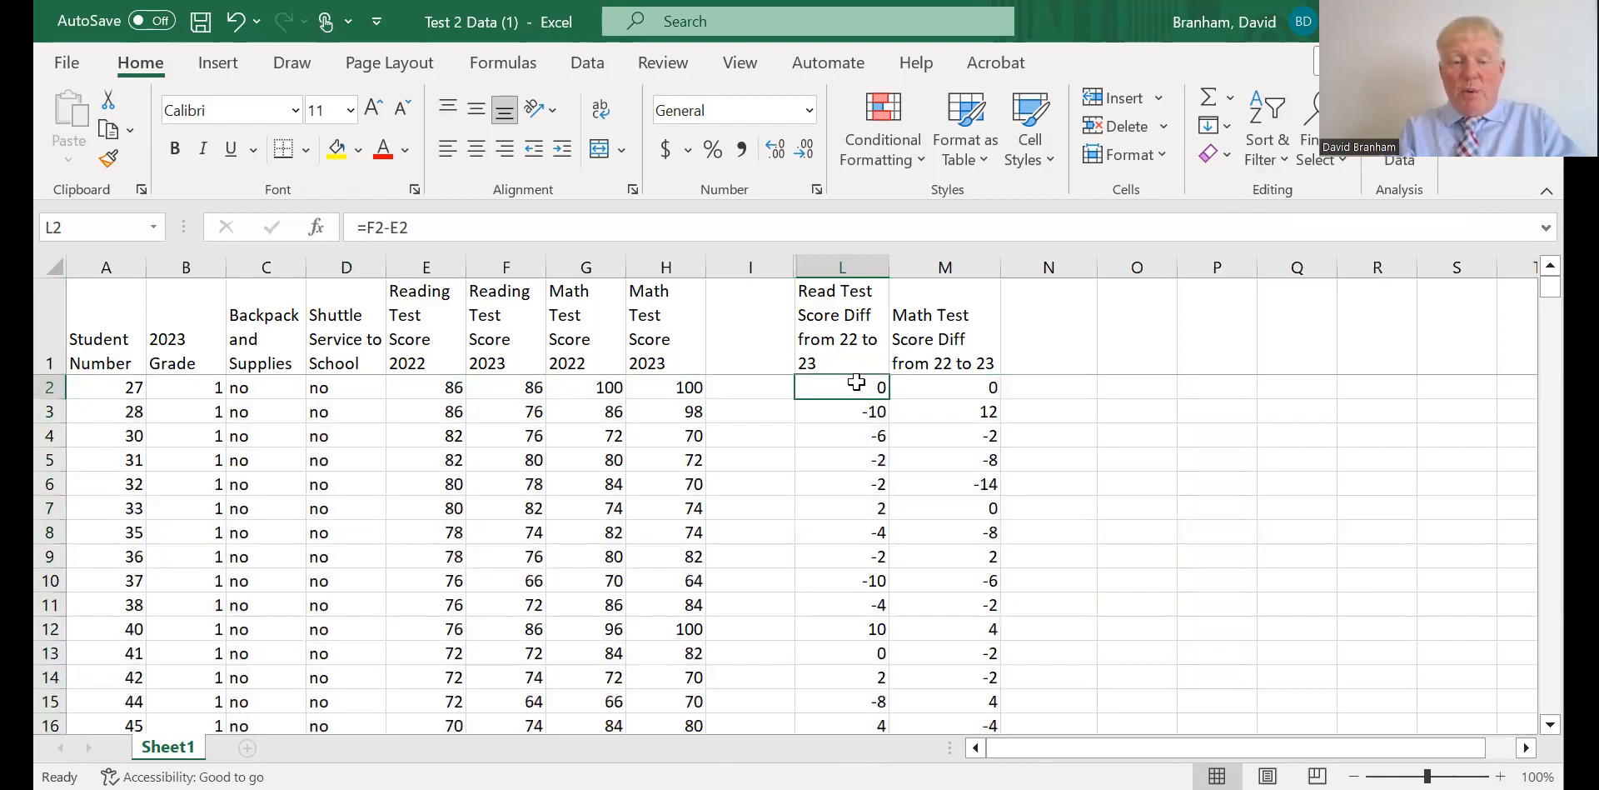
mouse_move(854, 379)
left_mouse_down()
mouse_move(860, 742)
mouse_move(829, 347)
mouse_move(827, 385)
left_mouse_up()
left_click_drag(831, 506, 833, 545)
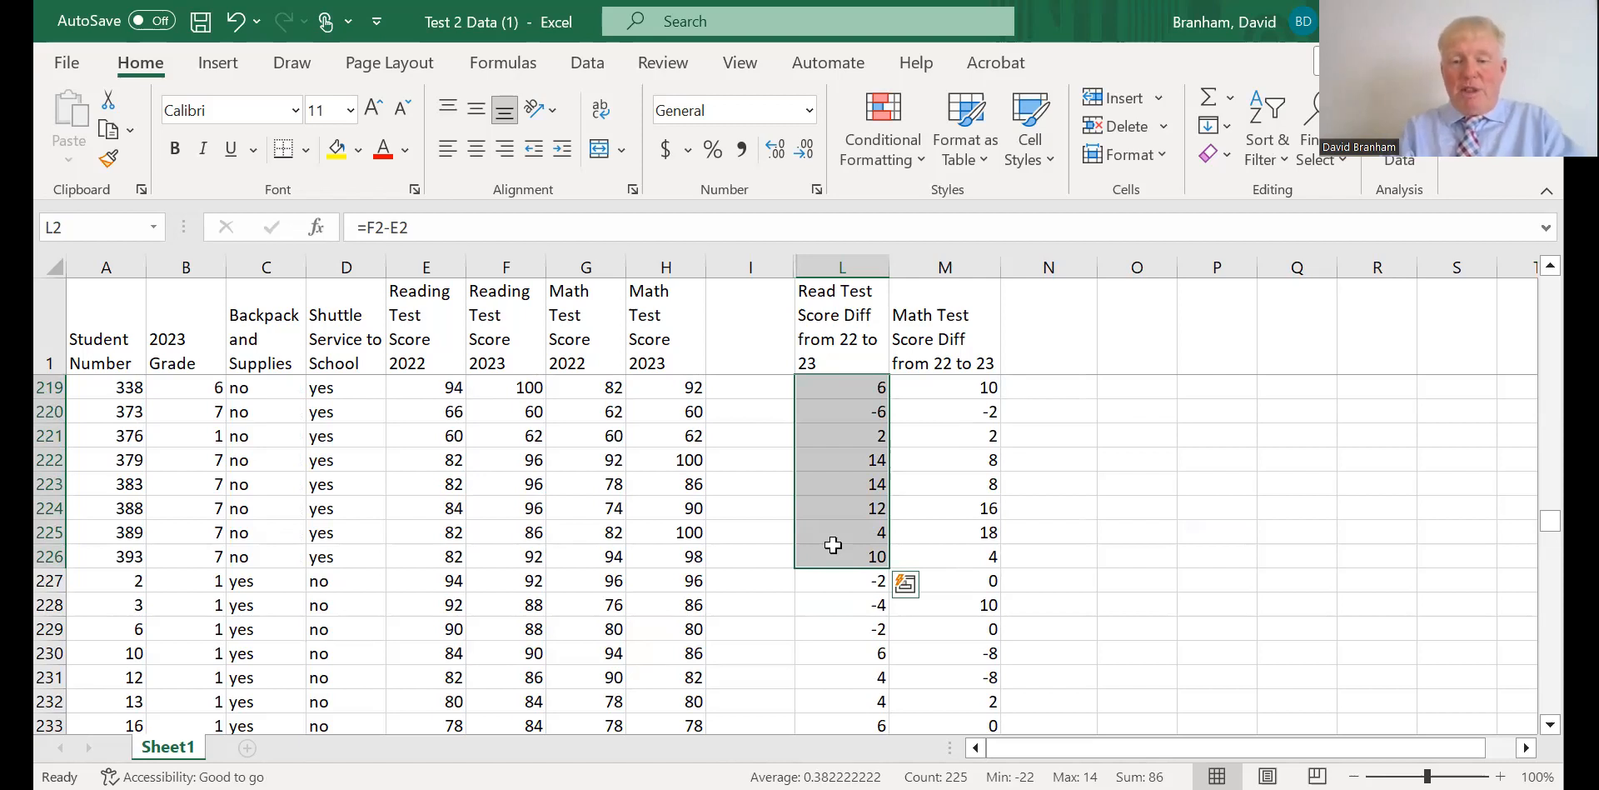
left_click_drag(833, 583, 835, 667)
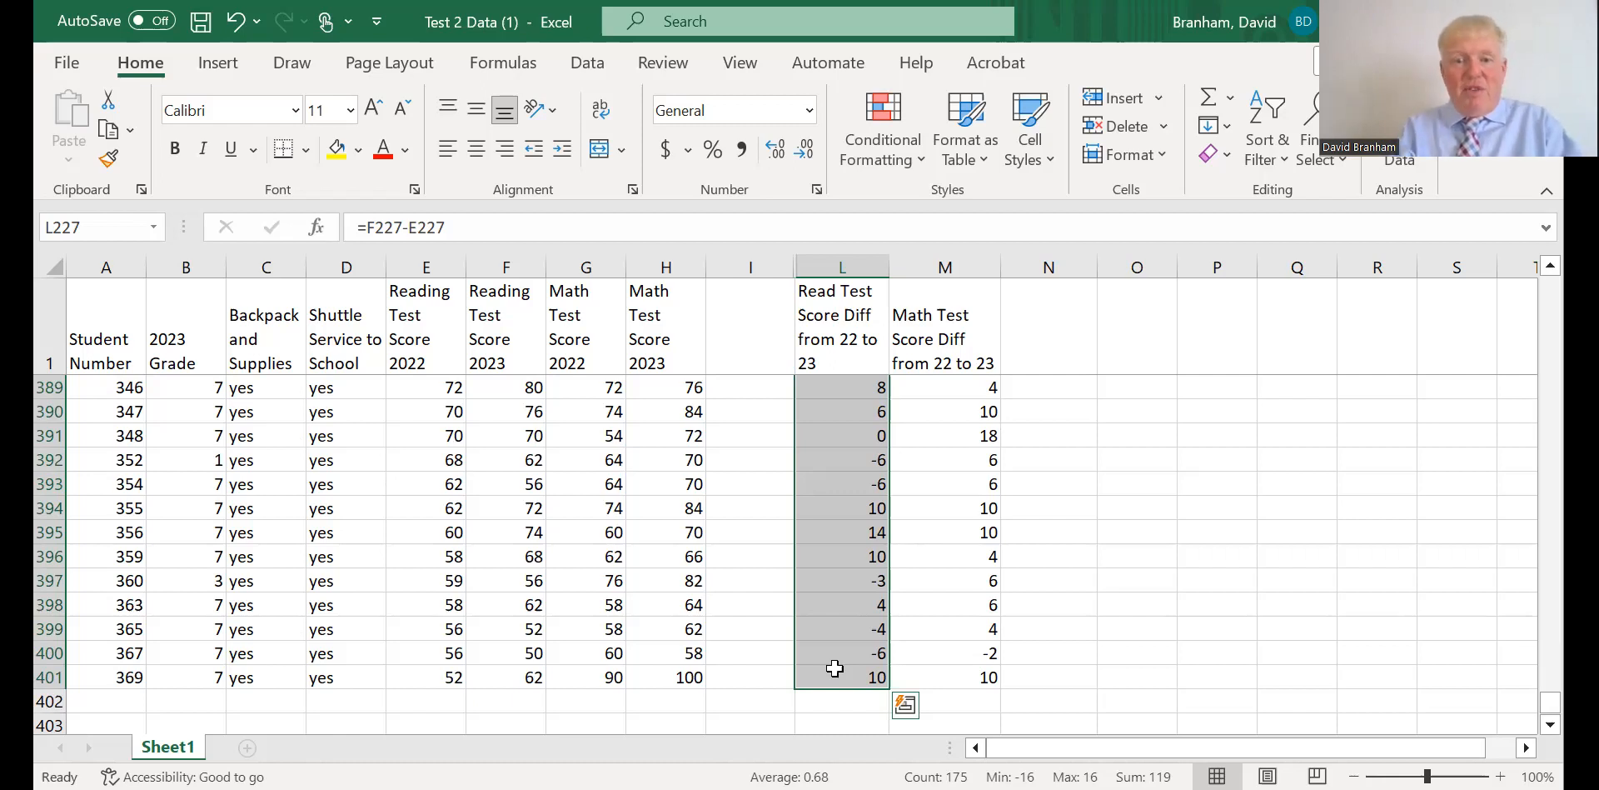
Read the average math score difference for students with backpacks in M227:M401 and for those without backpacks in M2:M226.
left_click(970, 673)
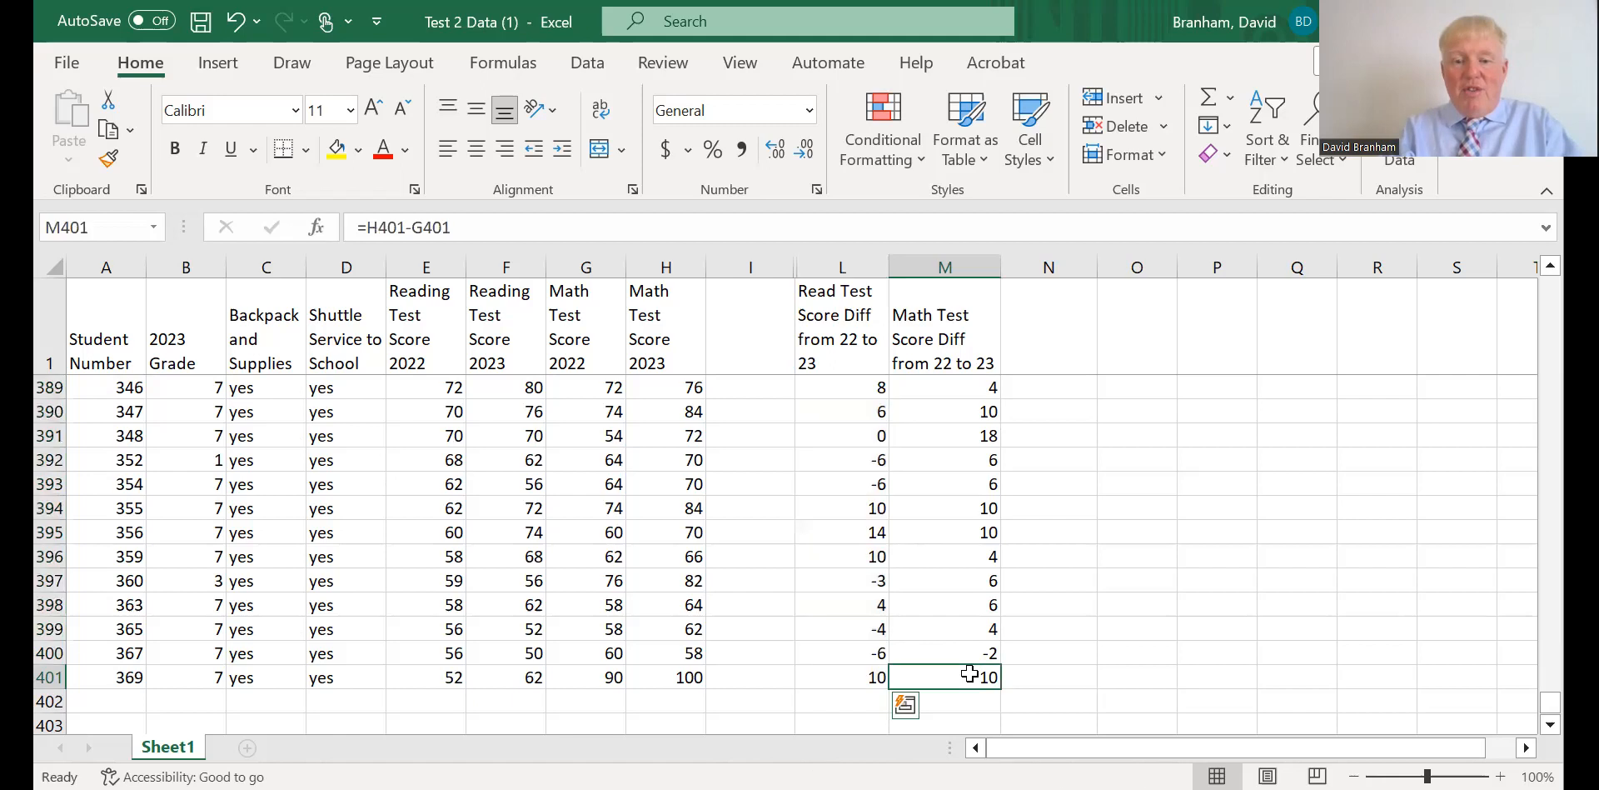
mouse_move(970, 673)
left_mouse_down()
mouse_move(956, 311)
mouse_move(963, 405)
left_mouse_up()
left_click_drag(964, 575, 949, 538)
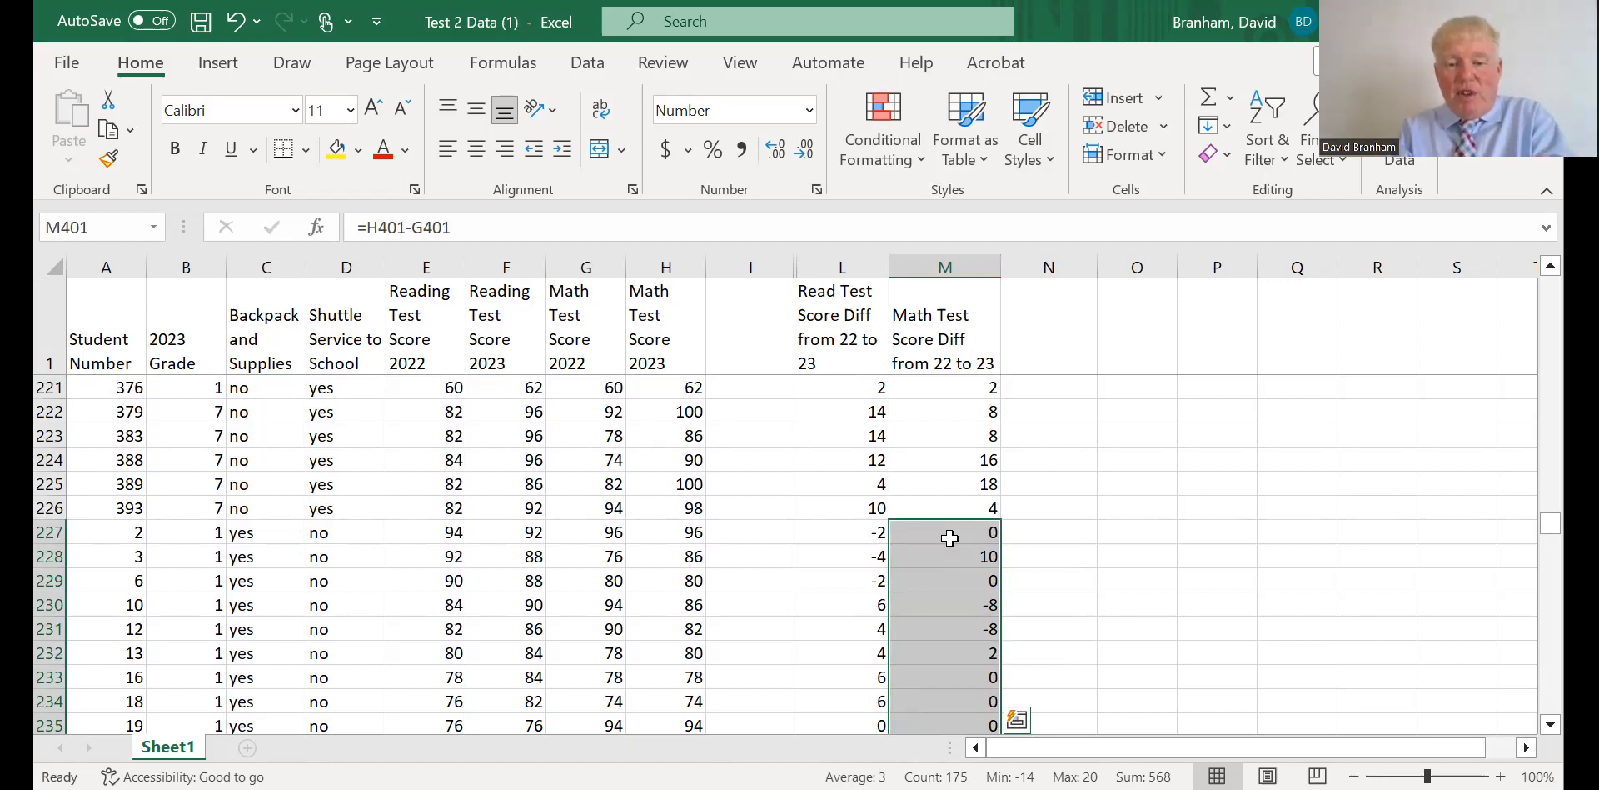
left_click_drag(948, 500, 958, 365)
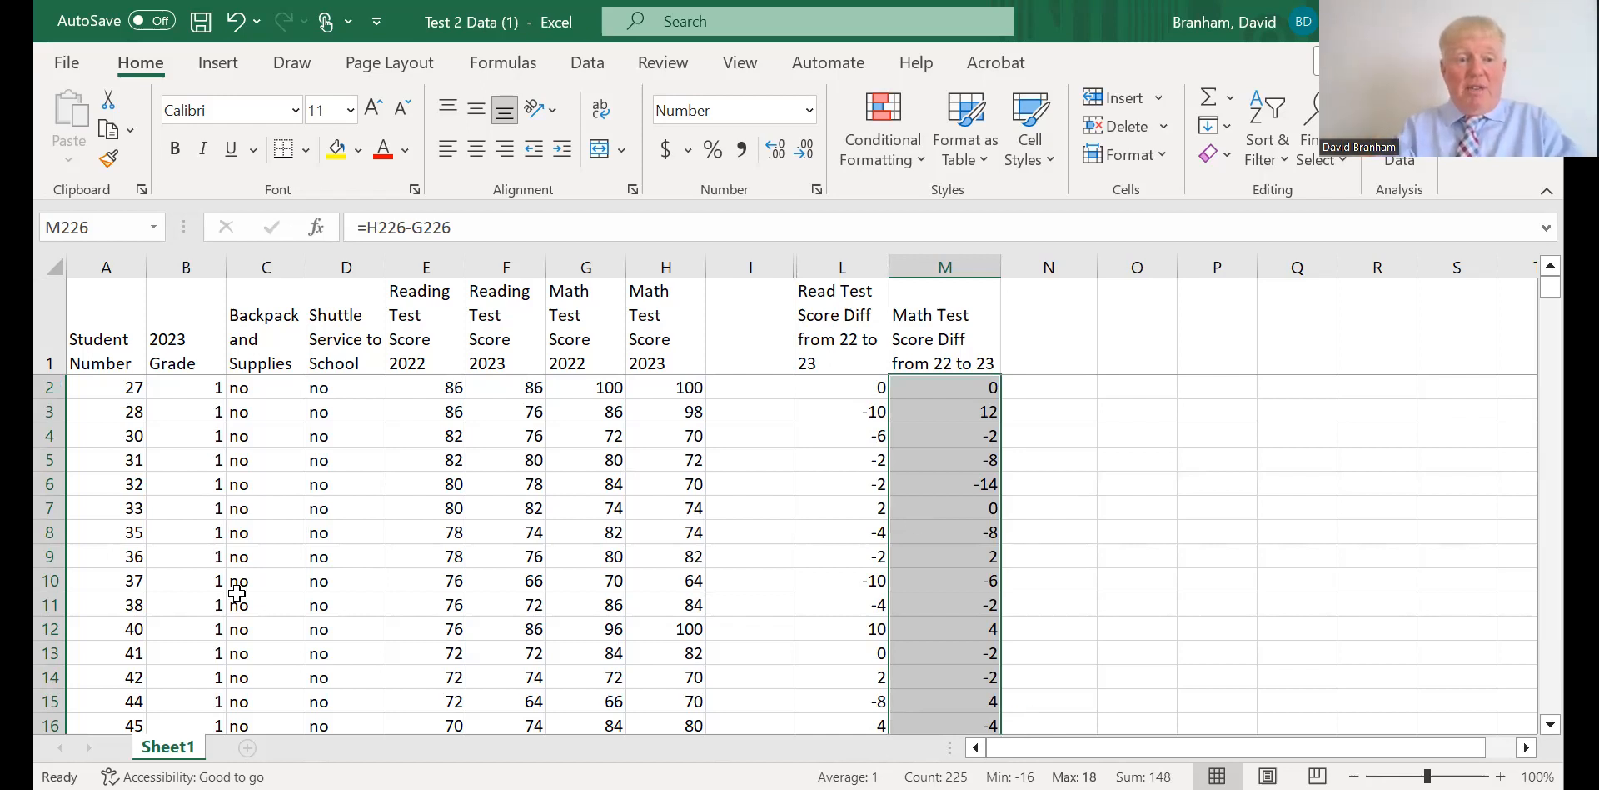
Sort the student rows 2 to 401 by Column D, the shuttle service column, from A to Z.
left_click(50, 386)
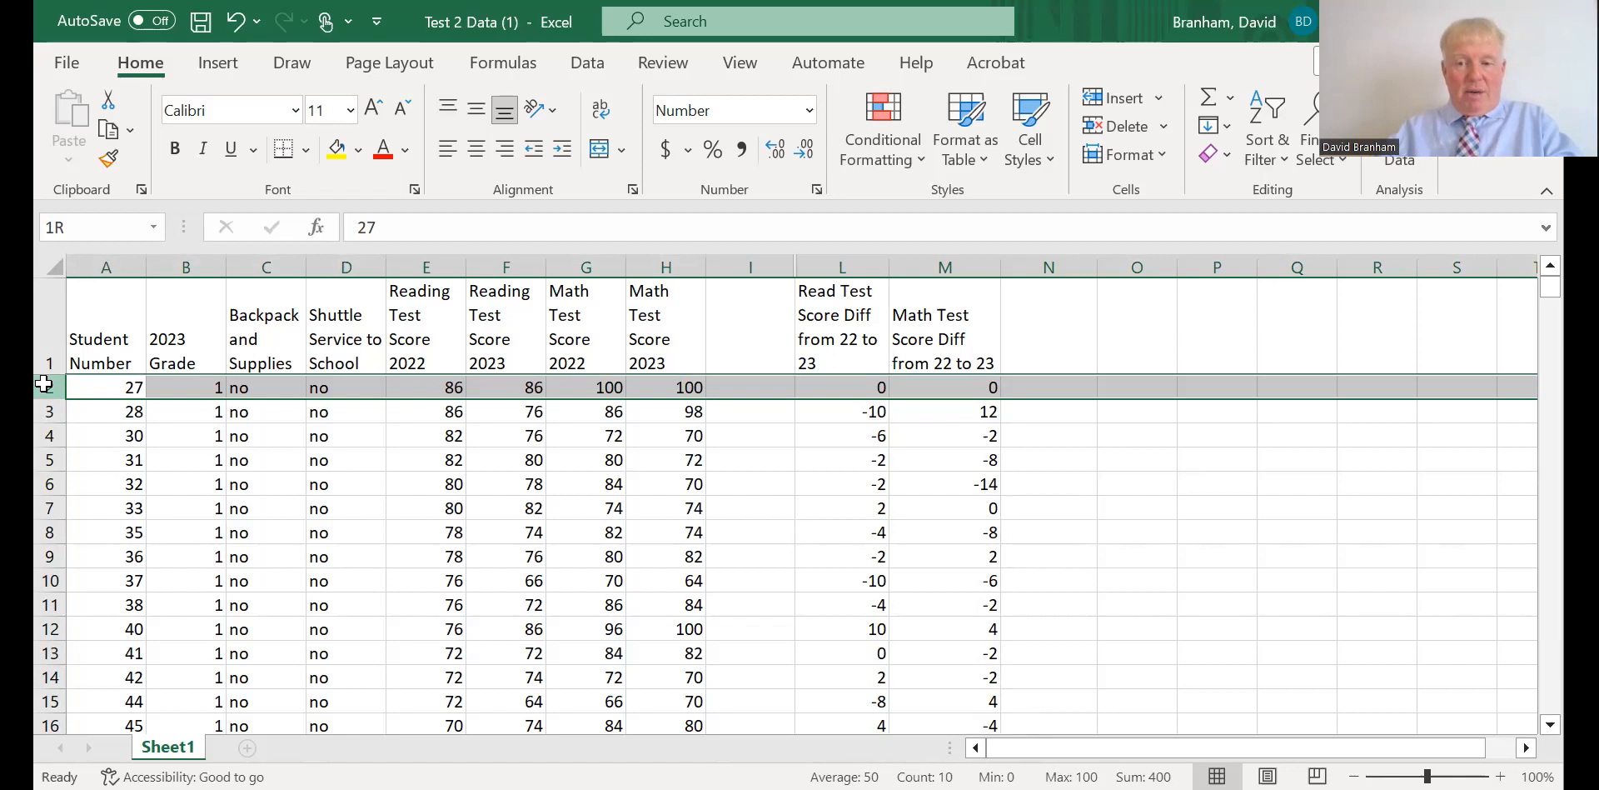
left_click_drag(44, 384, 43, 412)
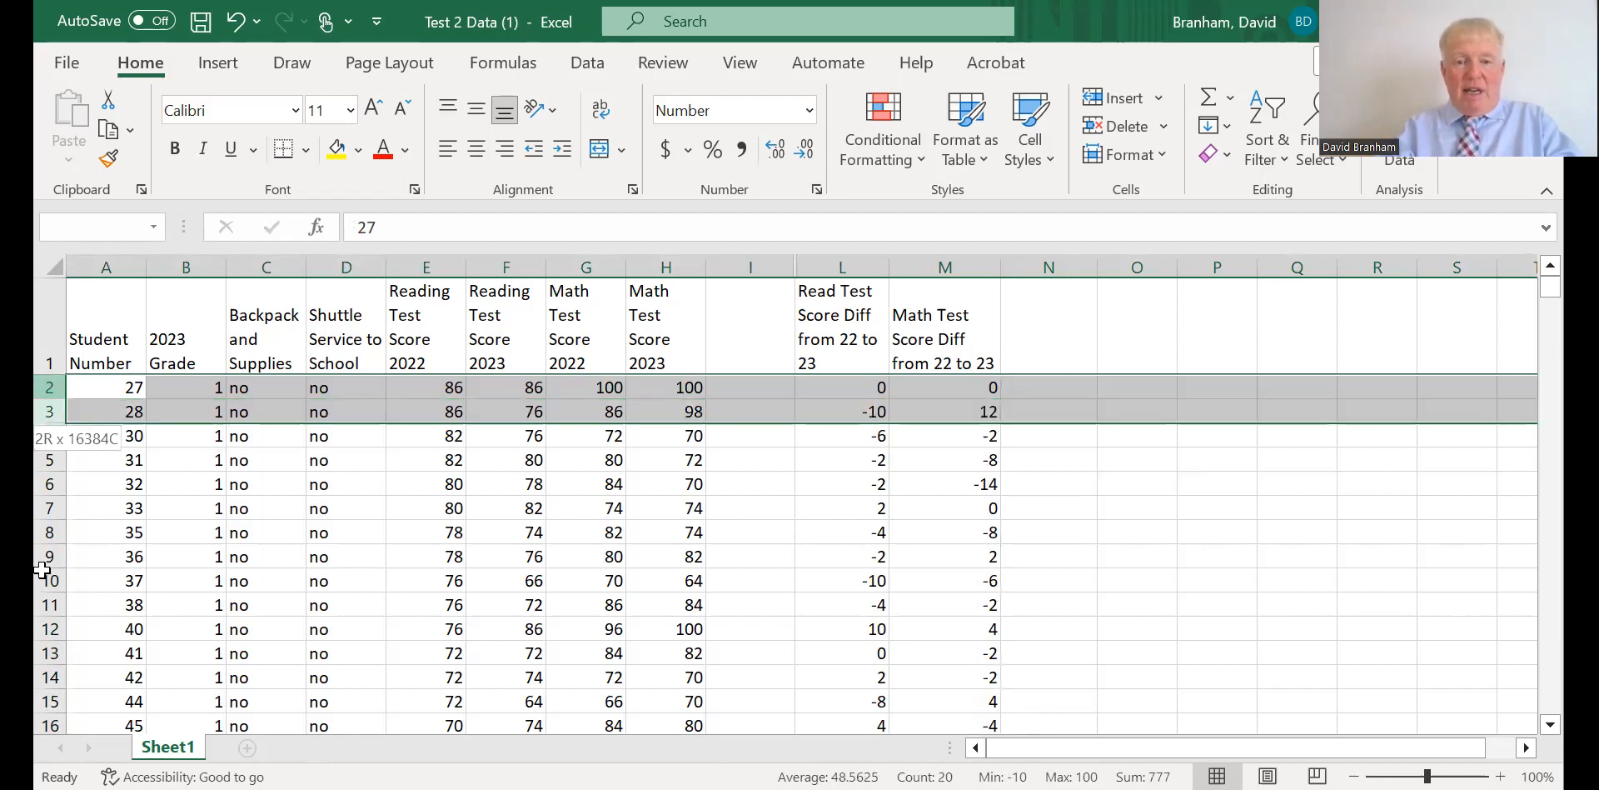
left_click_drag(42, 733, 76, 686)
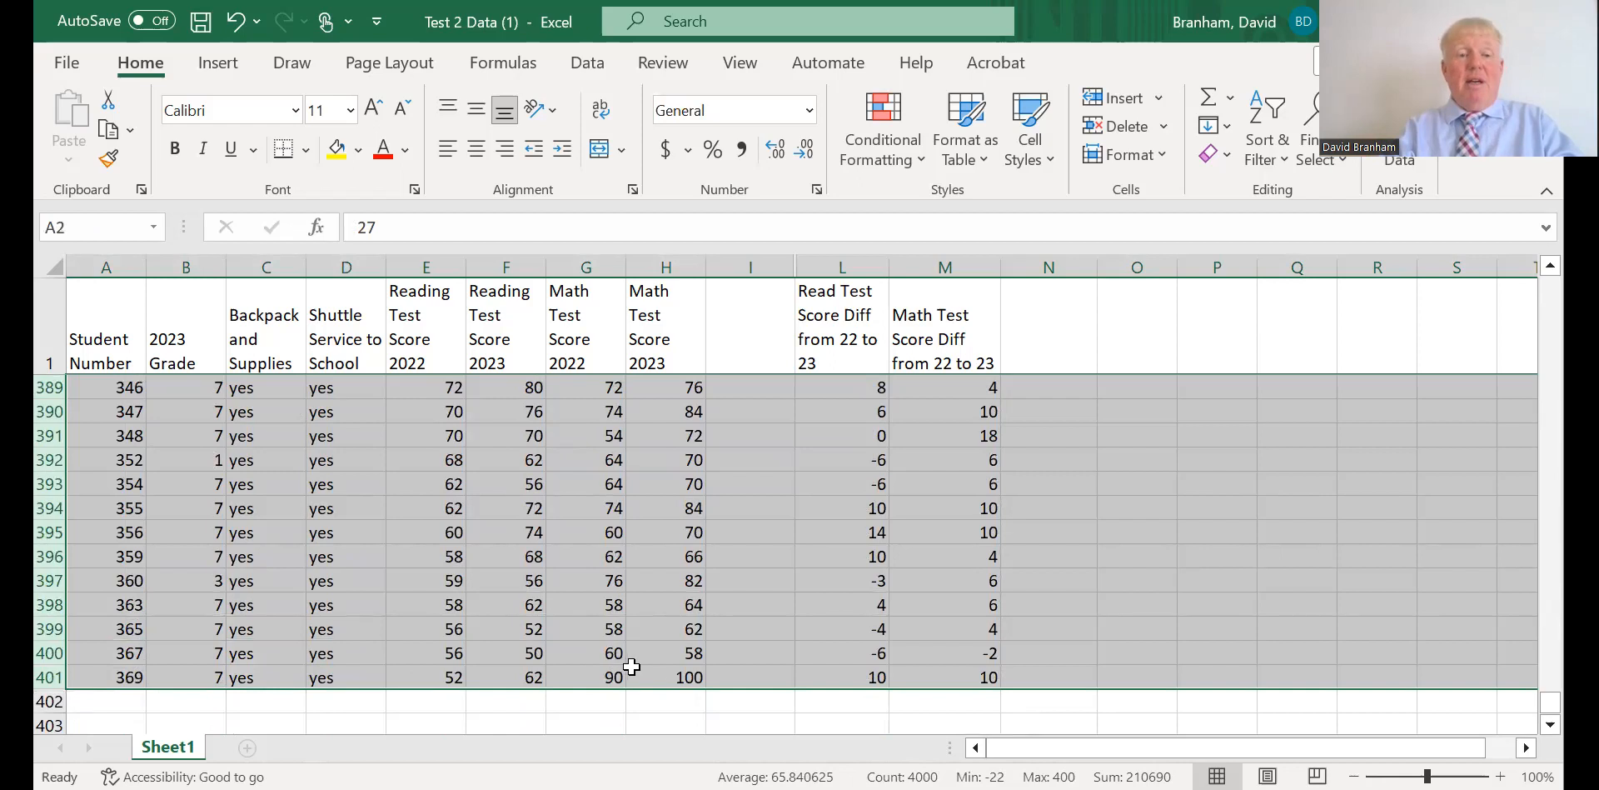
left_click(1267, 167)
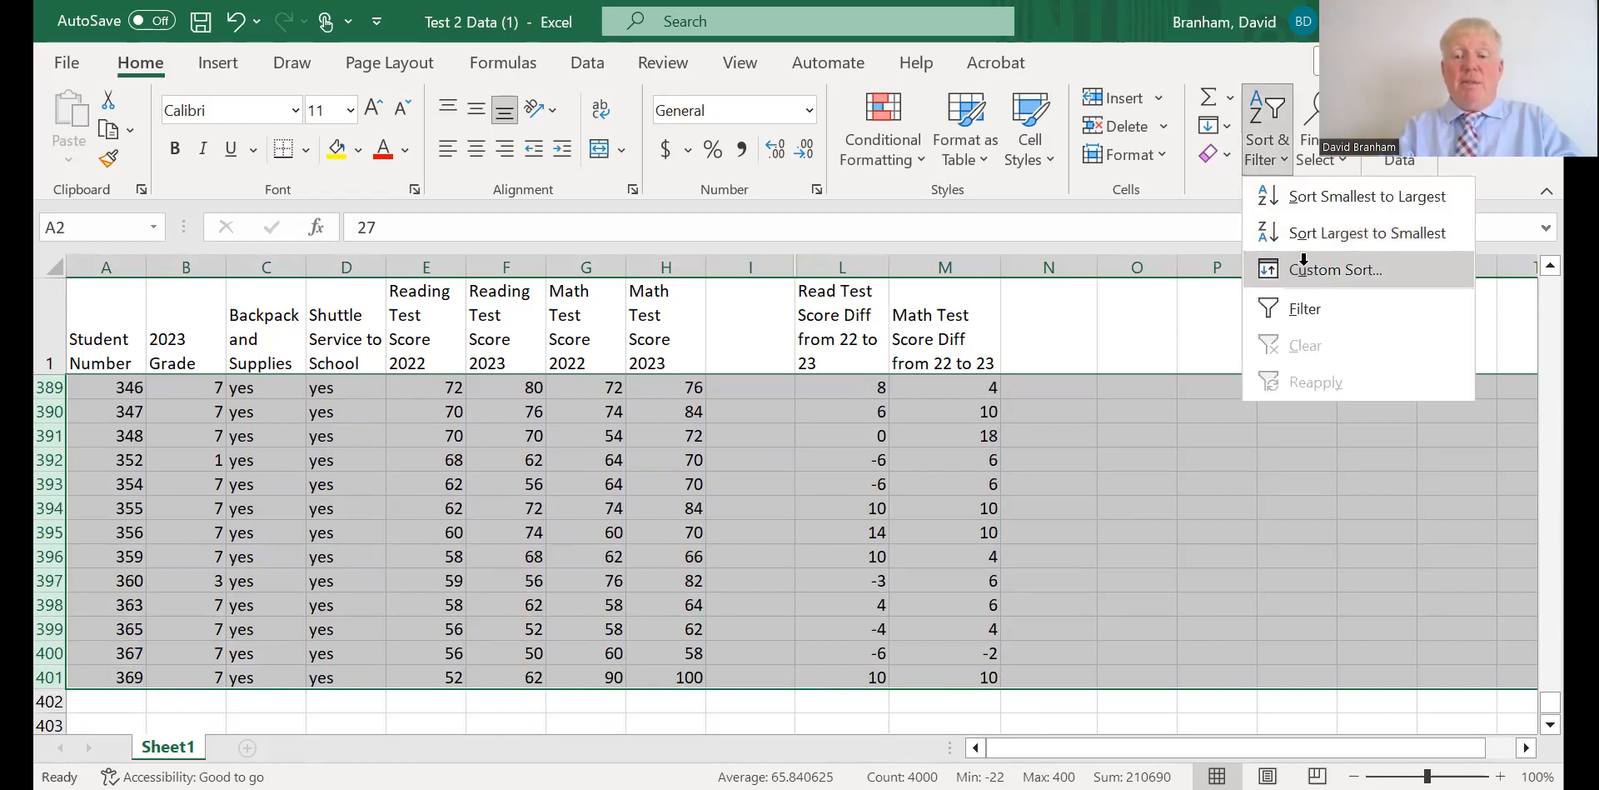
left_click(1310, 275)
left_click(333, 401)
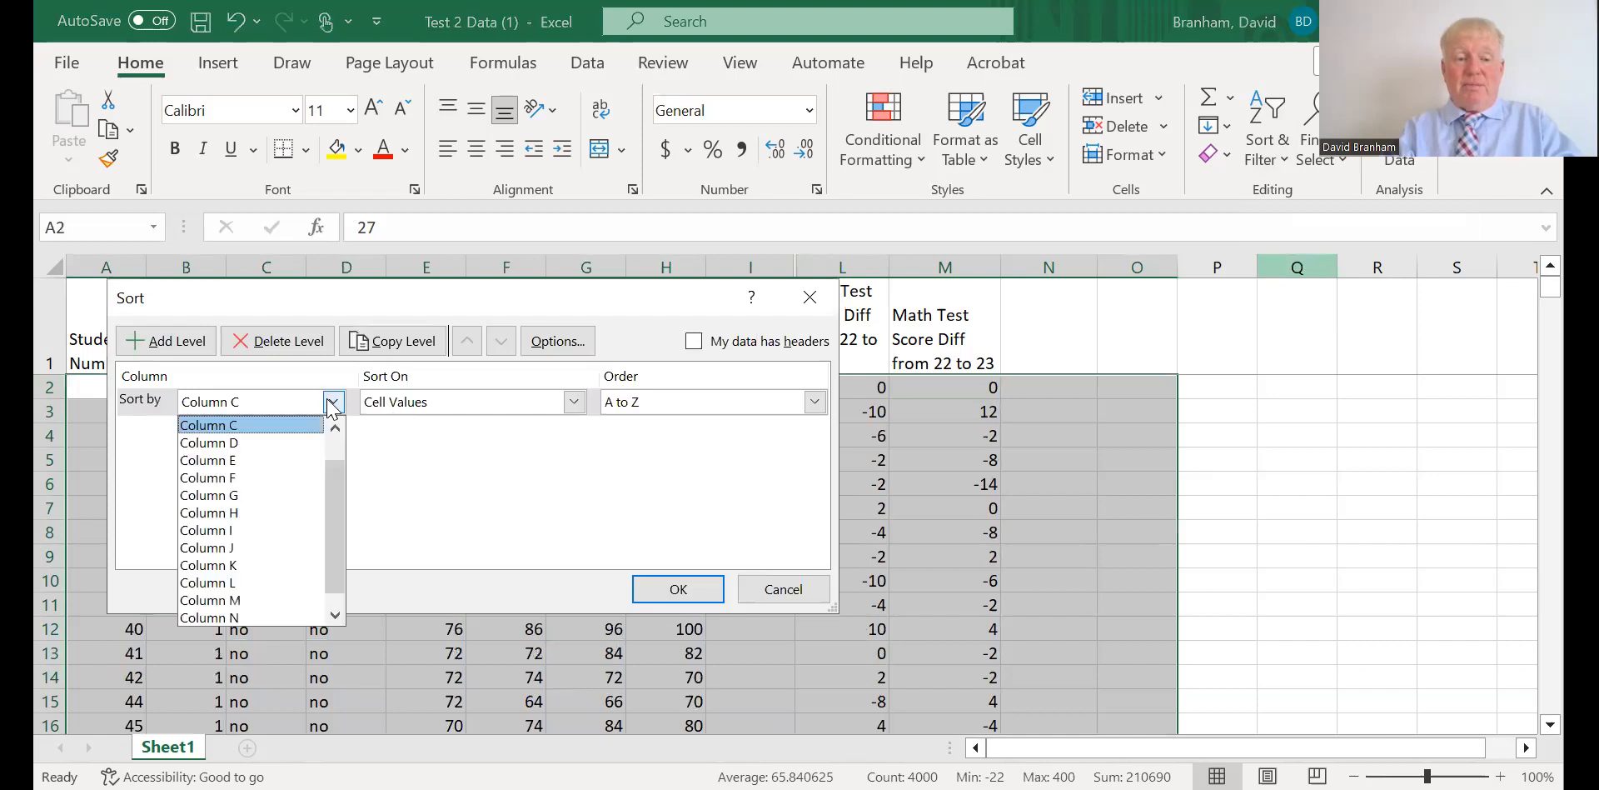
left_click(305, 452)
left_click(676, 583)
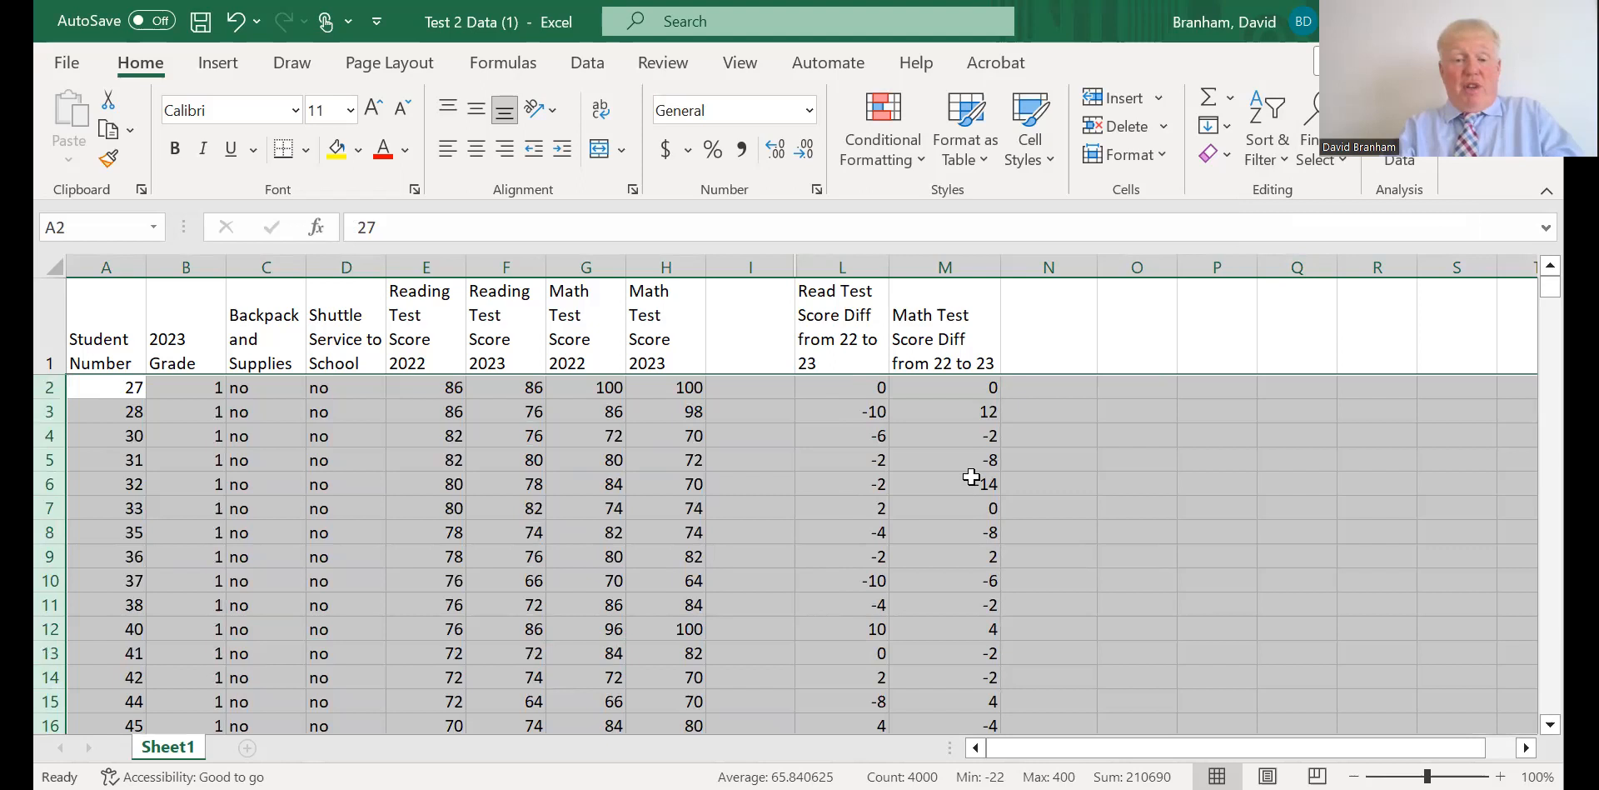
Read the average reading and math score differences in columns L and M for non-shuttle students, rows 2 to 257, and shuttle students, rows 258 to 401.
mouse_move(850, 386)
left_mouse_down()
mouse_move(850, 704)
mouse_move(836, 656)
mouse_move(861, 363)
mouse_move(857, 393)
left_mouse_up()
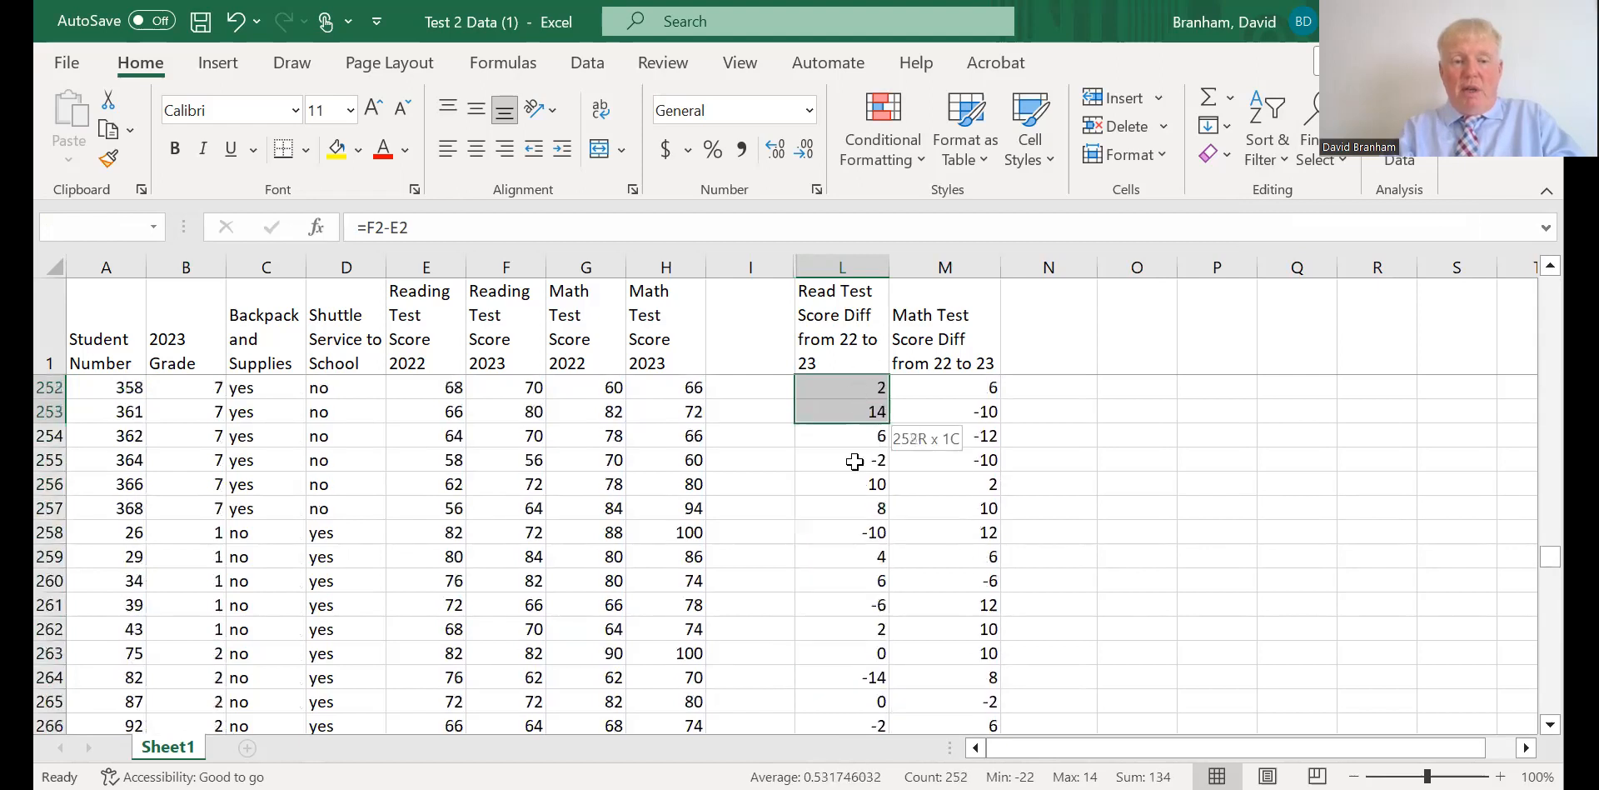
left_click_drag(851, 504, 858, 670)
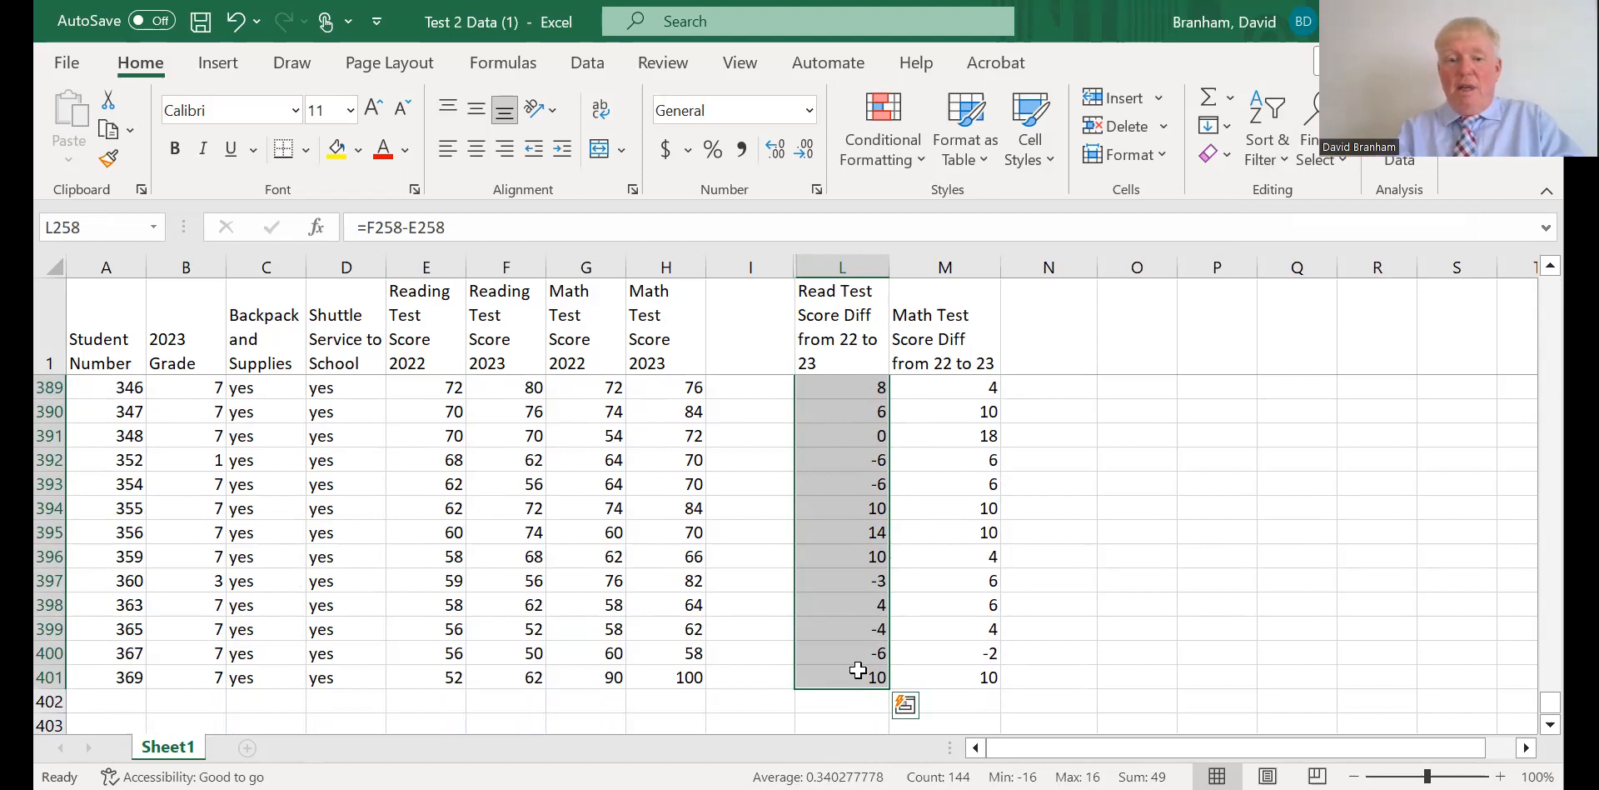
left_click_drag(964, 676, 958, 350)
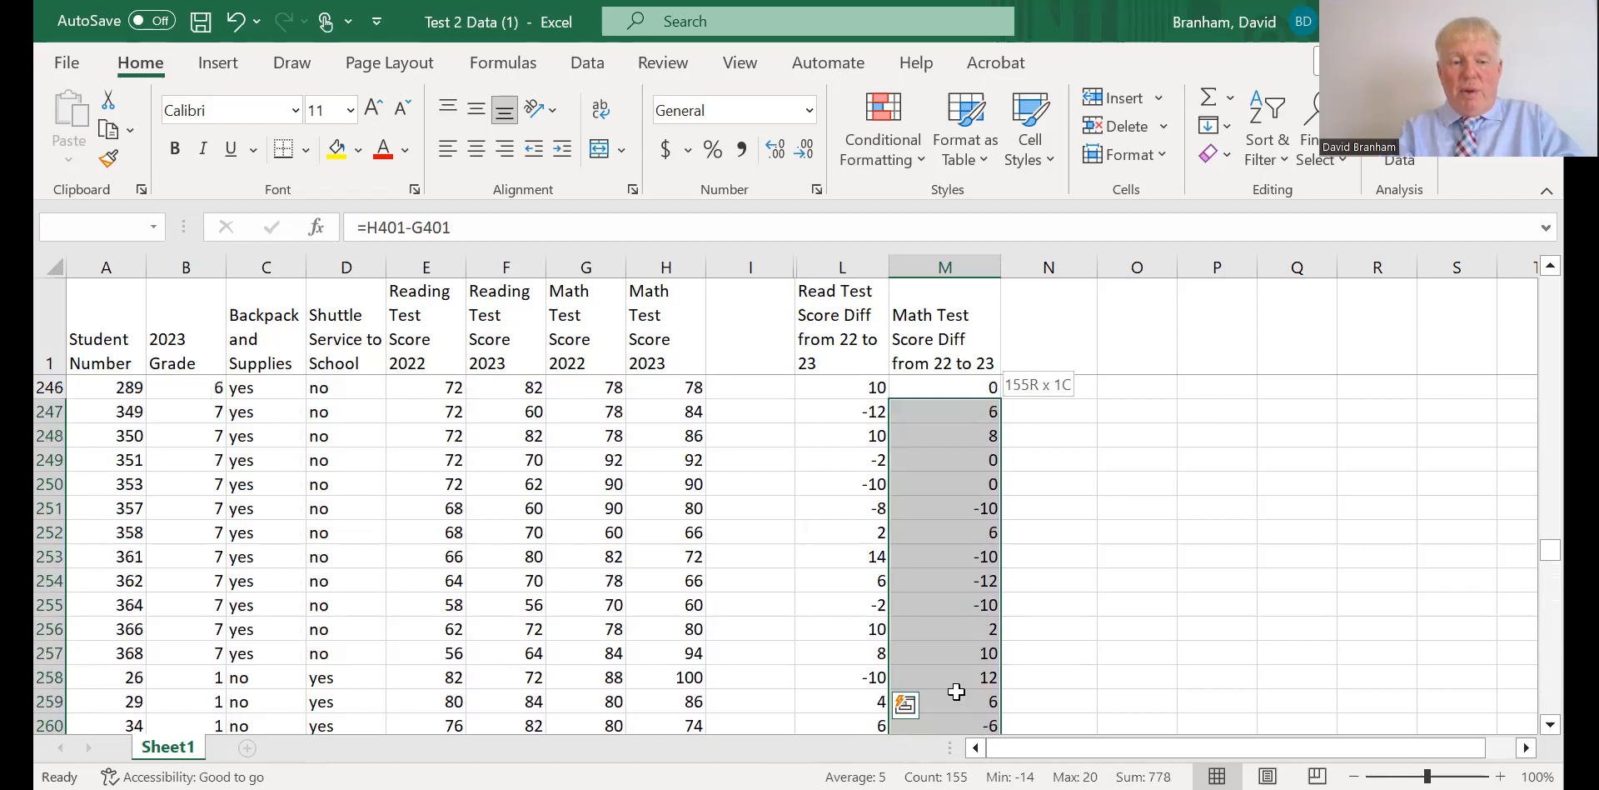
left_click_drag(951, 682, 957, 393)
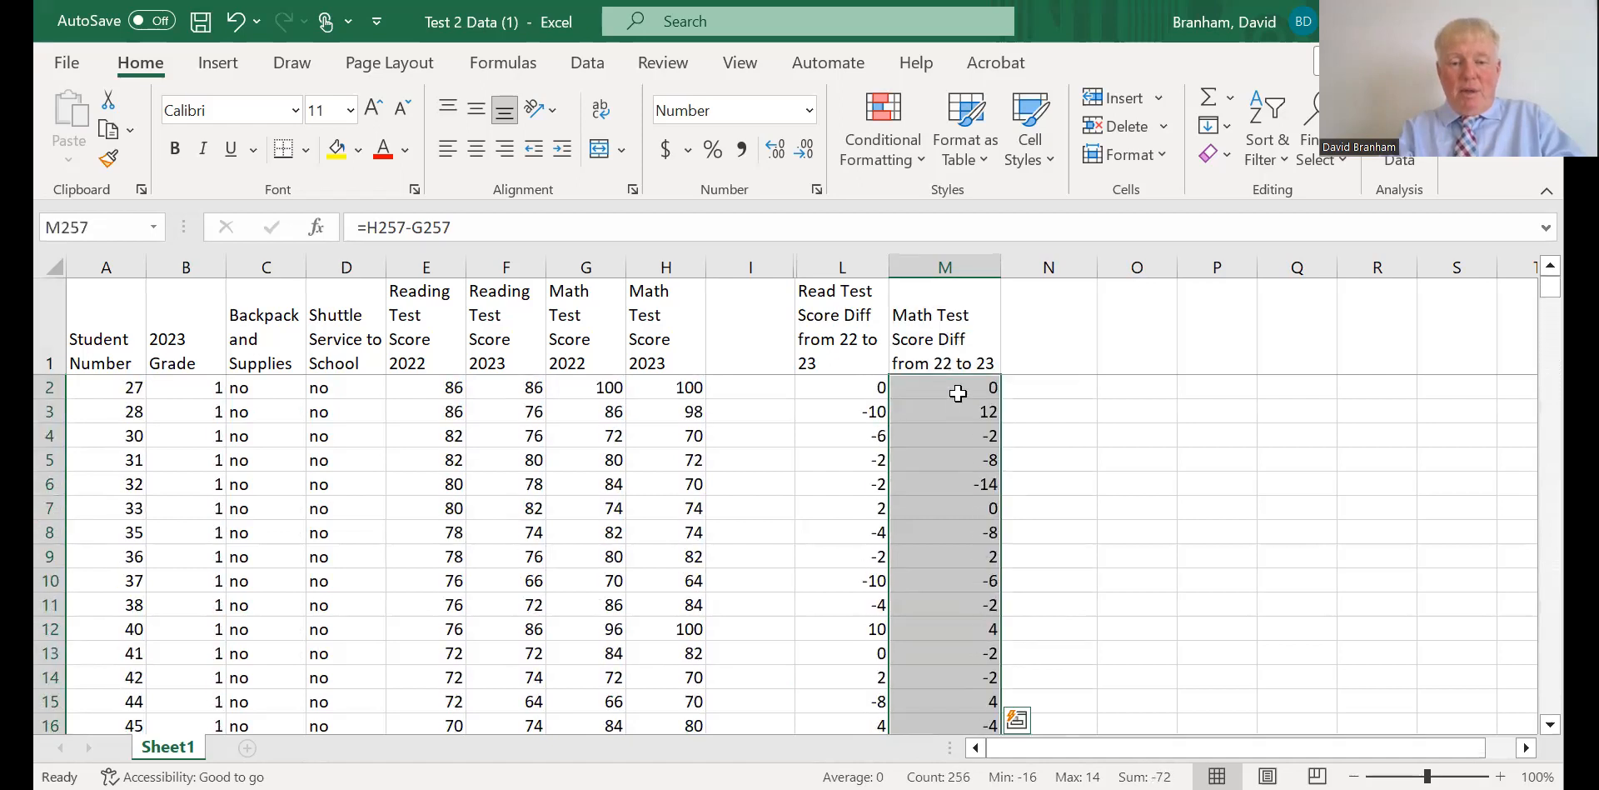
left_click(1091, 455)
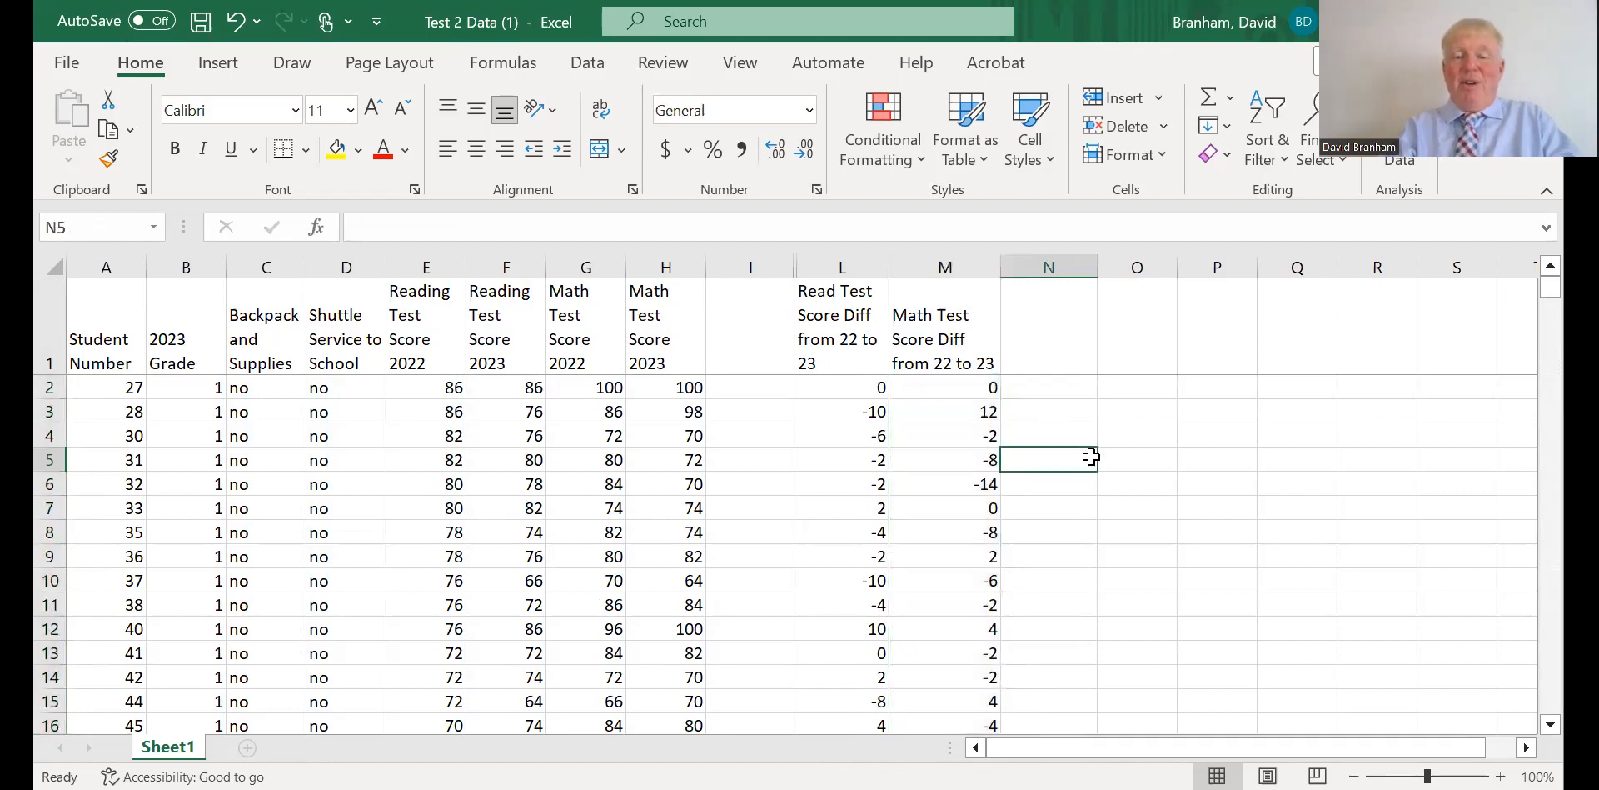
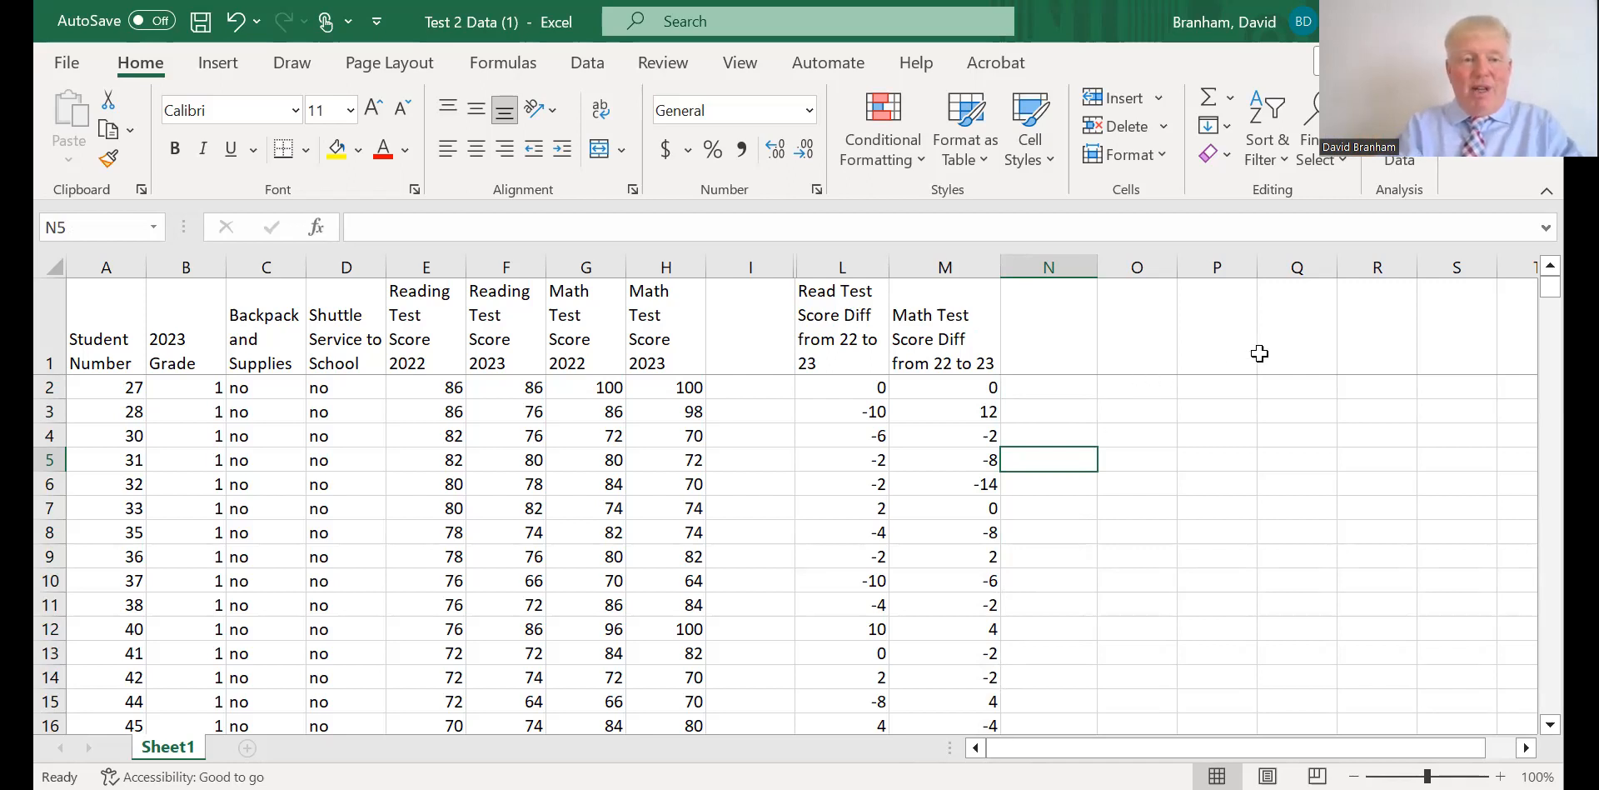
Read the average reading and math score differences for students with neither backpack nor shuttle in L2:L173 and M2:M173.
left_click_drag(1550, 287, 1553, 474)
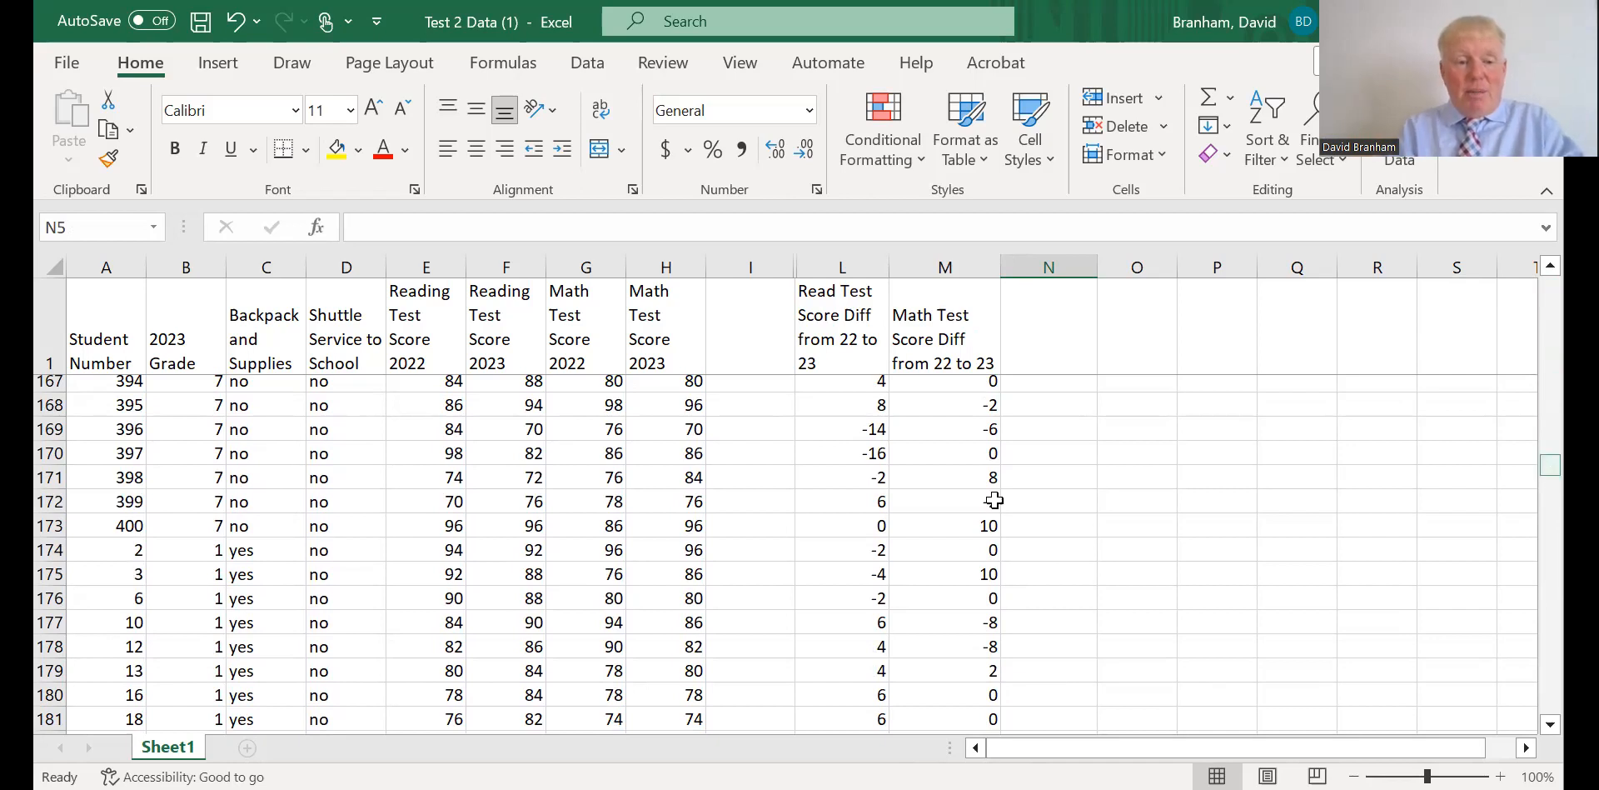
left_click(851, 530)
left_click_drag(851, 530, 848, 385)
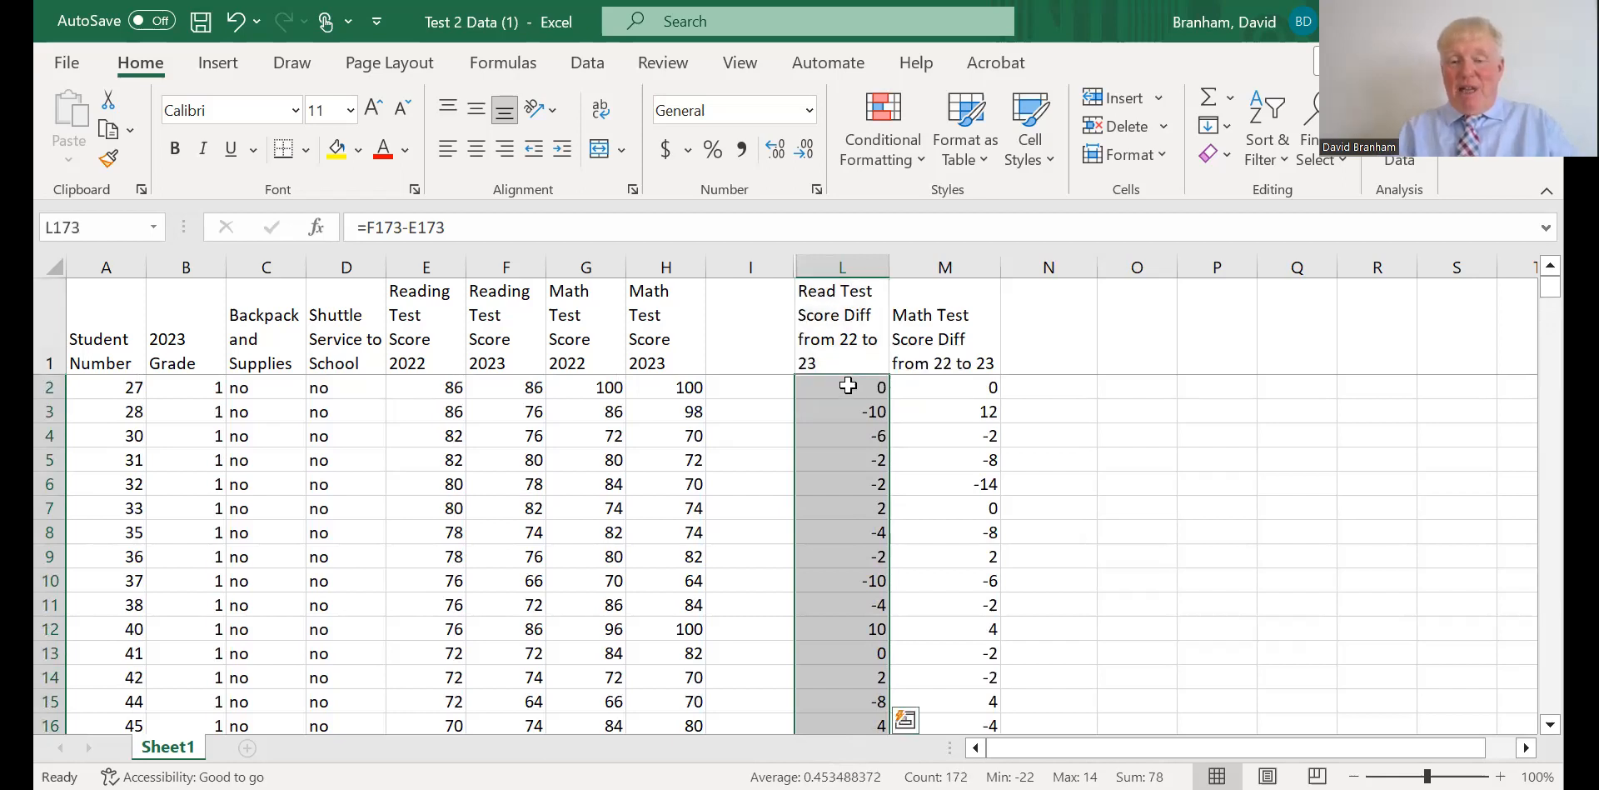
left_click_drag(946, 390, 958, 580)
key("shift+Down")
key("shift+Down")
key("shift+Down")
key("shift+Down")
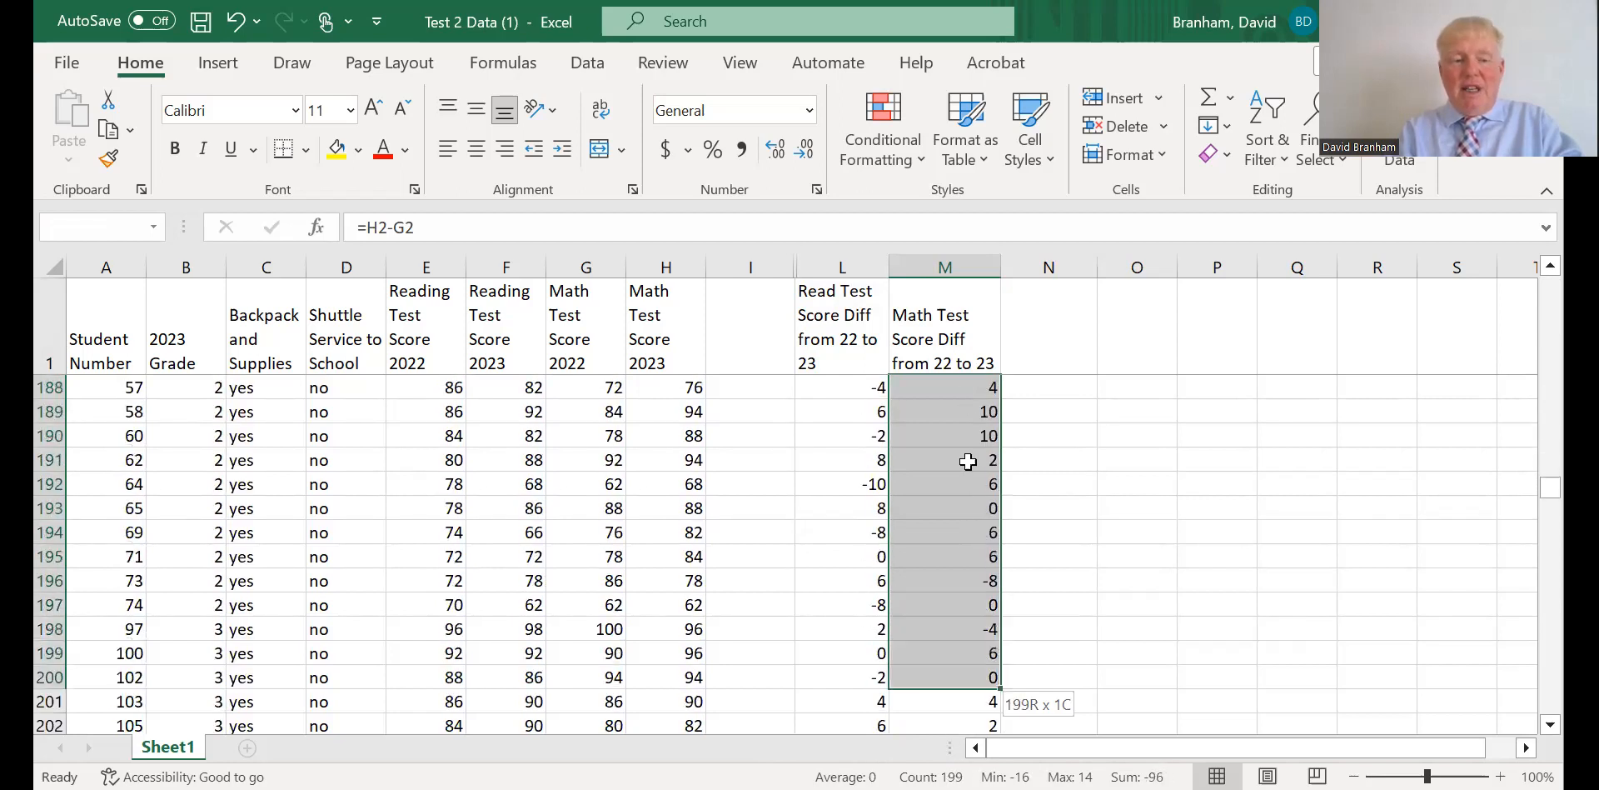
left_click_drag(959, 319, 959, 411)
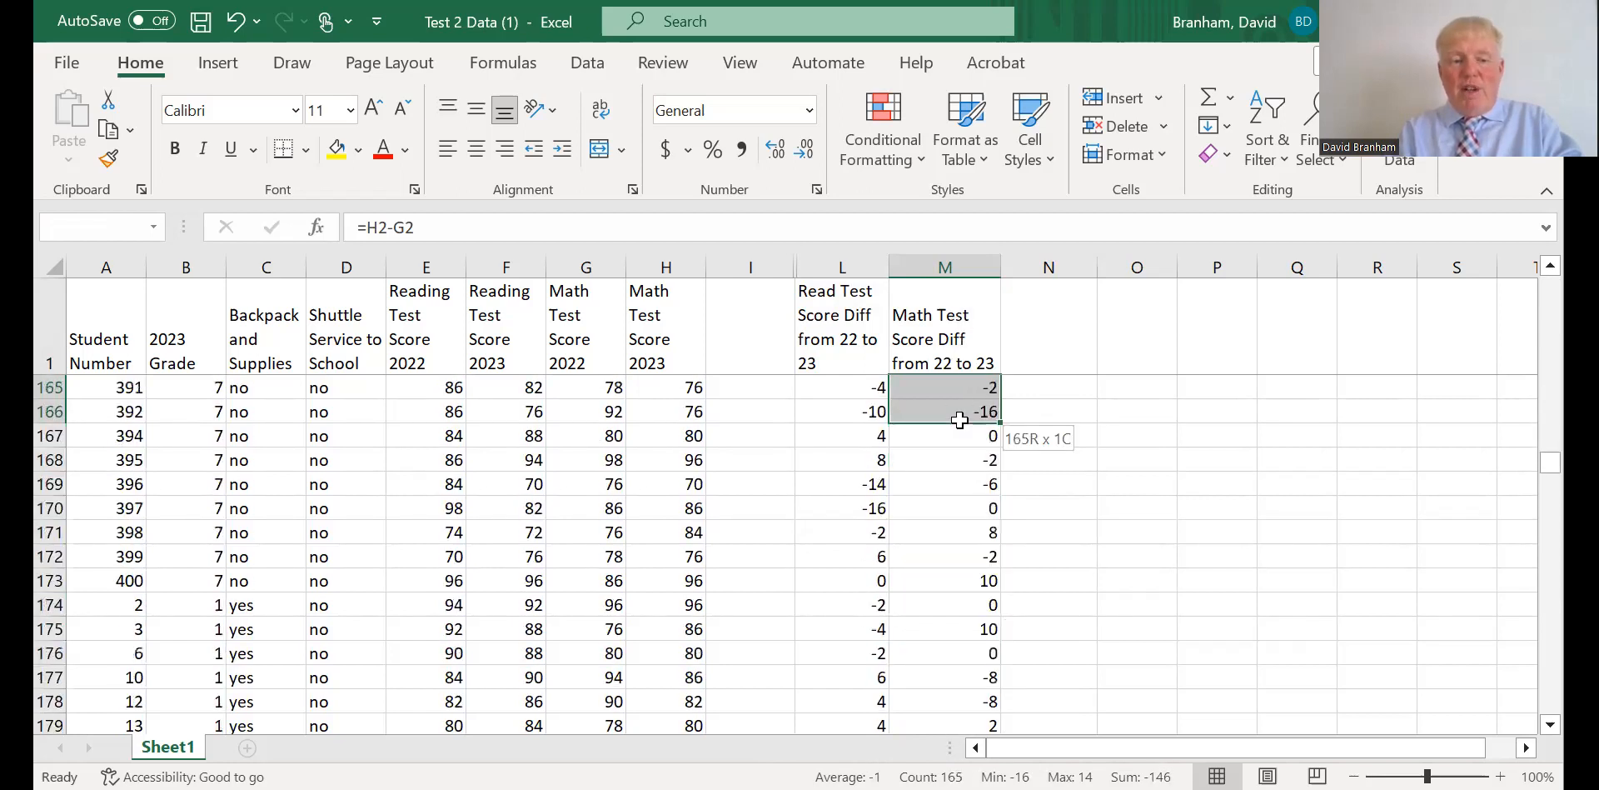
left_click_drag(959, 574, 959, 580)
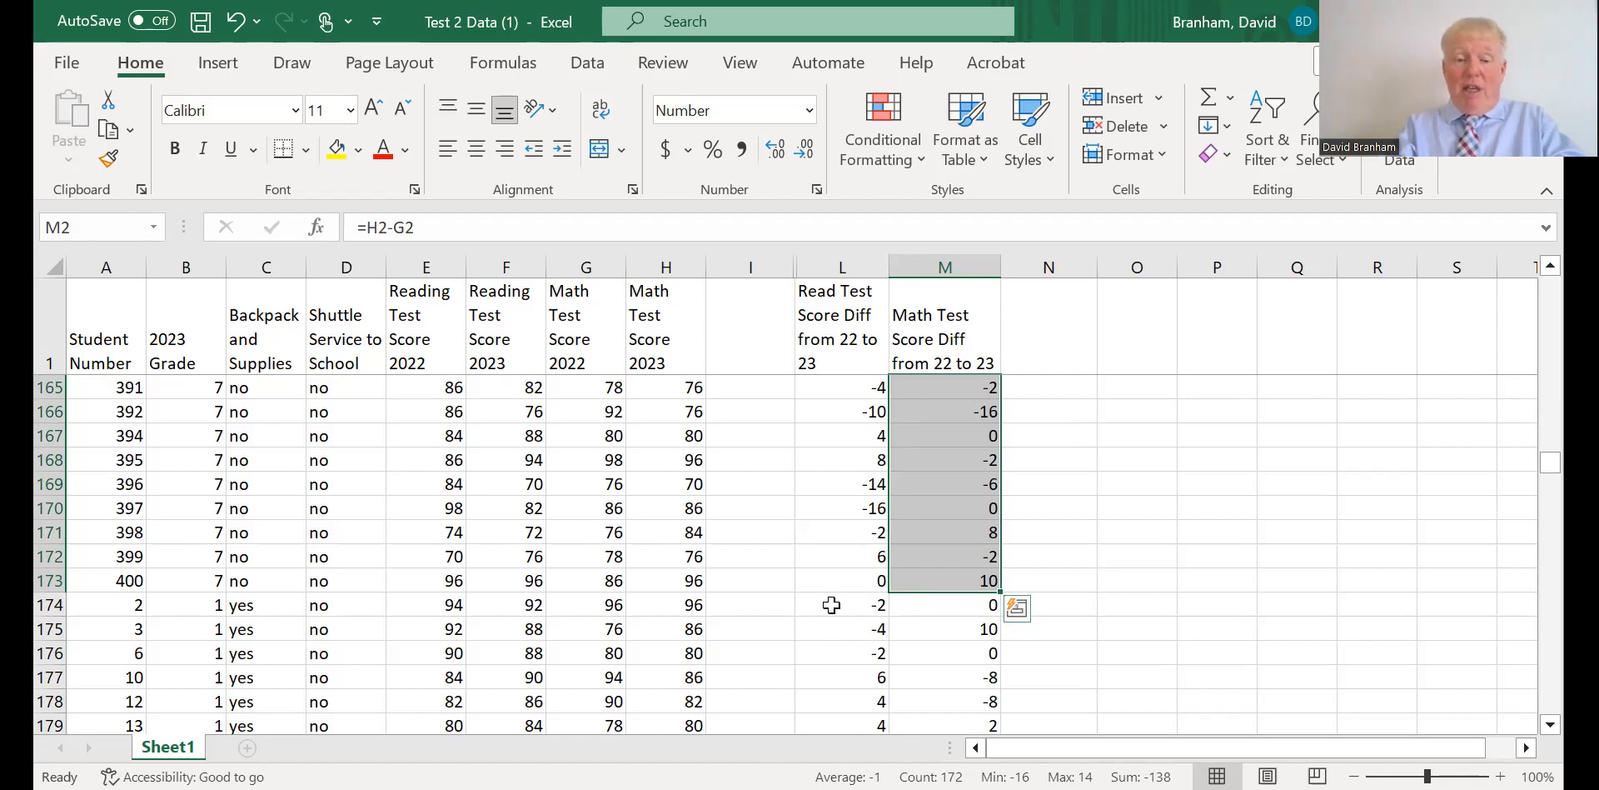
Read the average reading and math score differences for non-shuttle students with backpacks in L174:L257 and M174:M257.
left_click_drag(834, 604, 841, 676)
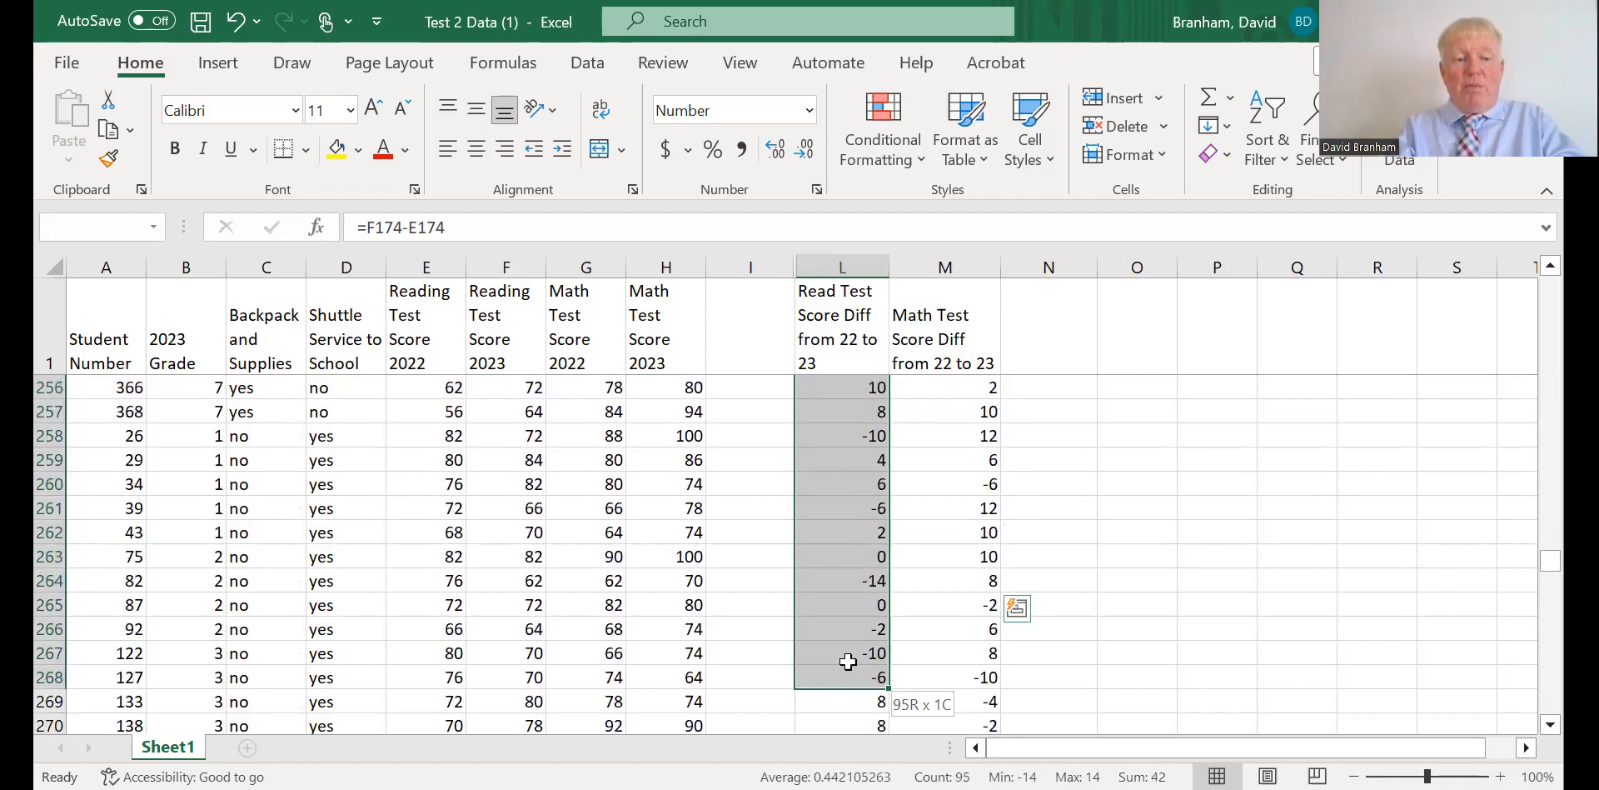
left_click_drag(843, 596, 848, 414)
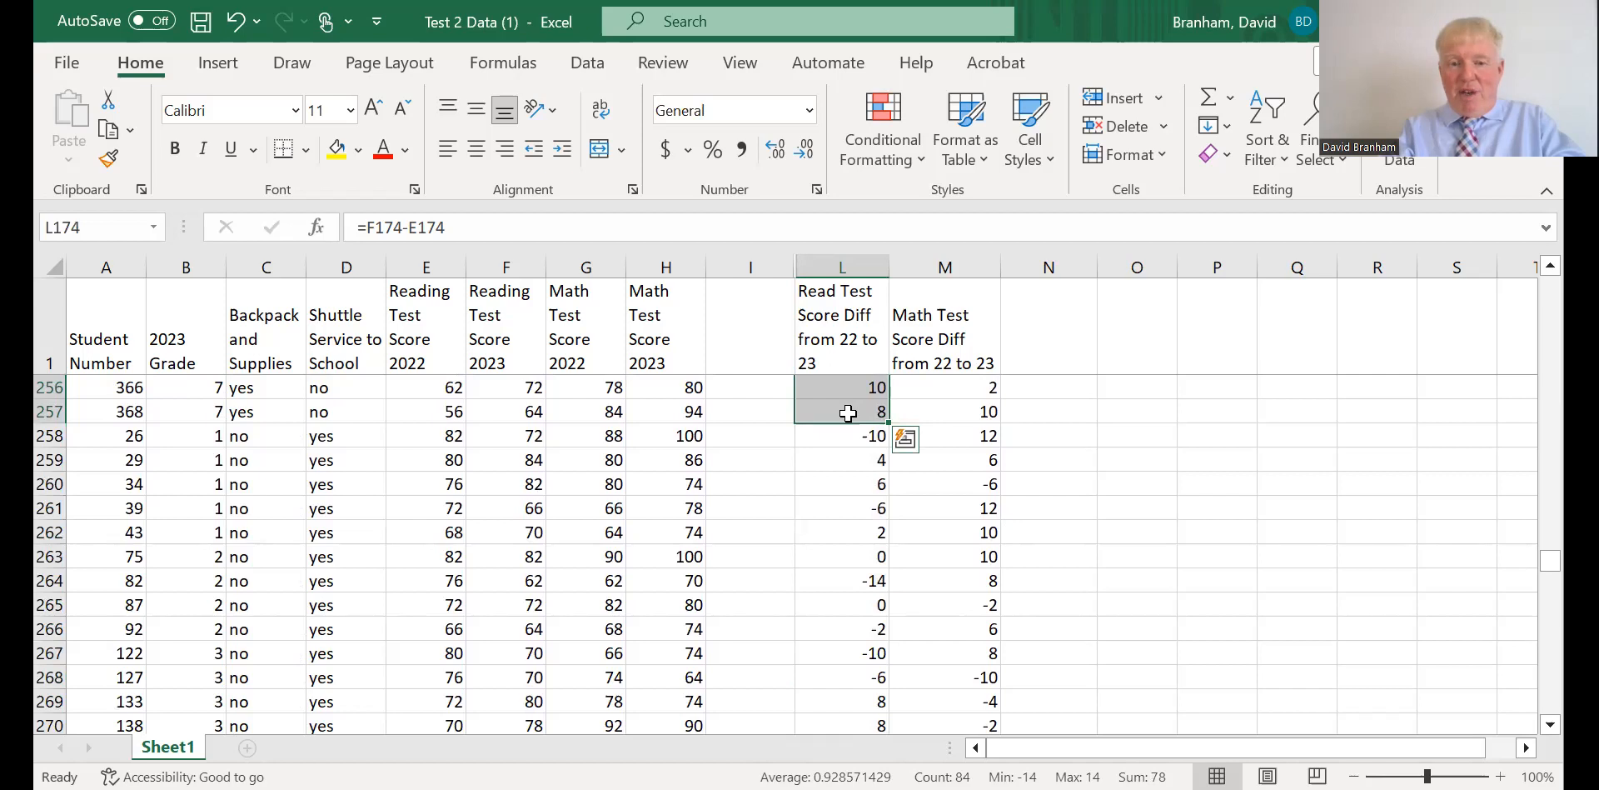
mouse_move(940, 413)
left_click_drag(940, 414, 953, 564)
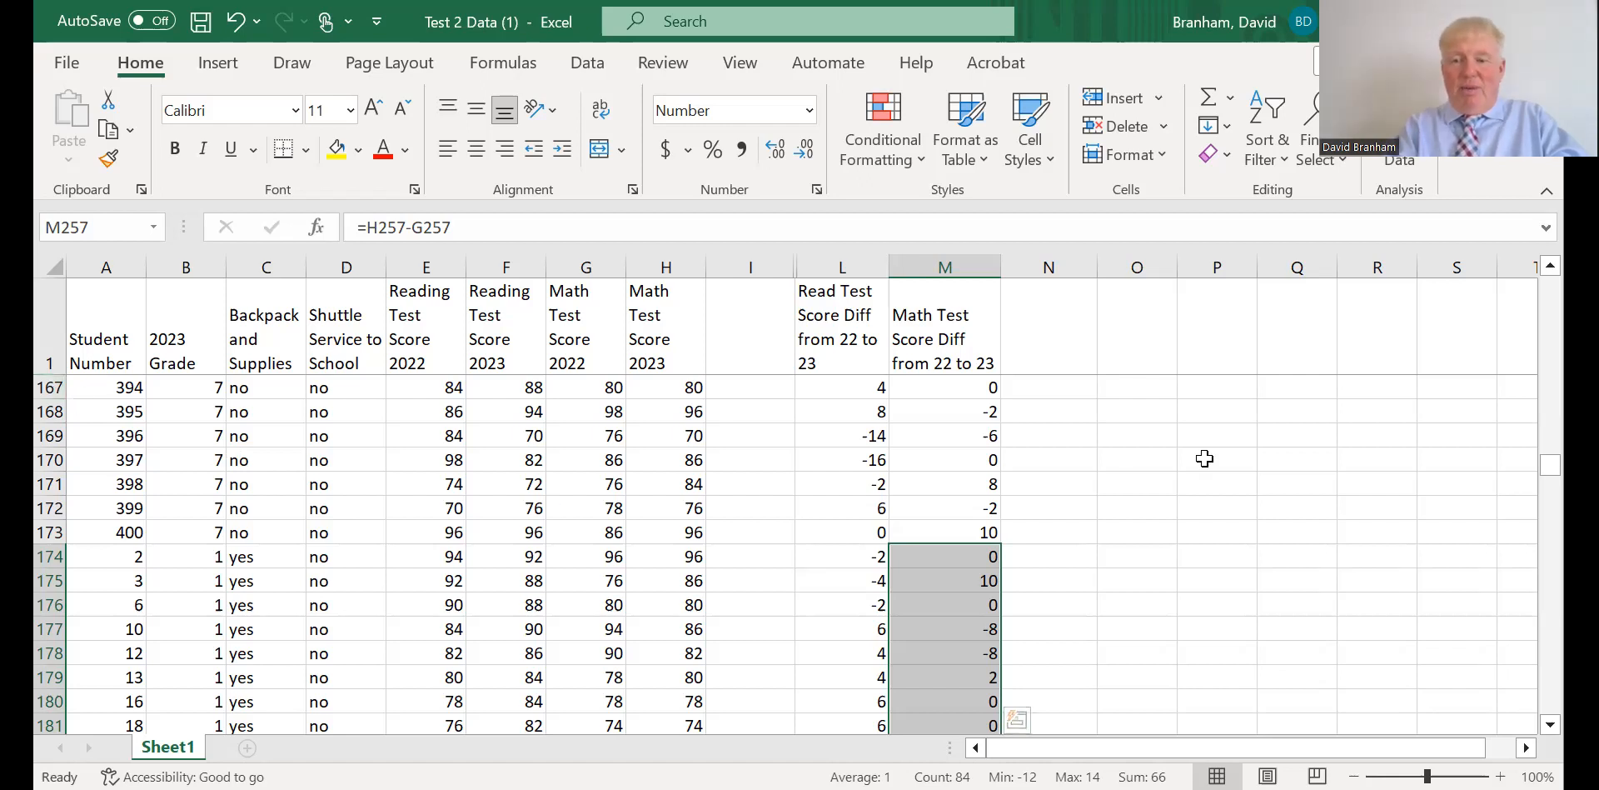
Sort the student rows 2 to 401 by Column D cell values from A to Z again.
left_click_drag(1553, 472, 1552, 283)
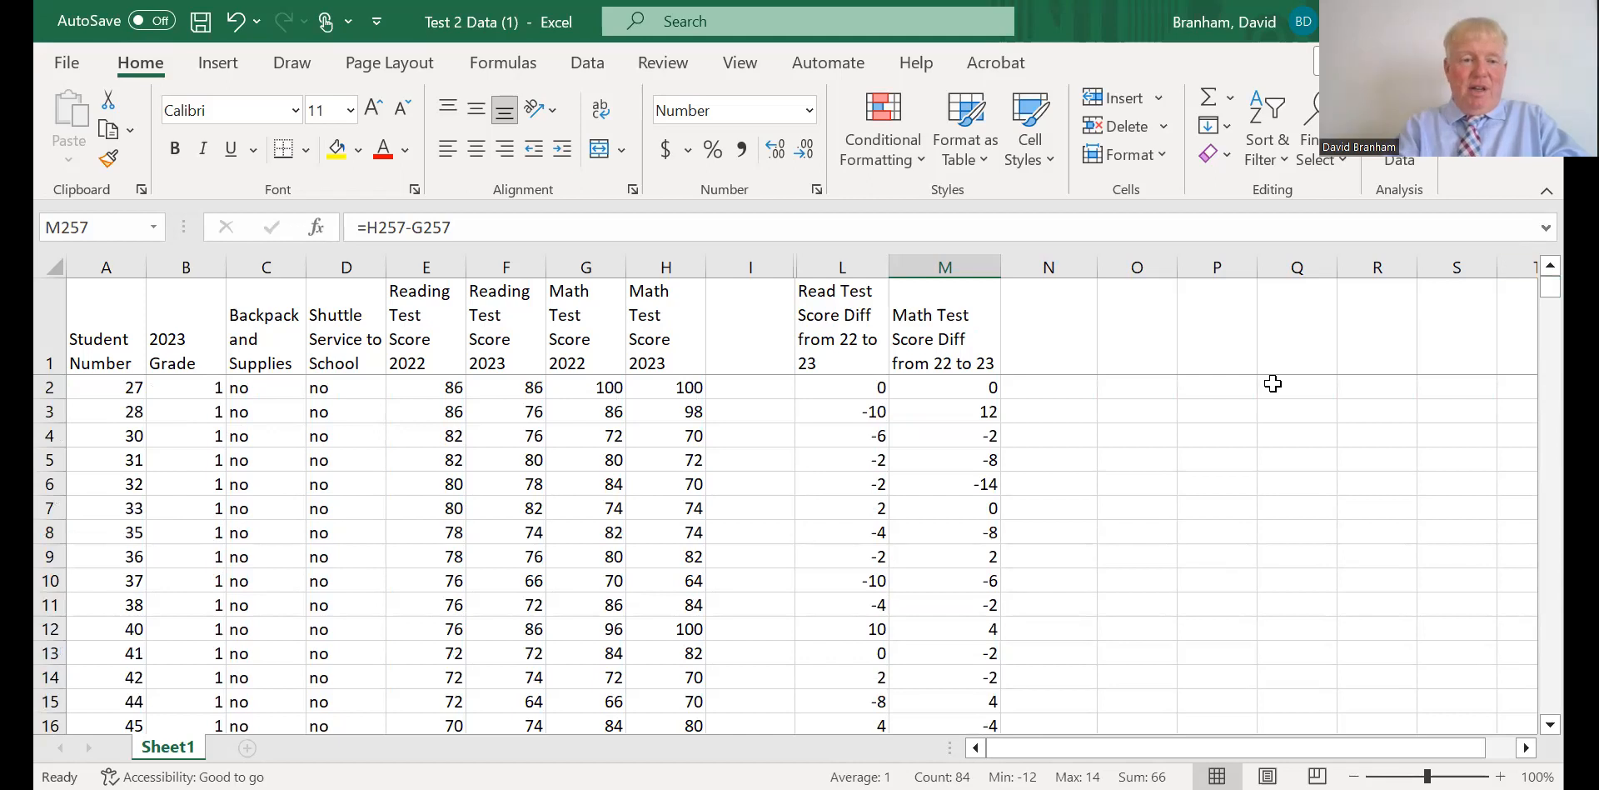
left_click(50, 387)
left_click_drag(49, 514, 60, 672)
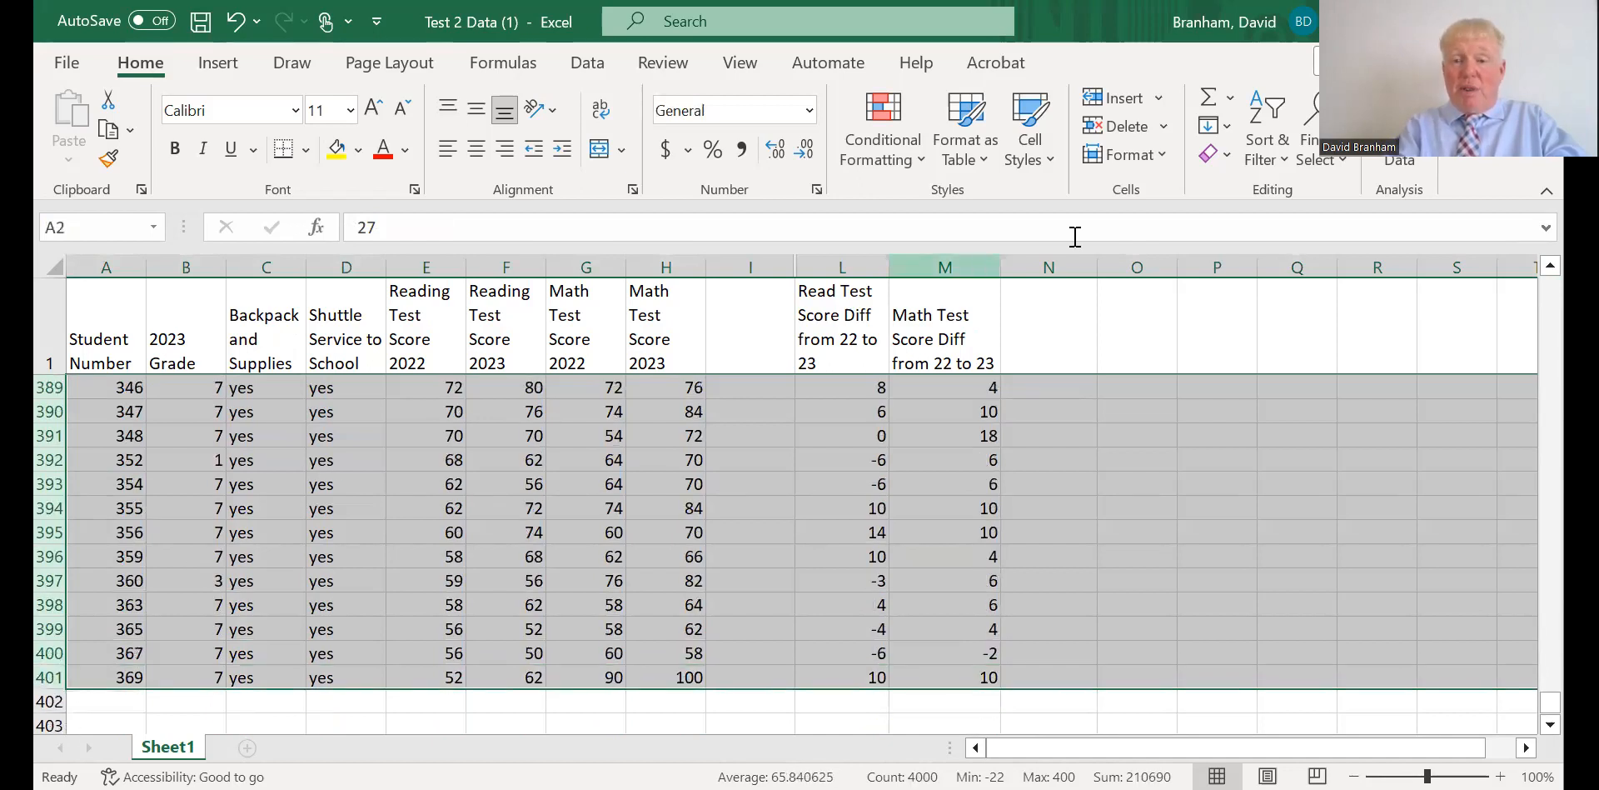
left_click(1316, 169)
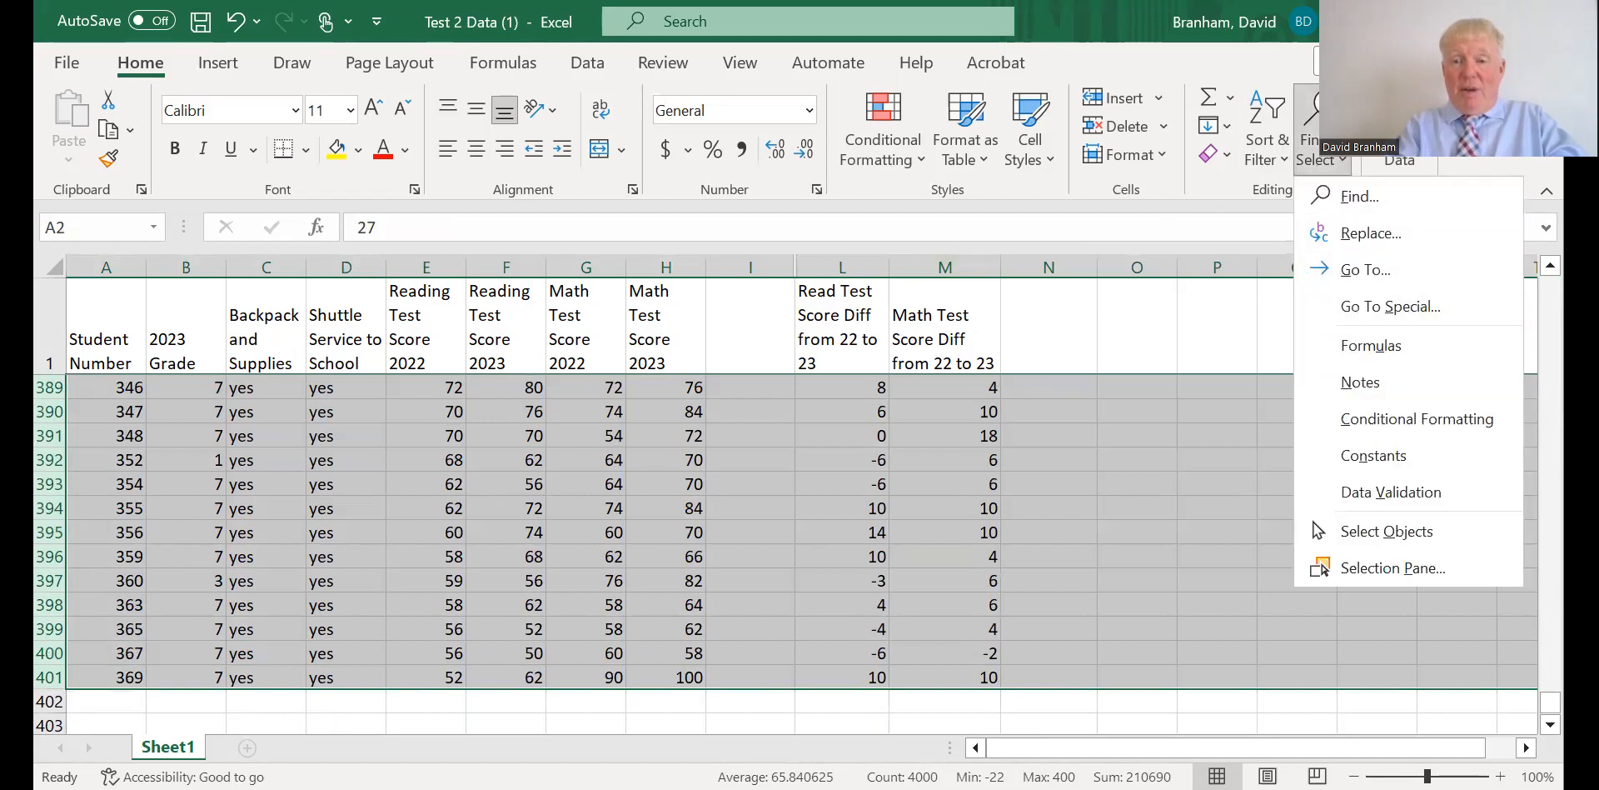
left_click(1267, 158)
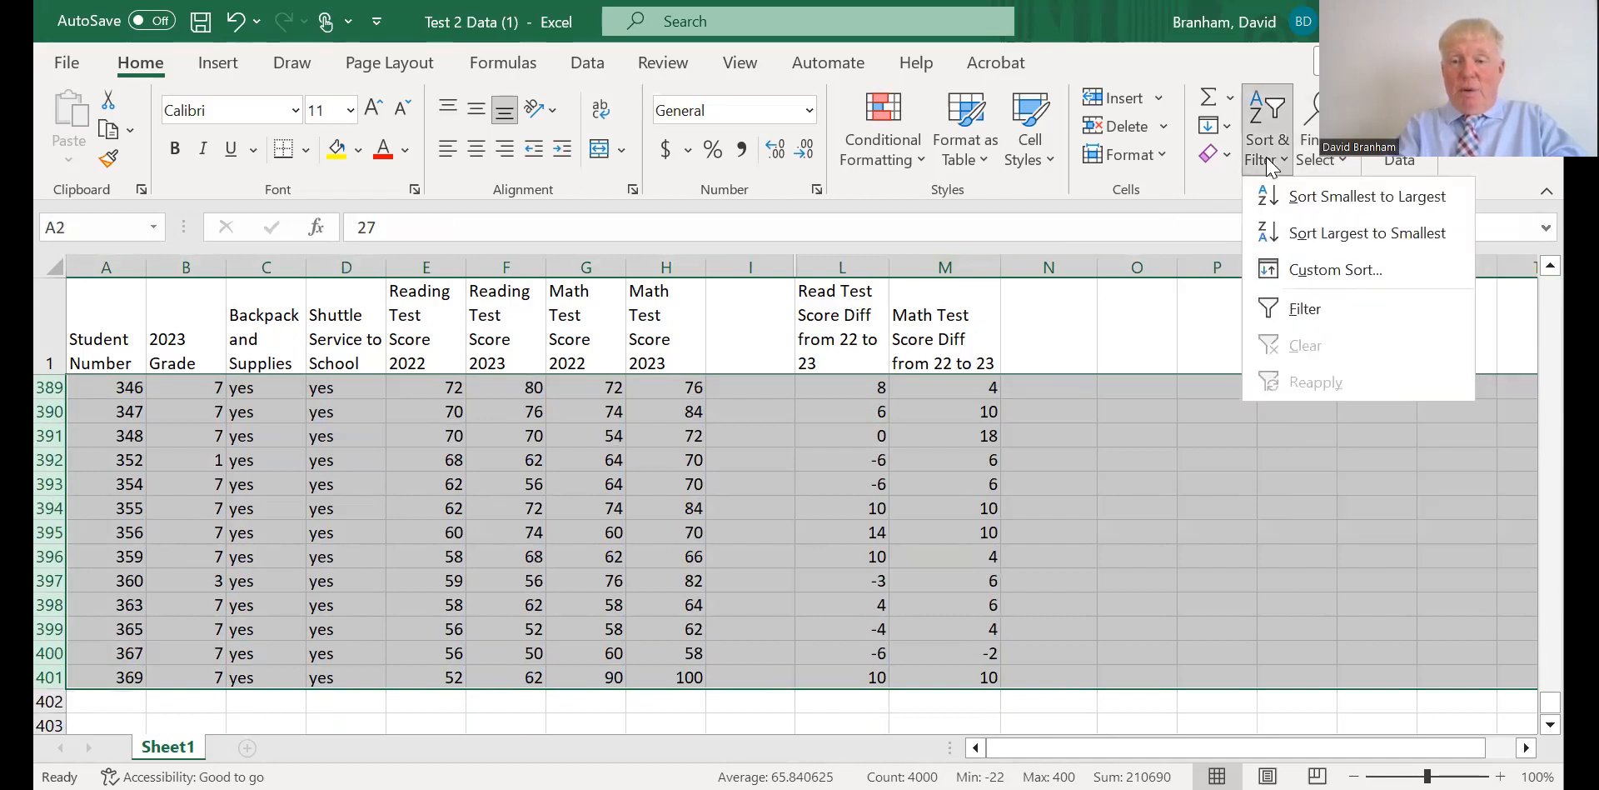
left_click(1318, 270)
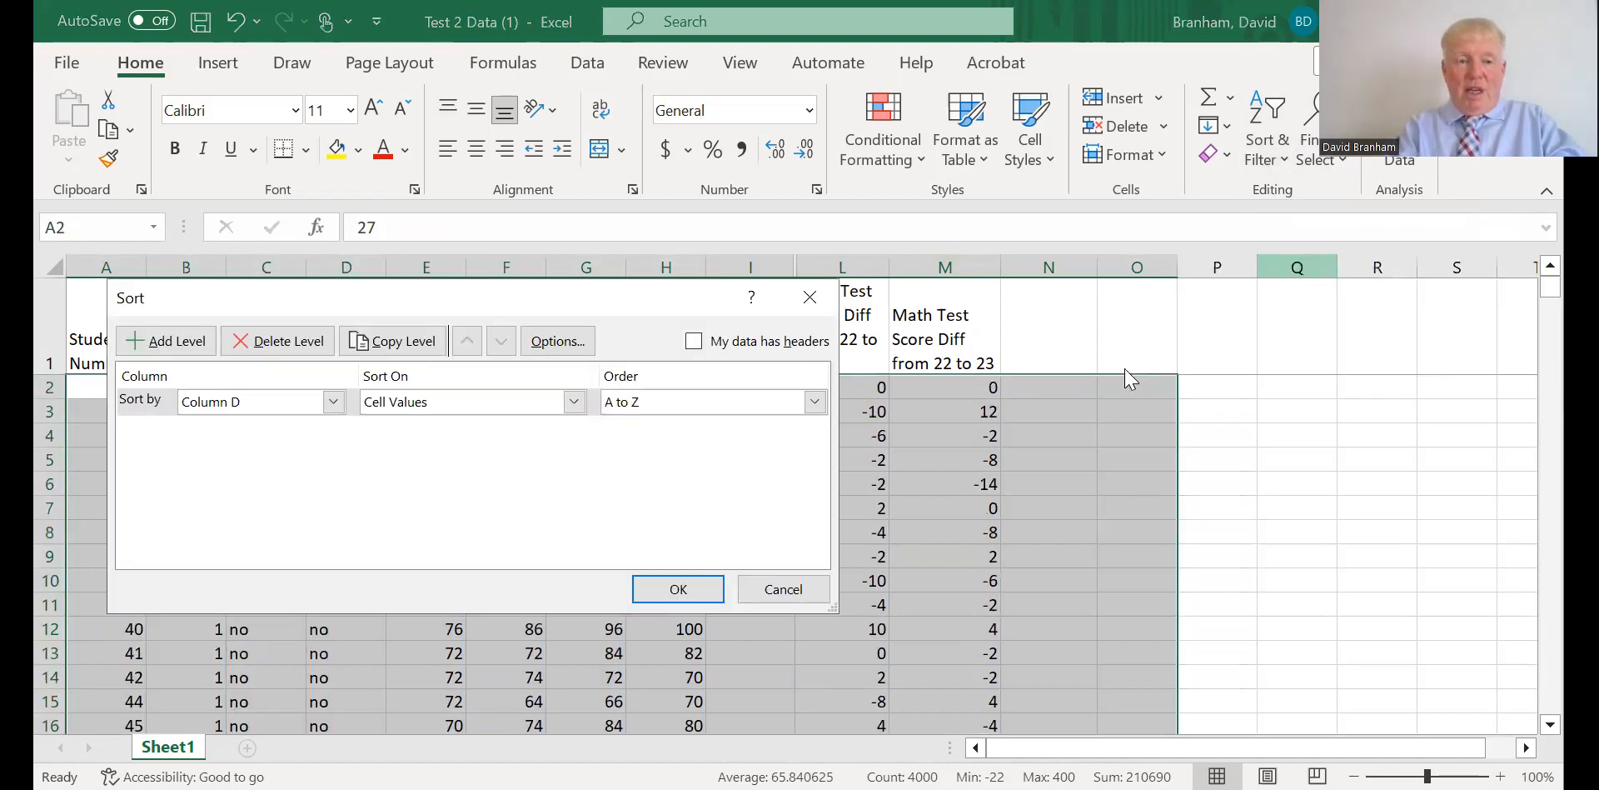
left_click(654, 582)
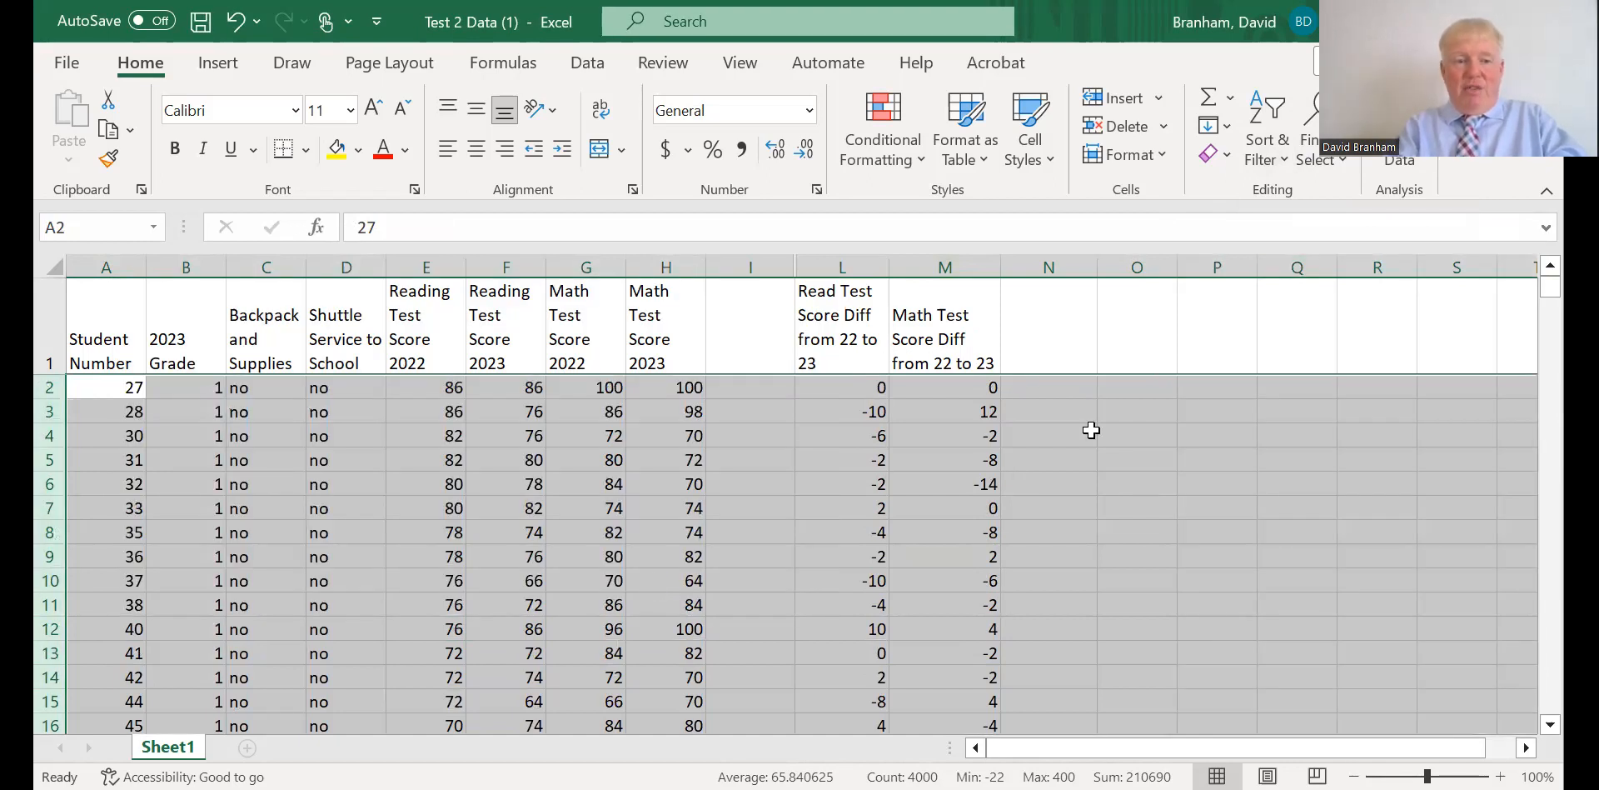
left_click(348, 392)
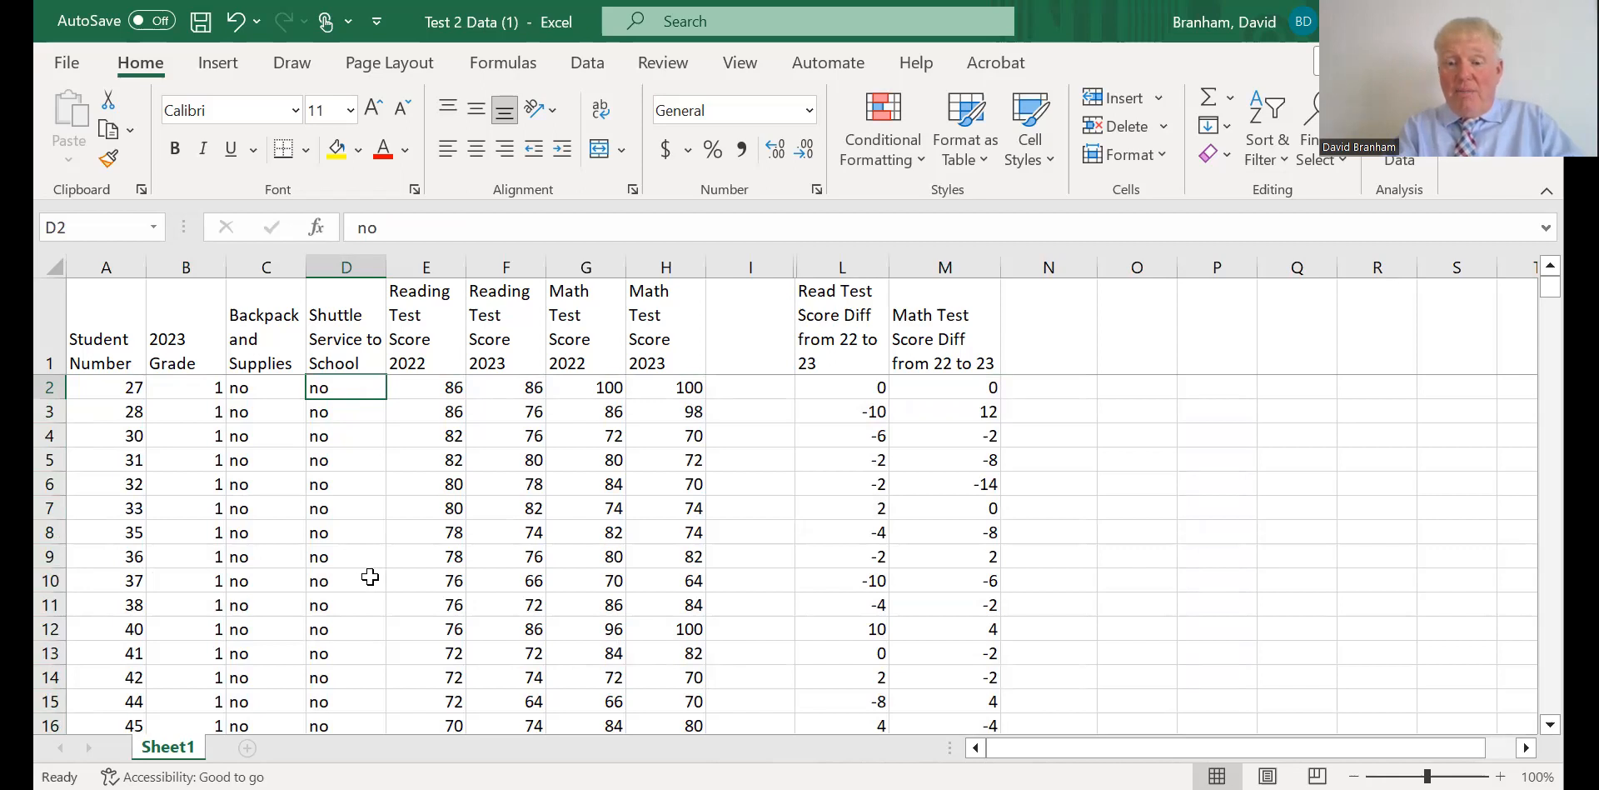
Sort the shuttle students in rows 258 to 401 by Column B, the 2023 grade, from smallest to largest.
left_click_drag(1550, 285, 1550, 553)
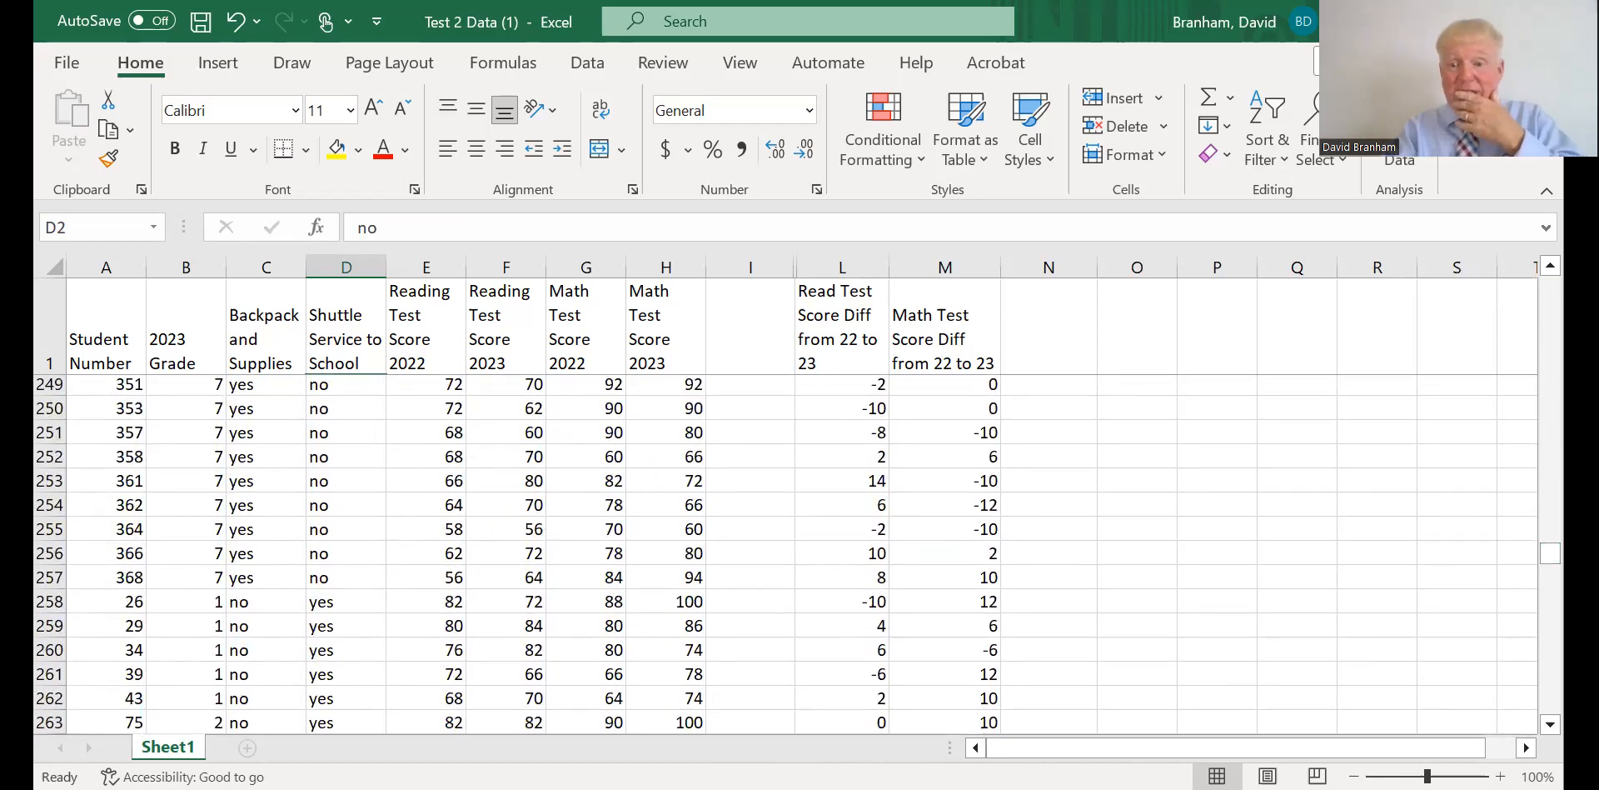
mouse_move(1550, 553)
left_mouse_down()
mouse_move(1550, 705)
mouse_move(1544, 540)
mouse_move(1550, 560)
left_mouse_up()
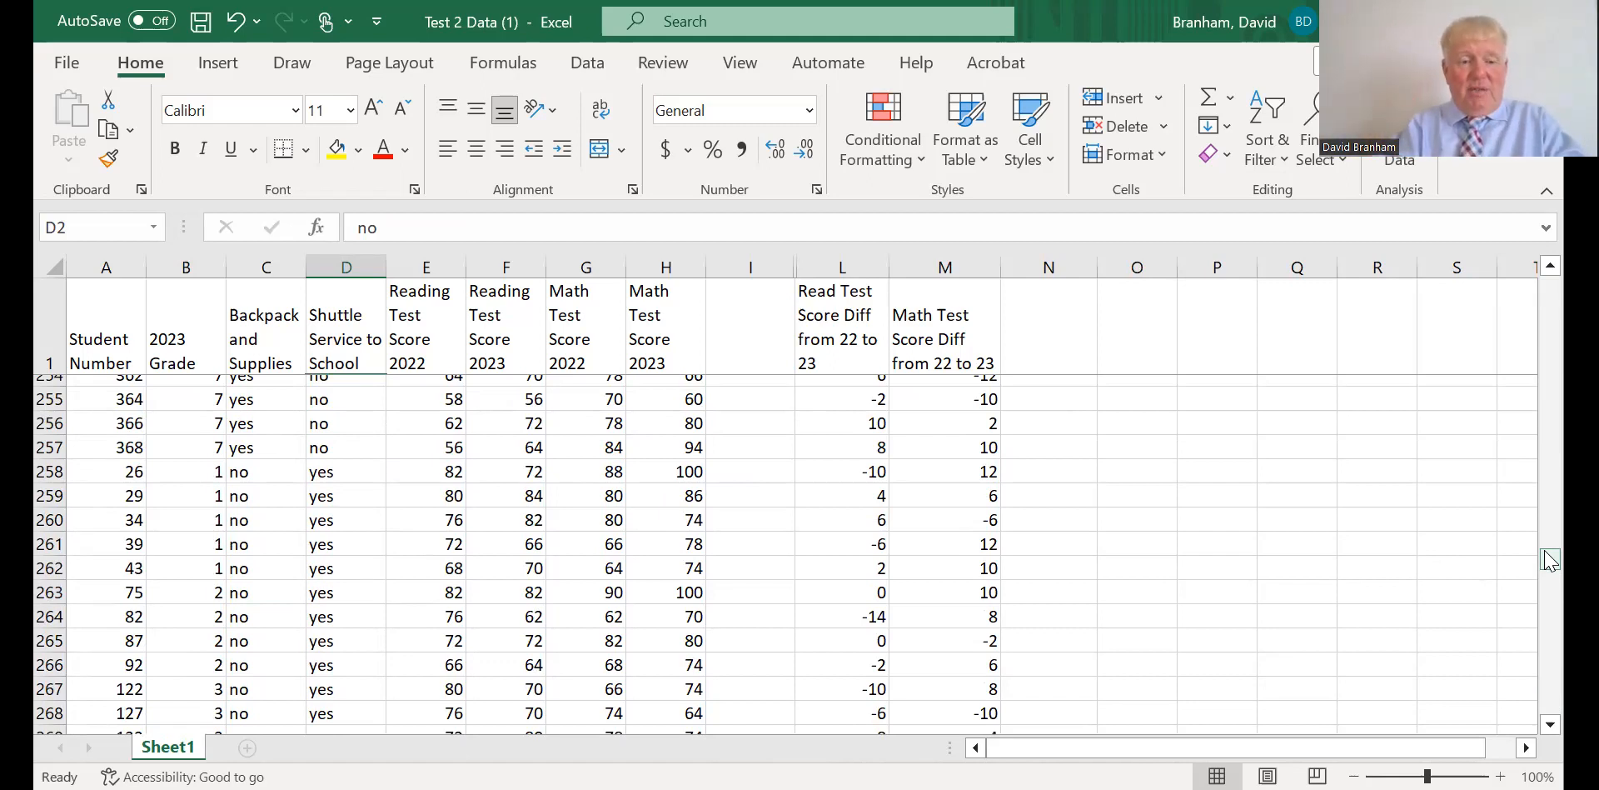
left_click(48, 472)
left_click_drag(48, 471, 75, 705)
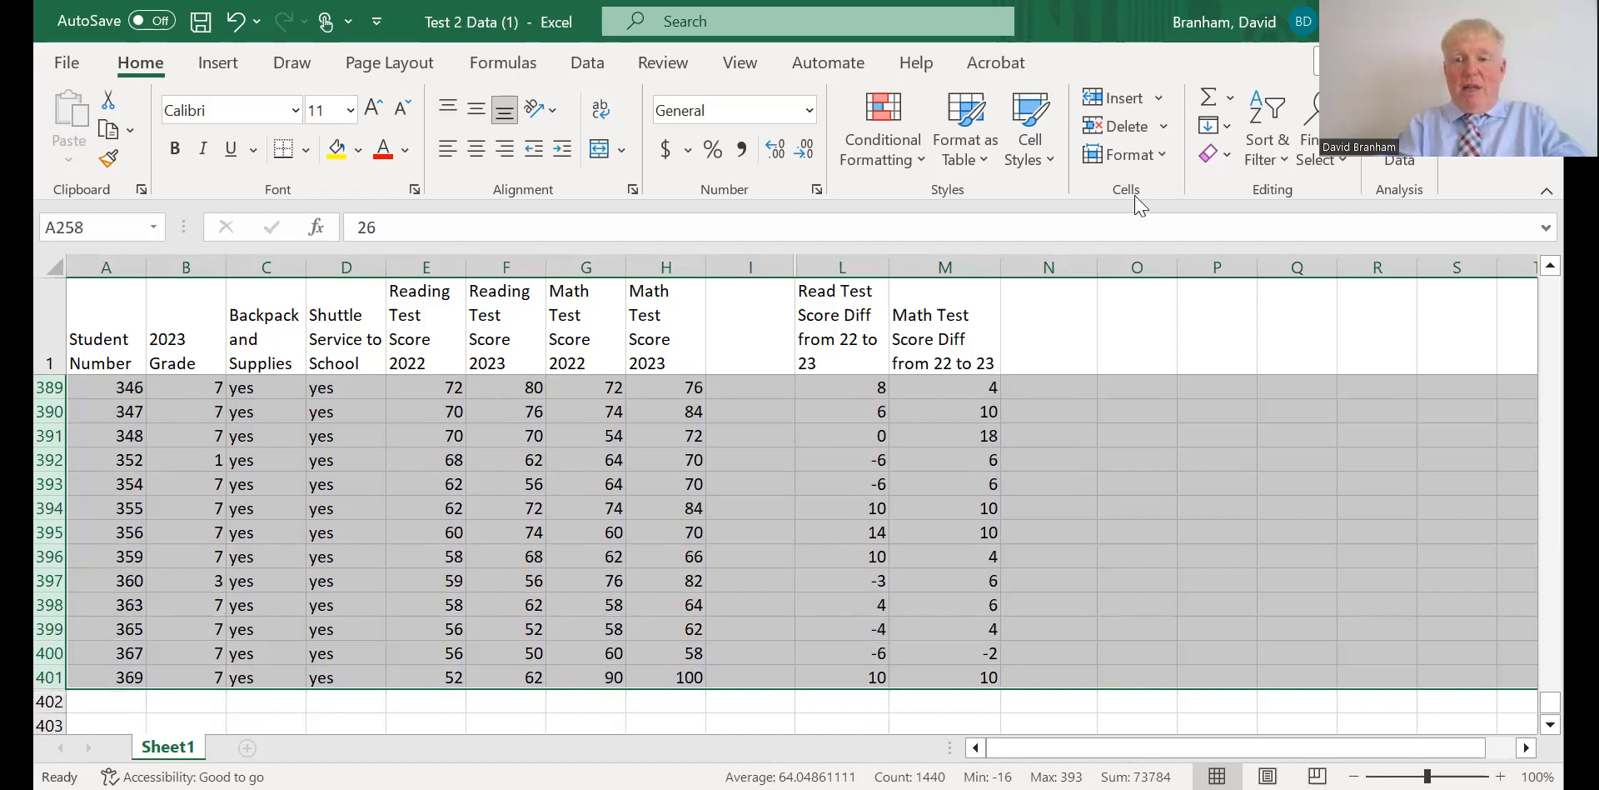
left_click(1273, 158)
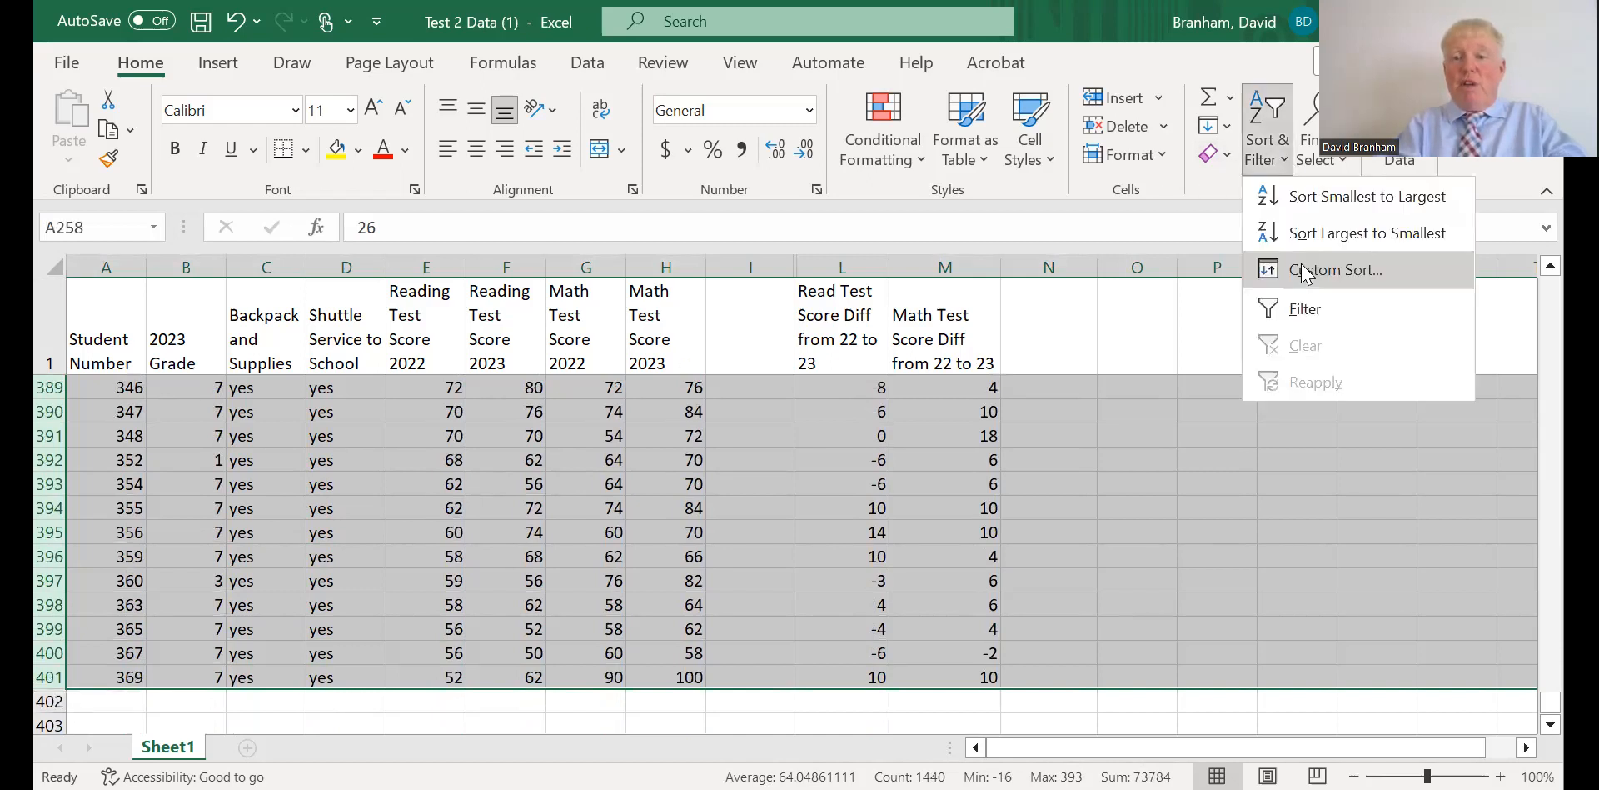
left_click(1303, 270)
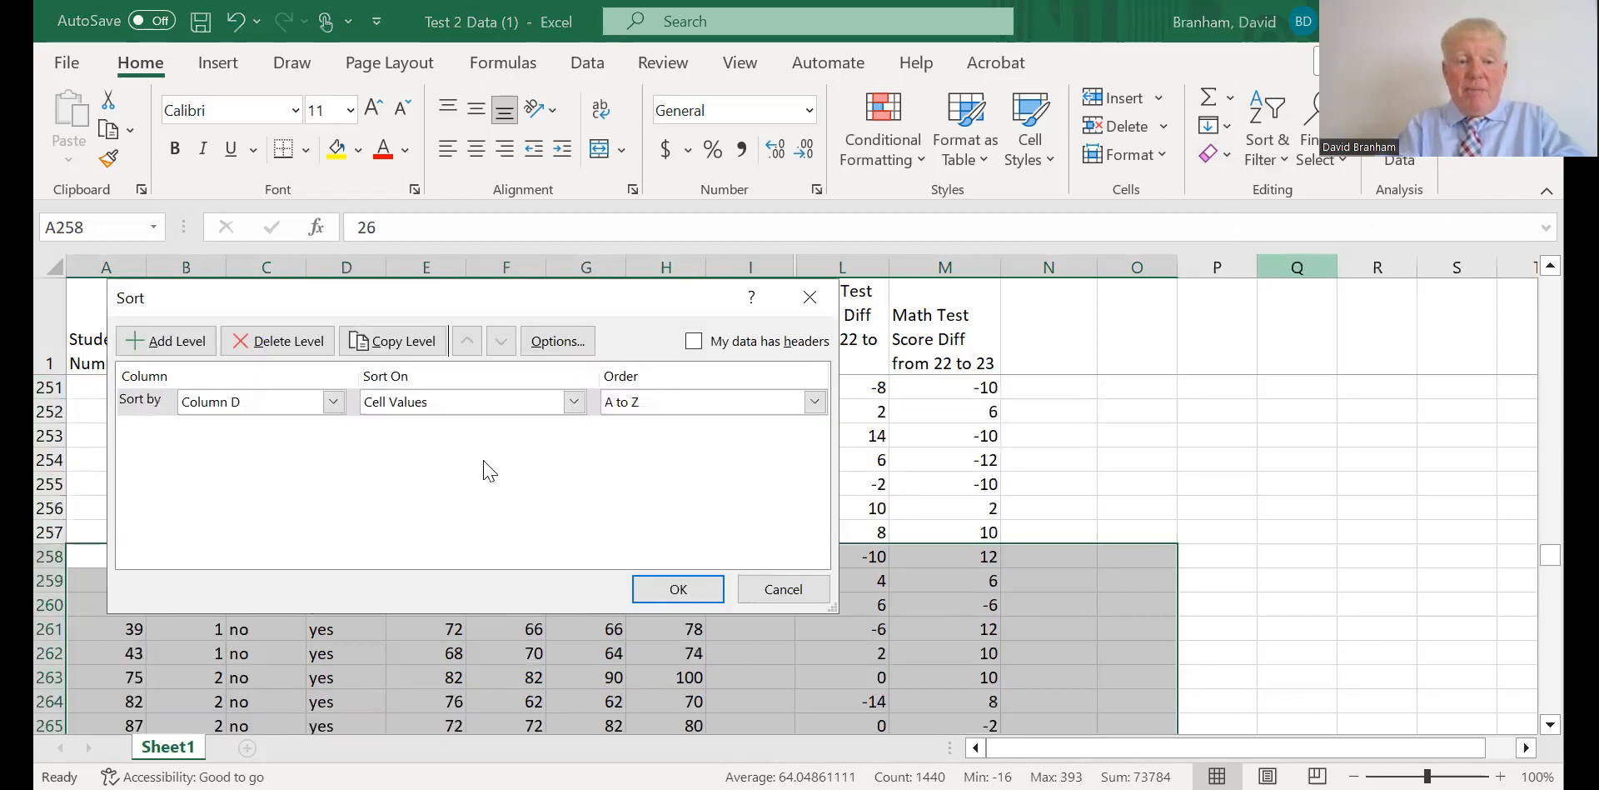
left_click(333, 401)
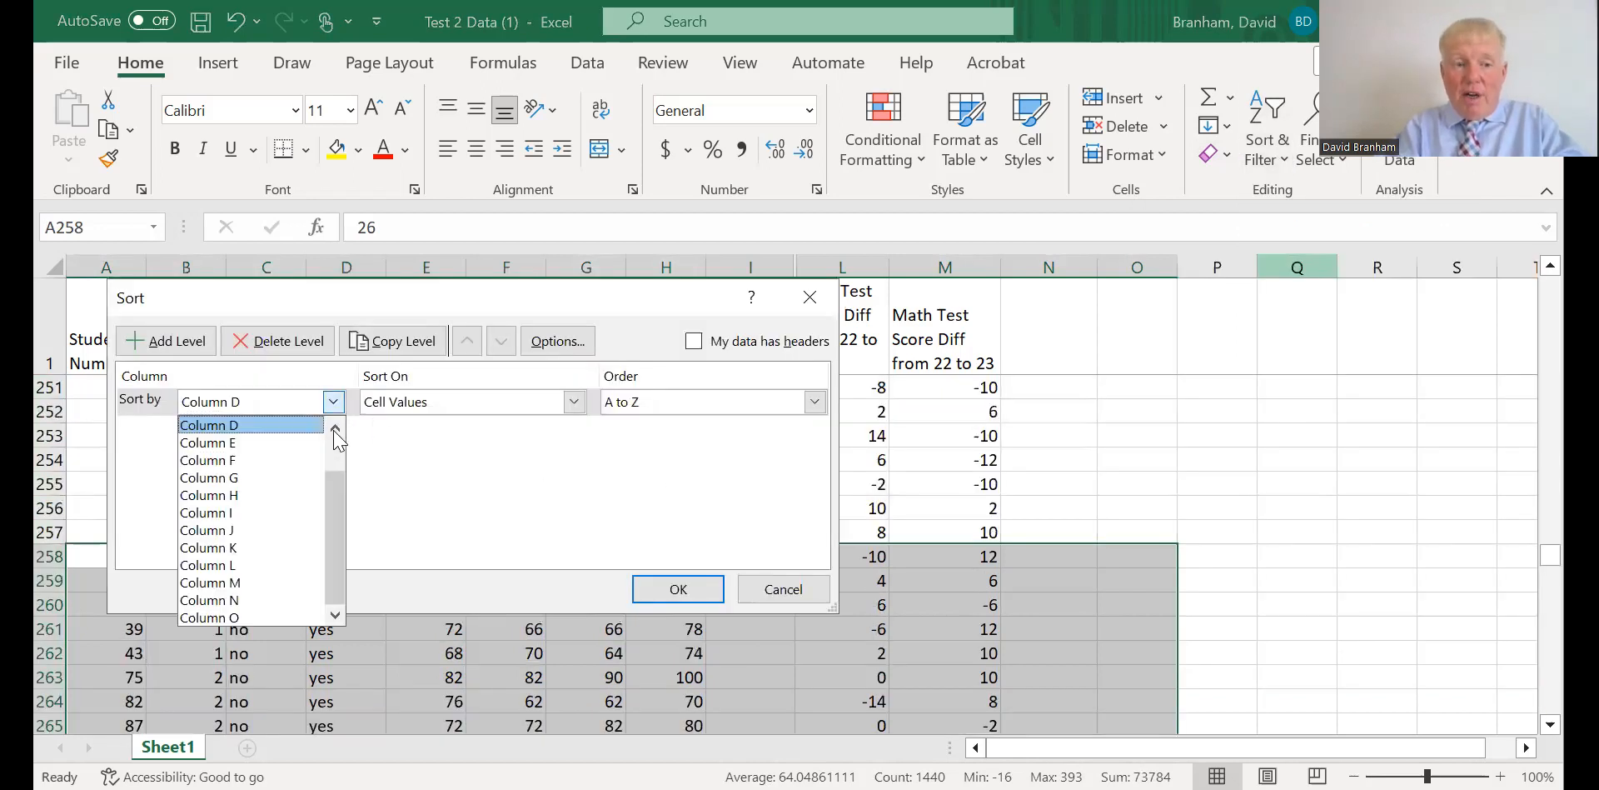
left_click(335, 429)
left_click(335, 429)
left_click(334, 429)
left_click(268, 427)
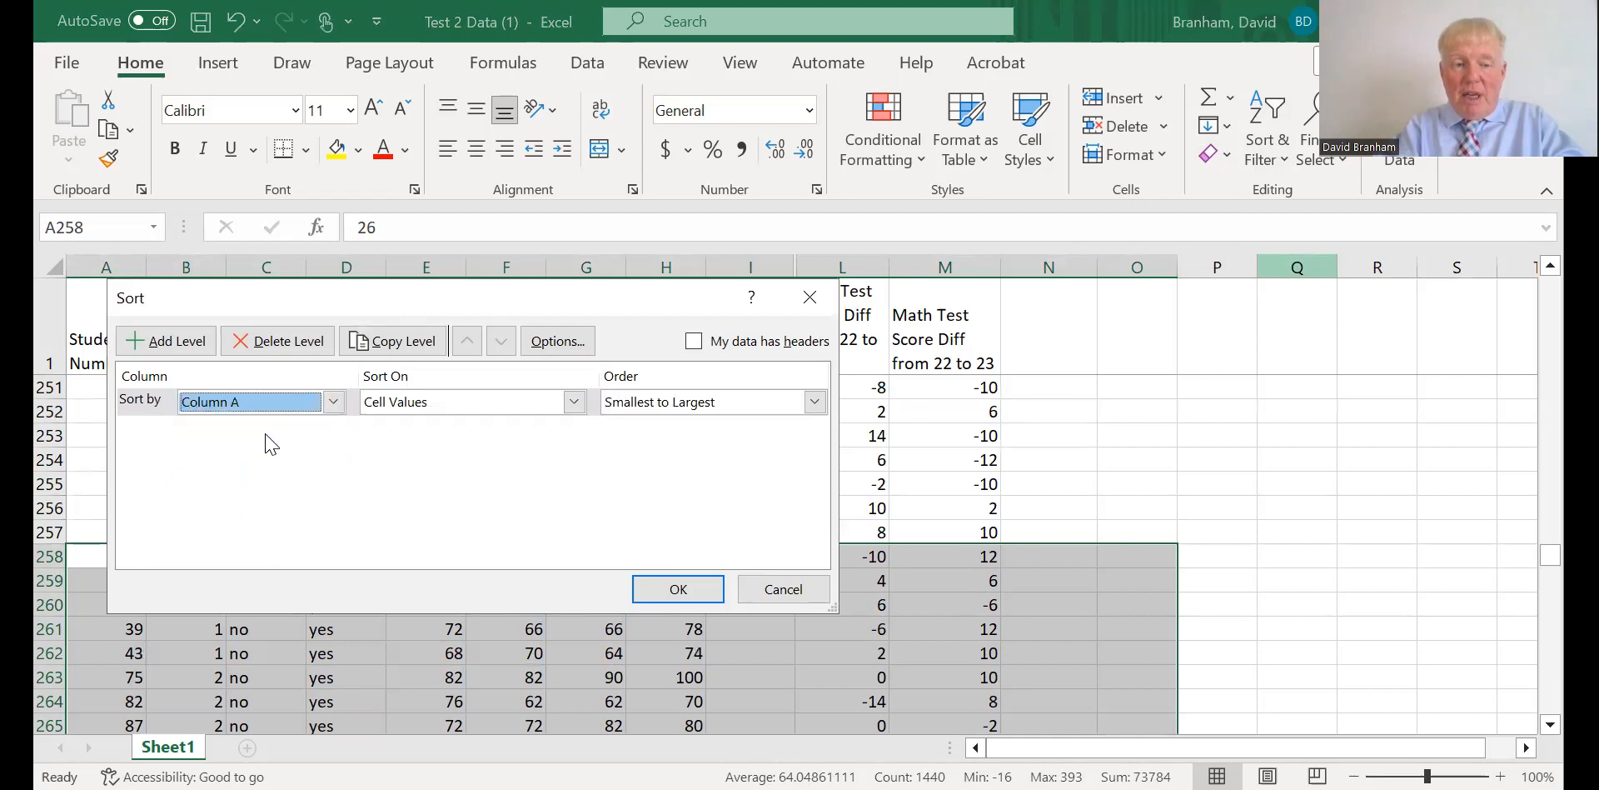
left_click(332, 403)
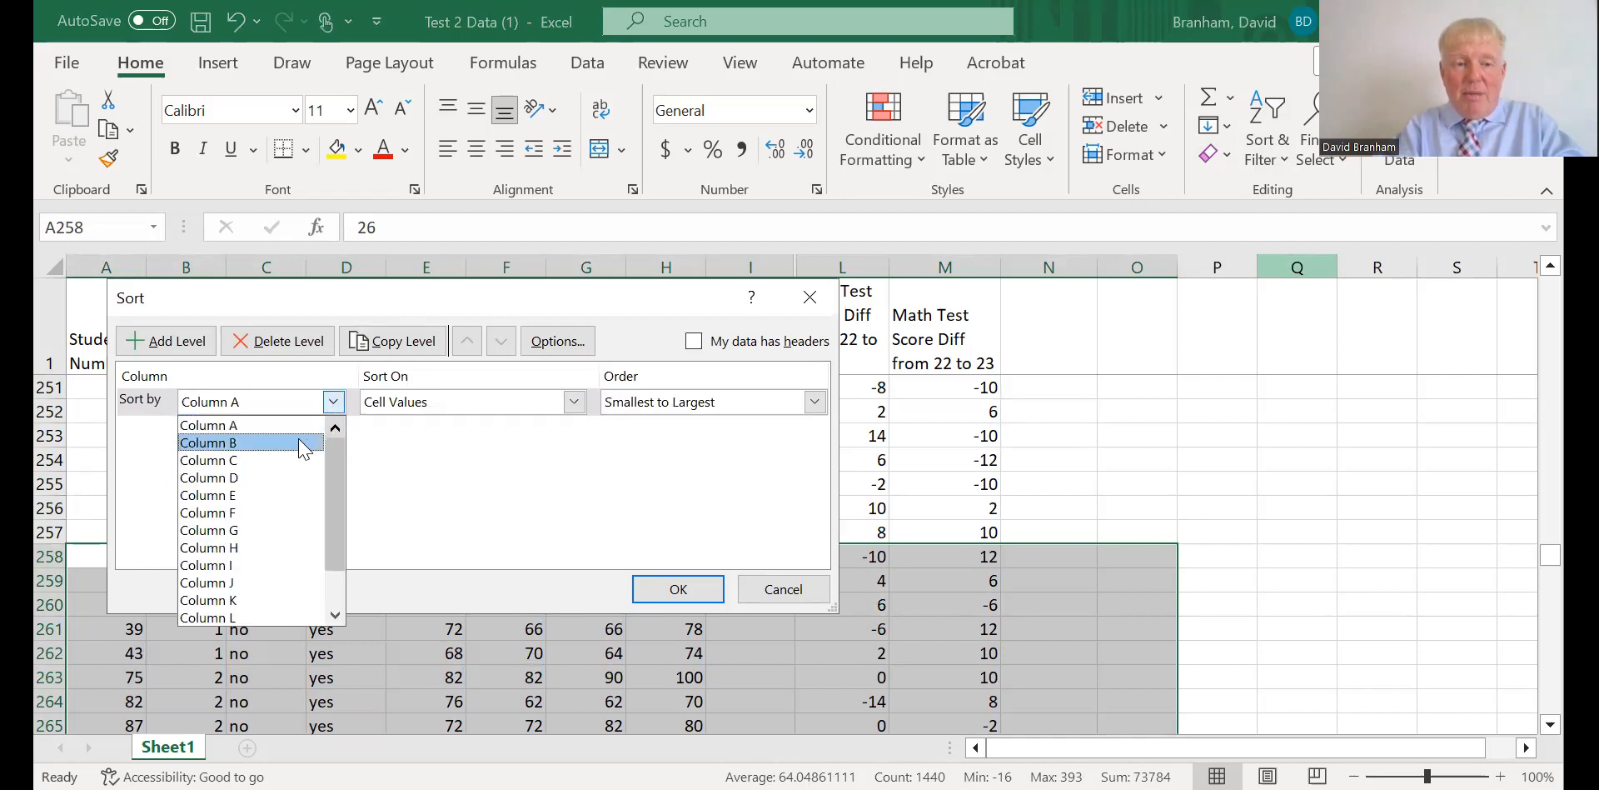
left_click(305, 444)
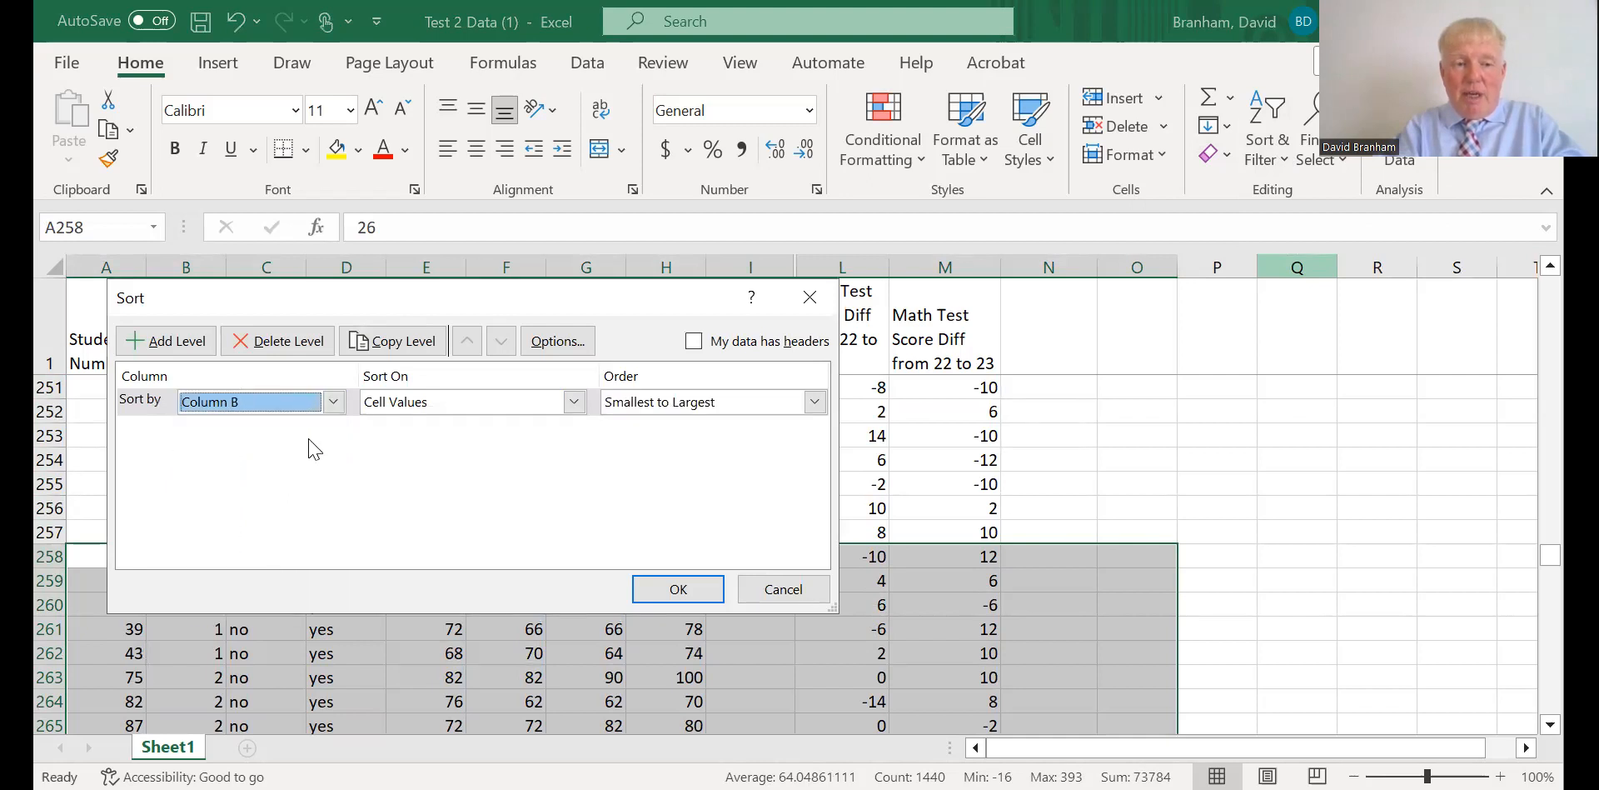
left_click(677, 587)
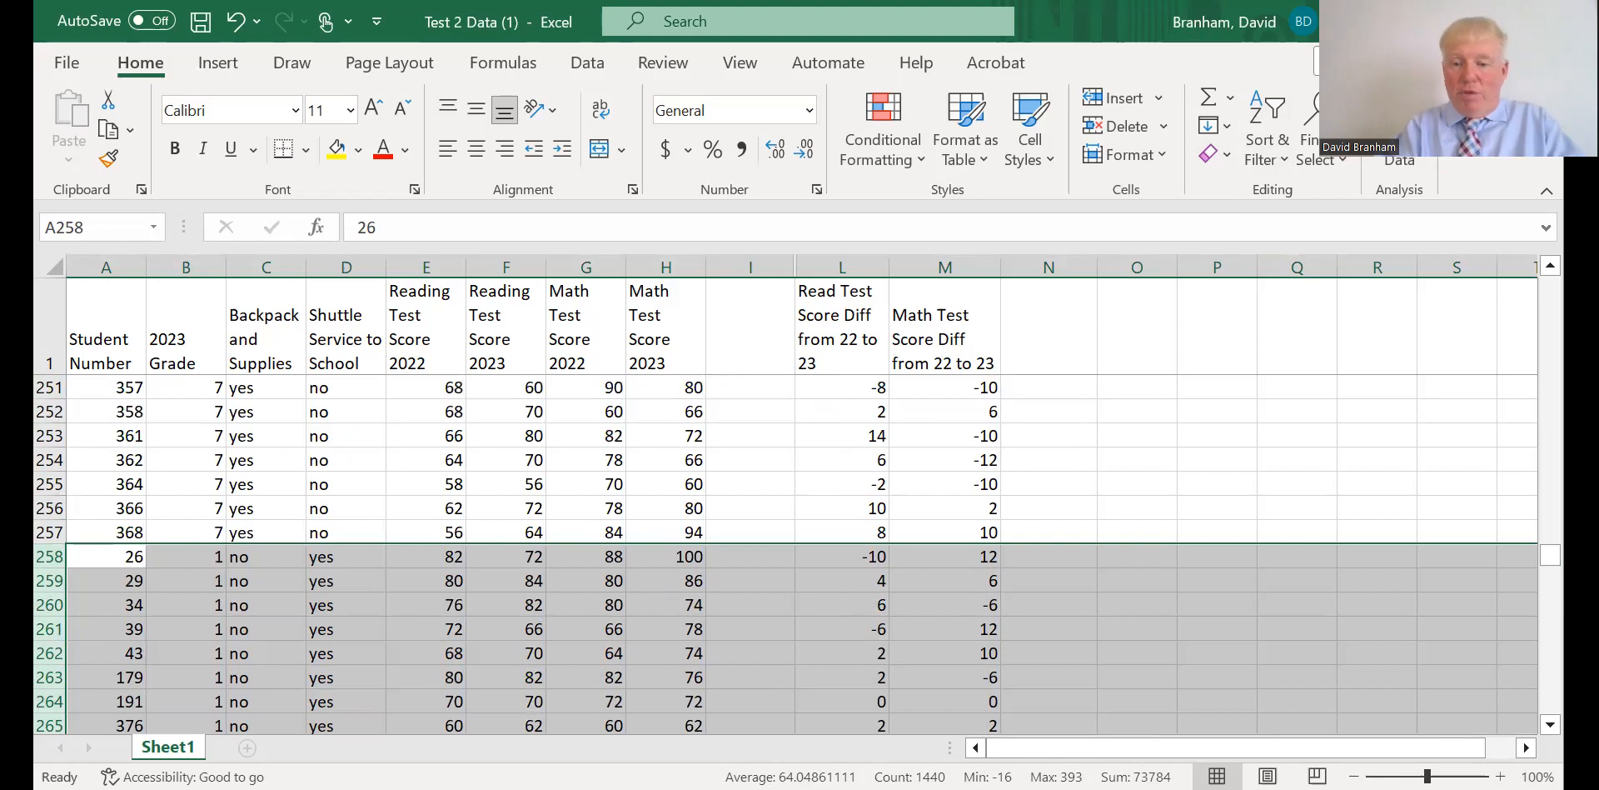
Read the average math score difference of shuttle students in grade 1 (M258:M275), grade 2 (M276:M292) and grade 3 (M293:M314).
left_click(1550, 725)
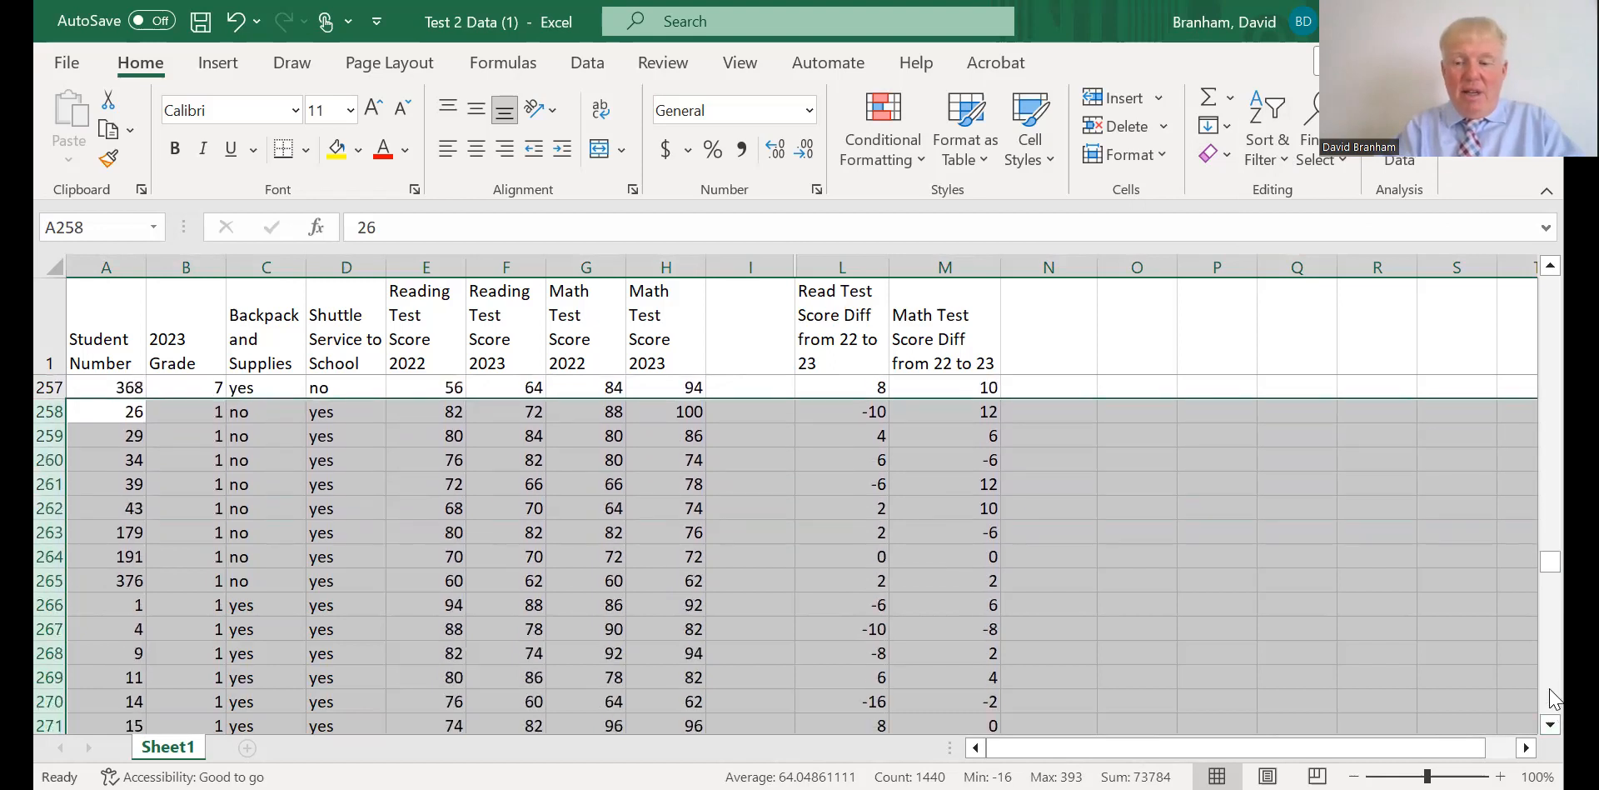
left_click(1550, 690)
left_click(1549, 690)
left_click_drag(1550, 691, 1547, 708)
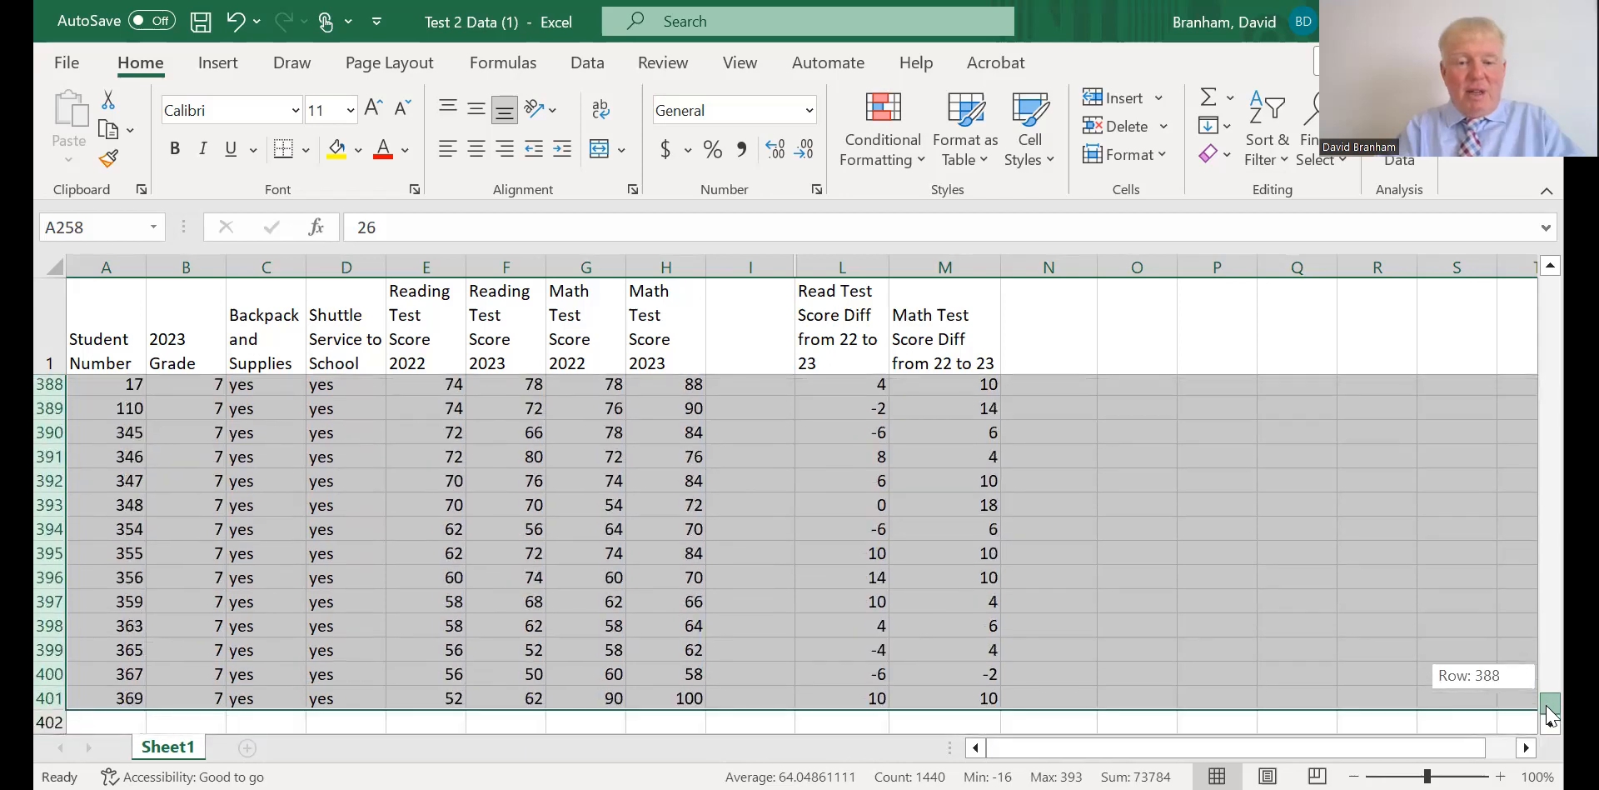
left_click_drag(1548, 708, 1512, 569)
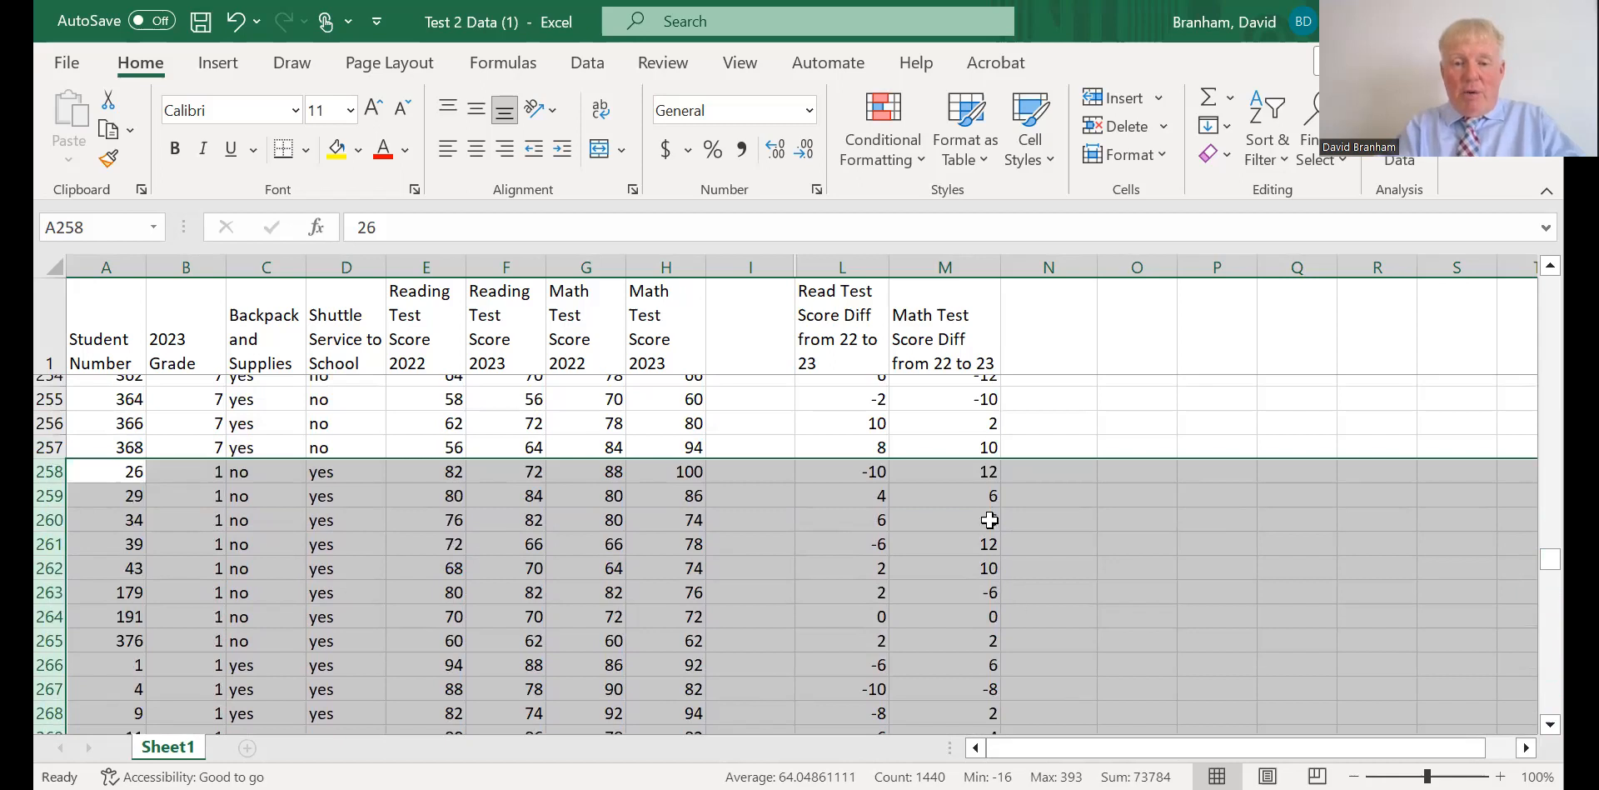
left_click(963, 471)
left_click_drag(963, 472, 978, 602)
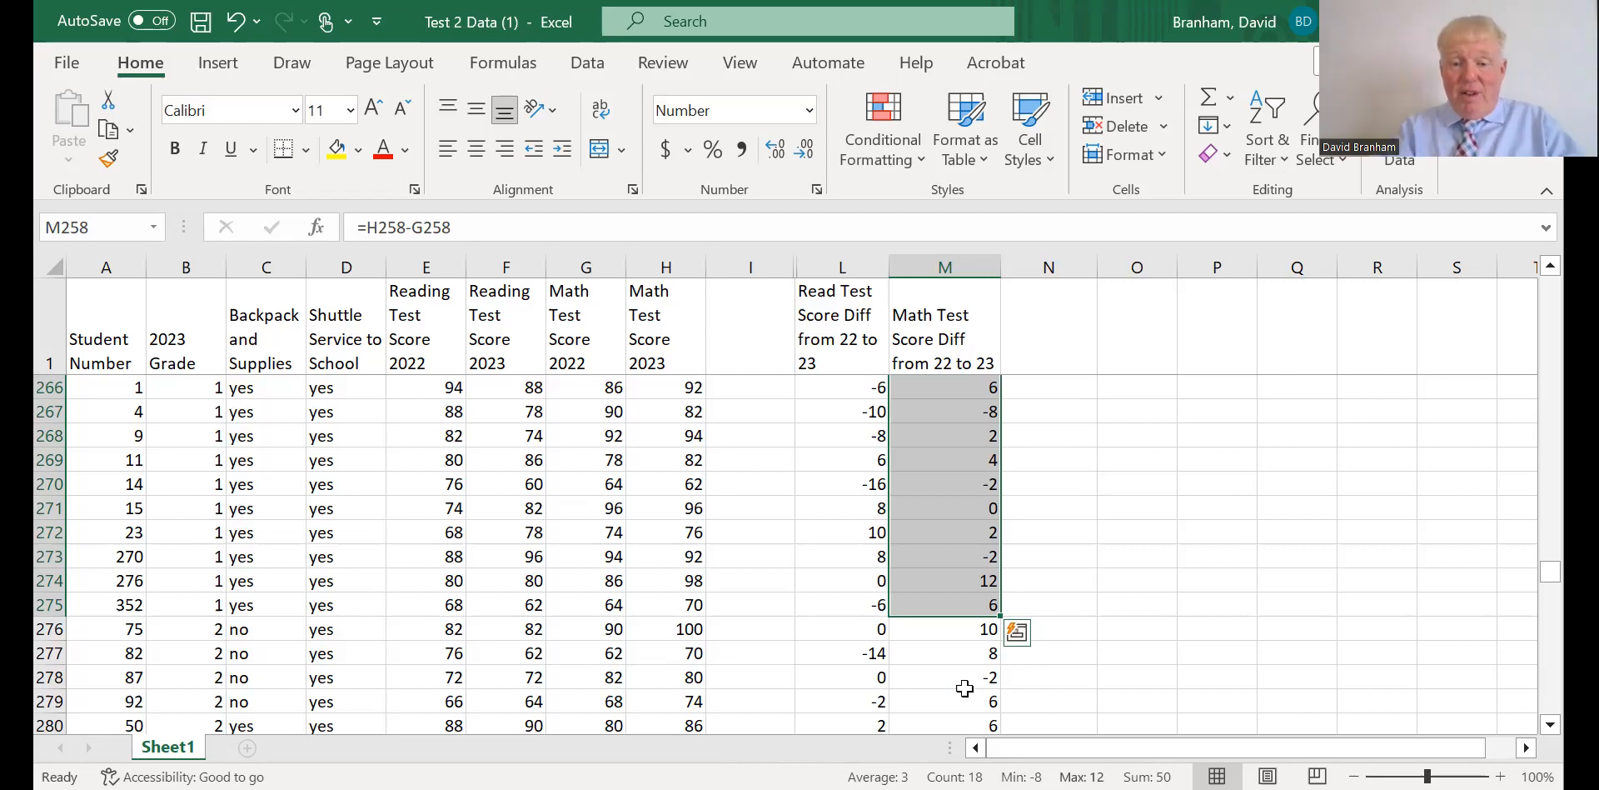
left_click(953, 631)
left_click_drag(952, 631, 977, 603)
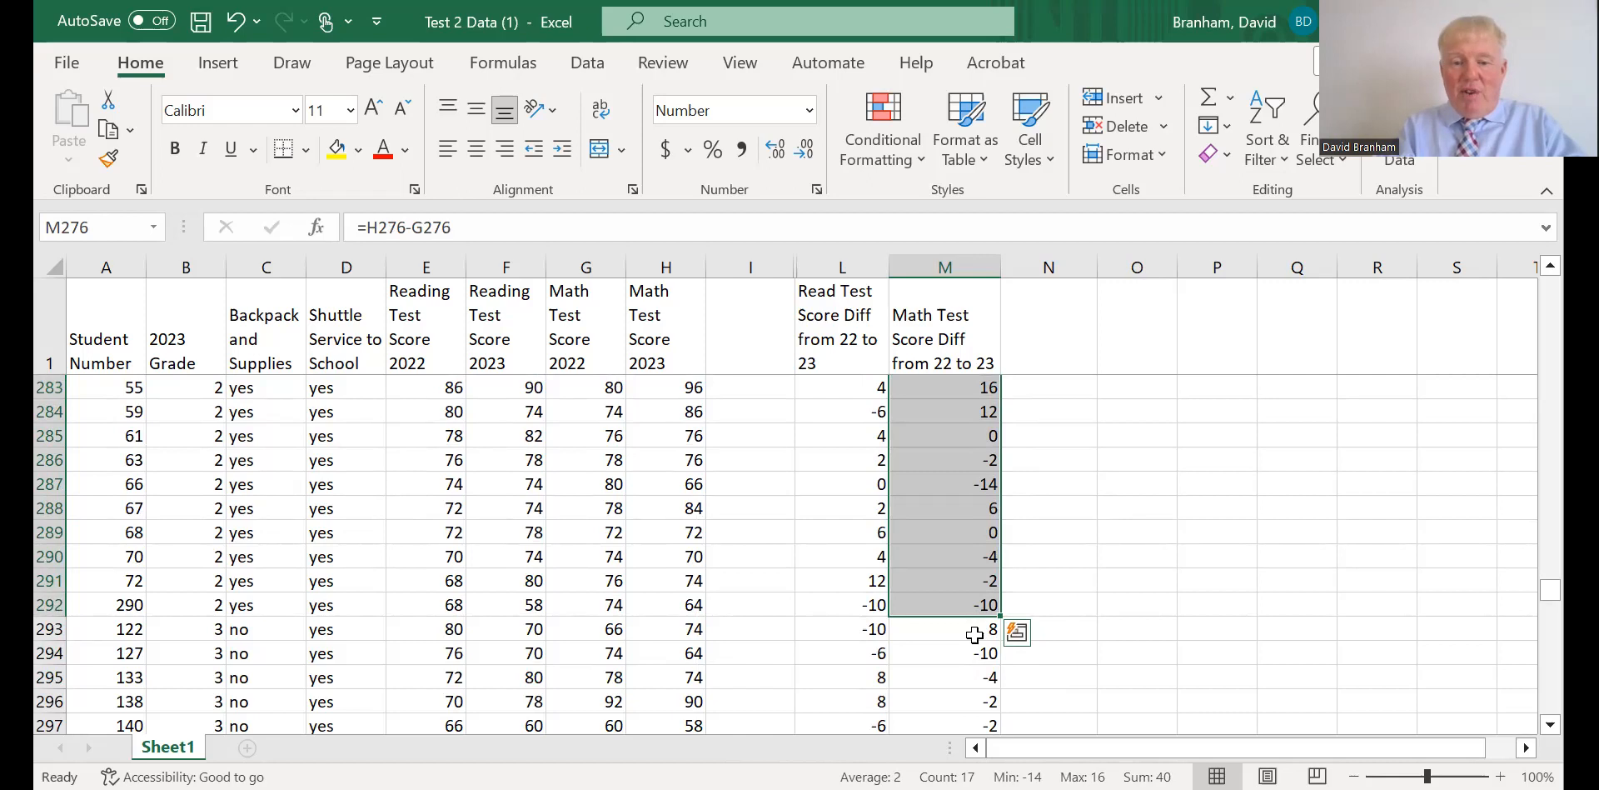
left_click(975, 636)
left_click_drag(975, 646, 978, 577)
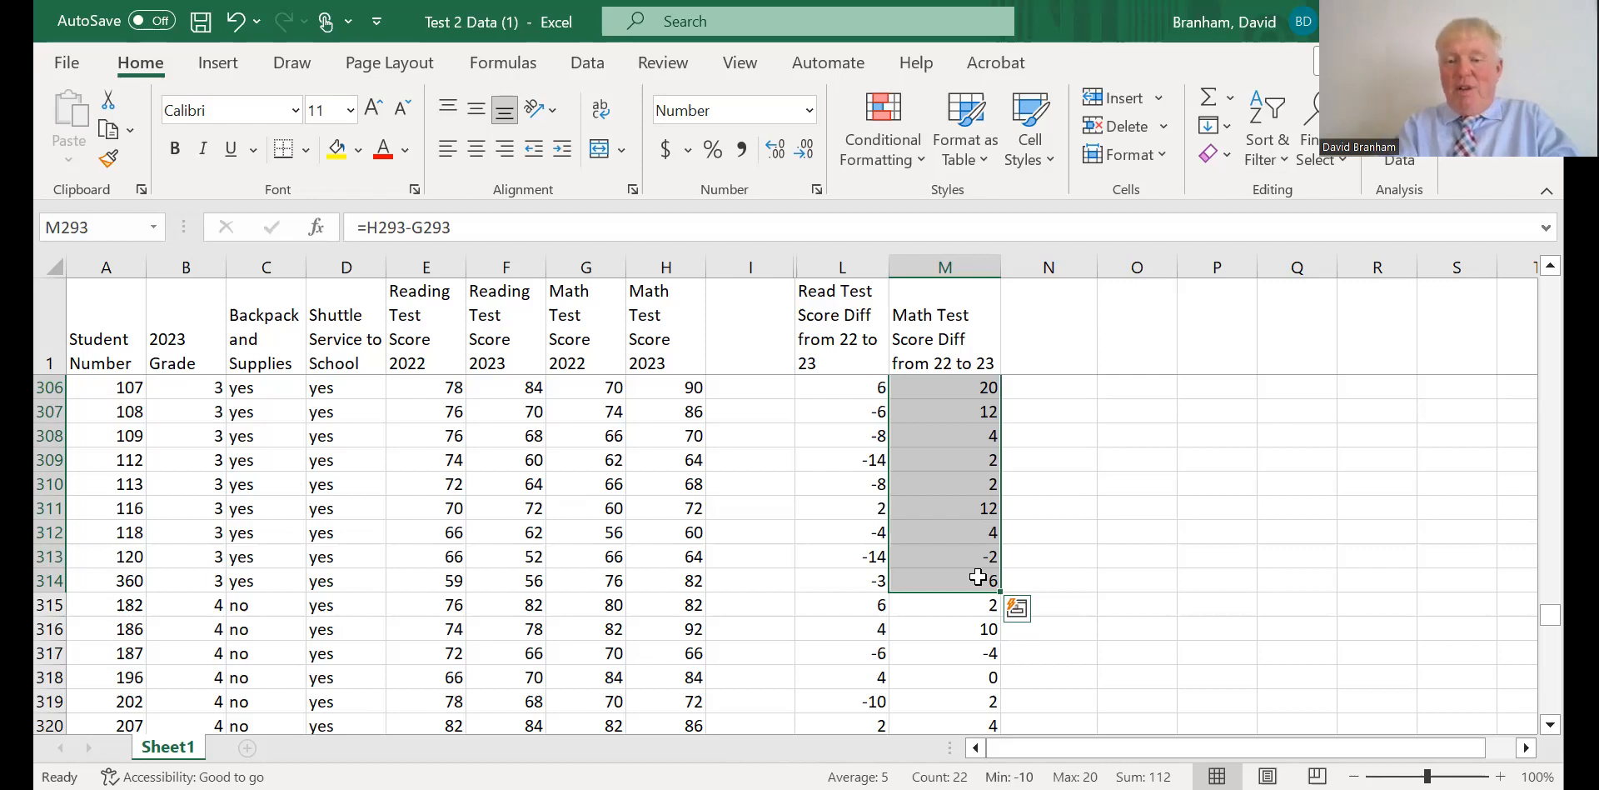
List the grade numbers 1 to 7 down cells P307:P313 and select Q307 beside the first one.
left_click(1195, 410)
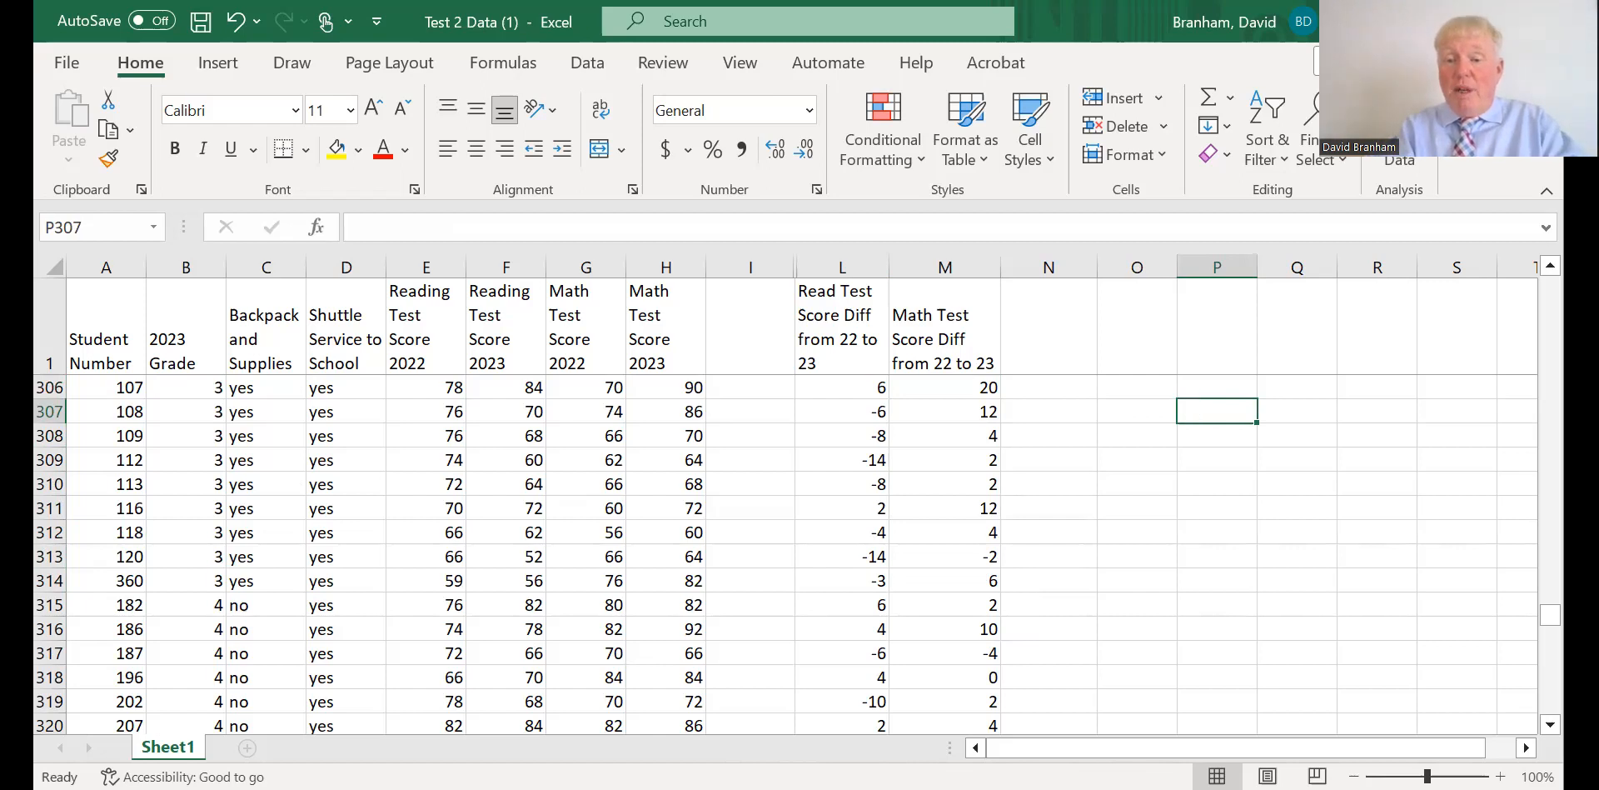
type("1")
key("Return")
type("2")
key("Return")
type("3")
key("Return")
type("4")
key("Return")
type("5")
key("Return")
type("6")
key("Return")
type("7")
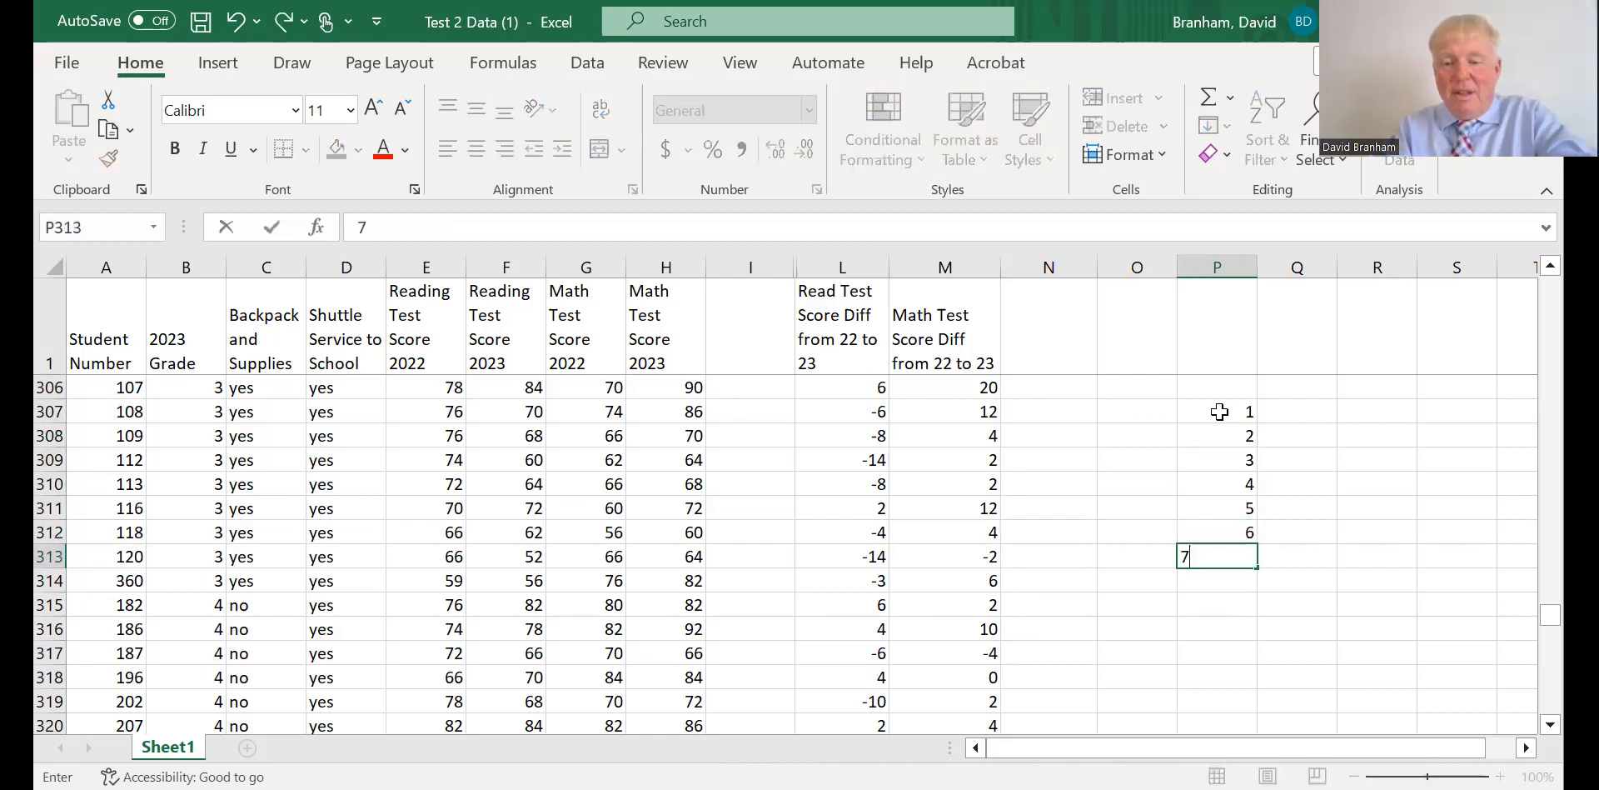
key("Tab")
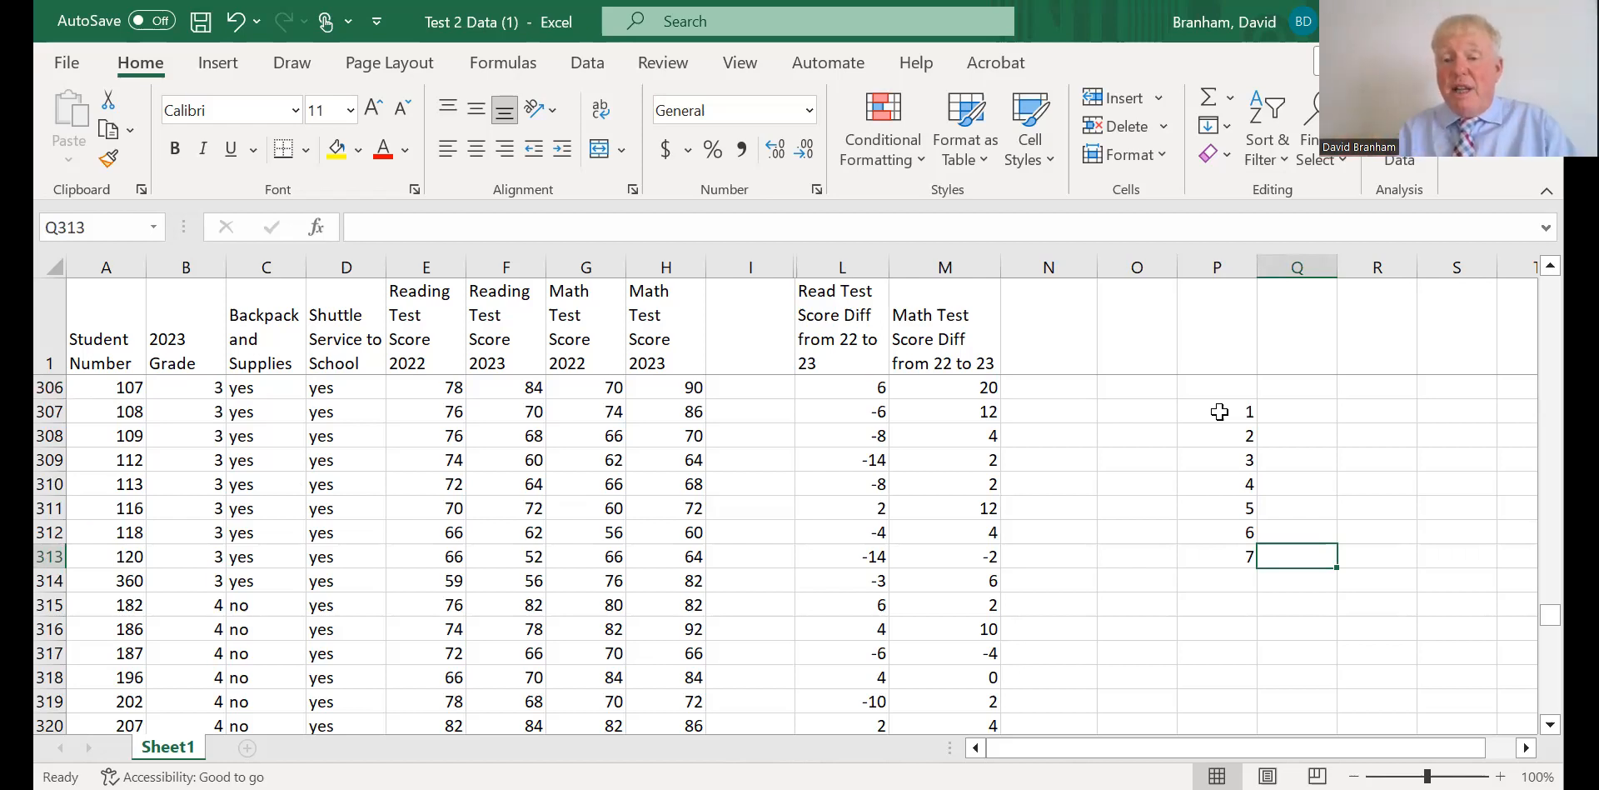
left_click(1289, 409)
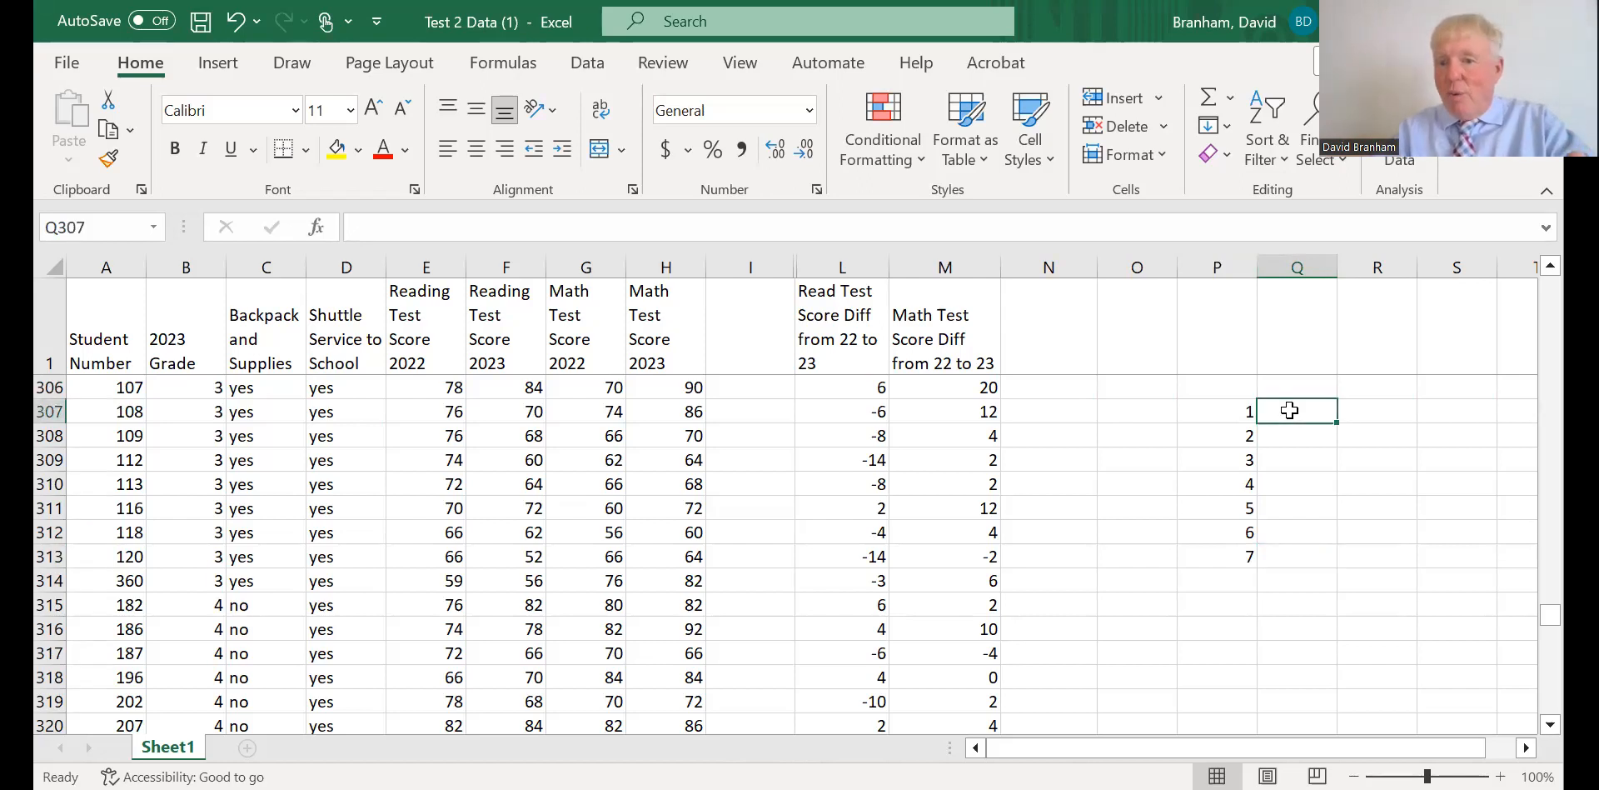
Enter the average score differences 2, 2.5, 2.8, 1.7, 3, 2 and 5 down cells Q307:Q313 beside grades 1 to 7.
type("2")
key("Return")
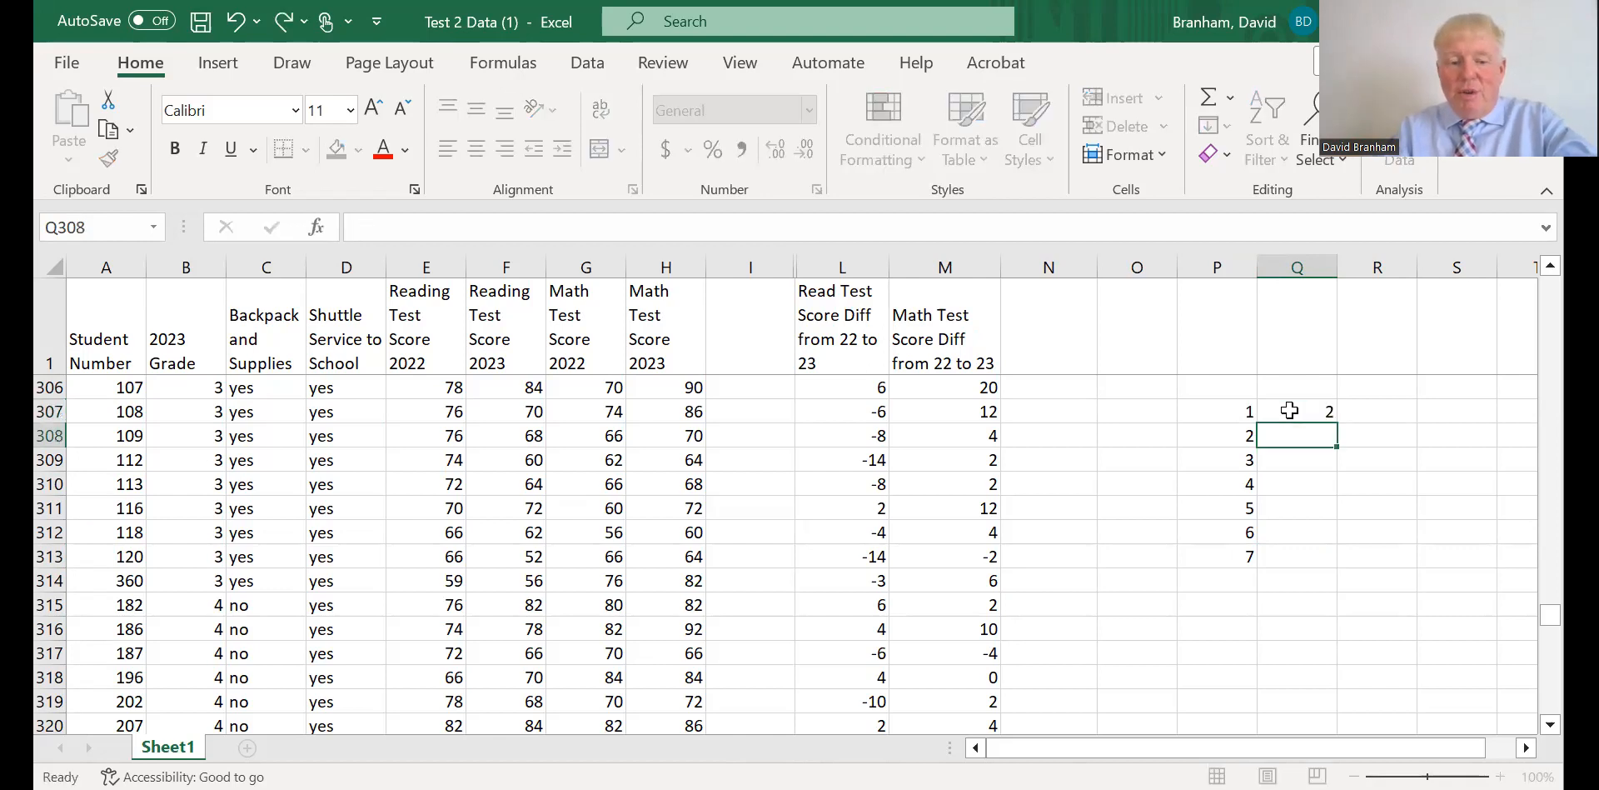
type("2")
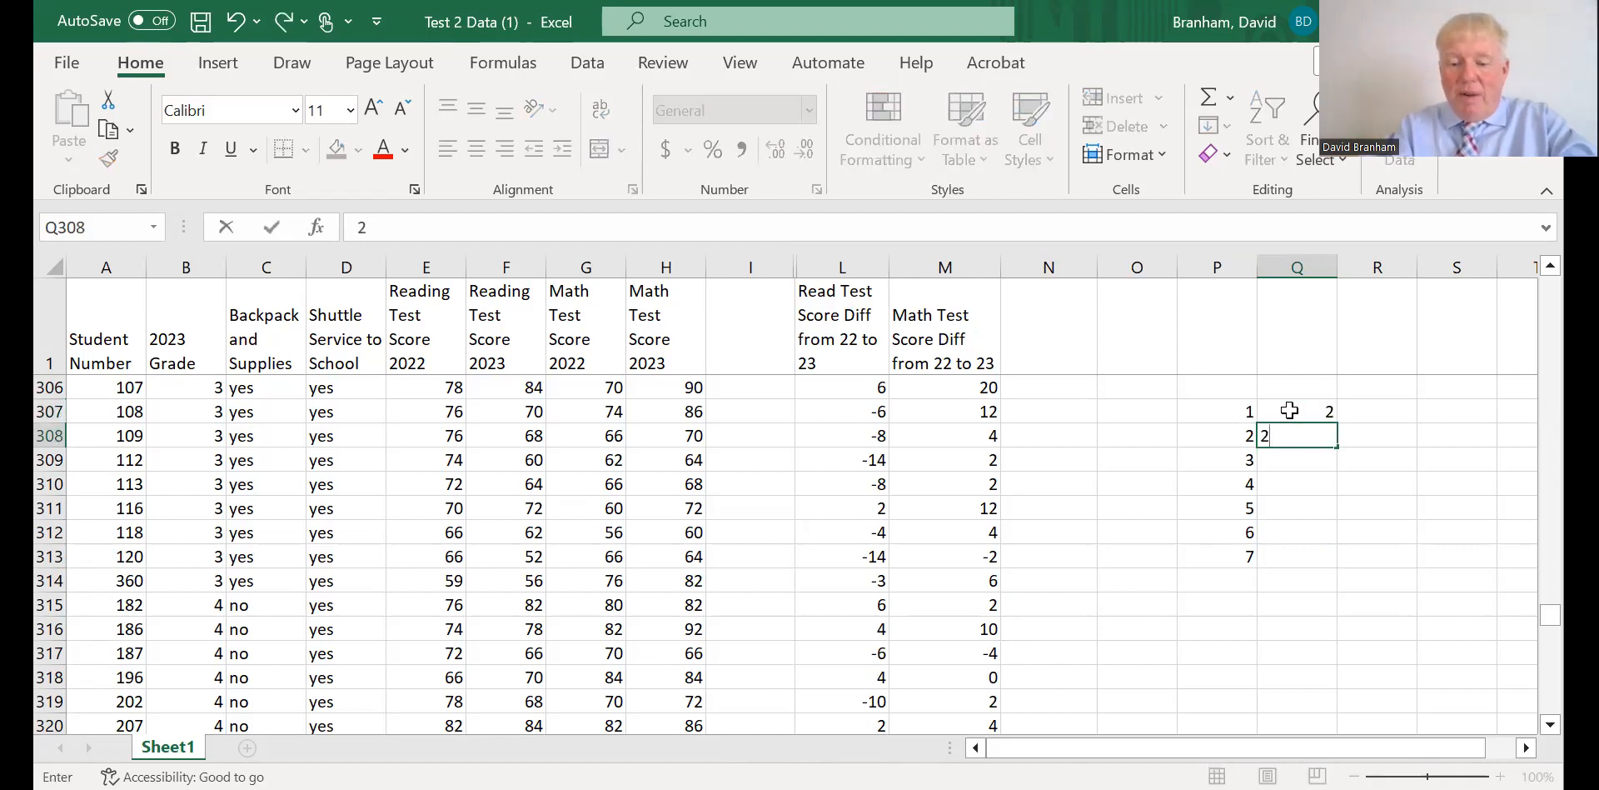
type(".5")
key("Return")
type("2")
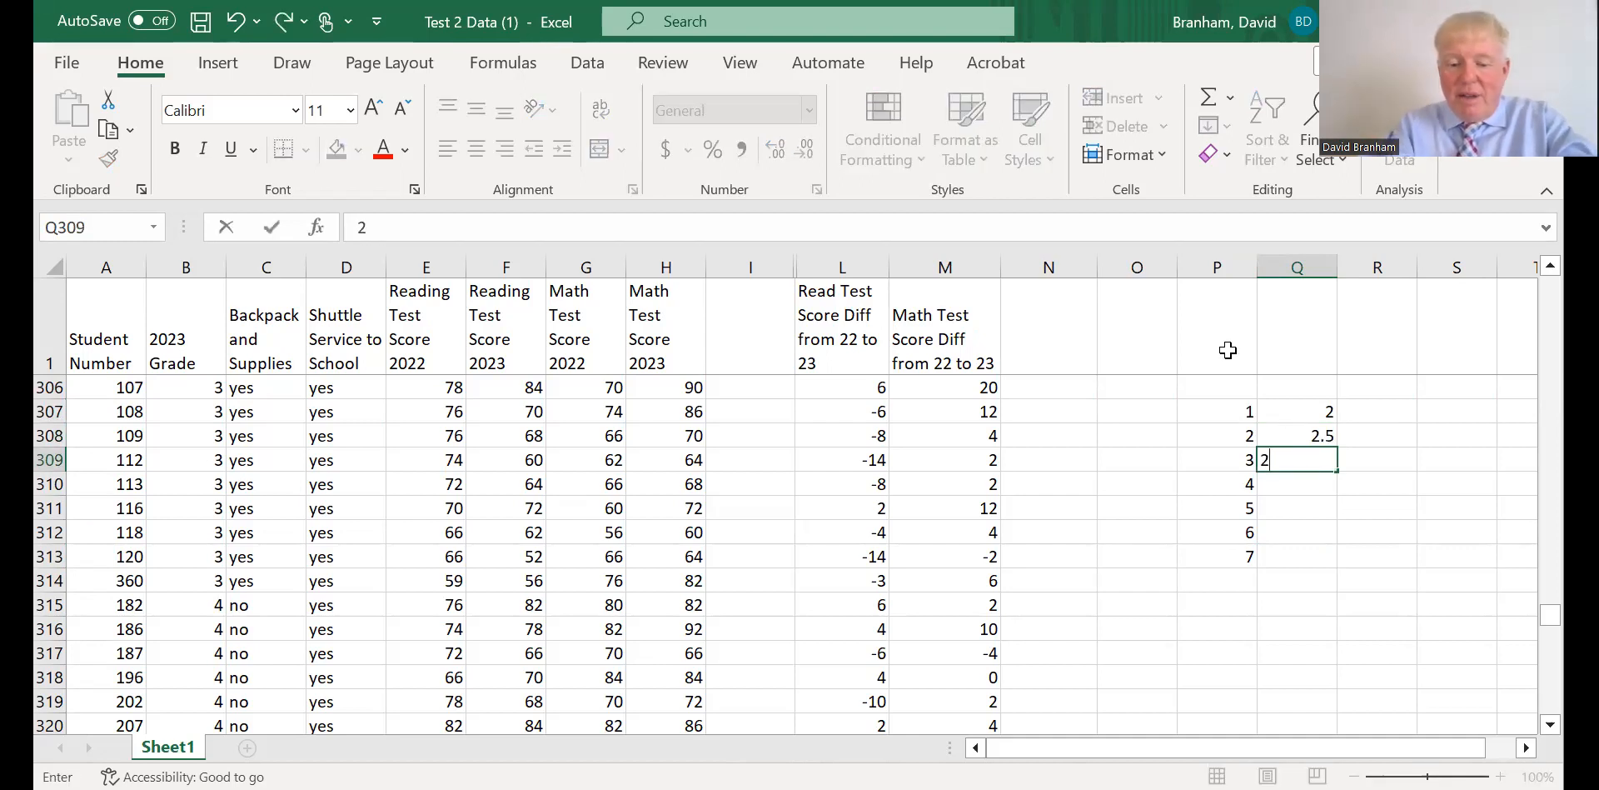
type(".8")
key("Return")
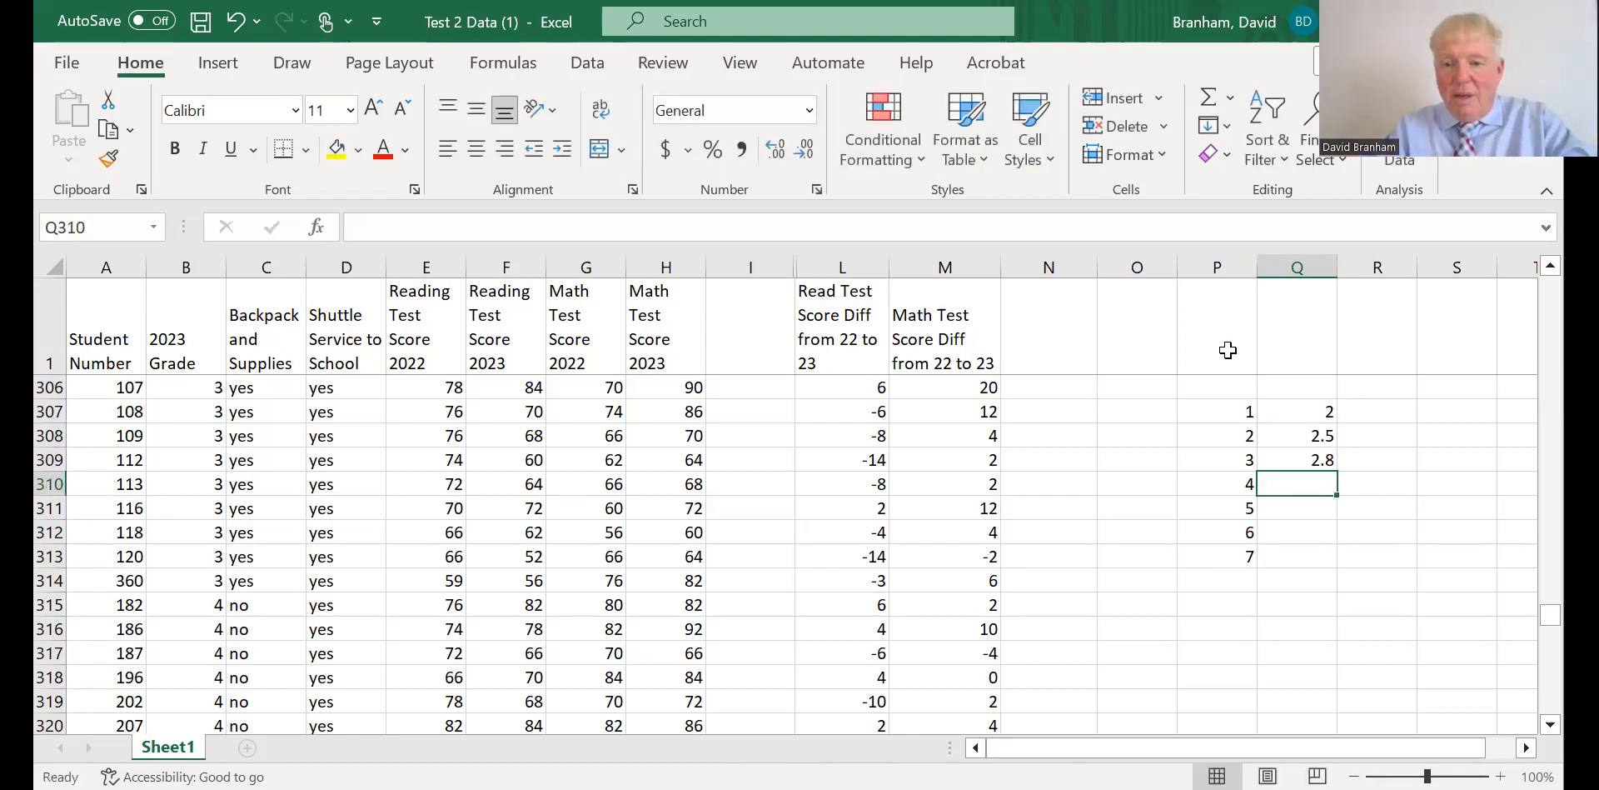
type("1.7")
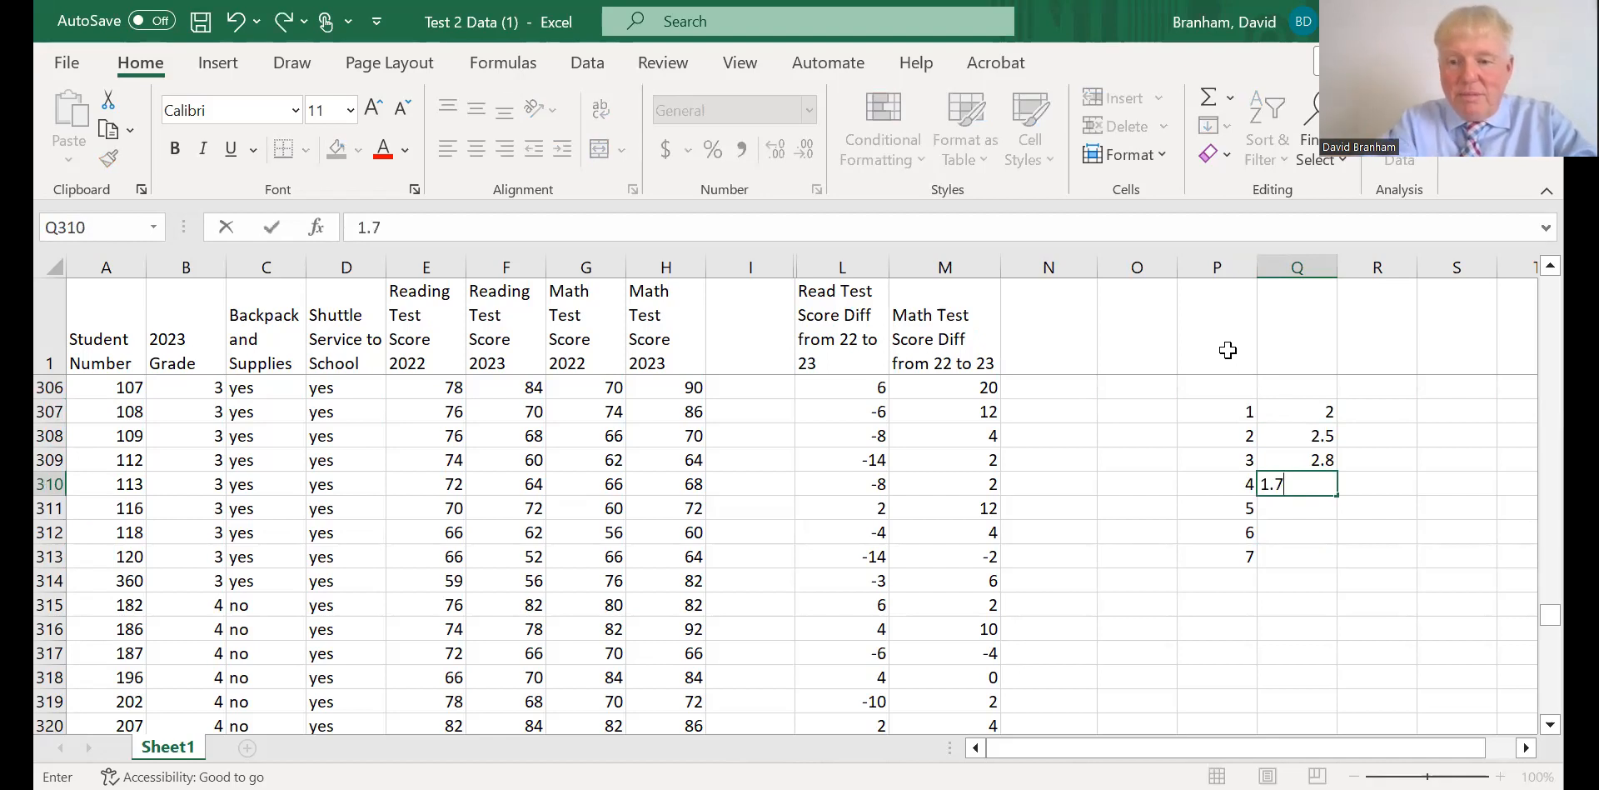
key("Return")
type("3")
key("Return")
type("2")
key("Return")
type("5")
key("Return")
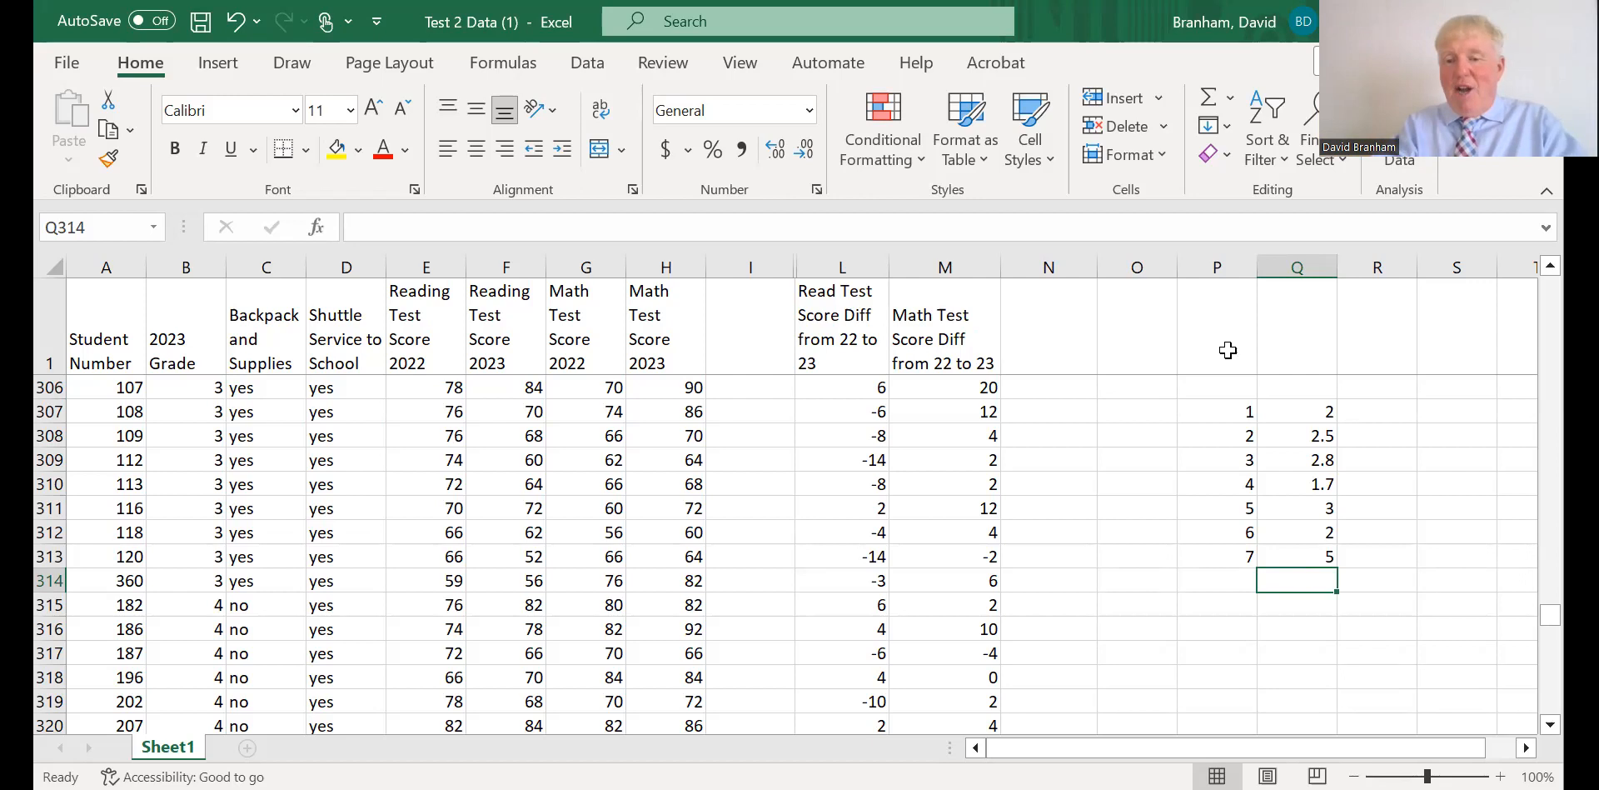
Start a CORREL formula in cell P315 below the grade list.
left_click(1236, 605)
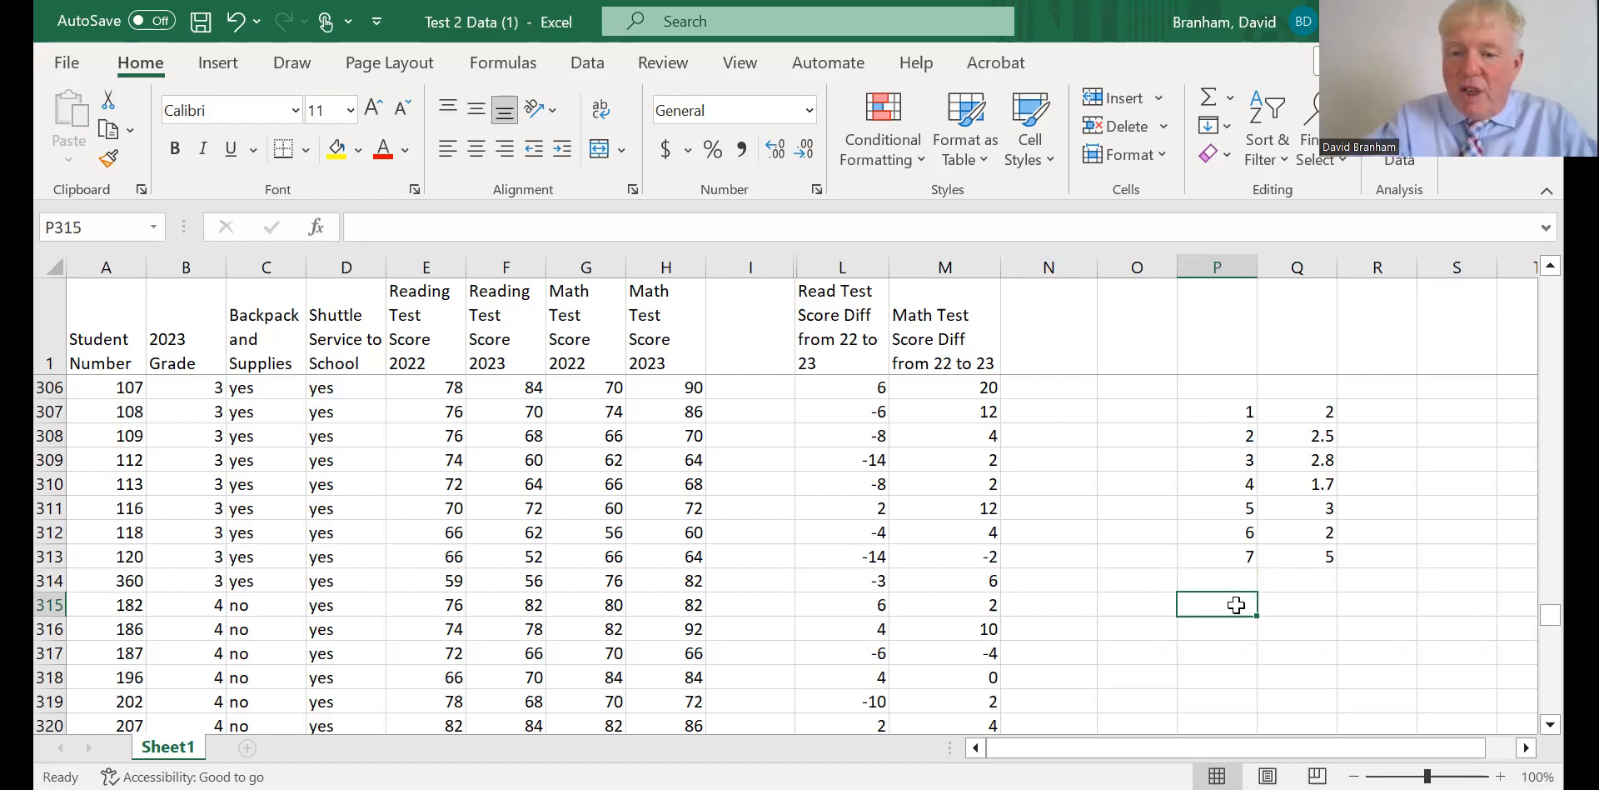
type("=")
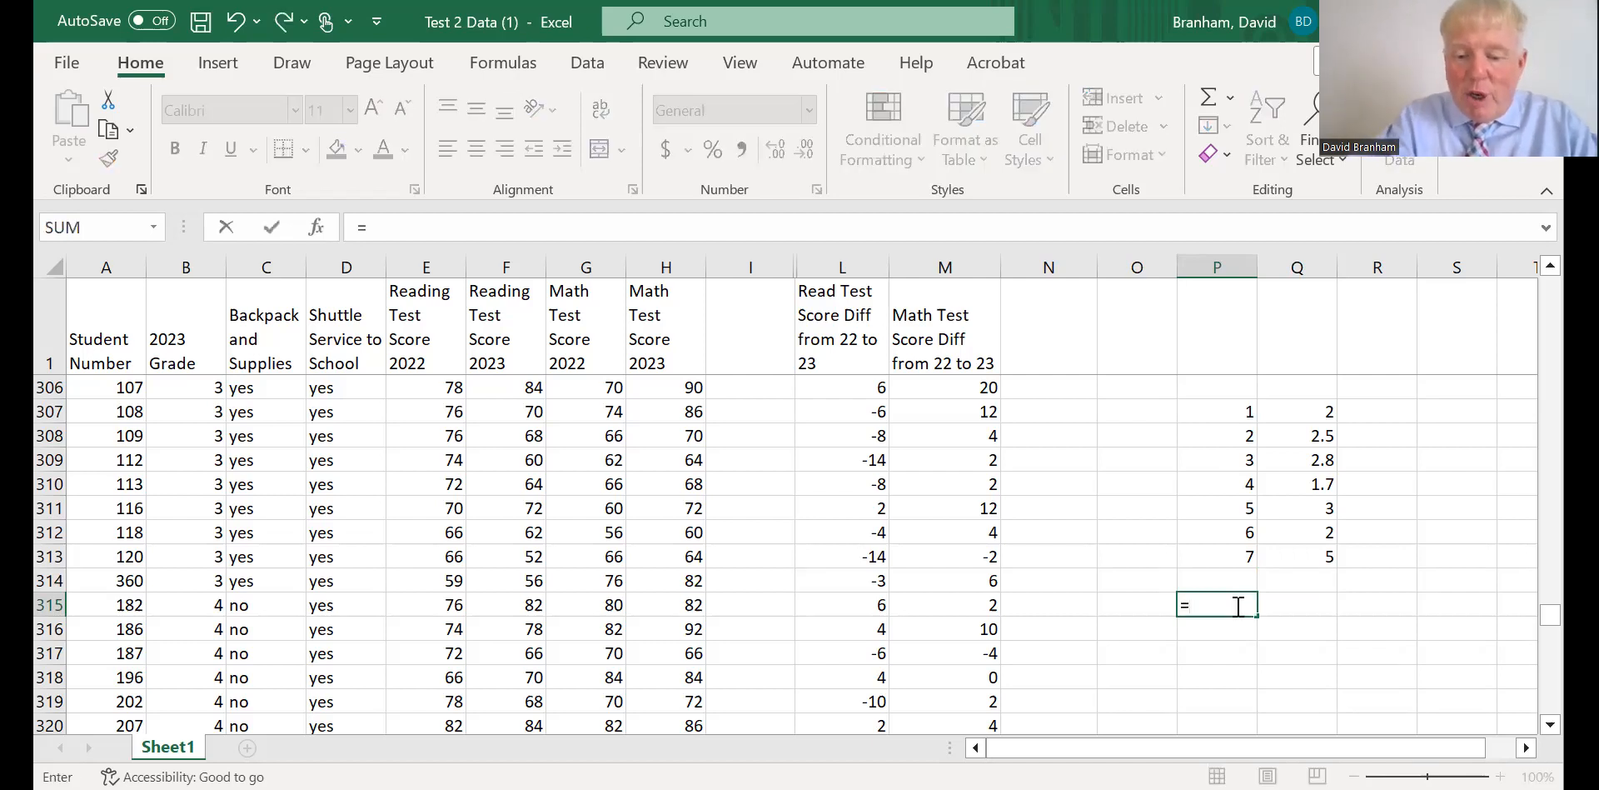
type("COR")
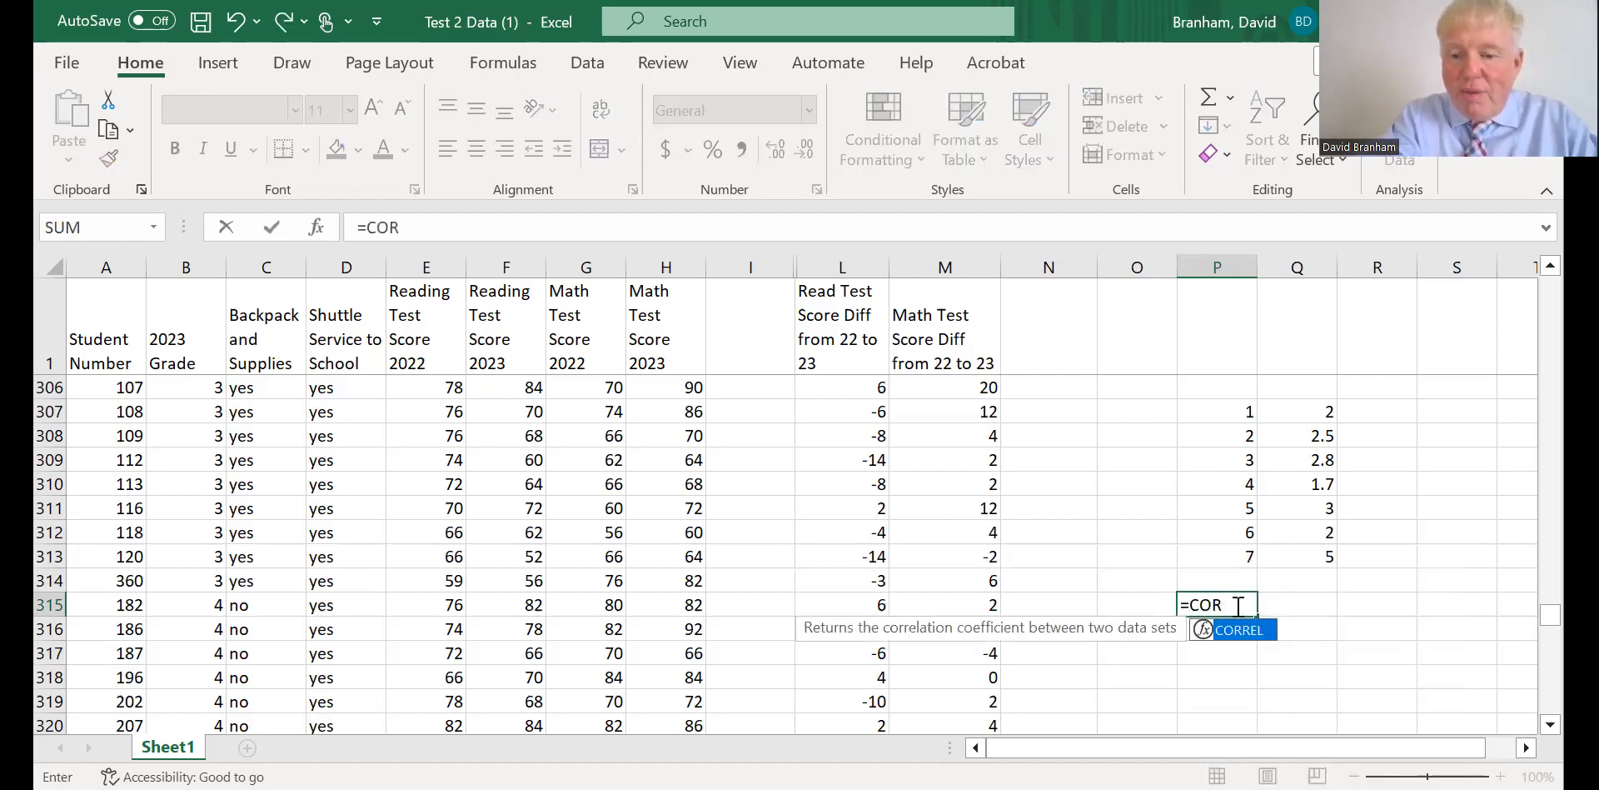
double_click(1205, 632)
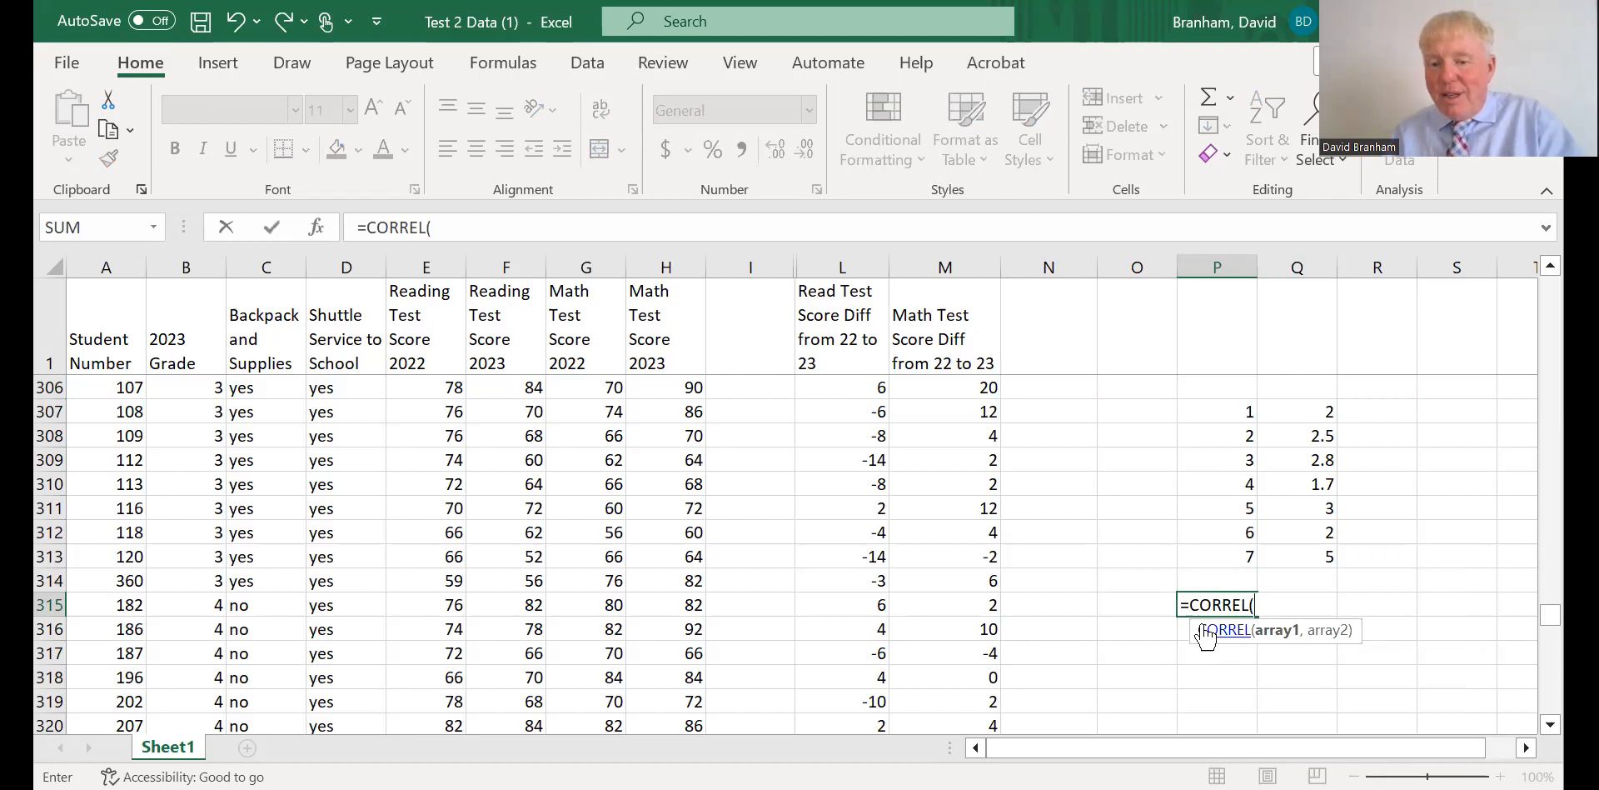
left_click_drag(1231, 416, 1230, 559)
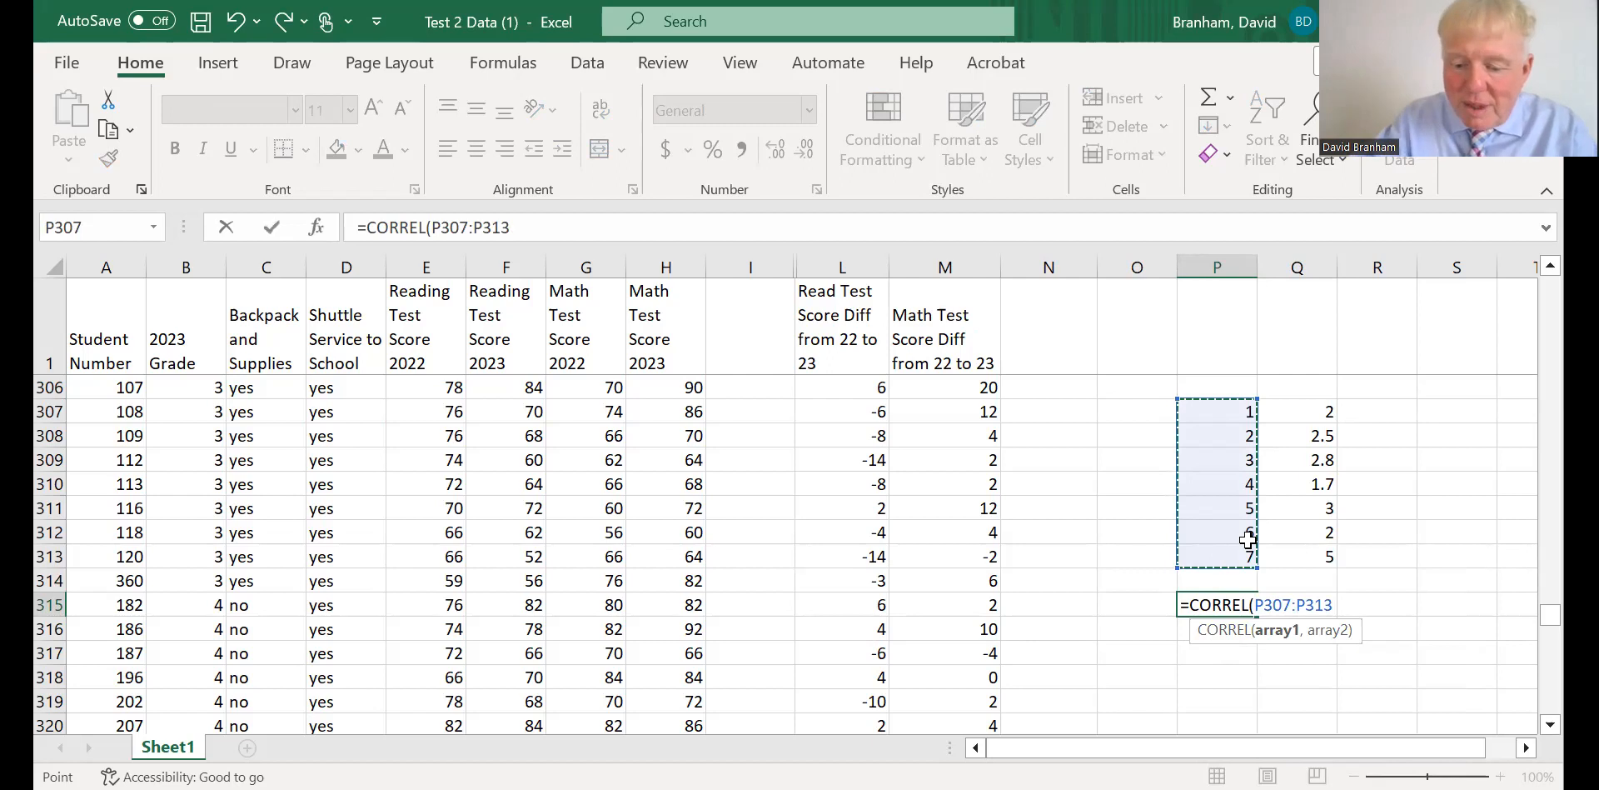
left_click(1247, 538)
type(",")
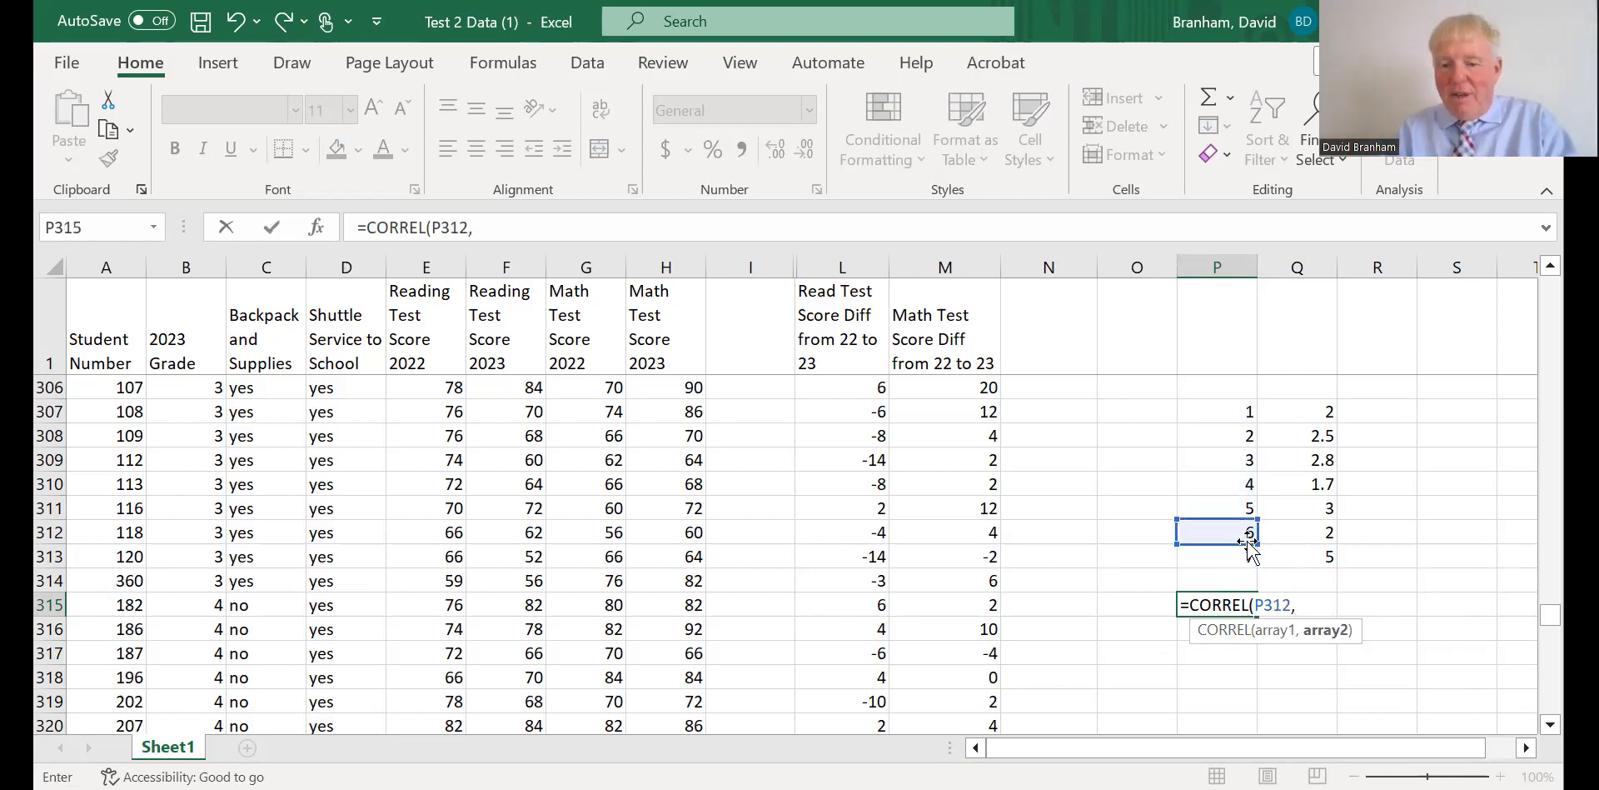
key("BackSpace")
key("BackSpace")
key("BackSpace")
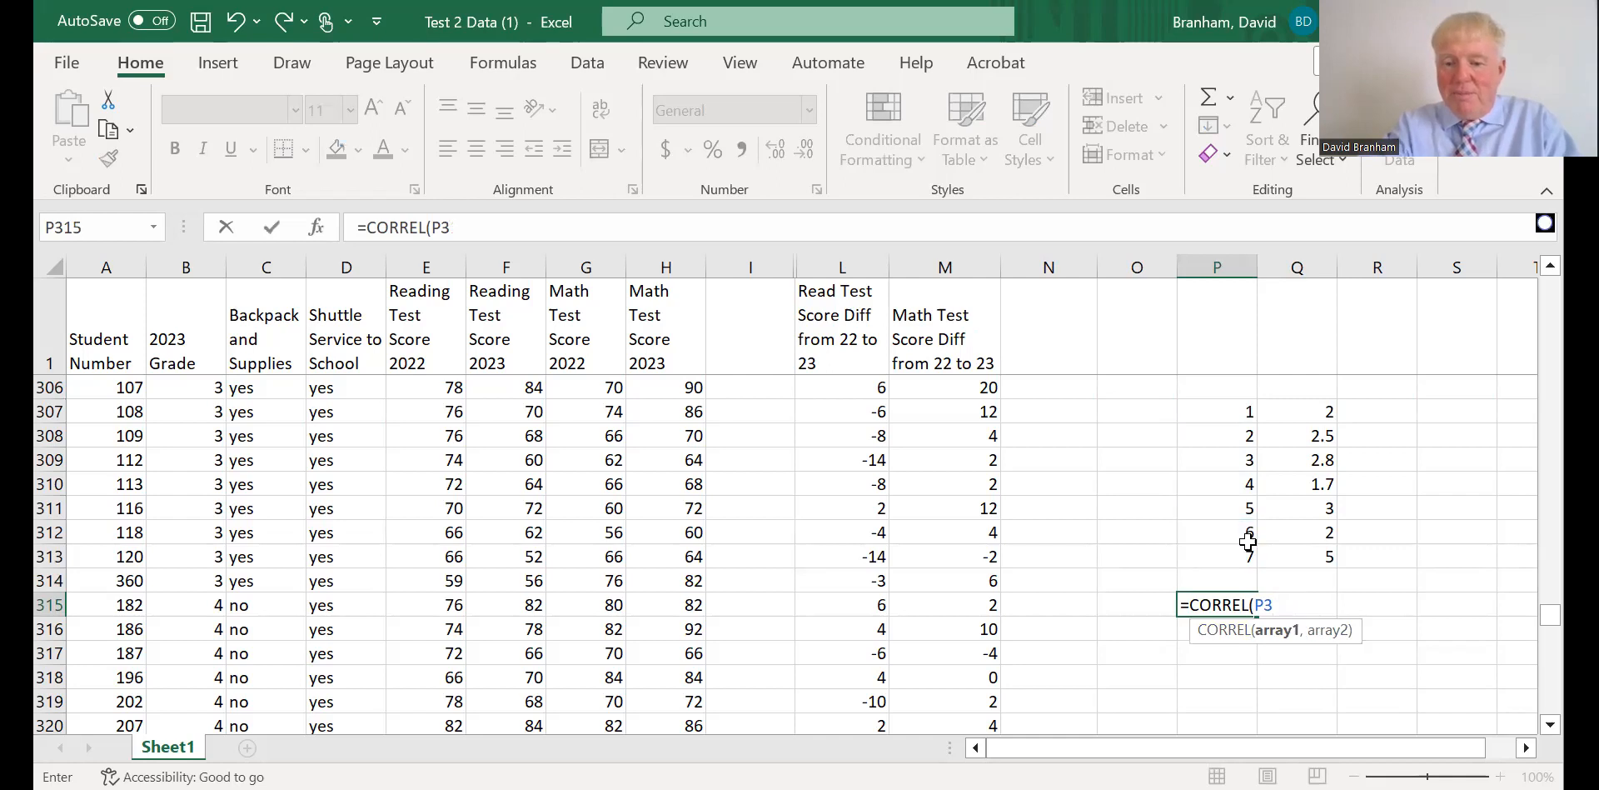
key("BackSpace")
key("BackSpace")
left_click(1225, 411)
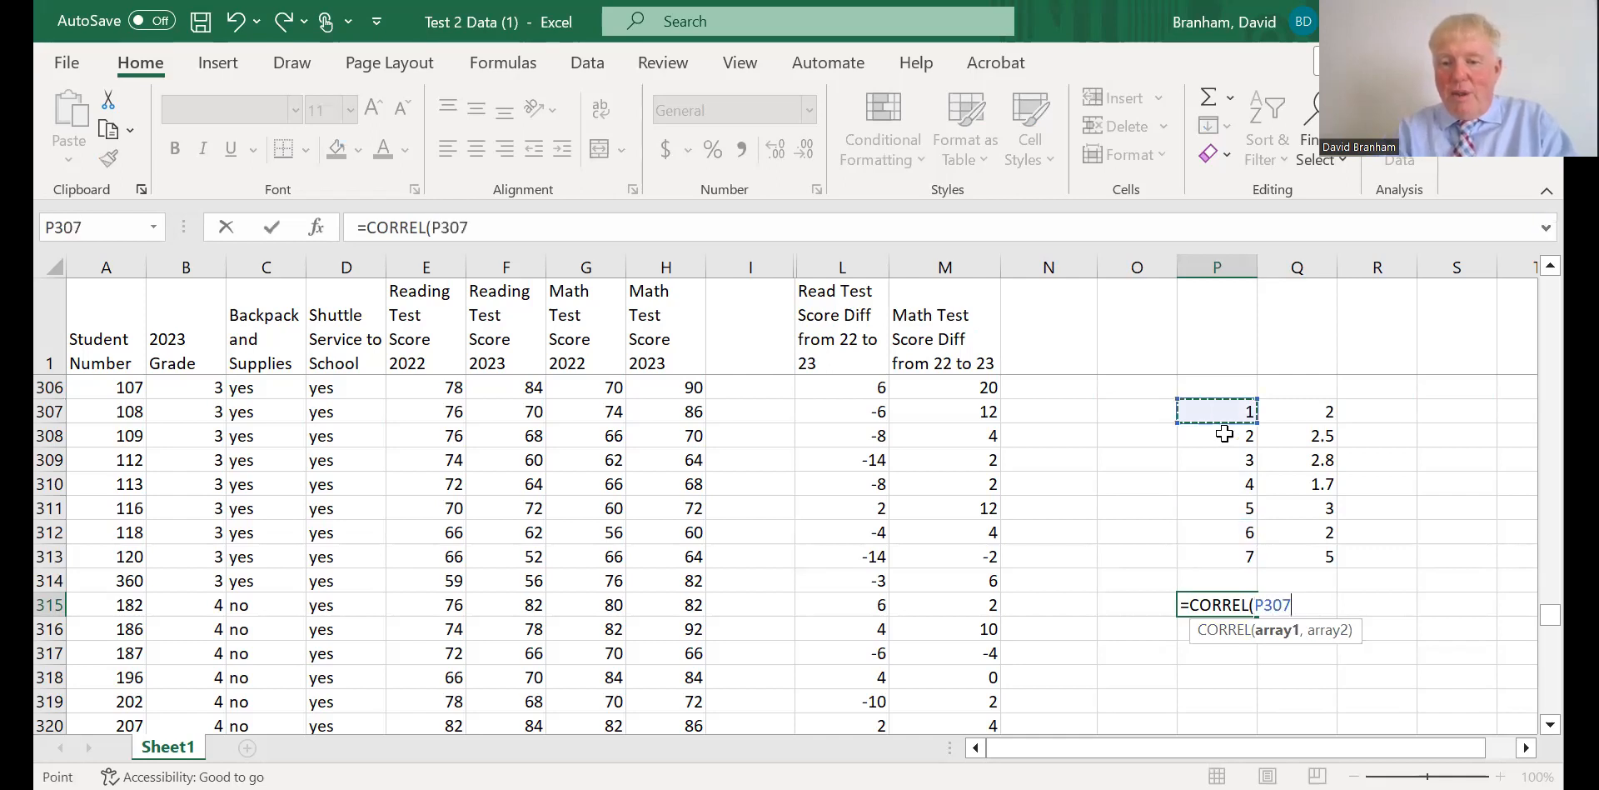
left_click(1218, 548, "shift")
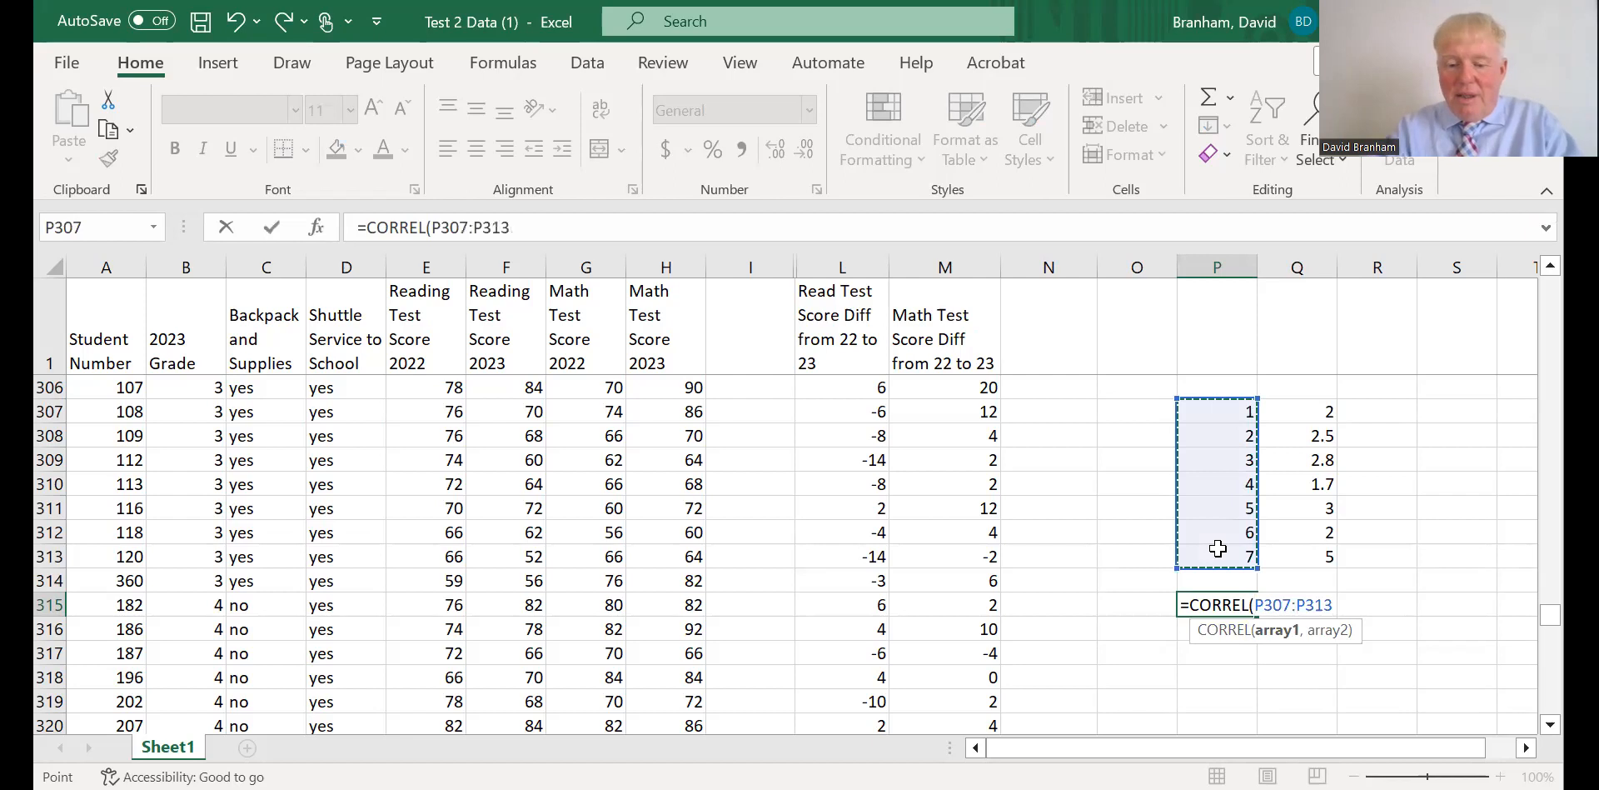
left_click(1218, 548)
type(",")
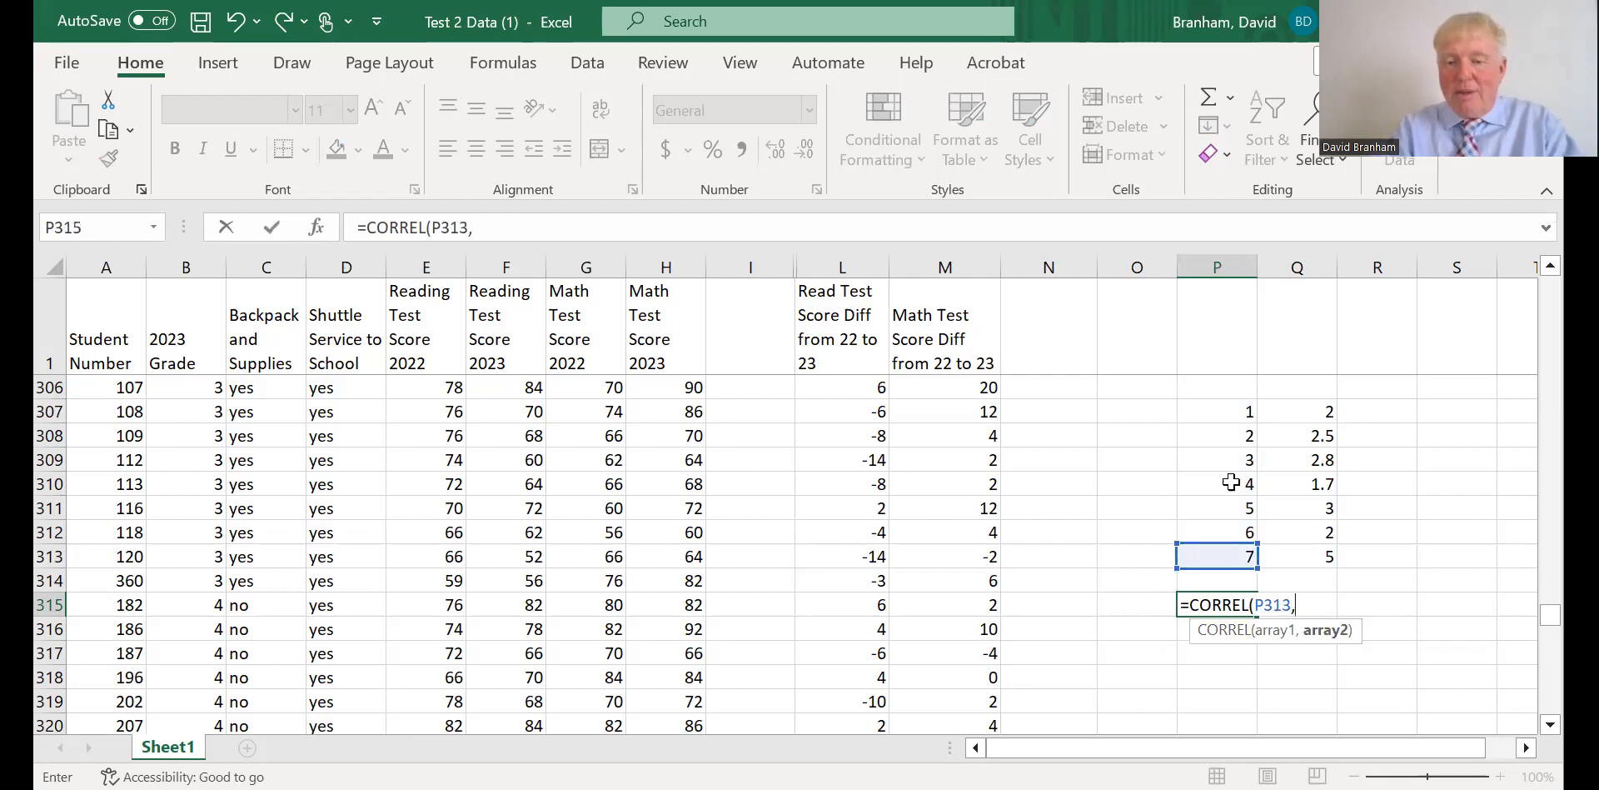
left_click(1219, 414)
left_click(1216, 552, "shift")
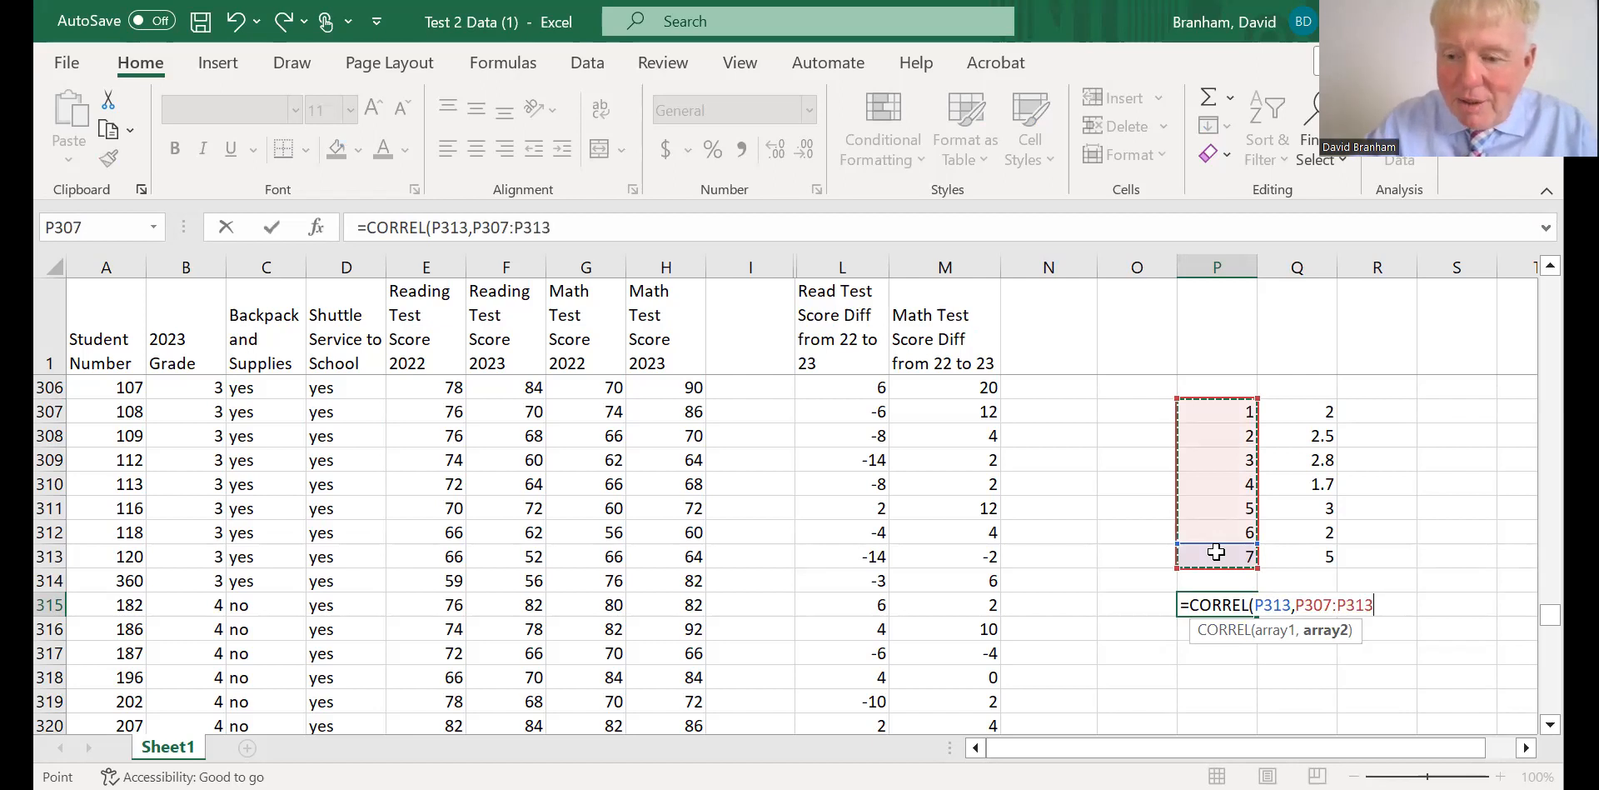
type(",")
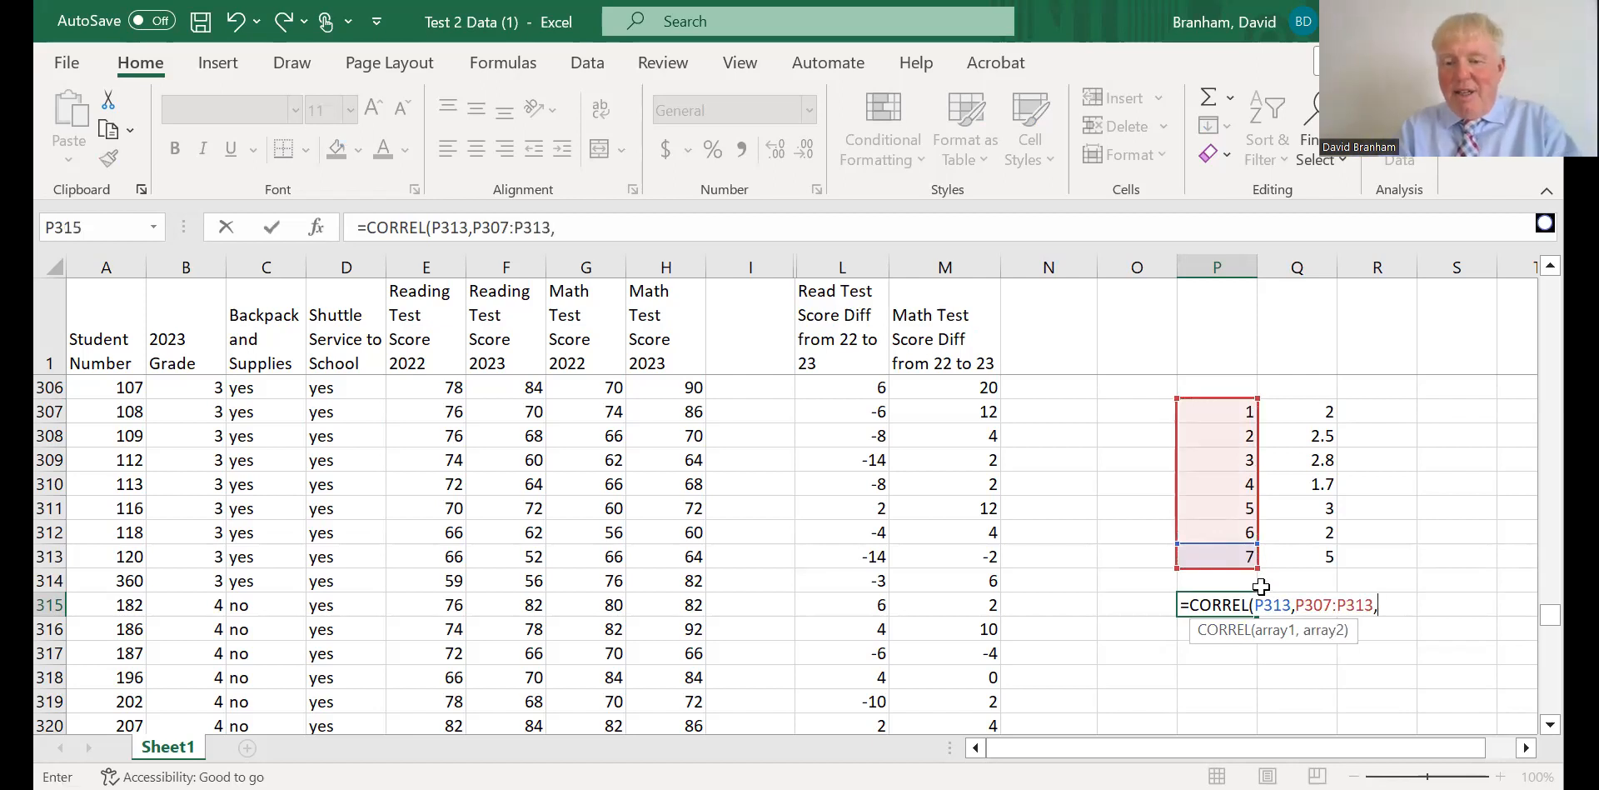
left_click(1298, 607)
key("BackSpace")
key("BackSpace")
key("BackSpace")
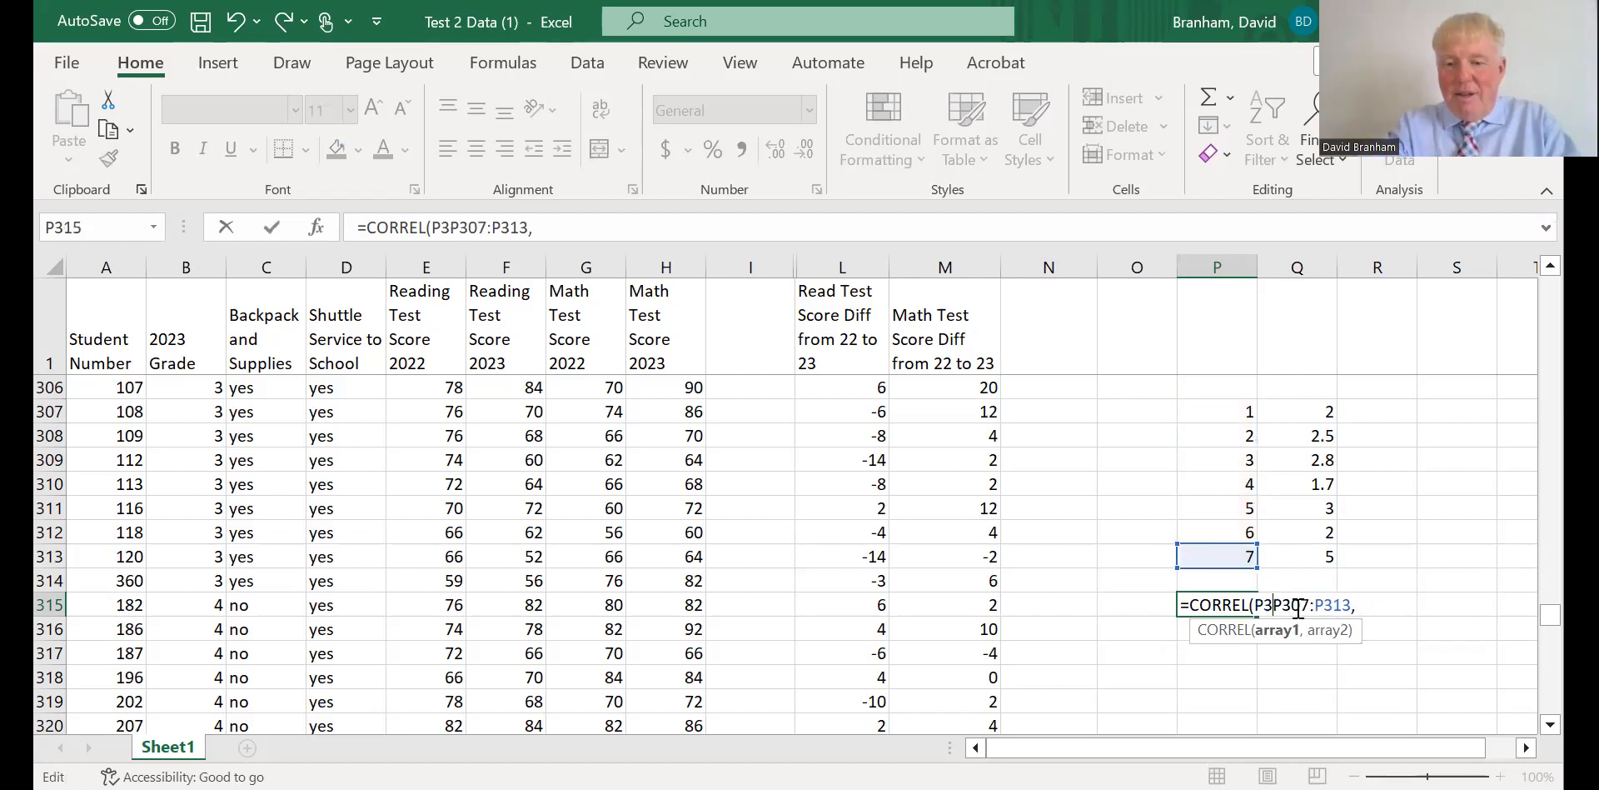
key("BackSpace")
key("BackSpace")
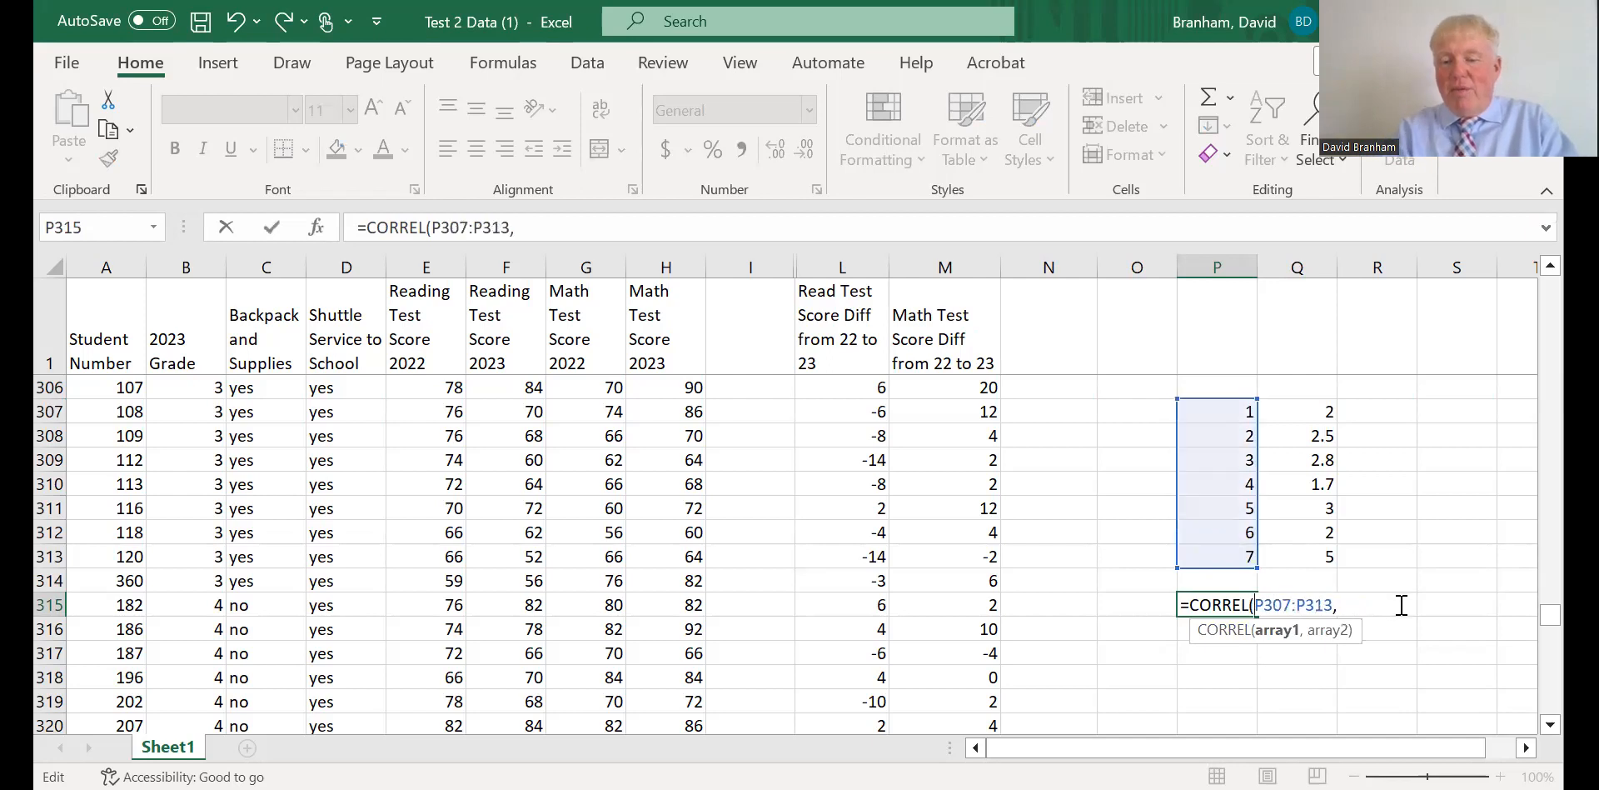
left_click_drag(1316, 404, 1312, 556)
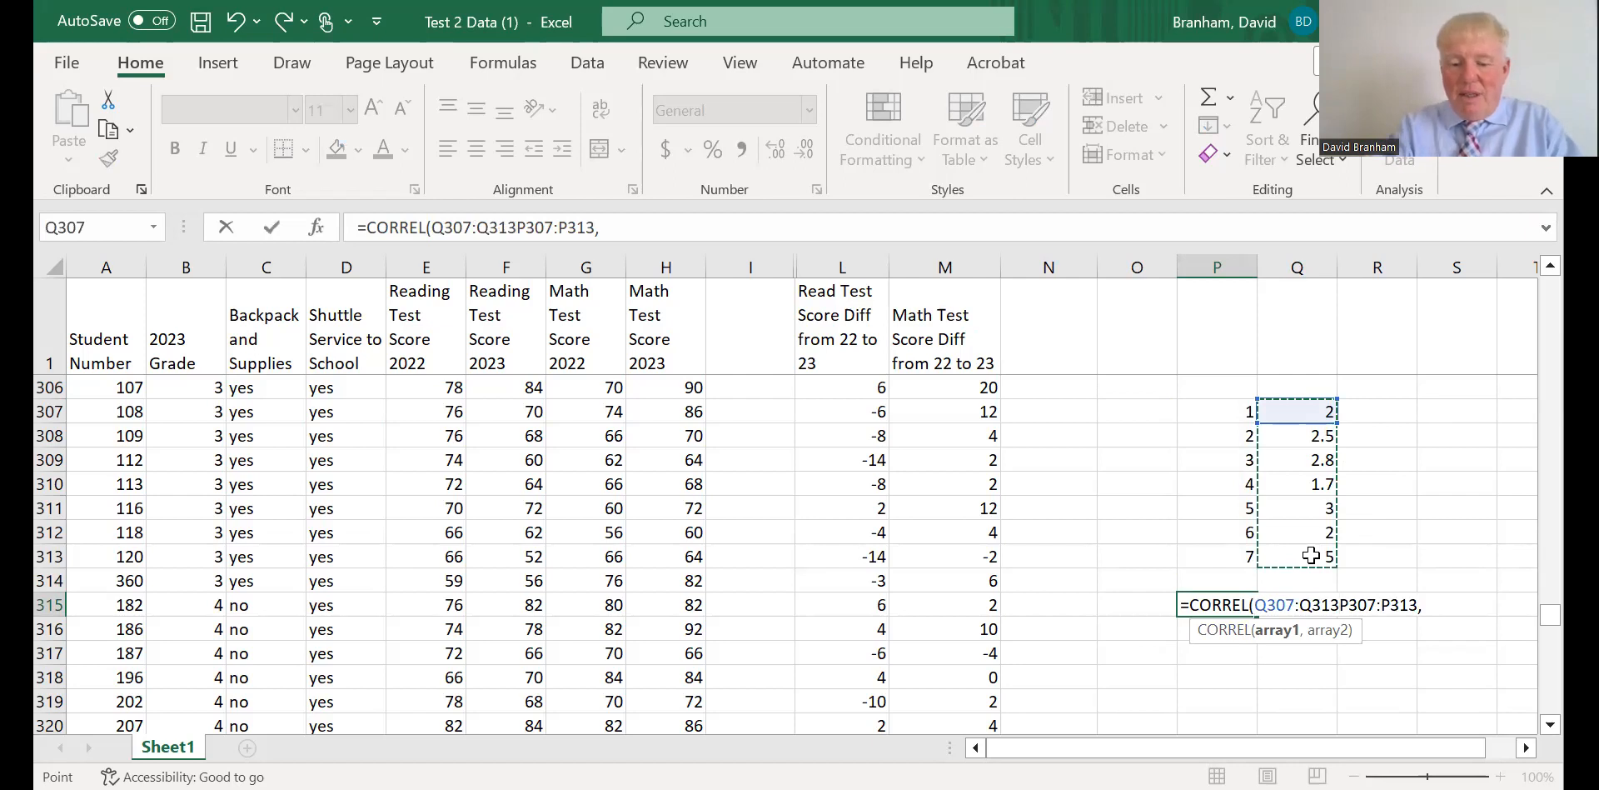
left_click(1312, 556)
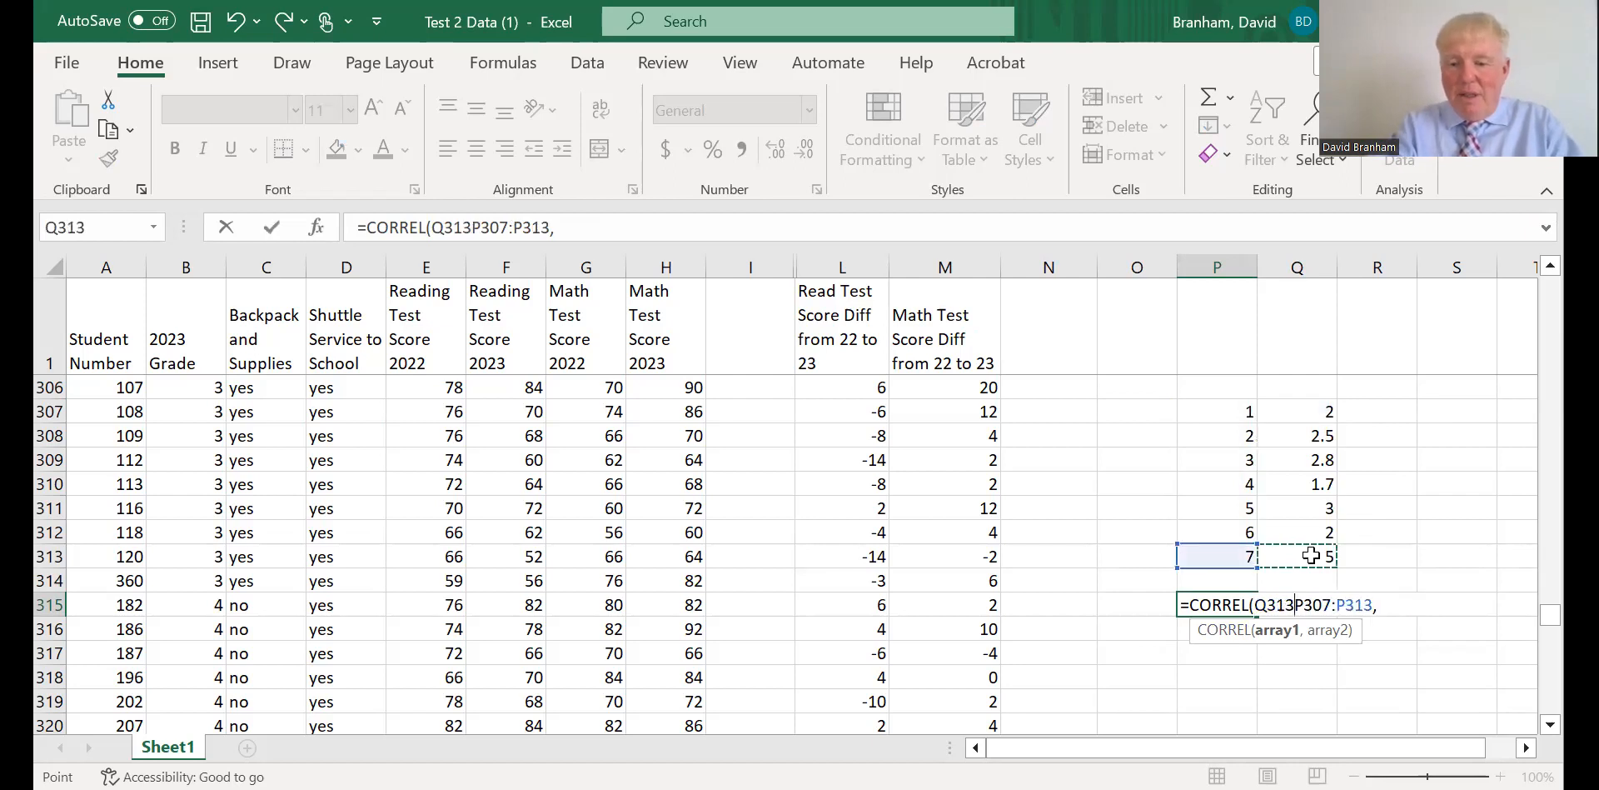
left_click(1373, 605)
key("BackSpace")
key("BackSpace")
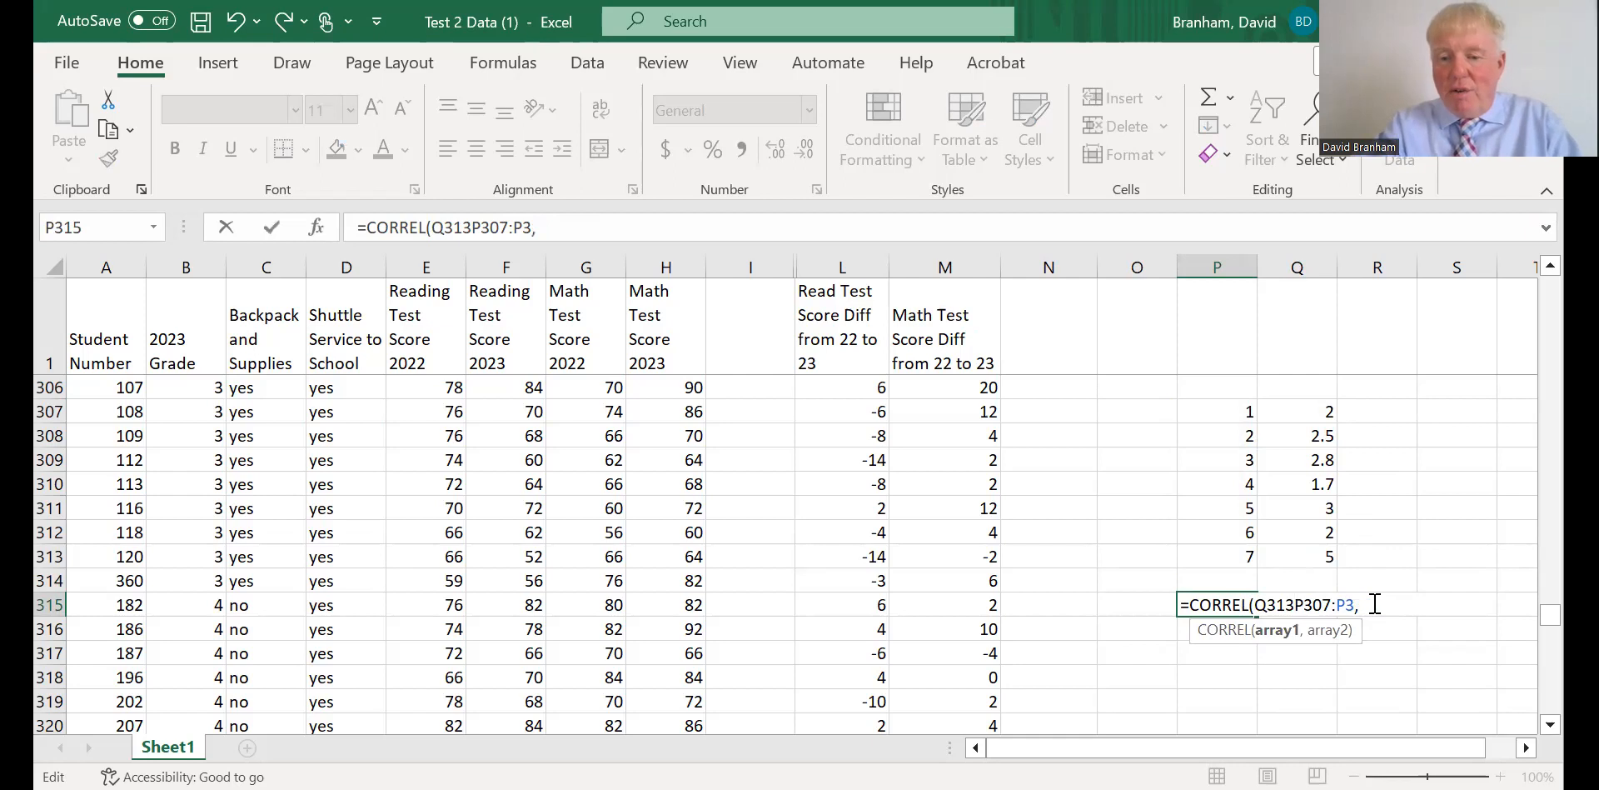
key("BackSpace")
key("BackSpace")
key("BackSpace")
key("BackSpace")
key("BackSpace")
key("BackSpace")
key("BackSpace")
key("BackSpace")
key("BackSpace")
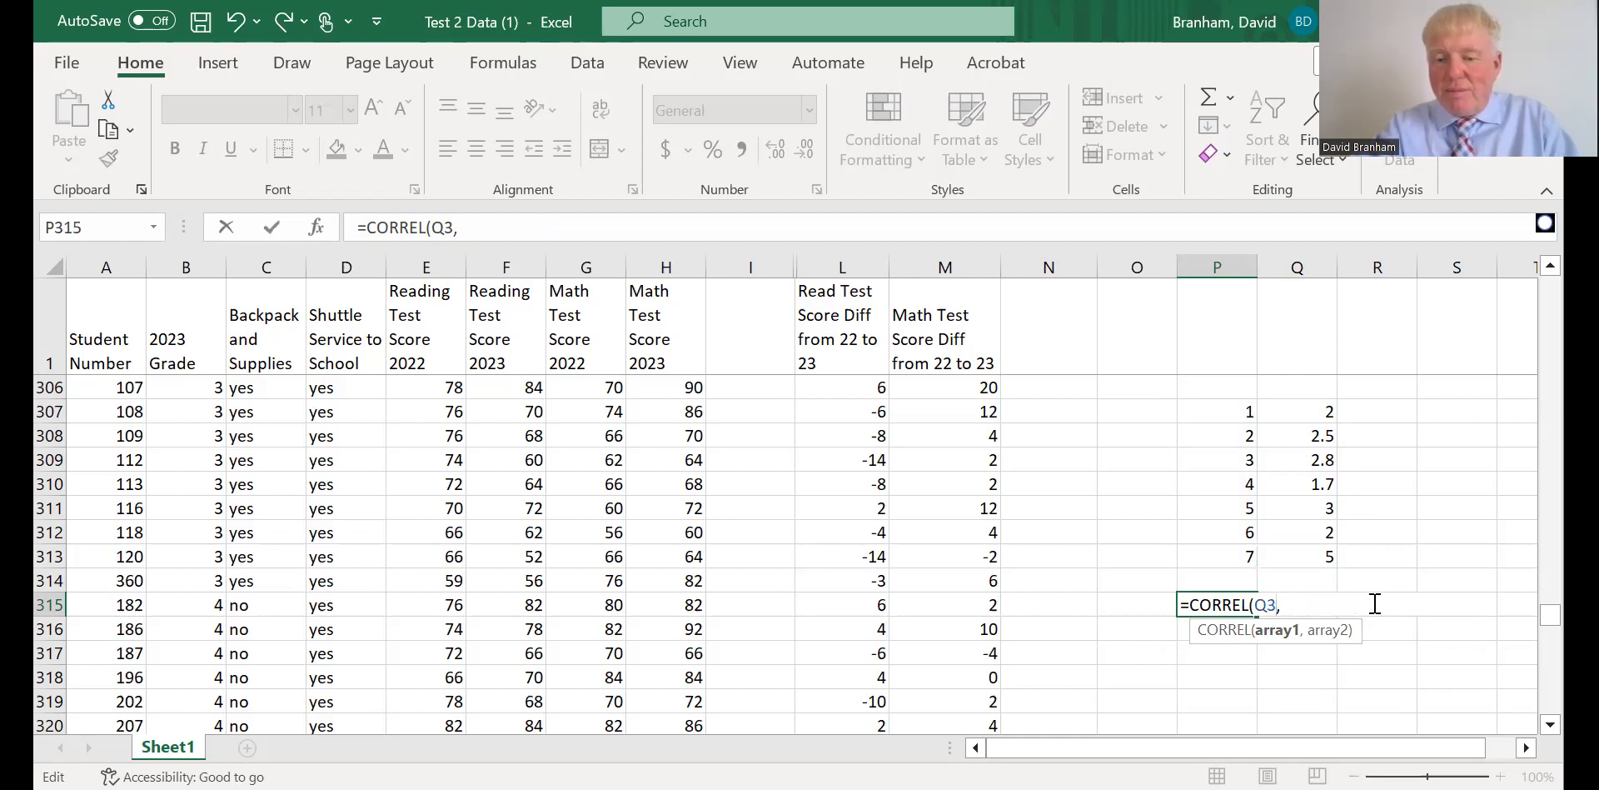
key("BackSpace")
key("BackSpace")
key("BackSpace")
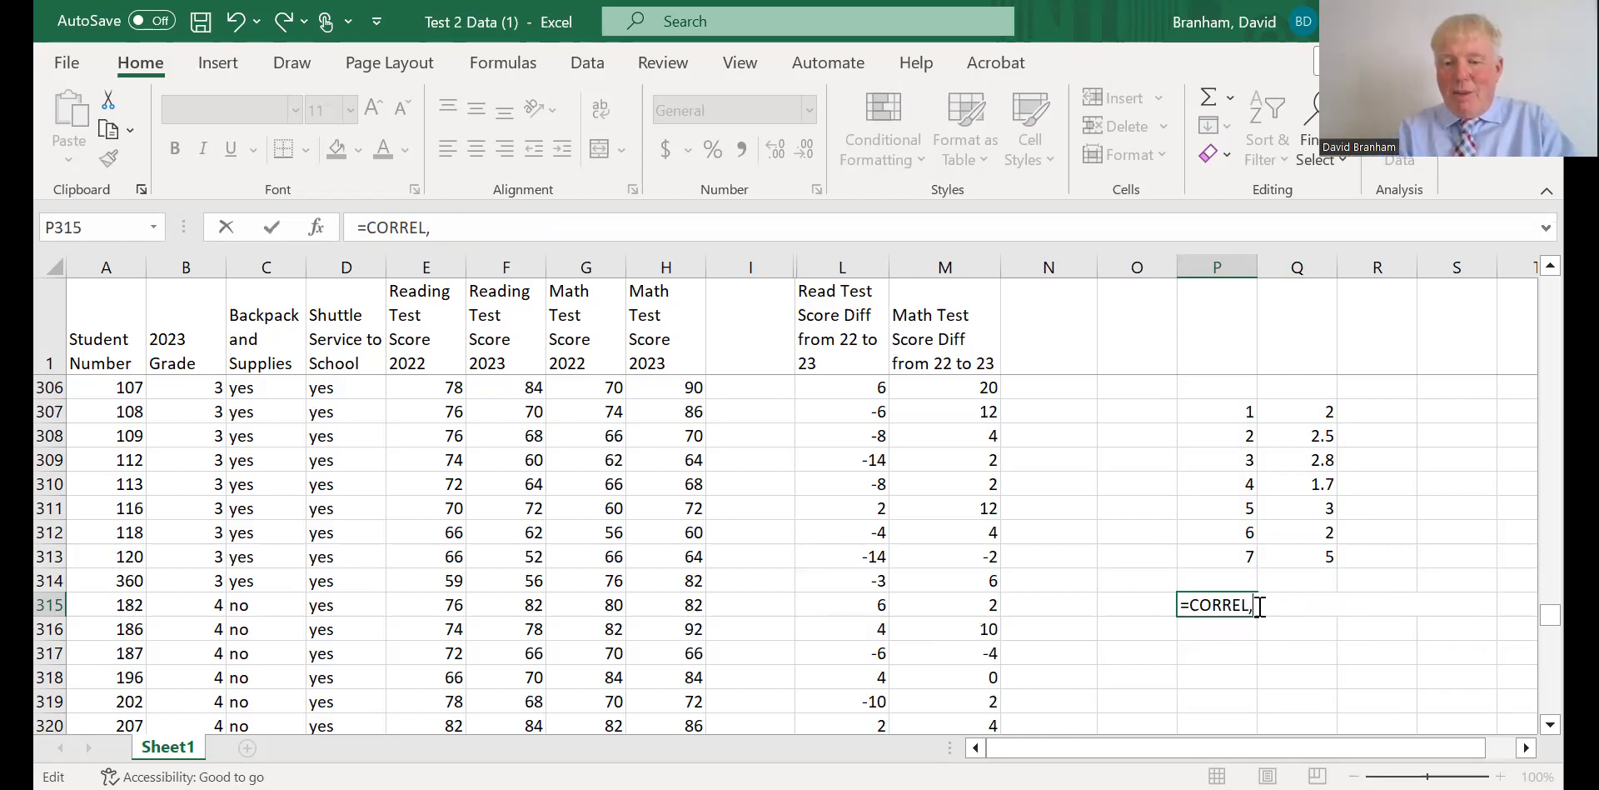
key("BackSpace")
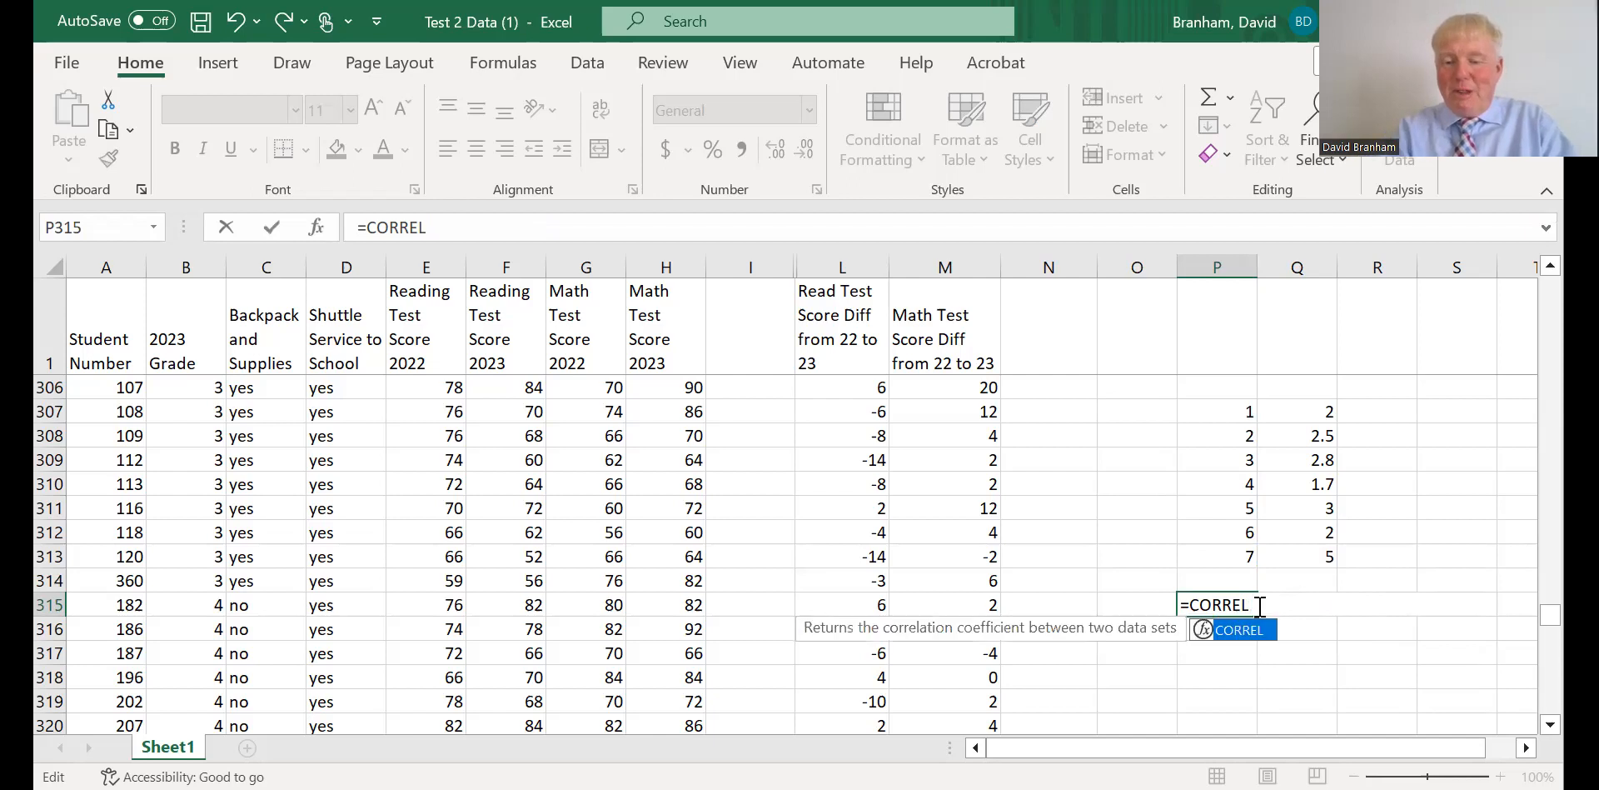
Complete the CORREL formula in P315 with the grades P307:P313 as first array and the score differences Q307:Q313 as second.
double_click(1209, 632)
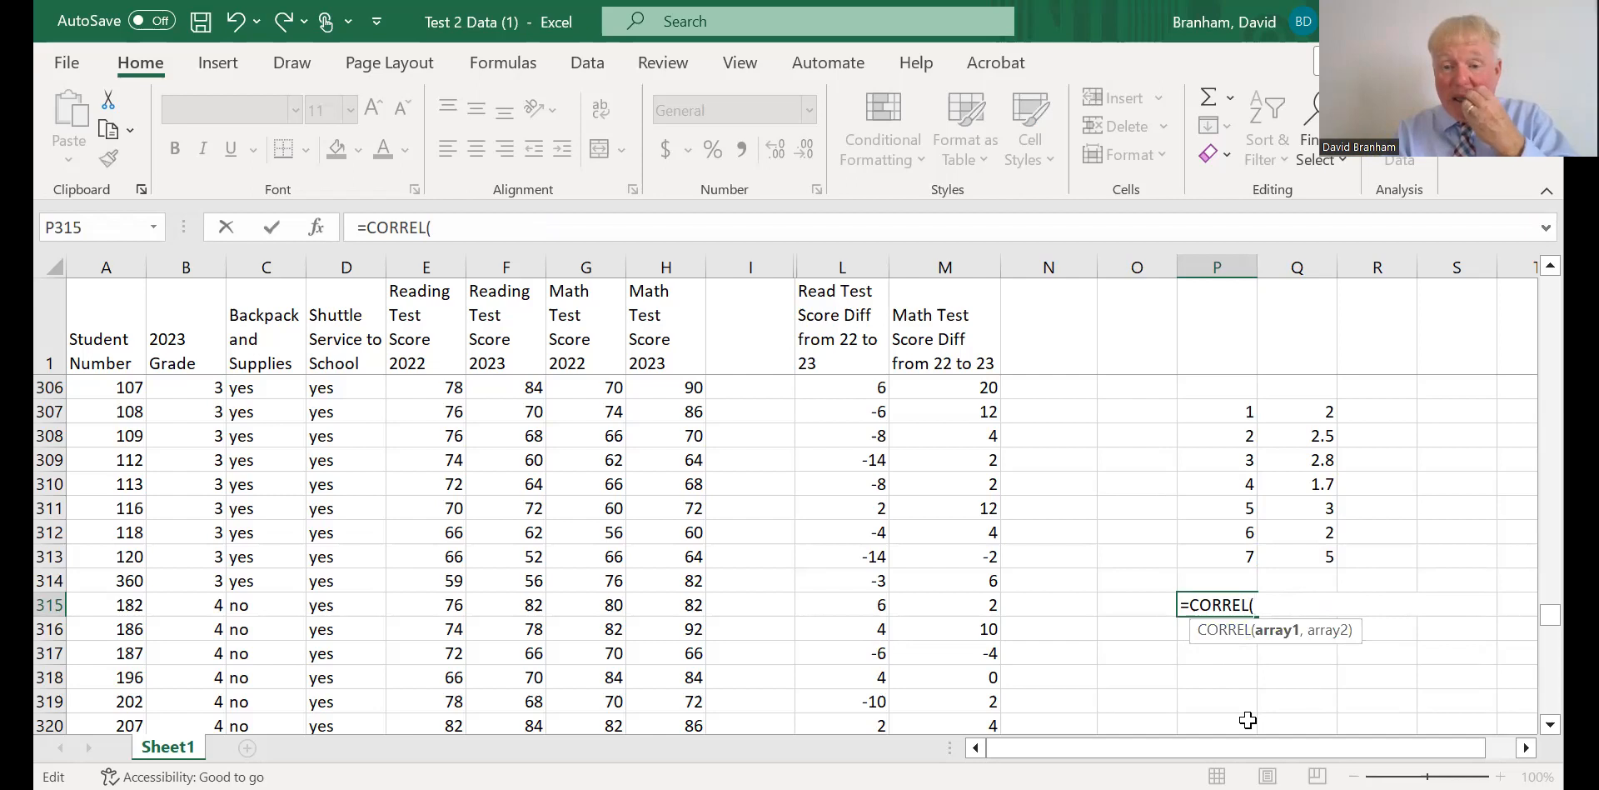
left_click_drag(1231, 408, 1217, 548)
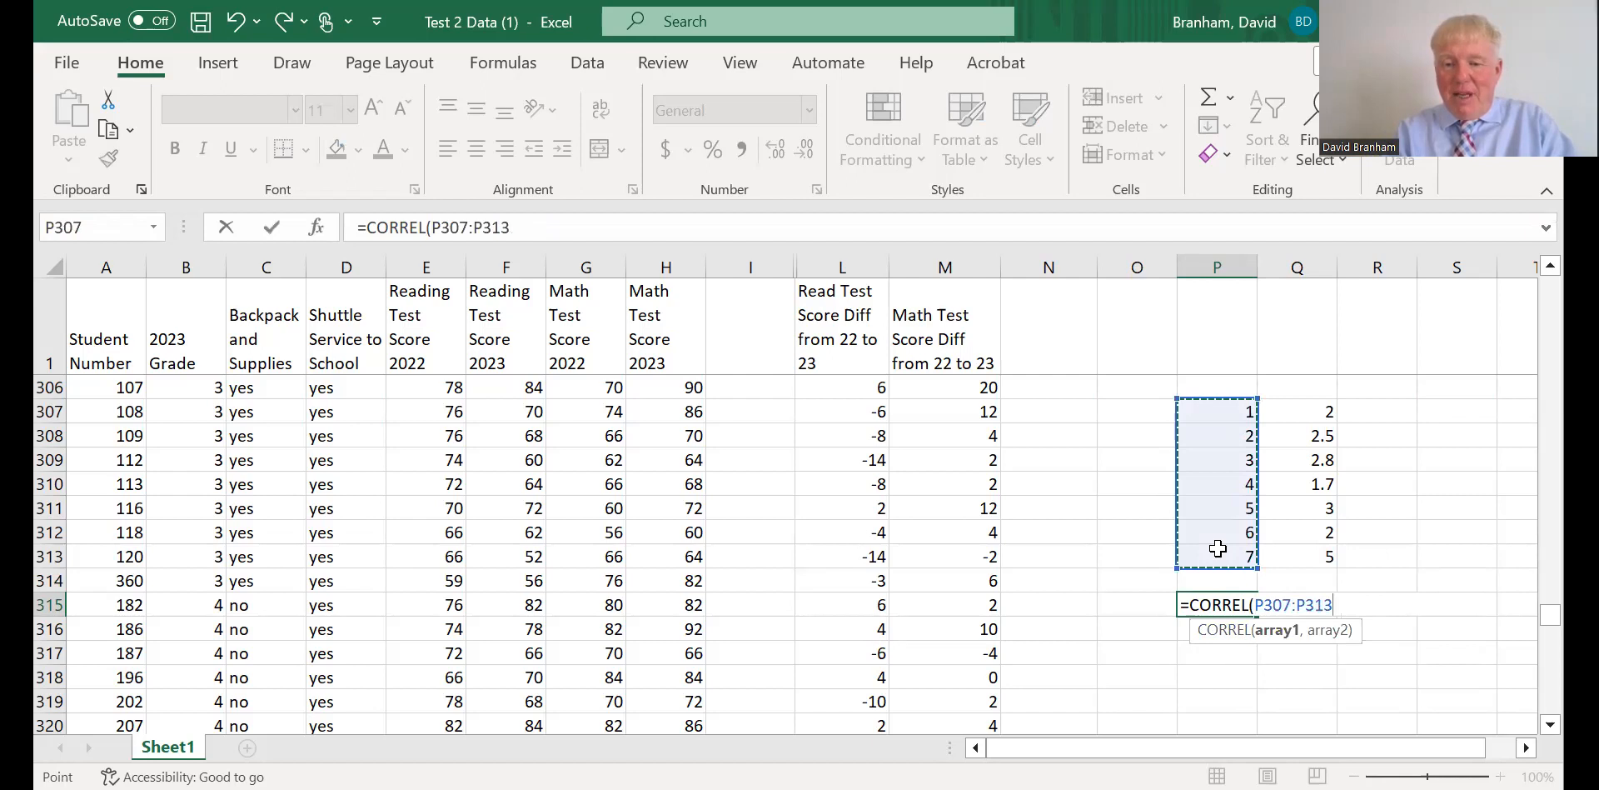
left_click(1217, 550)
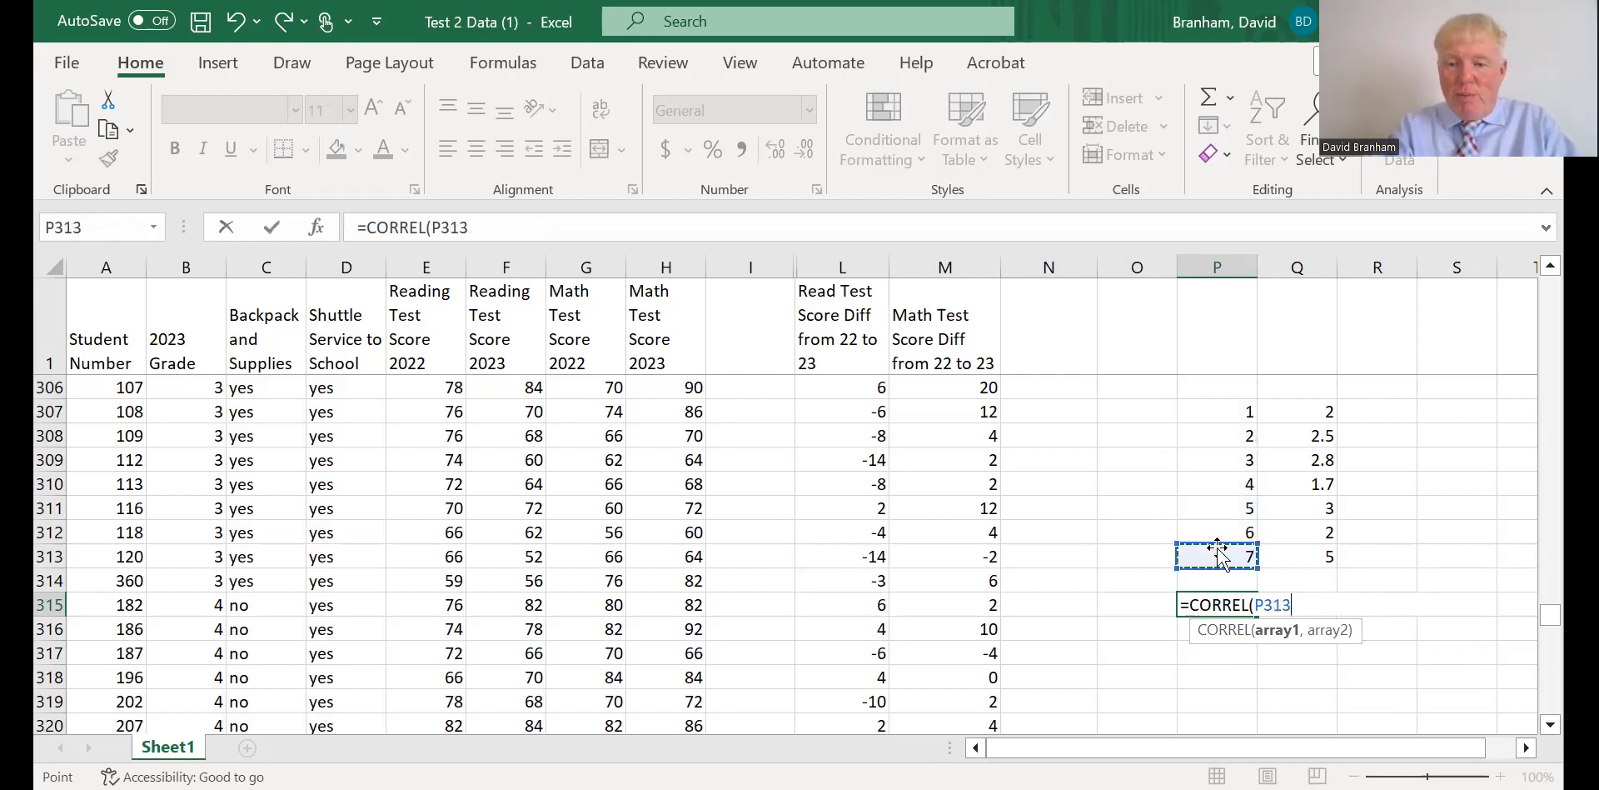
left_click_drag(1217, 414, 1219, 446)
left_click_drag(1219, 553, 1219, 552)
type(",")
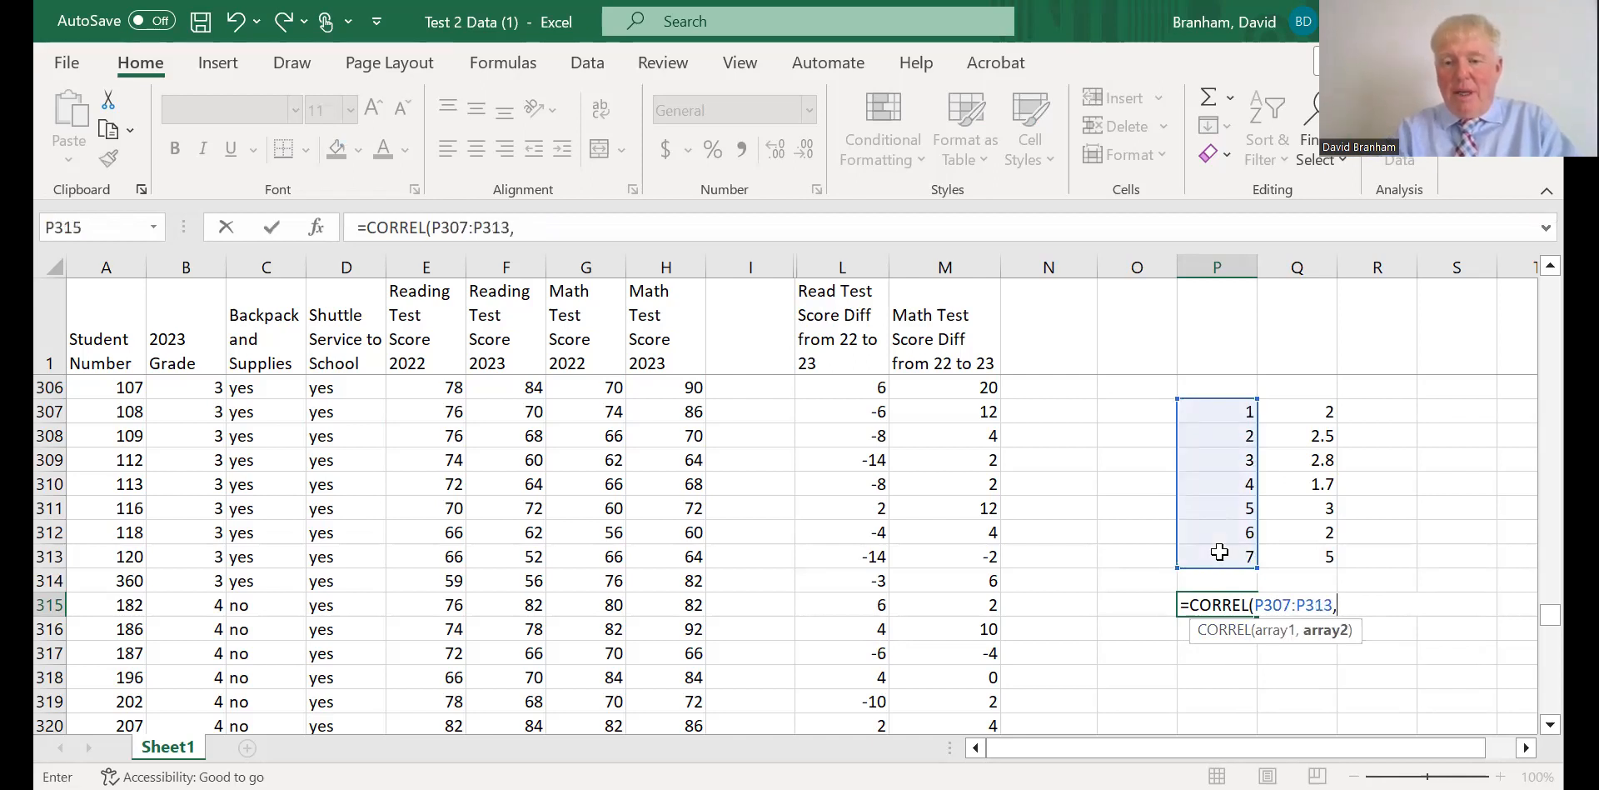
left_click_drag(1315, 413, 1304, 553)
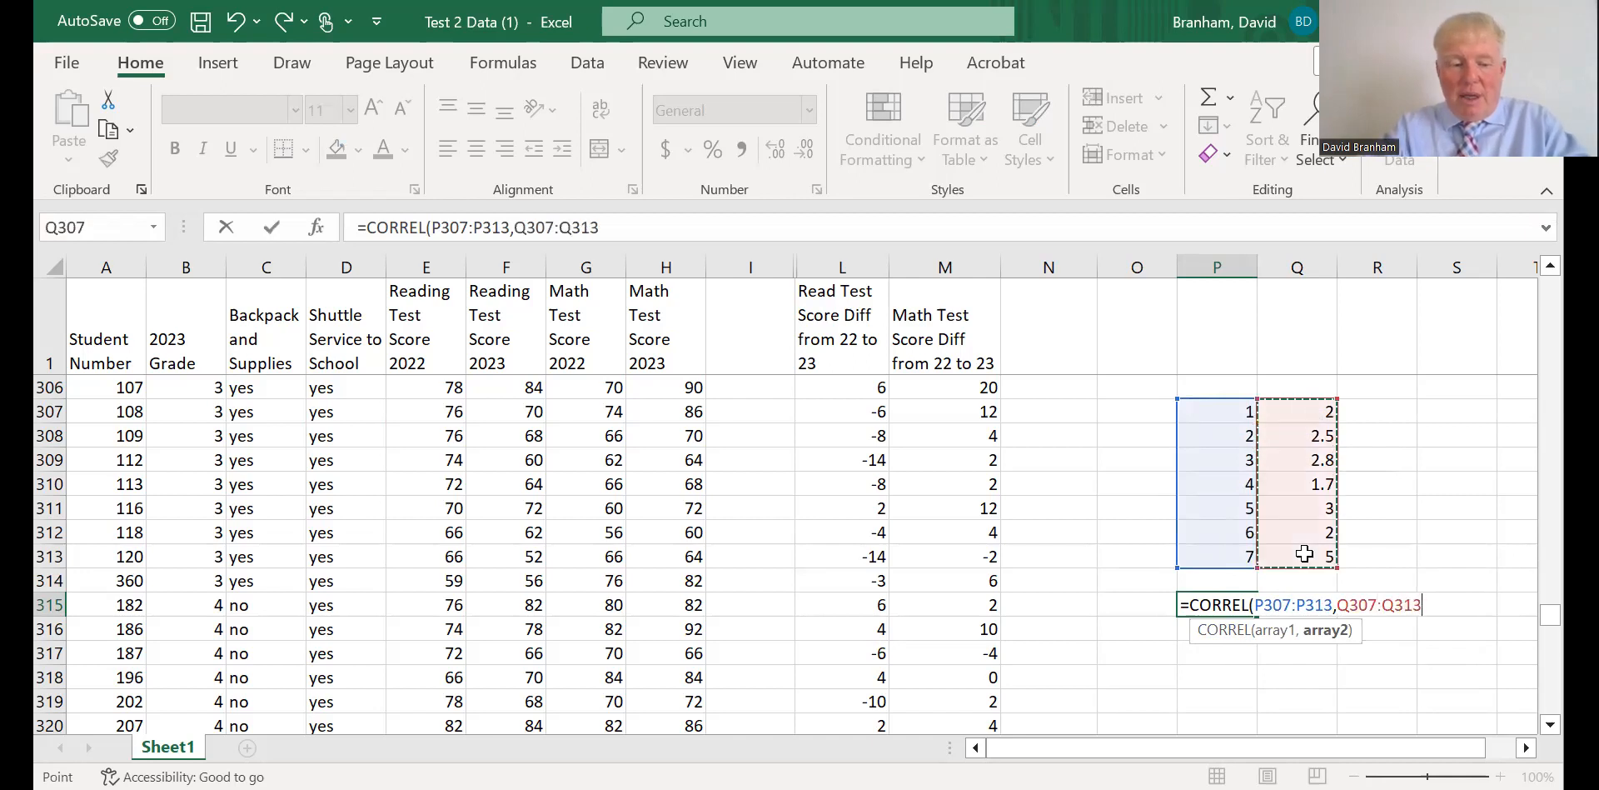
type(")")
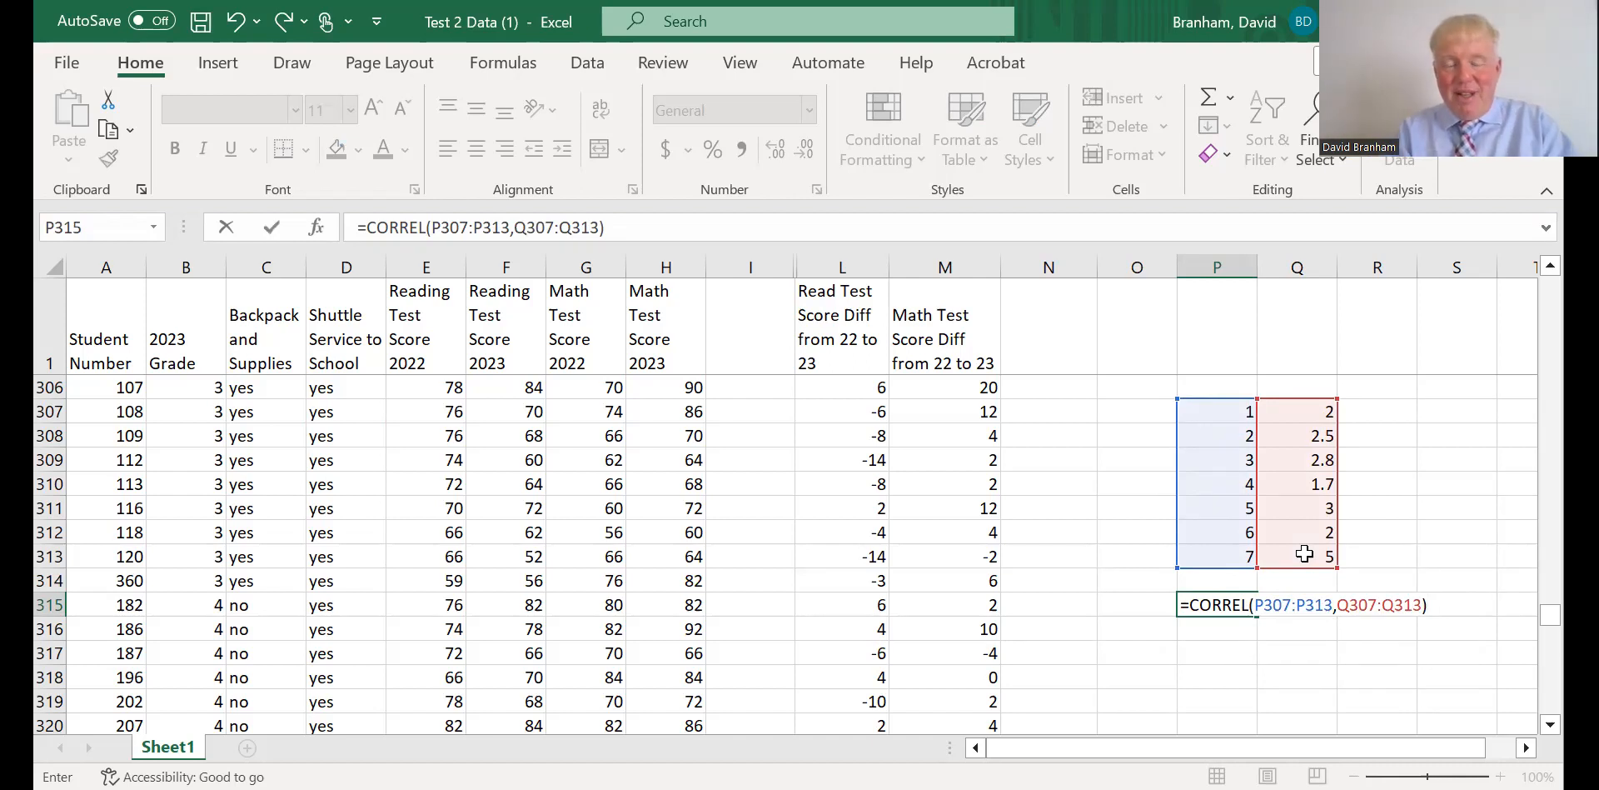
Examine the correlation coefficient in cell P315 together with the grade and score difference lists above it.
left_click_drag(92, 267, 1073, 278)
left_click(733, 535)
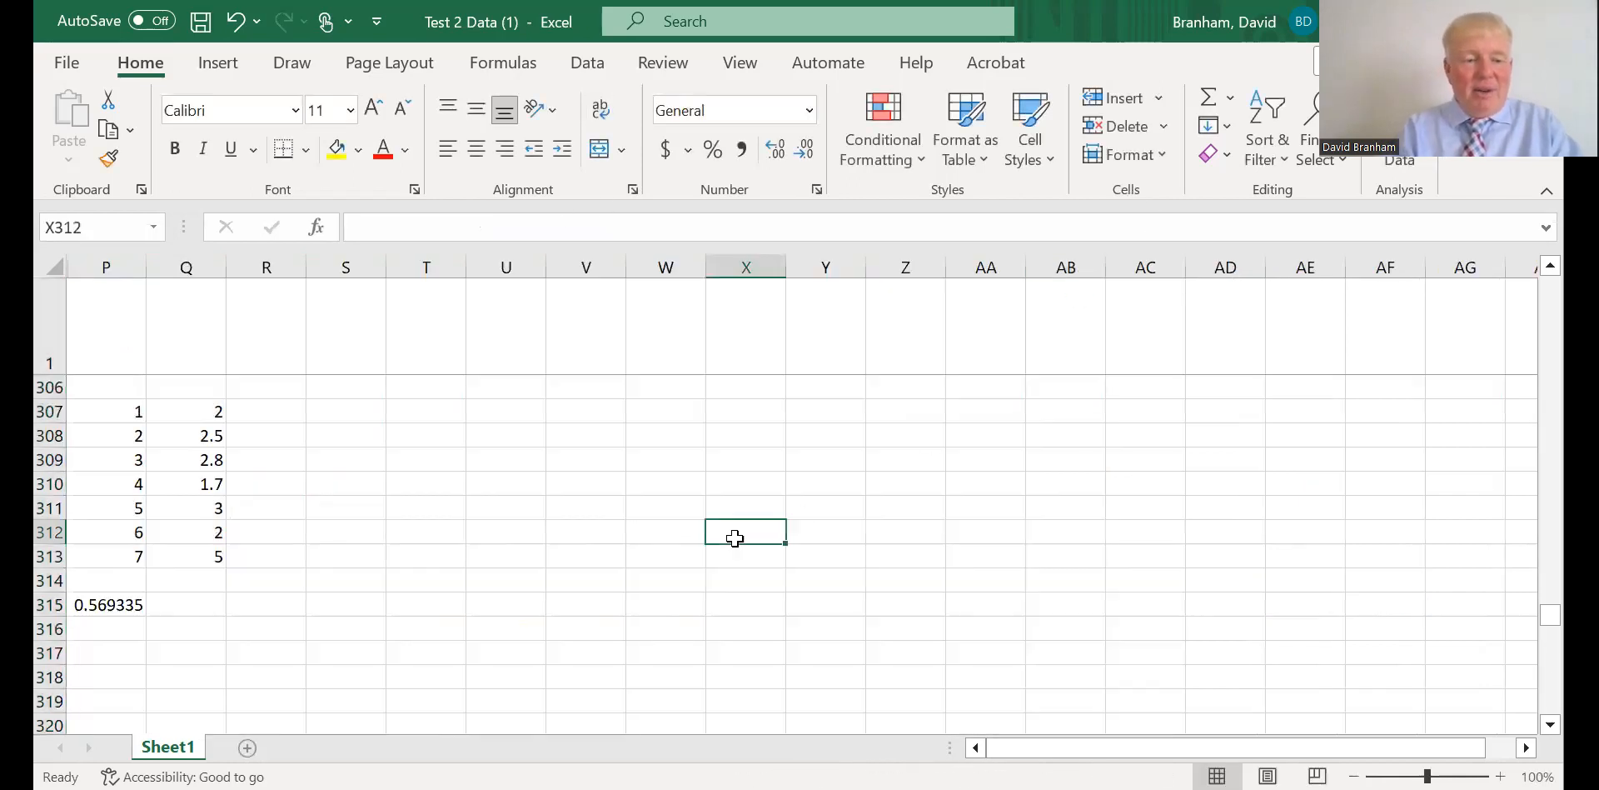
left_click(90, 604)
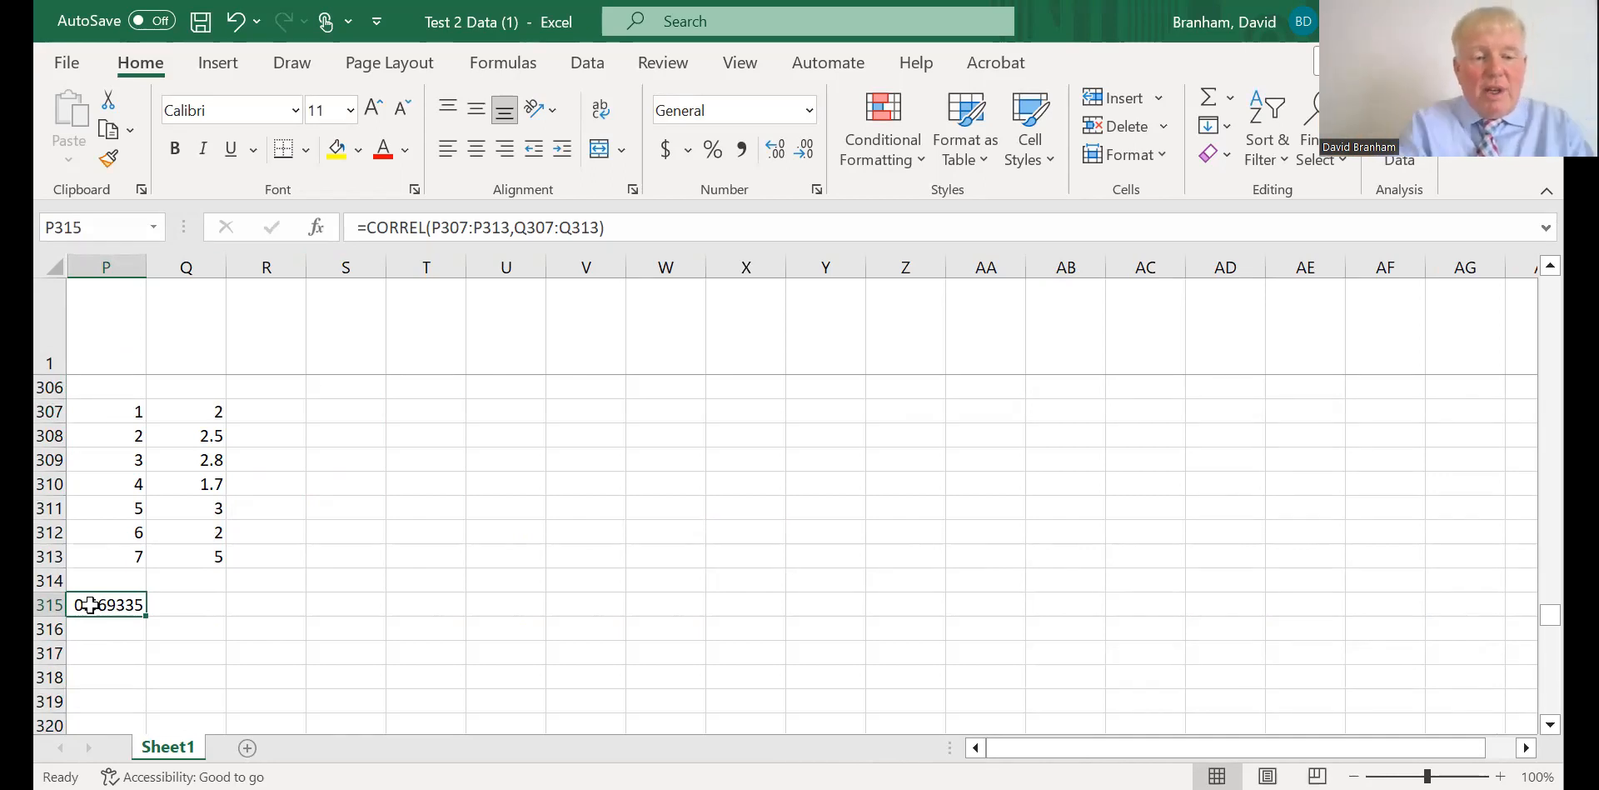
left_click(187, 606)
left_click(107, 607)
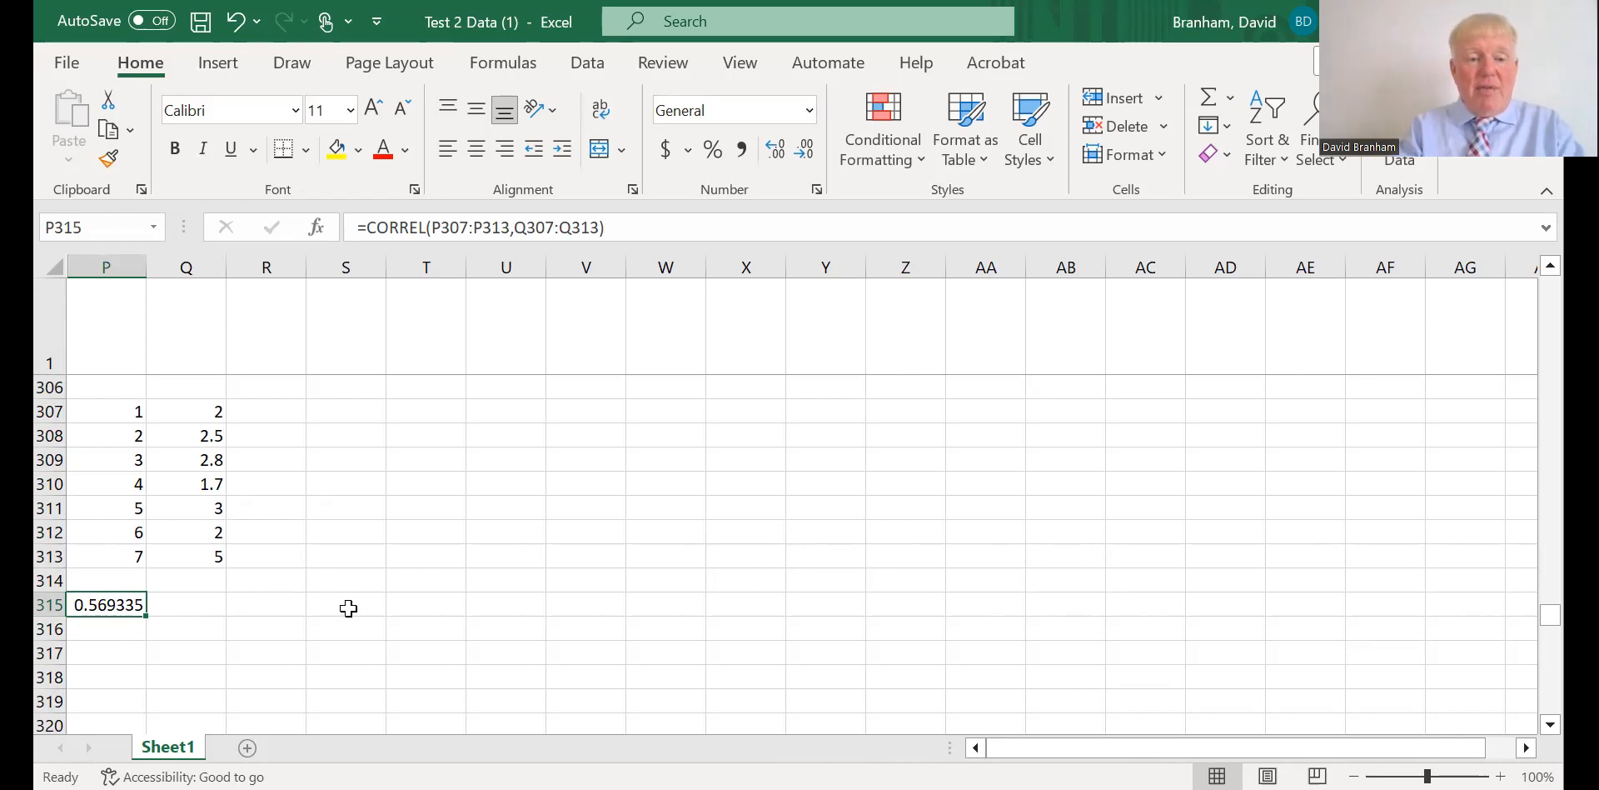
left_click(328, 653)
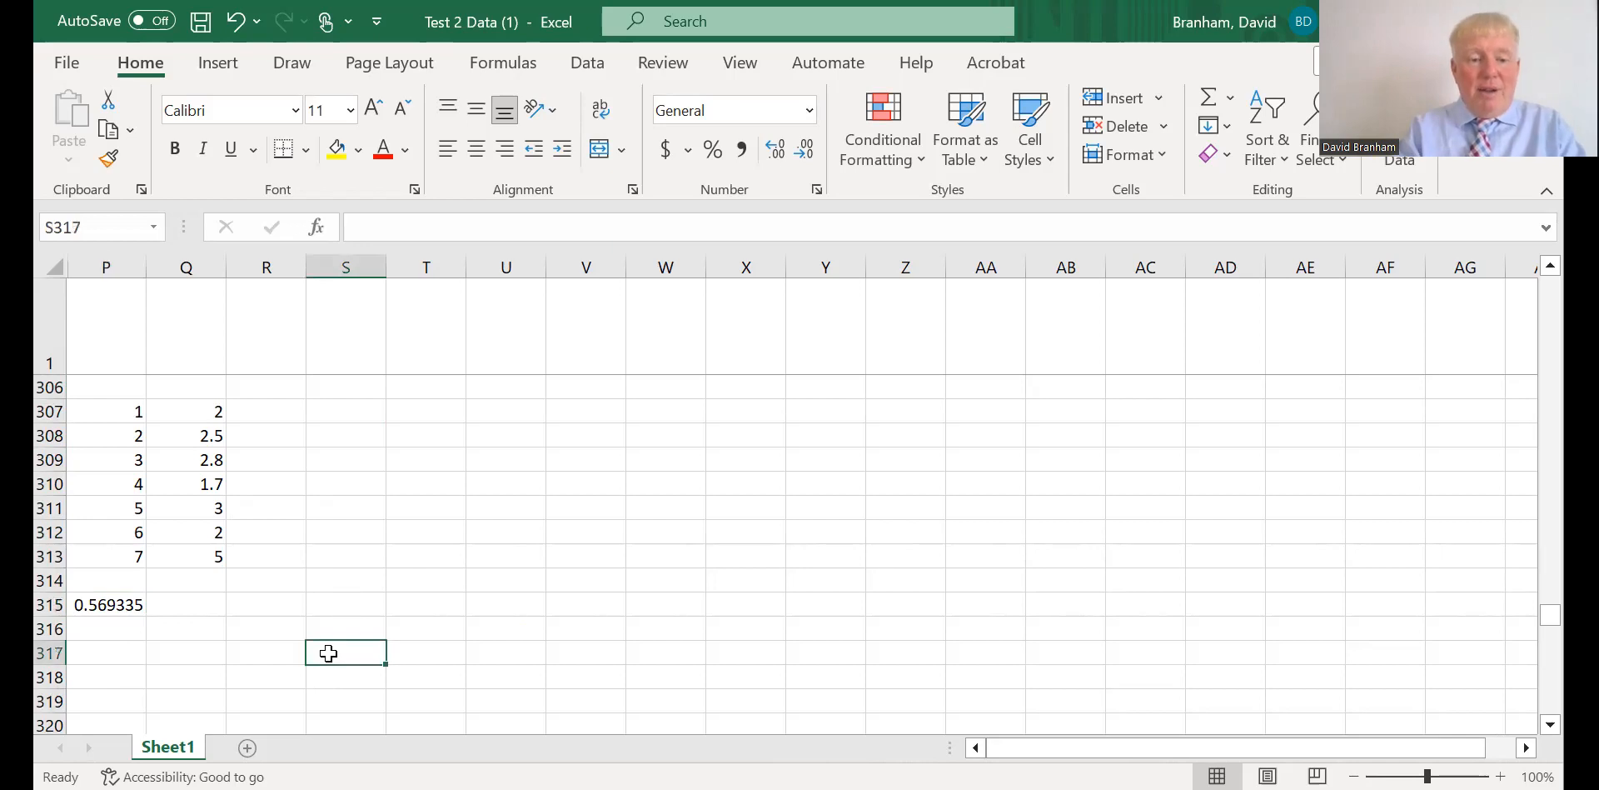
right_click(328, 653)
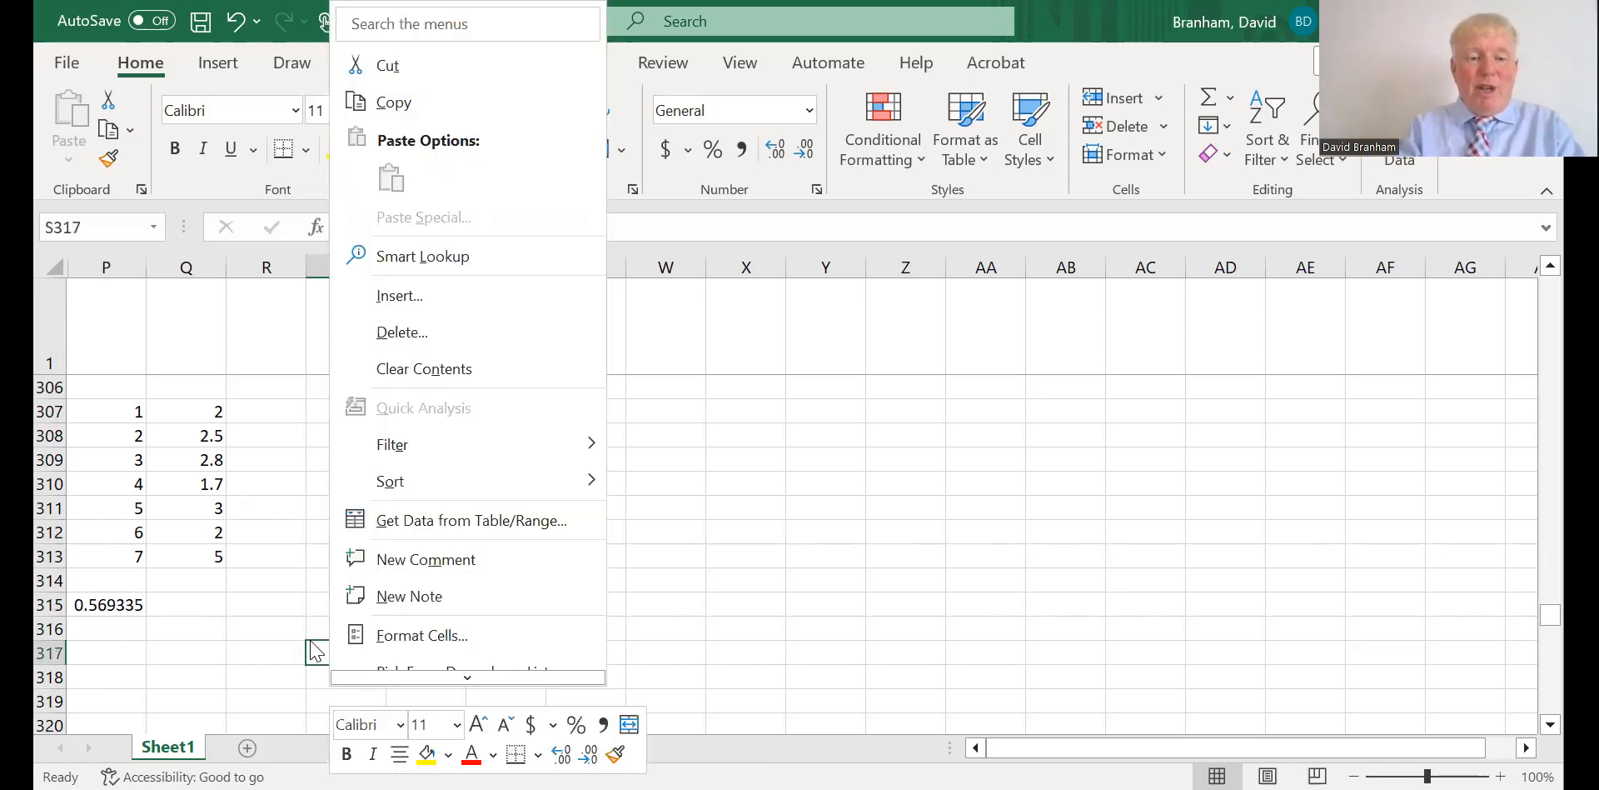
key("Escape")
key("ctrl+Up")
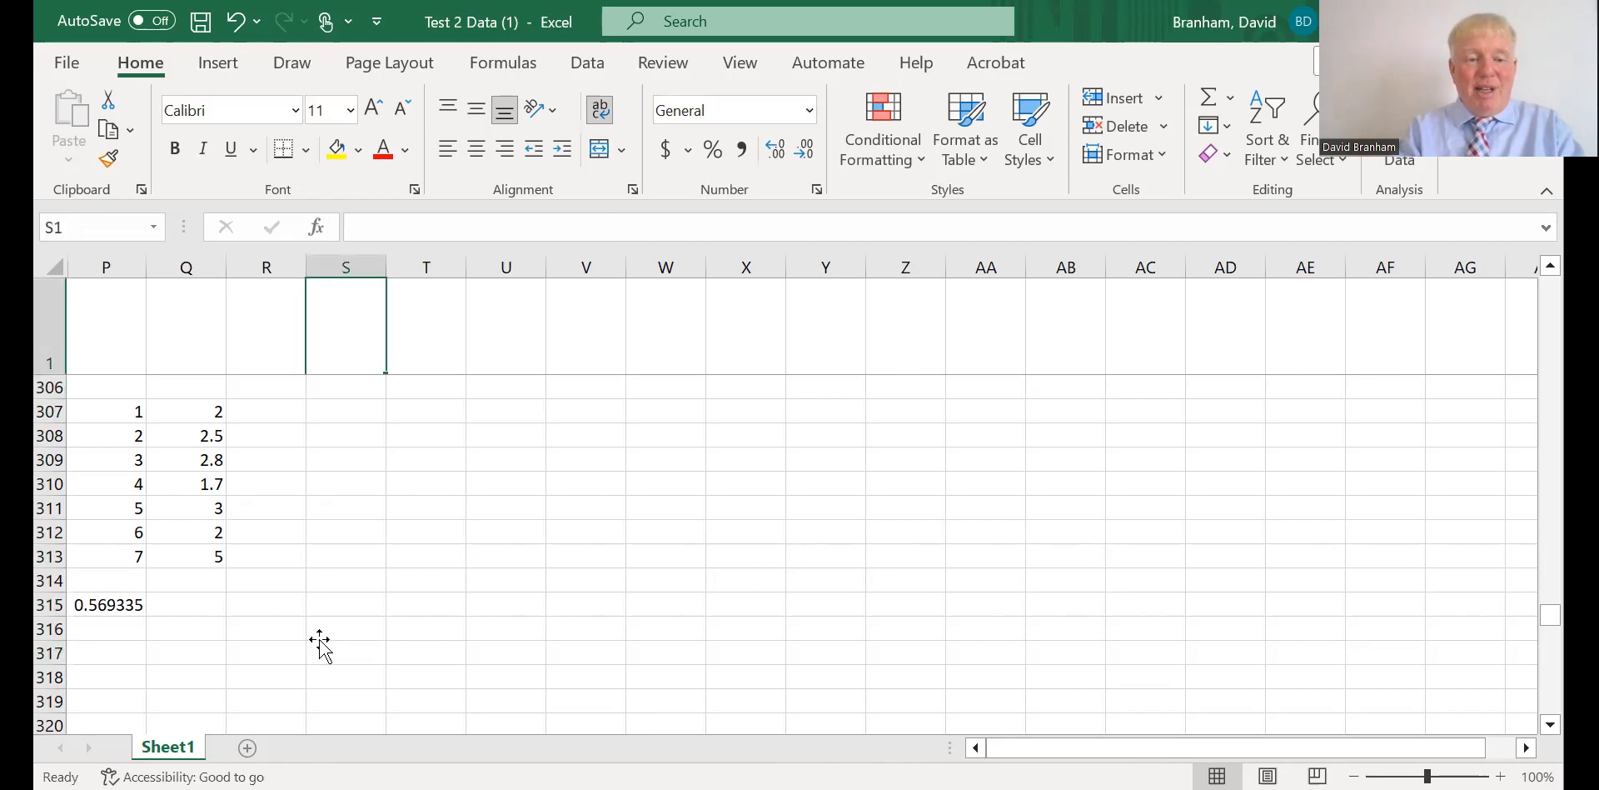
Start a second CORREL formula in the empty cell S316.
left_click(314, 621)
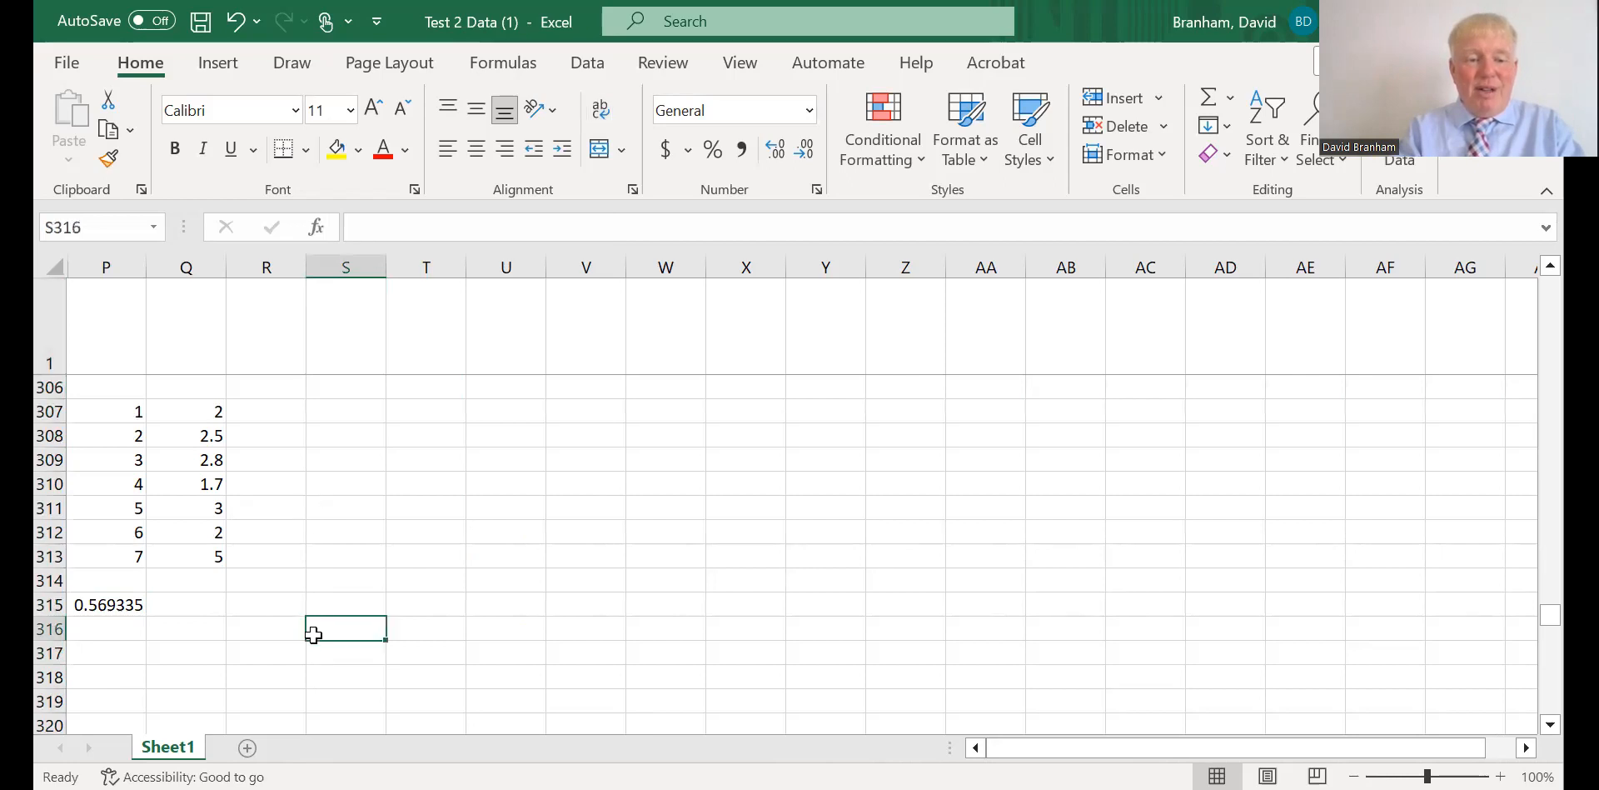
double_click(316, 623)
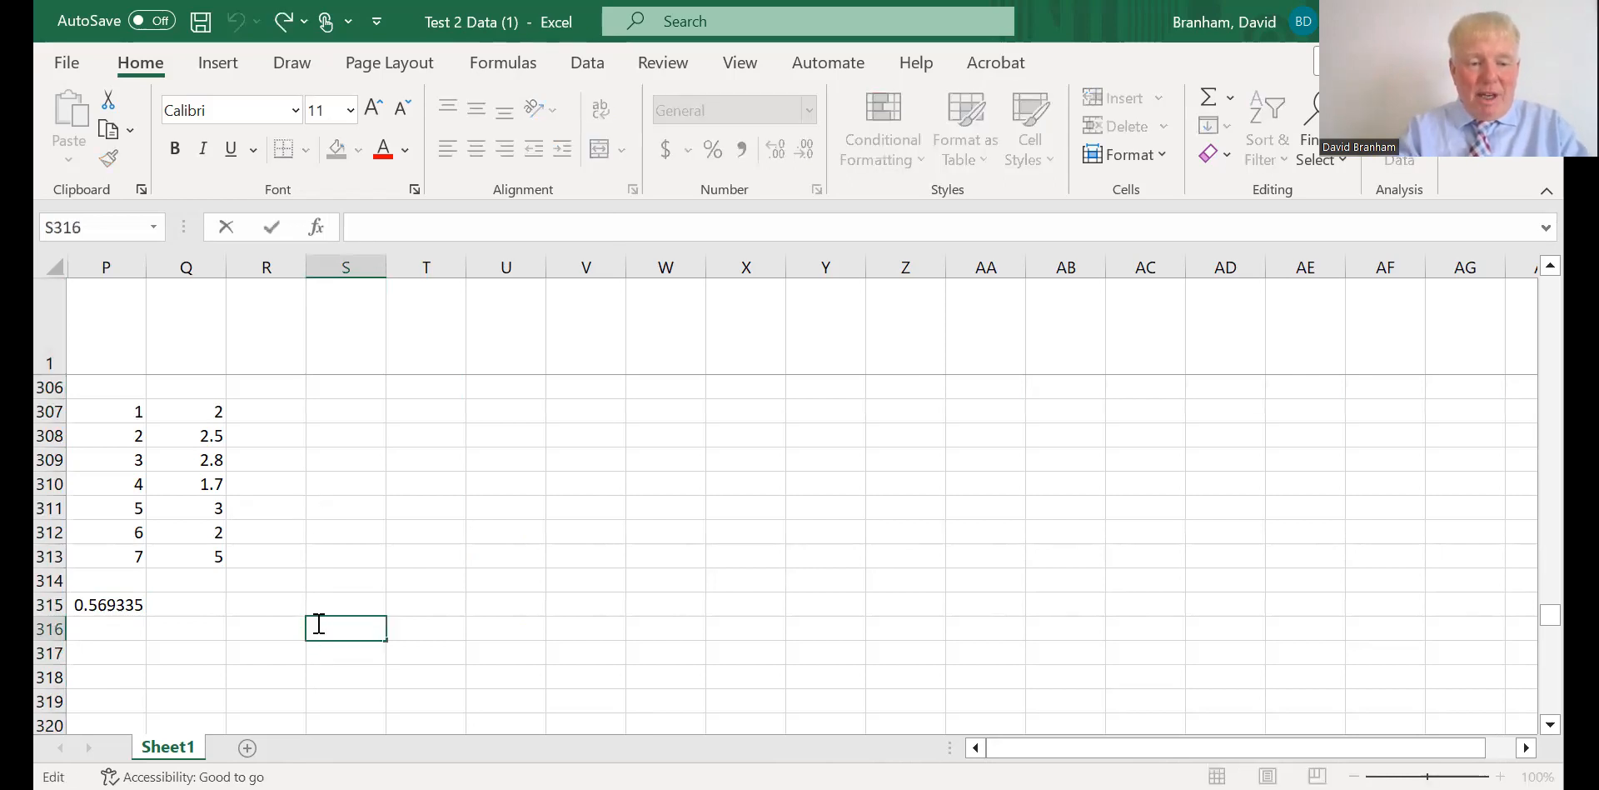
type("=")
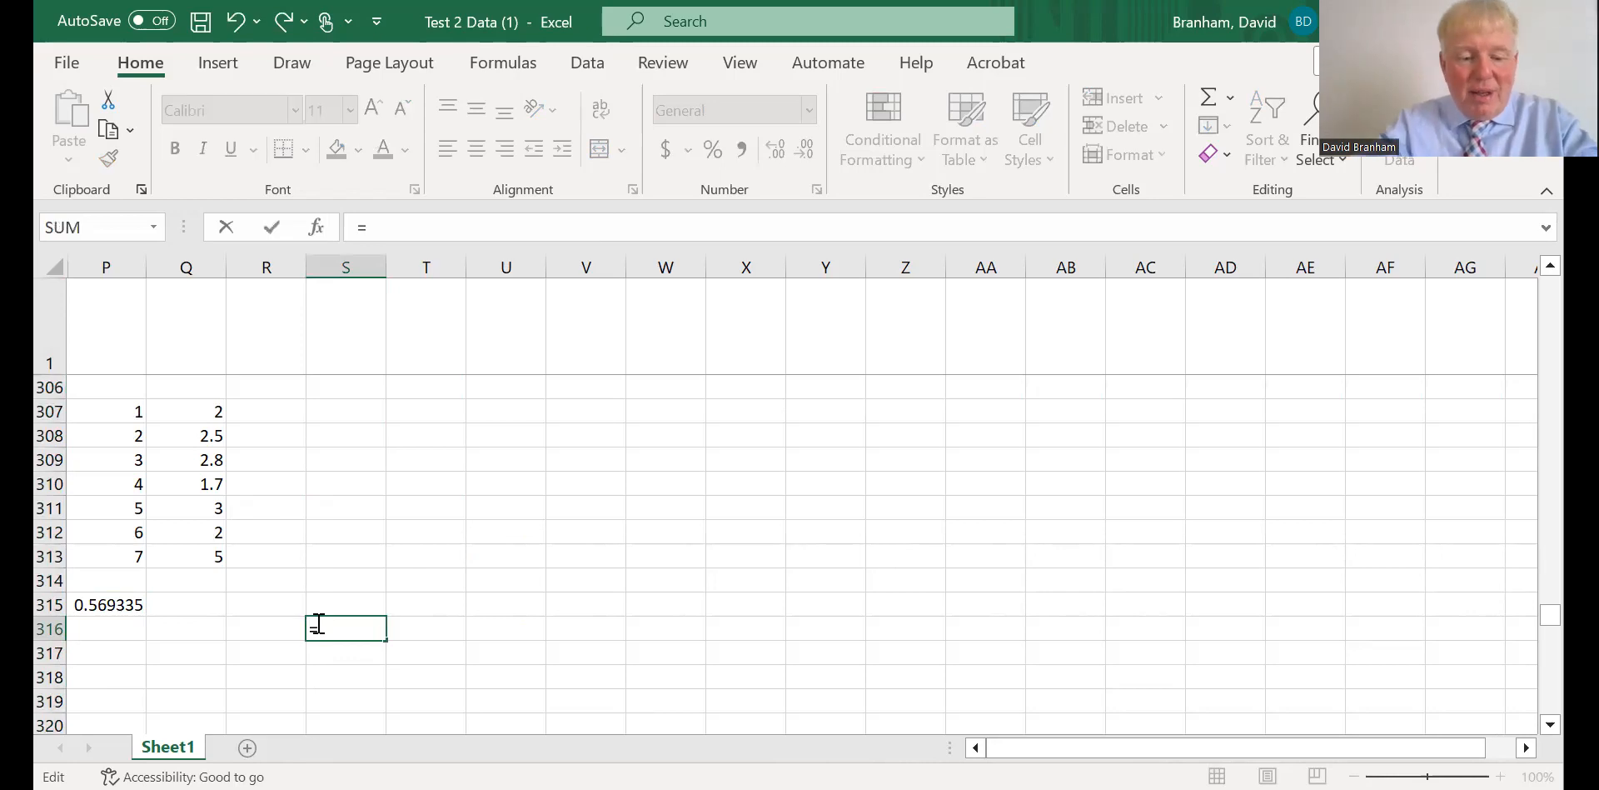
type("co")
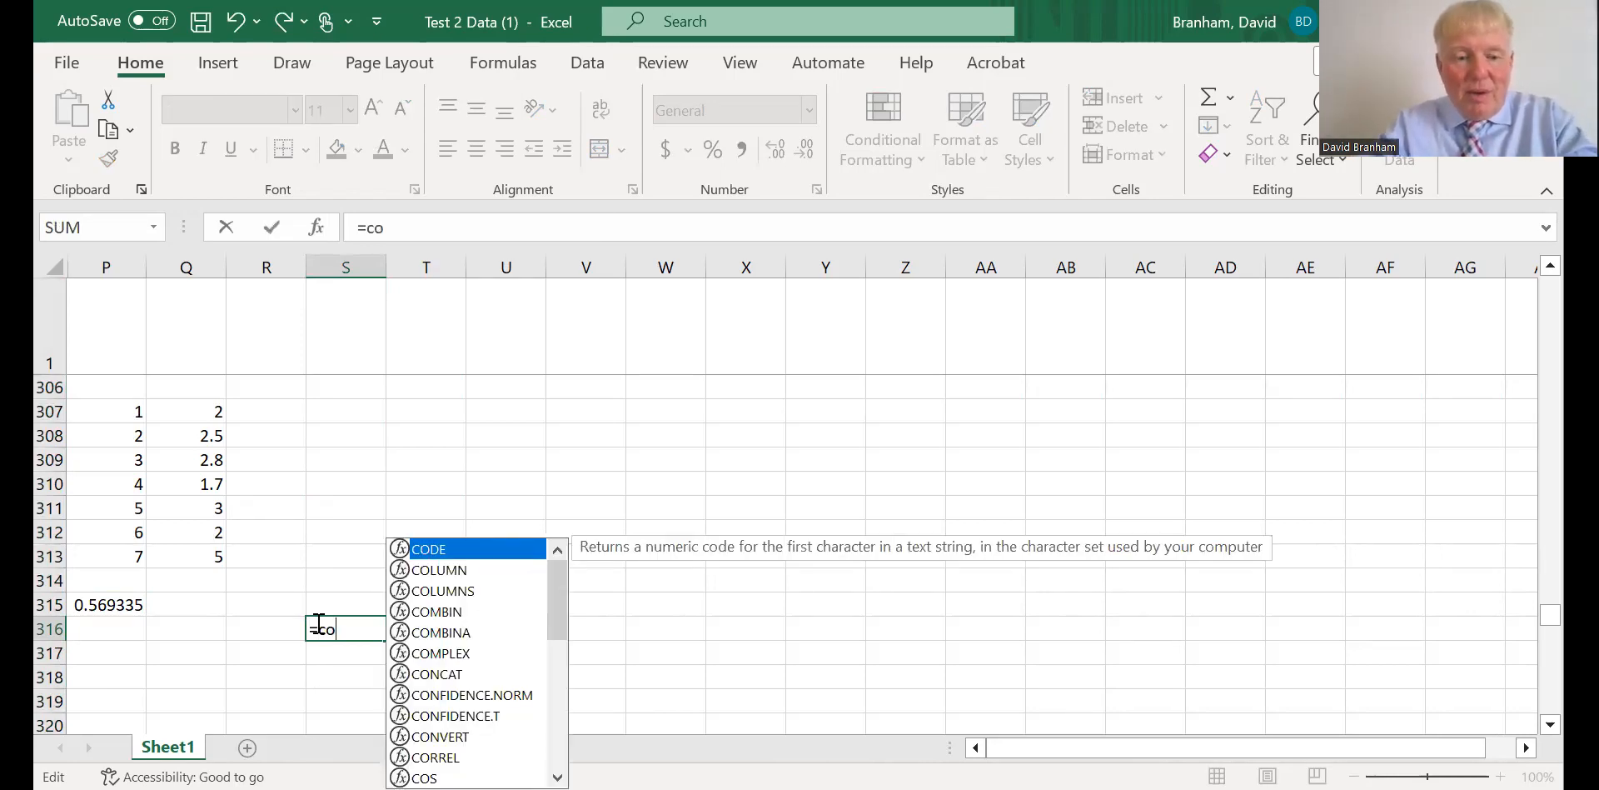
type("rr")
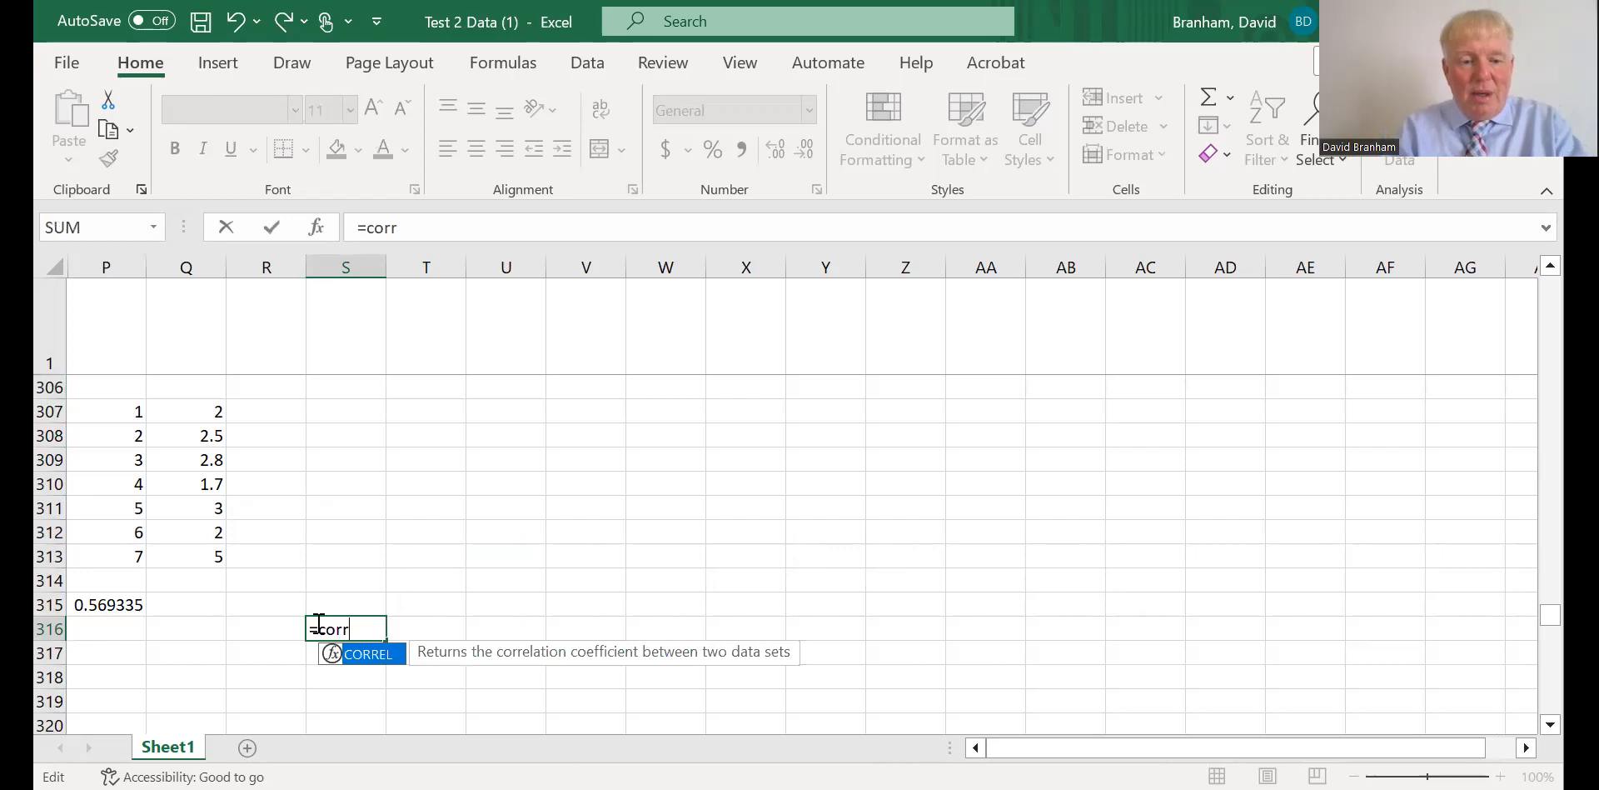
double_click(338, 661)
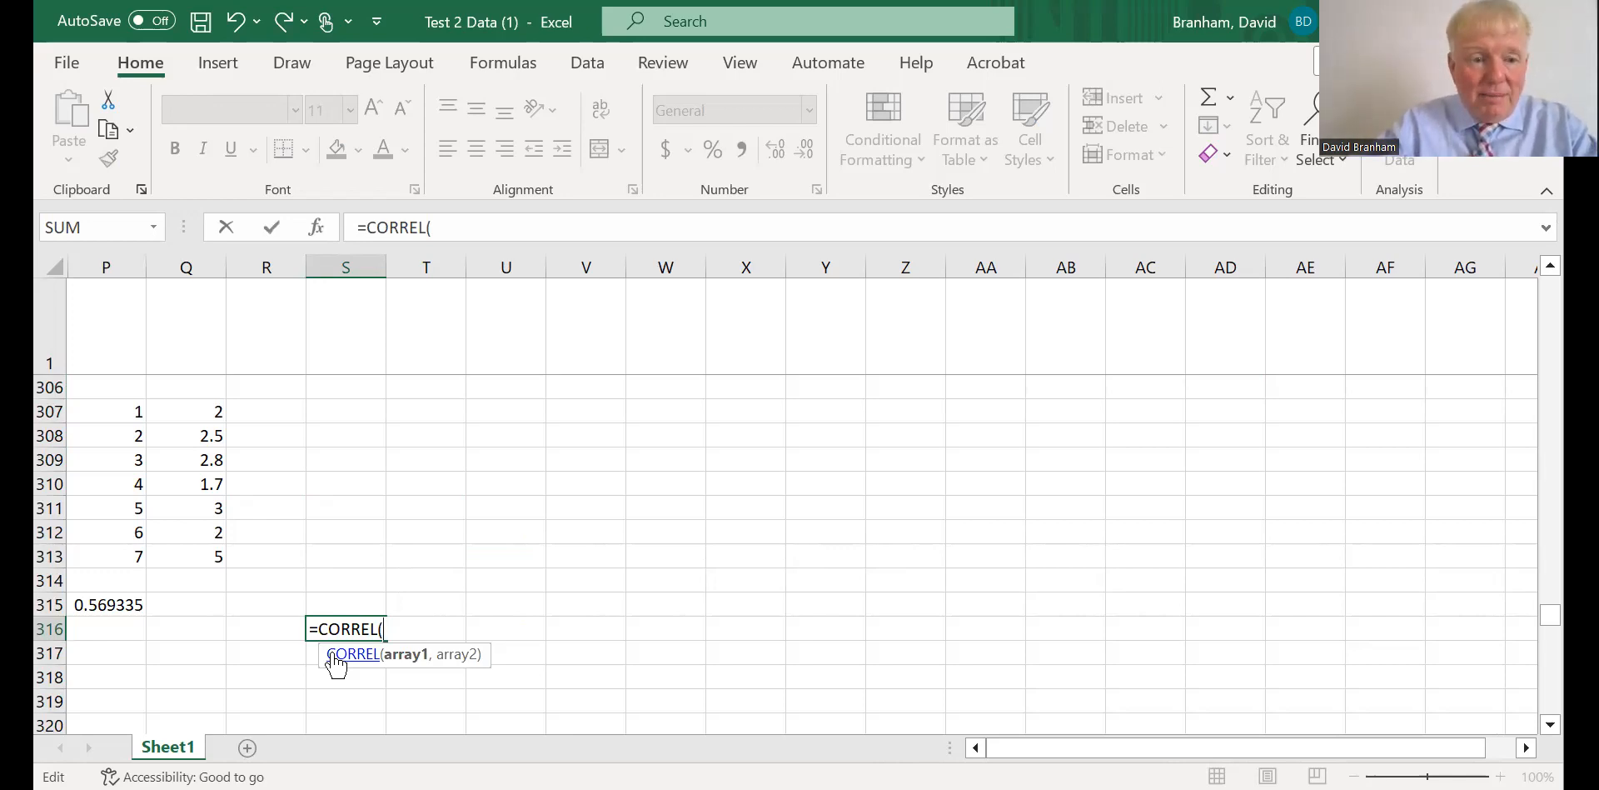
Complete the CORREL formula in S316 with the grades P307:P313 as first array and the score differences Q307:Q313 as second.
type("p")
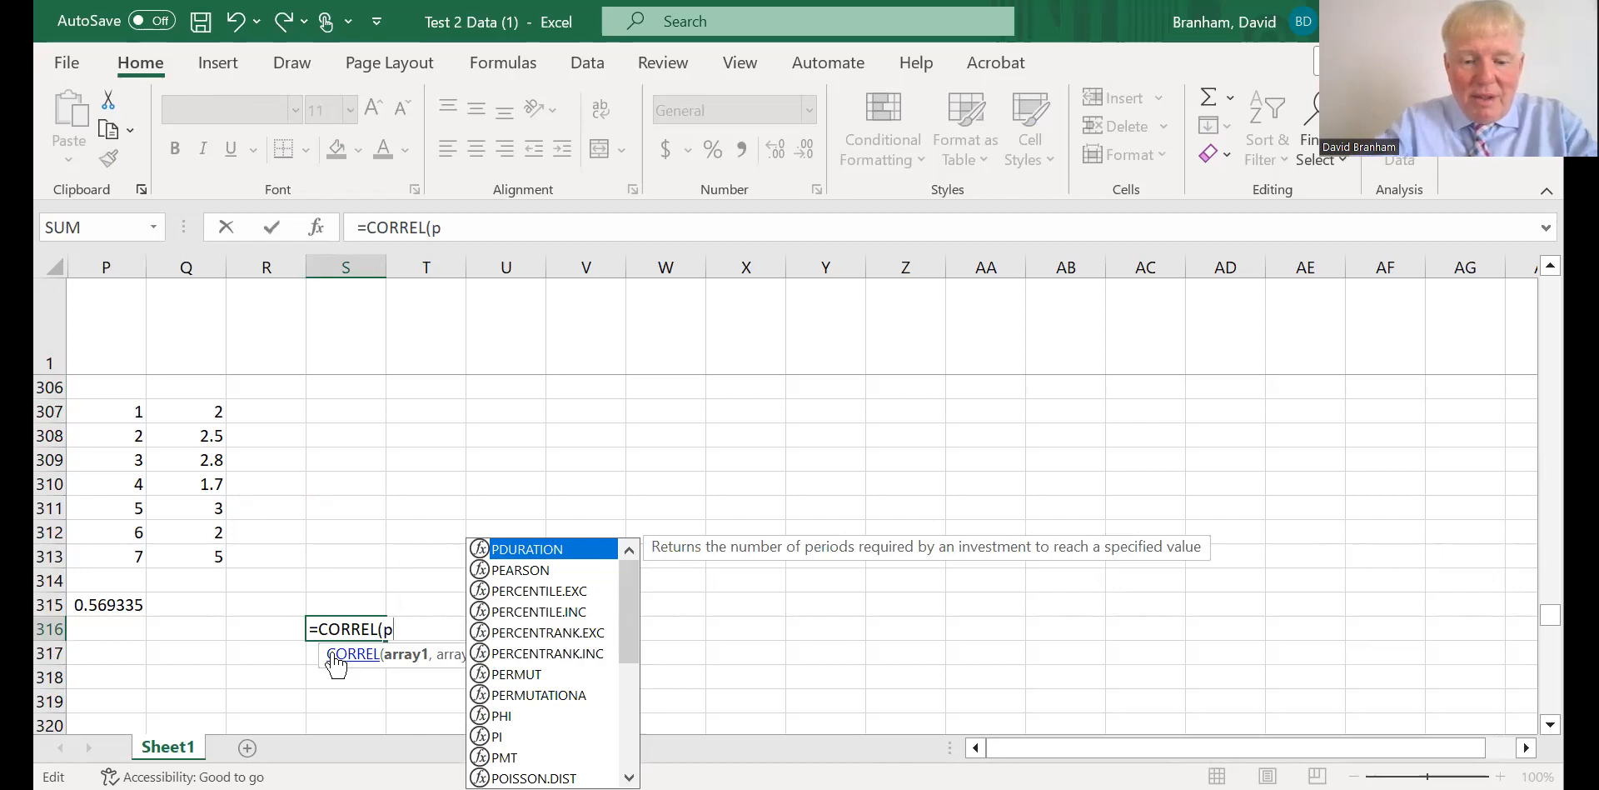
type("307")
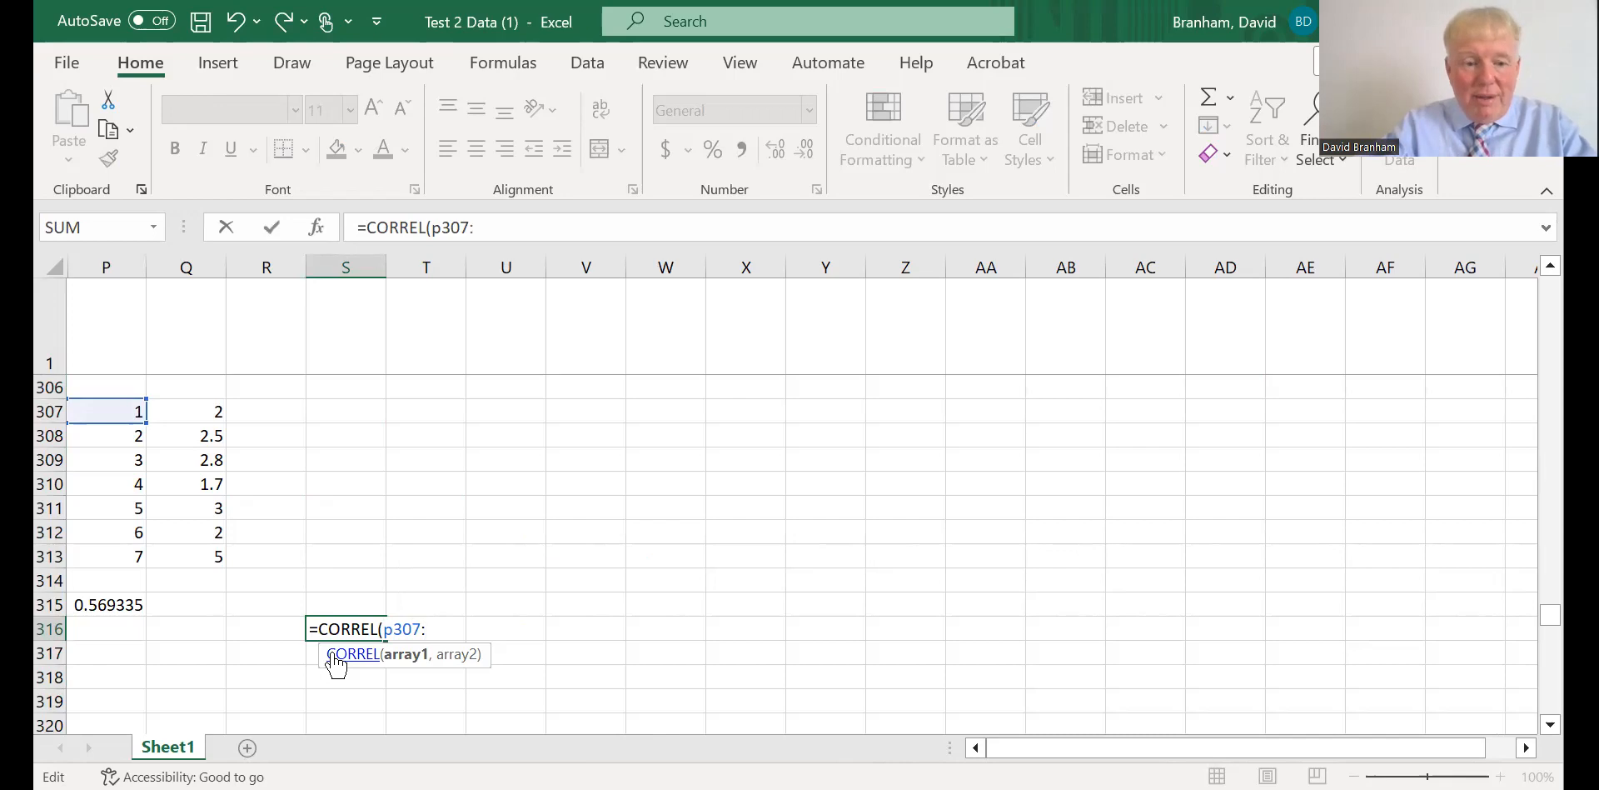
type(":p313")
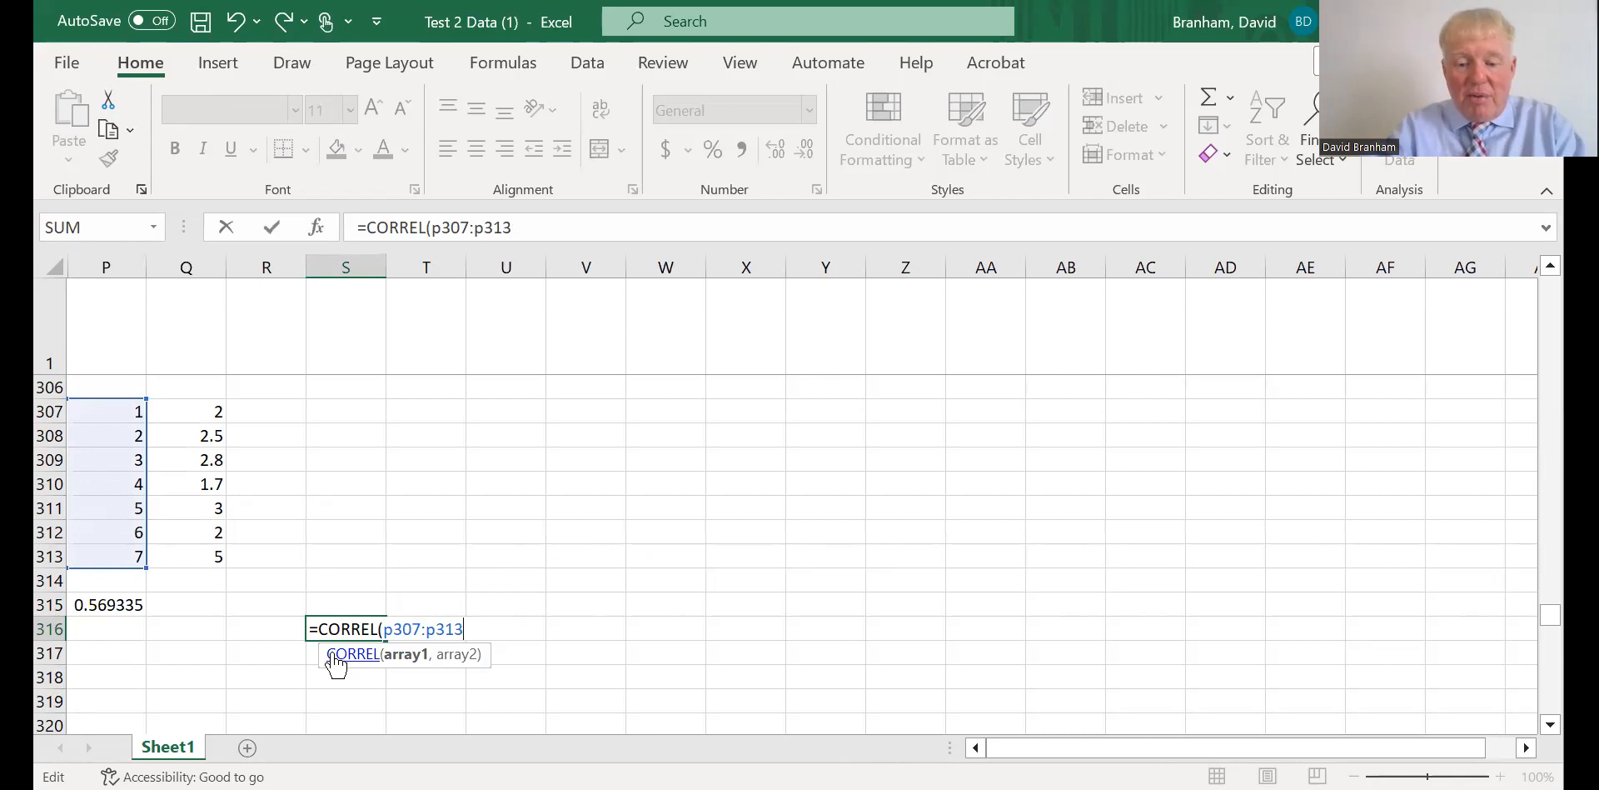
type(",")
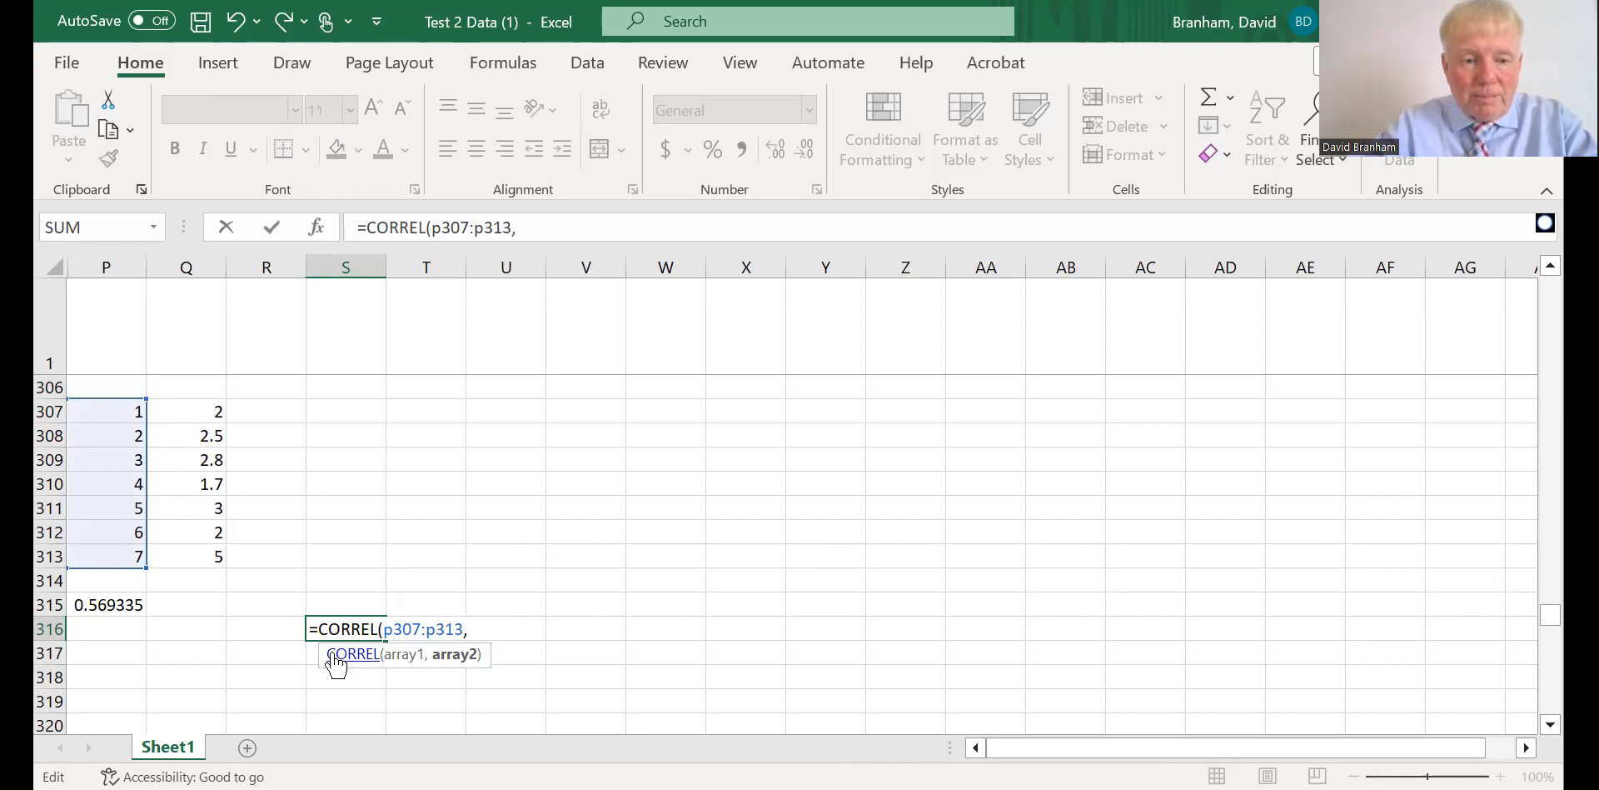
type("q")
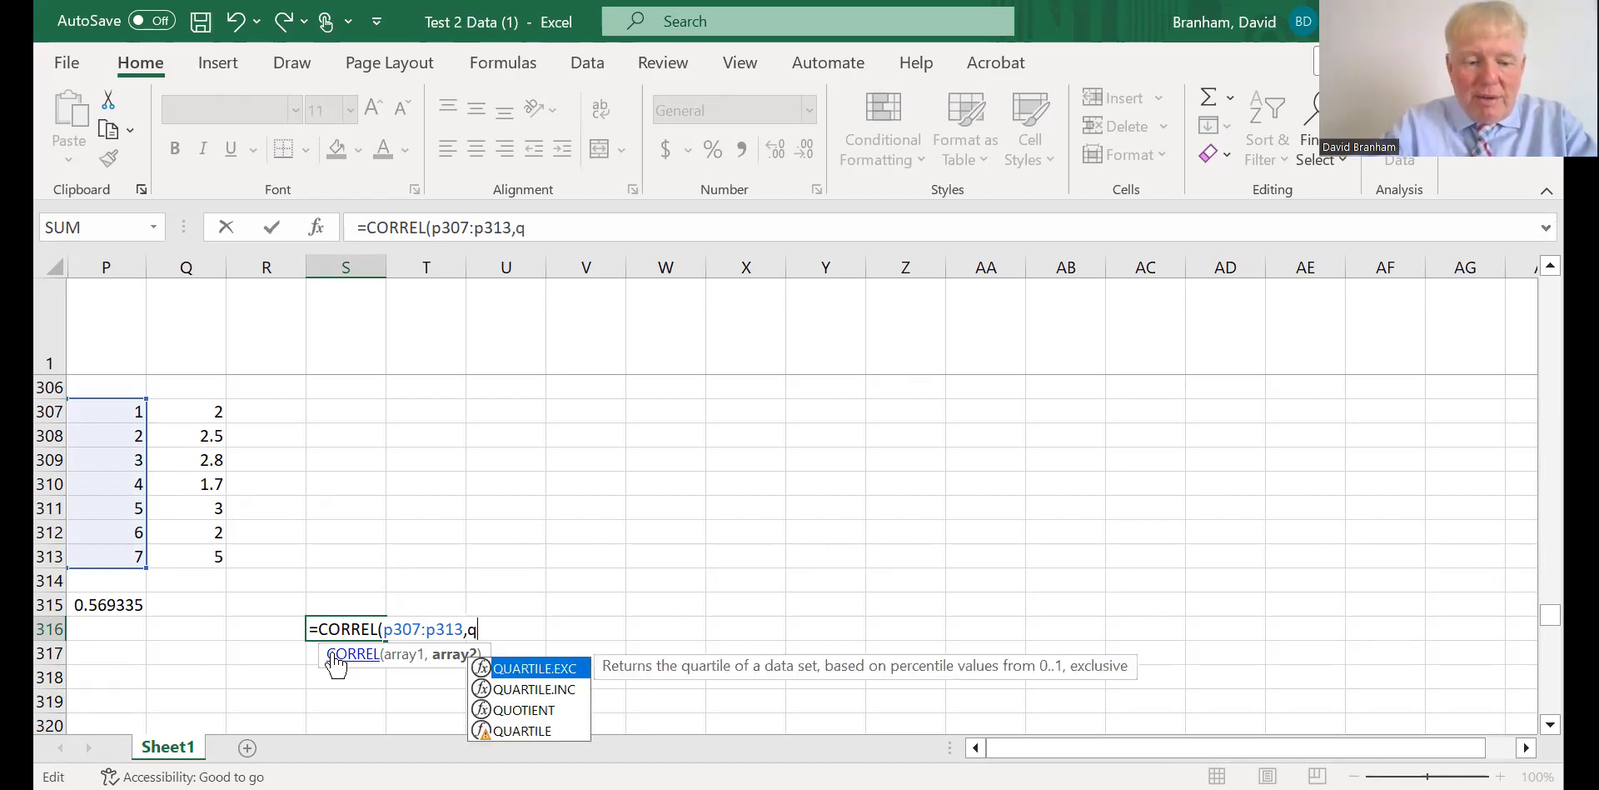
type("307:")
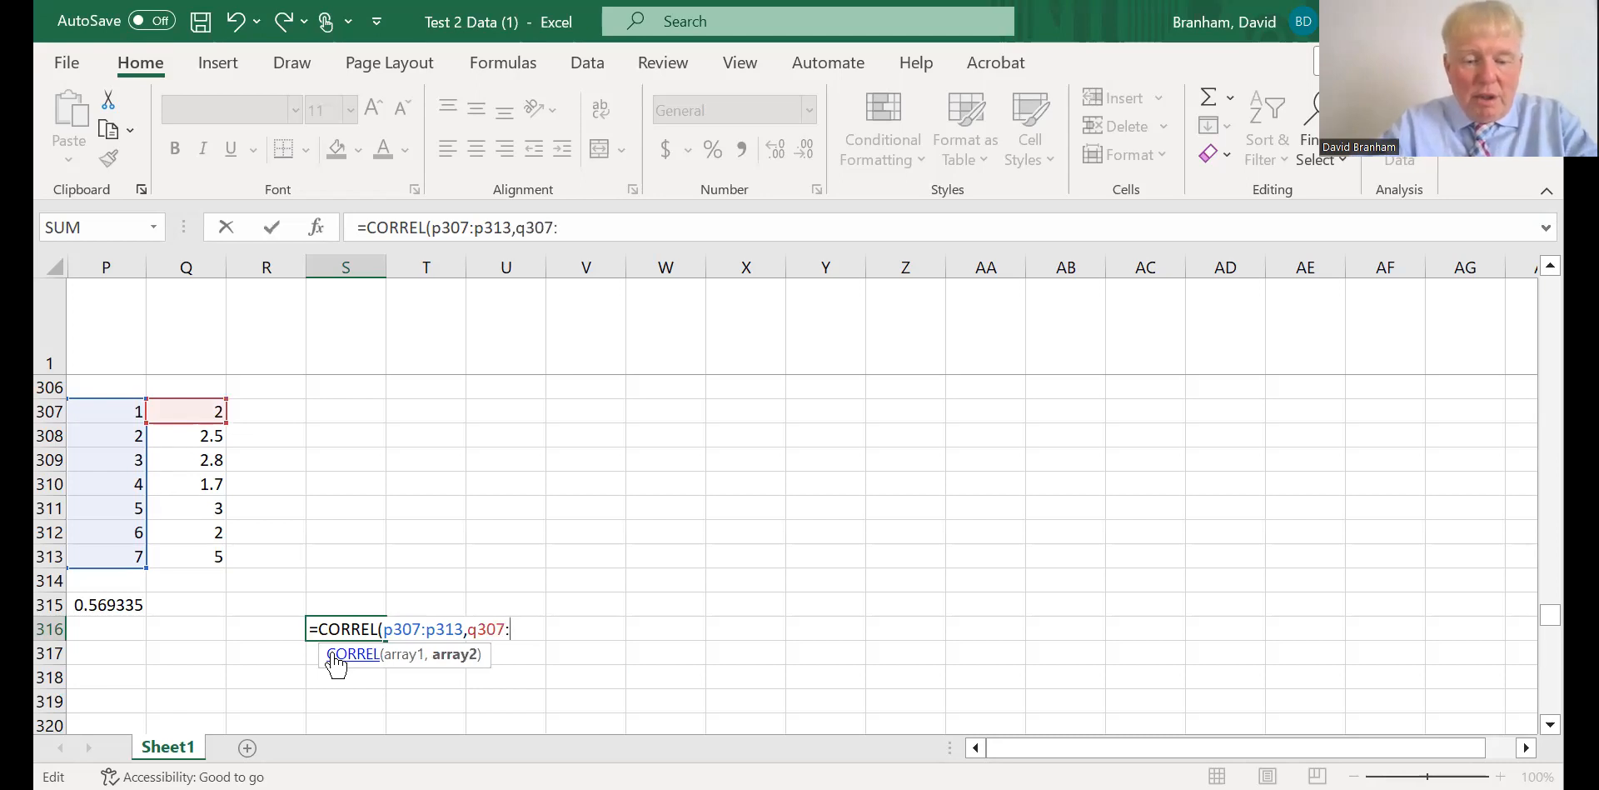
type("q")
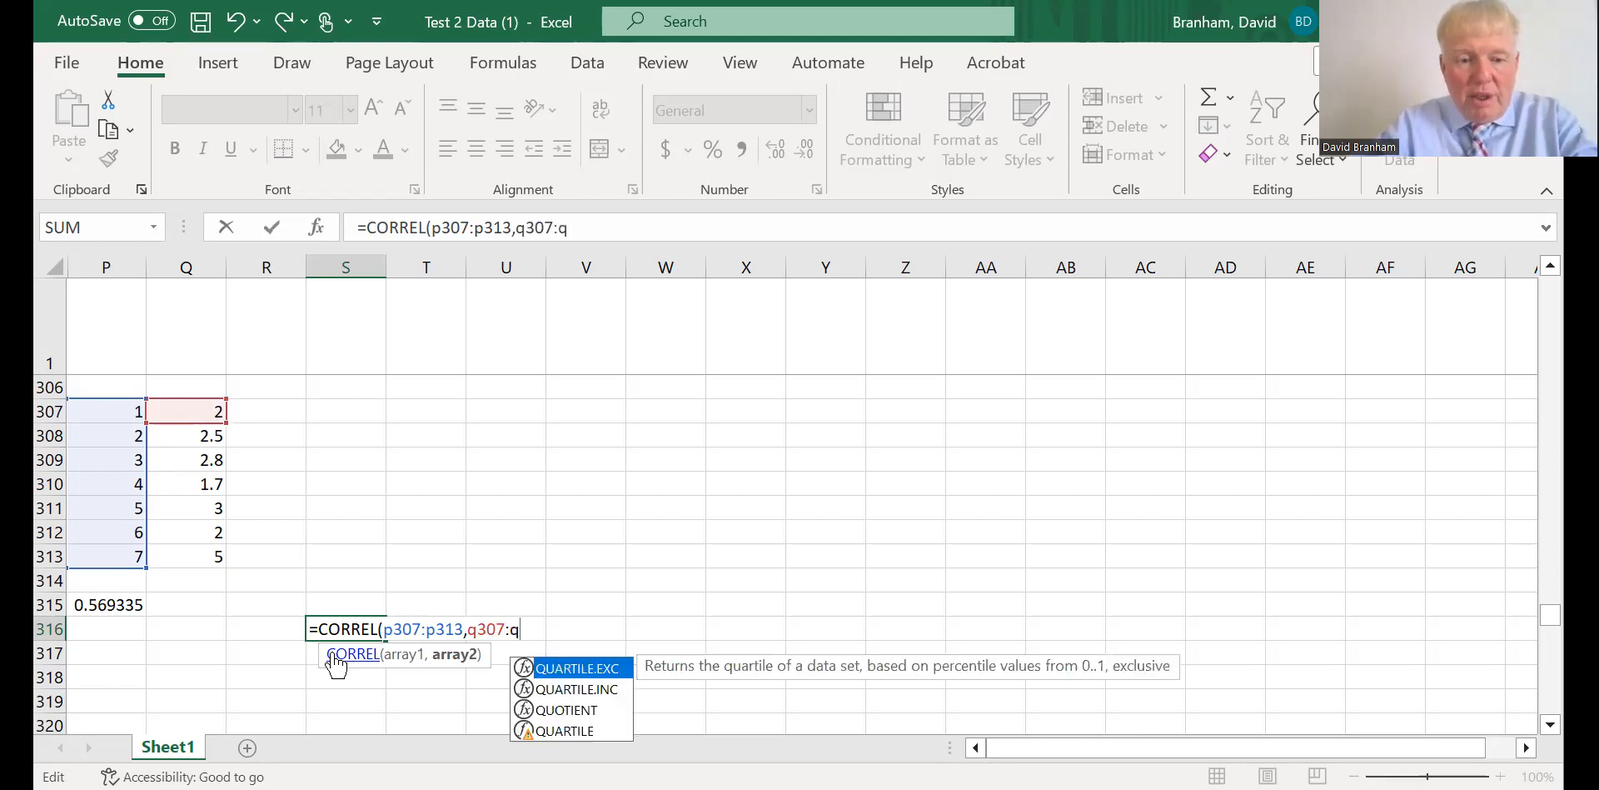
type("313)")
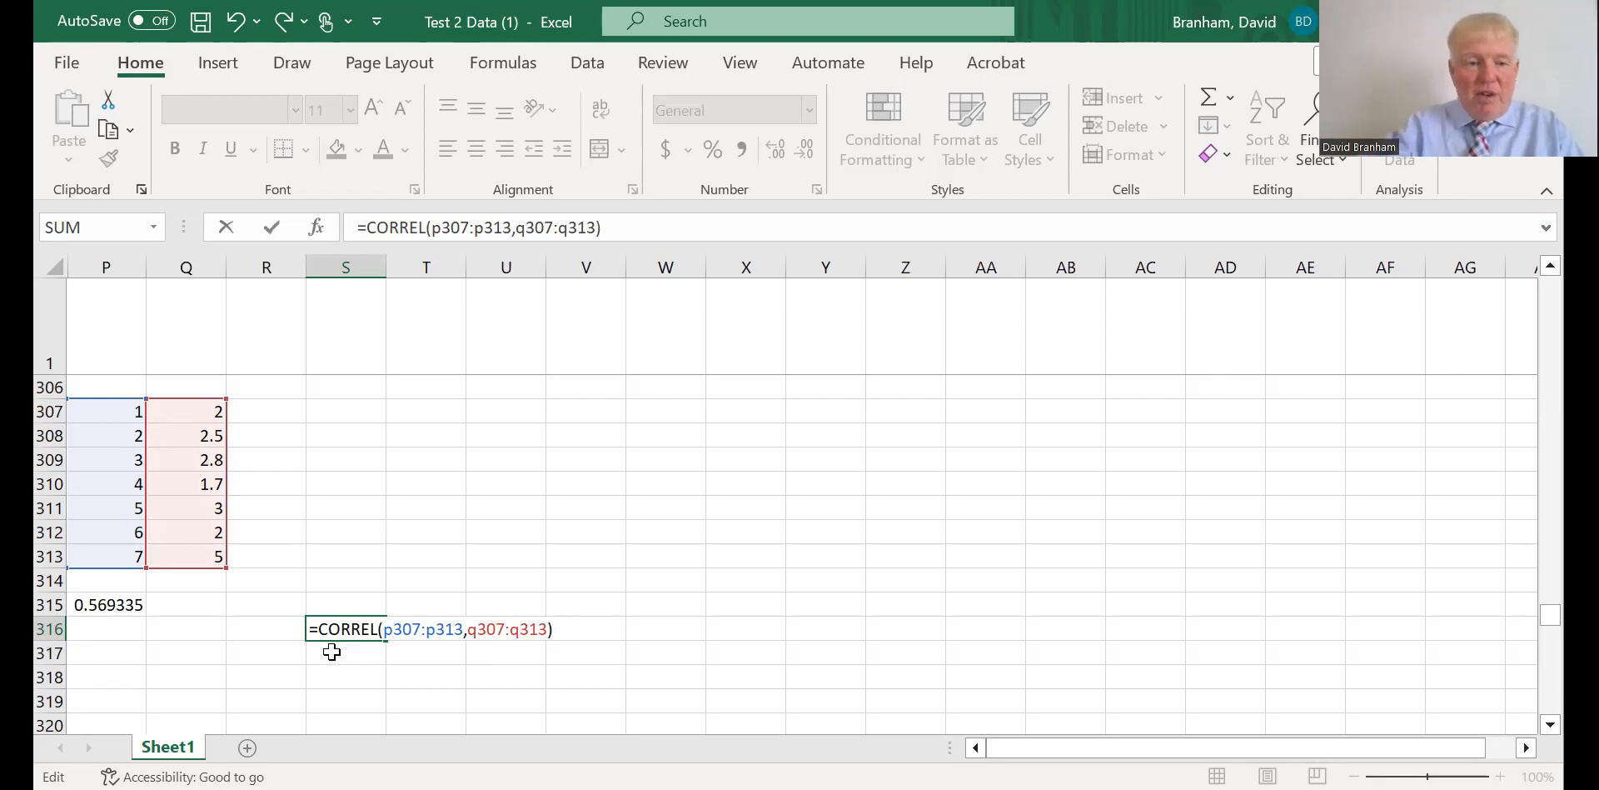
key("Return")
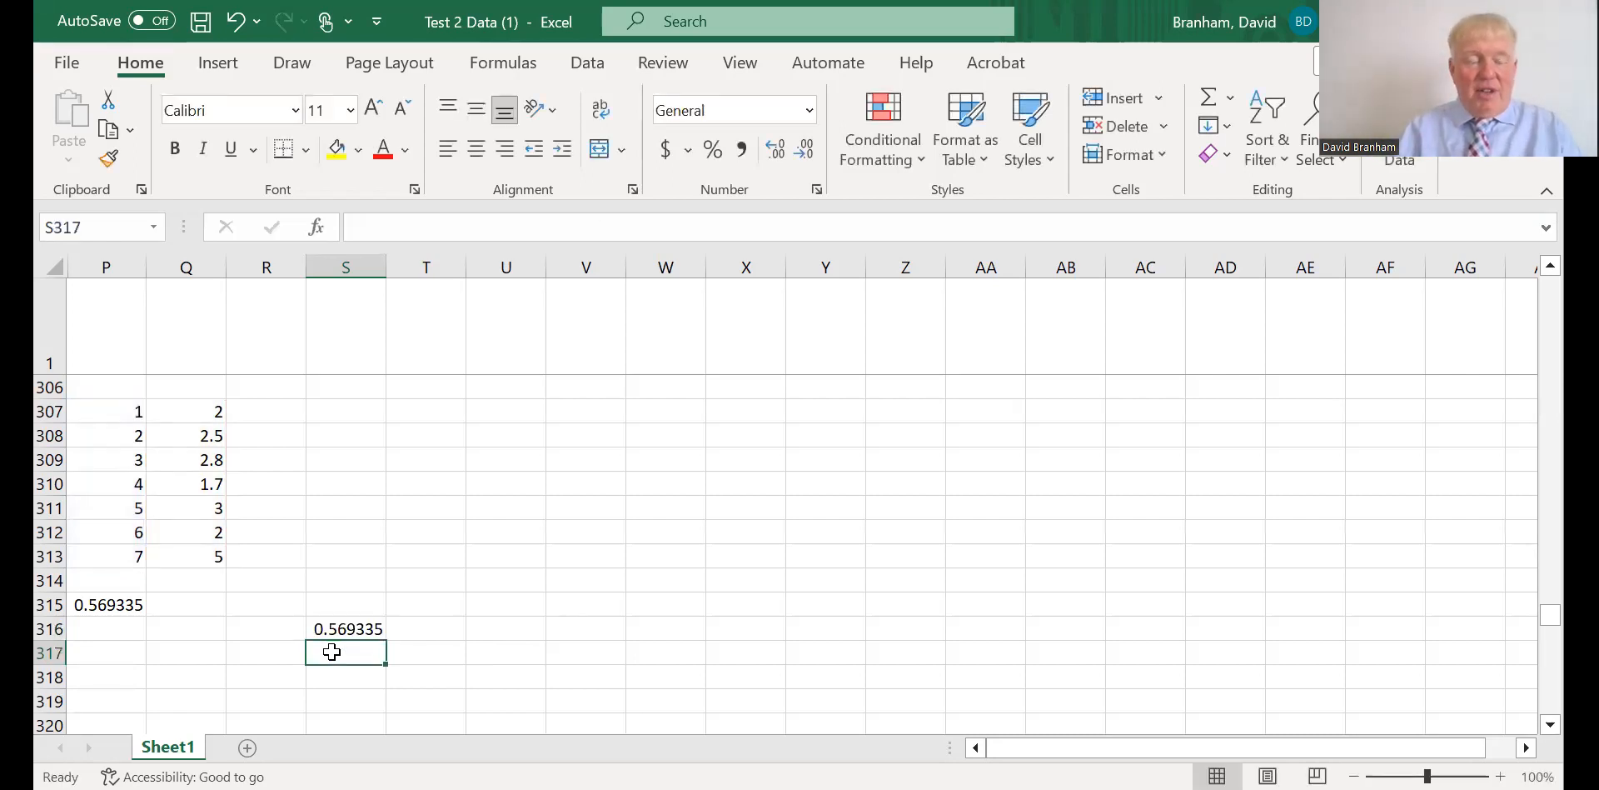